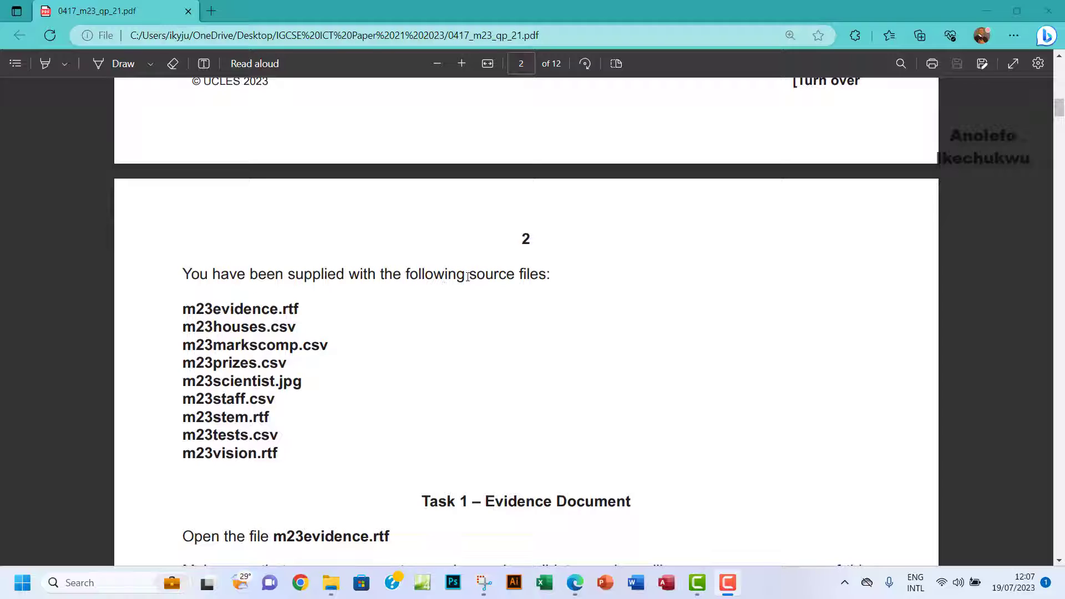
Find the m23evidence.rtf file name in the question paper and open that file in Word from the source folder.
{"action": "left_click_drag", "start_coordinate": [182, 309], "coordinate": [322, 309]}
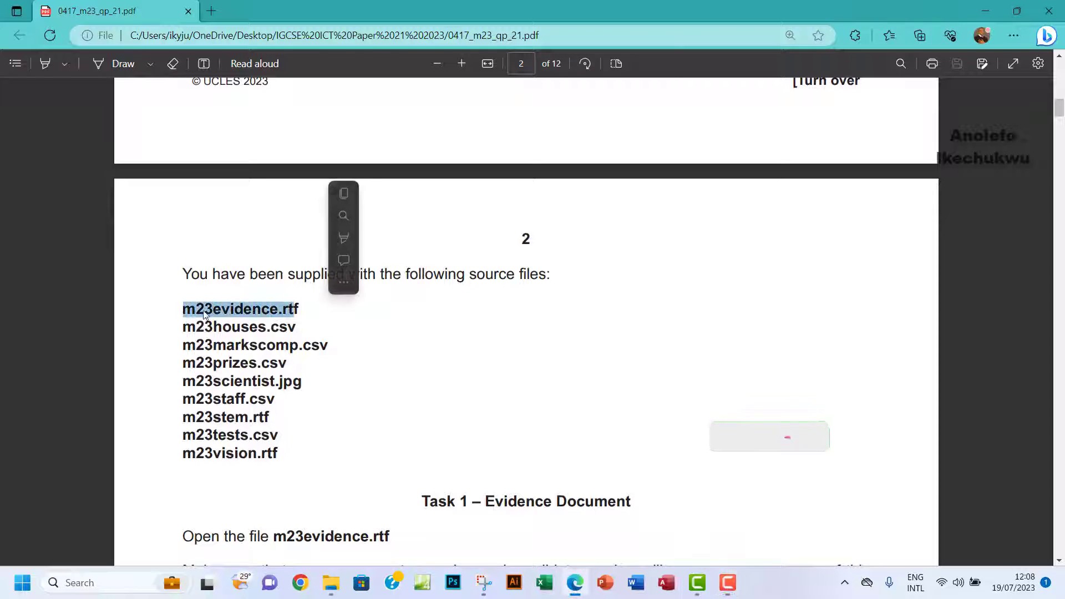
{"action": "left_click", "coordinate": [330, 583]}
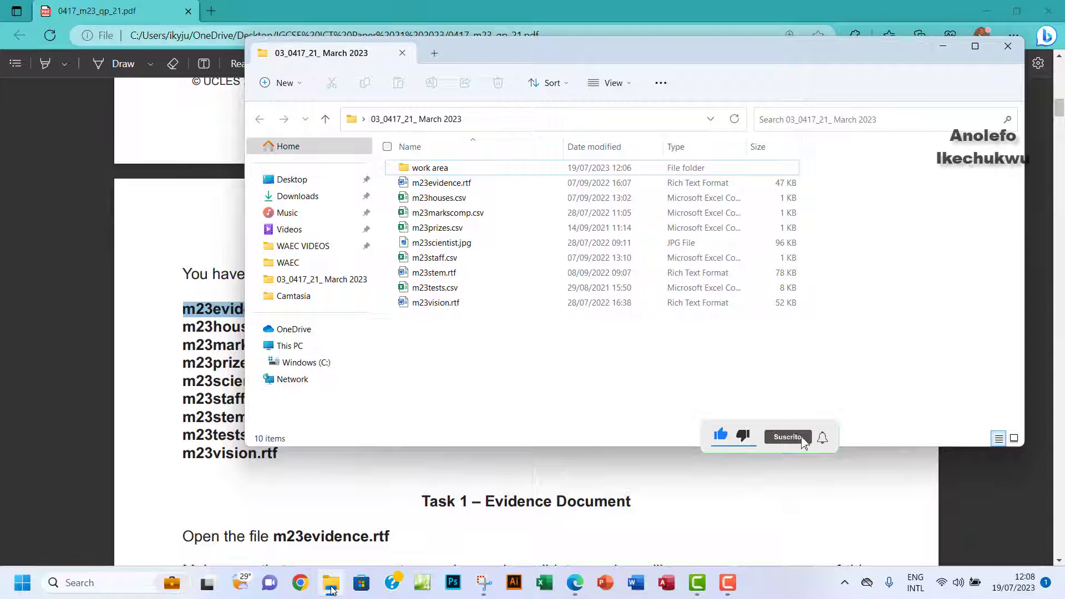
{"action": "left_click", "coordinate": [330, 583]}
{"action": "scroll", "coordinate": [428, 490], "scroll_direction": "down", "scroll_amount": 5}
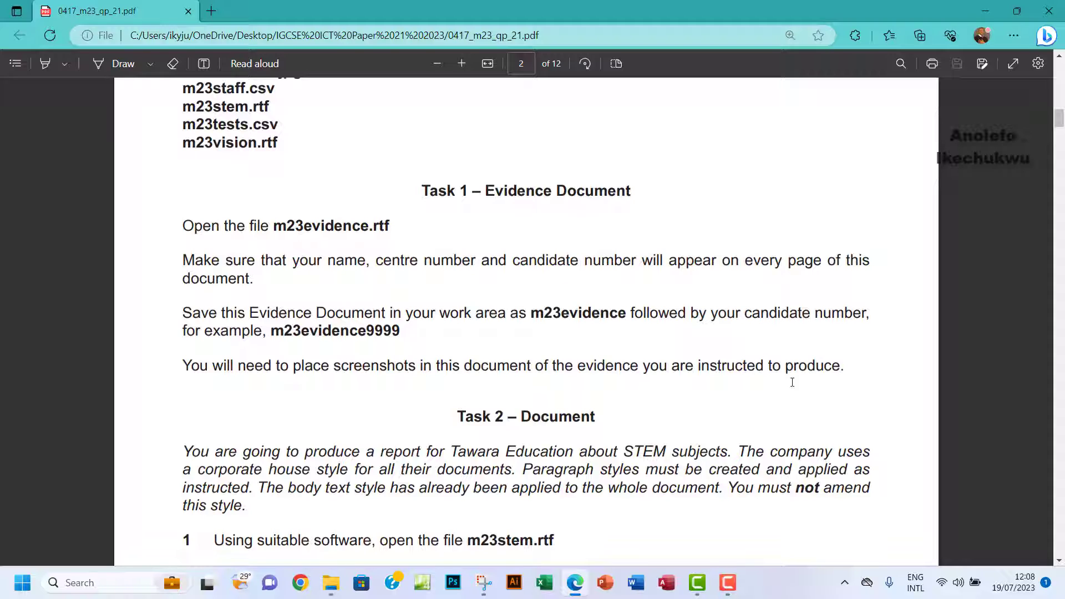
{"action": "left_click", "coordinate": [333, 584]}
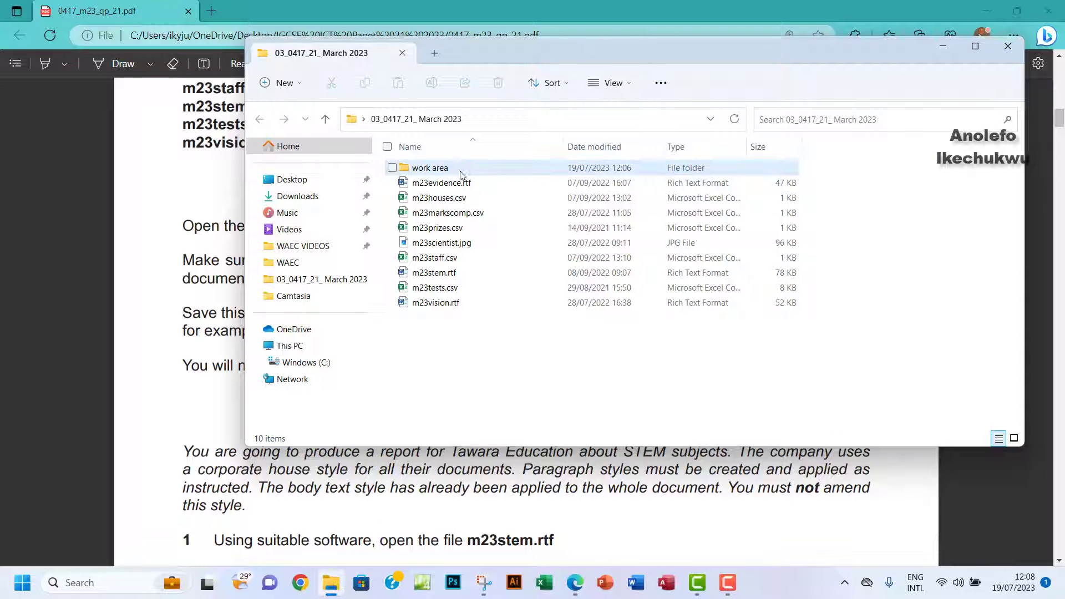
{"action": "double_click", "coordinate": [454, 184]}
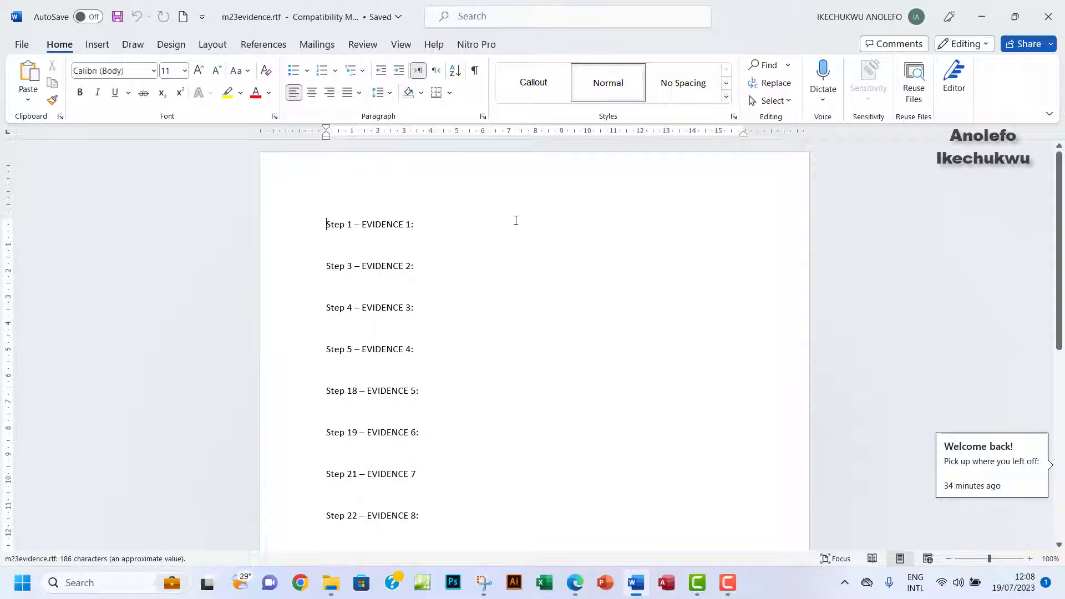
Fill the header with the candidate's name, centre number and candidate number, left, centre and right.
{"action": "double_click", "coordinate": [338, 178]}
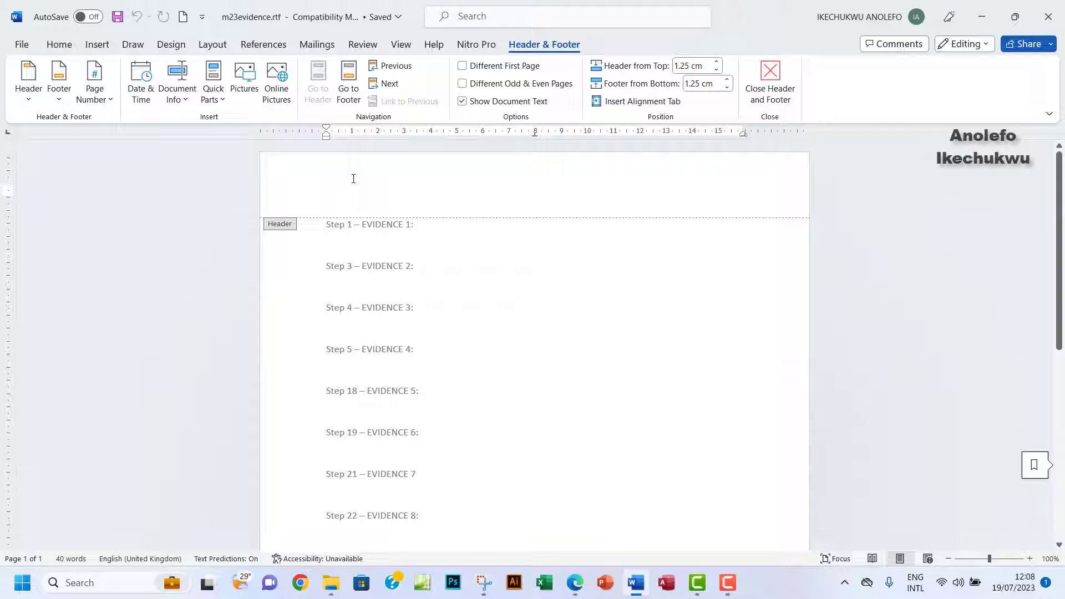
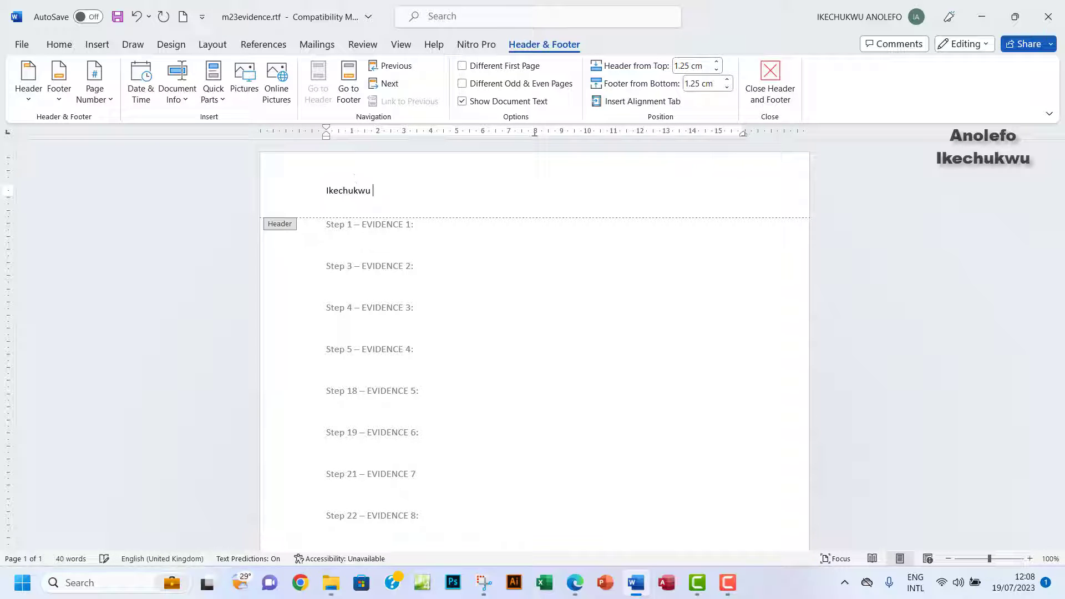
{"action": "key", "text": "Tab"}
{"action": "key", "text": "Tab"}
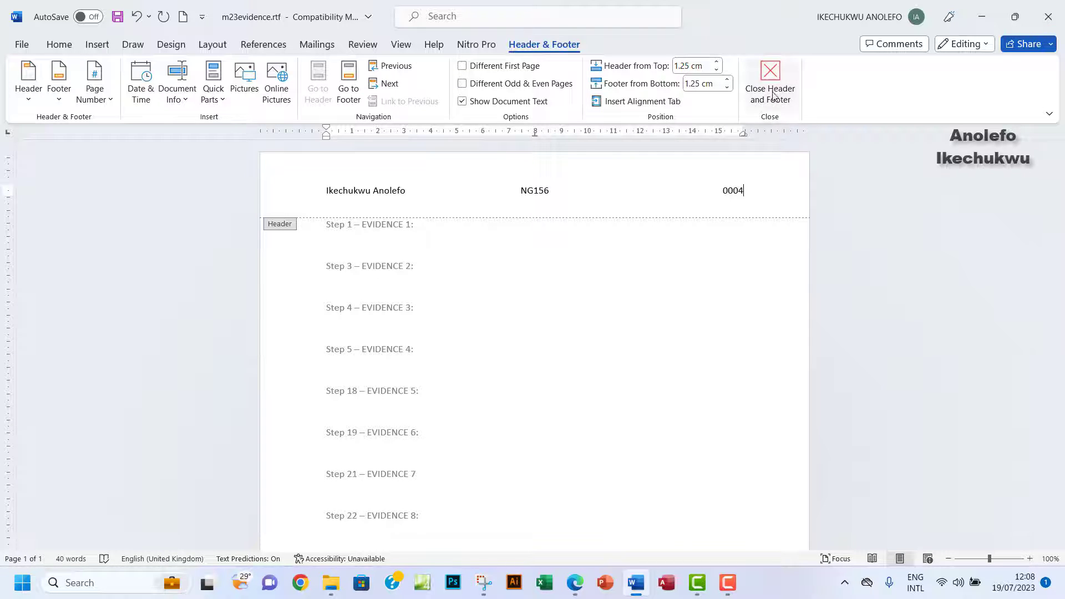
{"action": "left_click", "coordinate": [770, 74]}
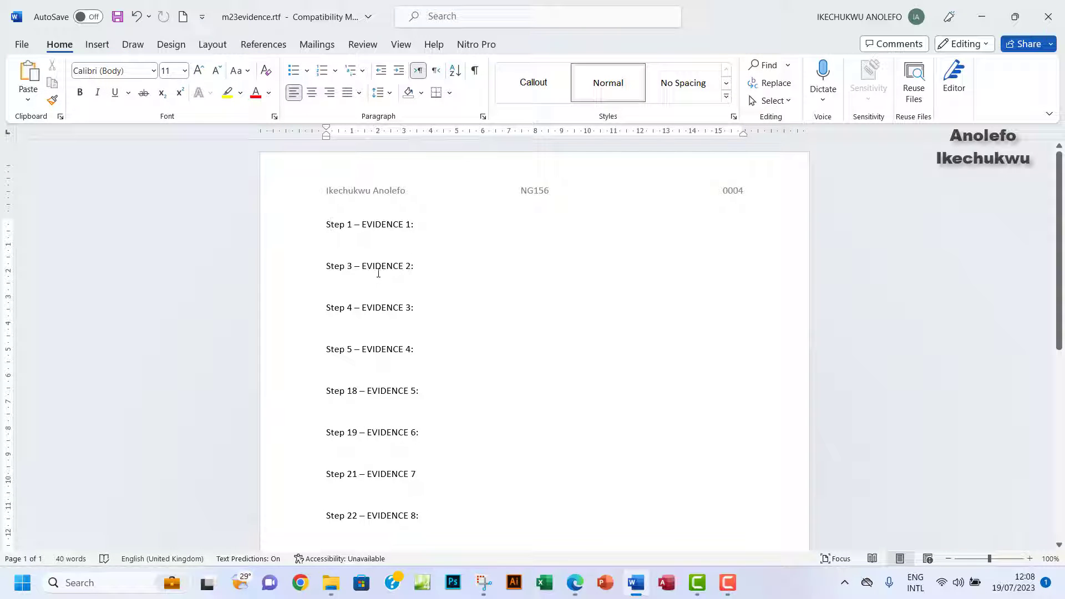
Check the required file name m23evidence in the exam paper's Task 1 text.
{"action": "left_click", "coordinate": [575, 583]}
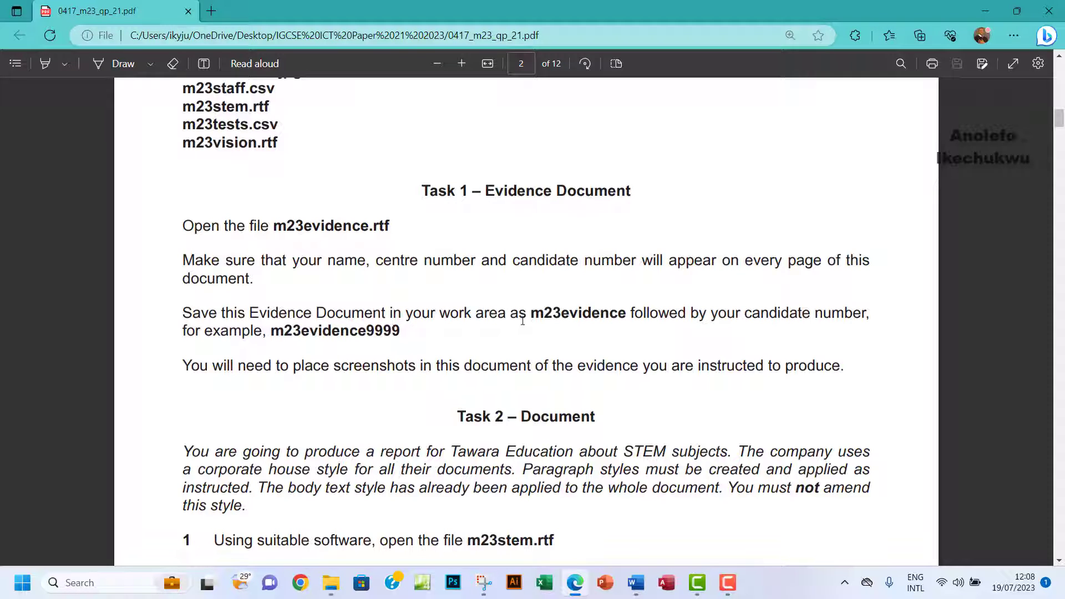
{"action": "left_click_drag", "start_coordinate": [531, 313], "coordinate": [624, 318]}
{"action": "key", "text": "ctrl+c"}
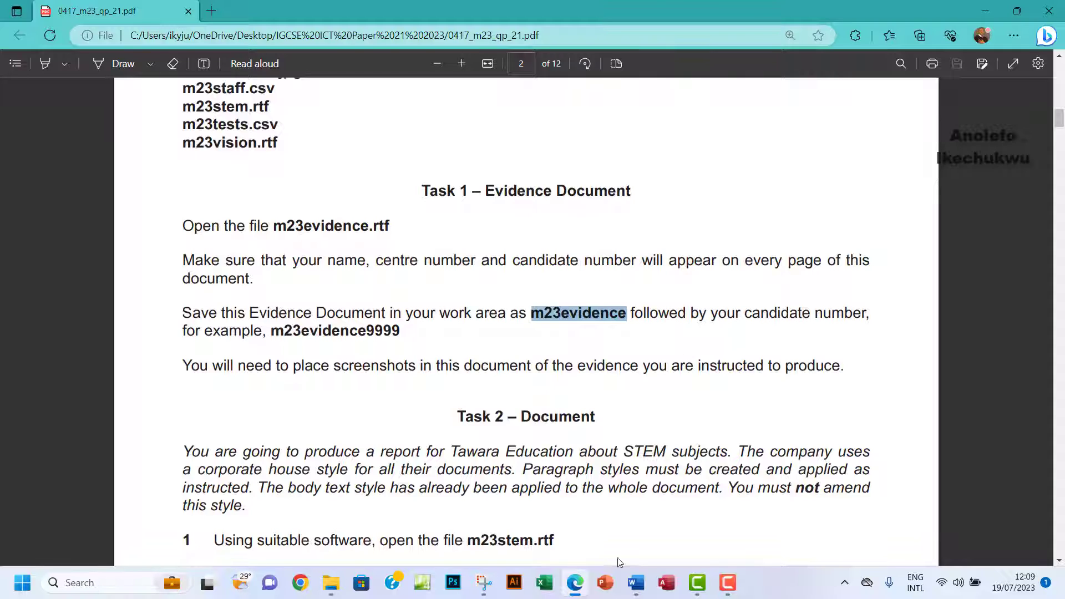
{"action": "left_click", "coordinate": [638, 584]}
Save the evidence document as m23evidence0004.docx in Word Document format in the work area folder.
{"action": "left_click", "coordinate": [22, 46]}
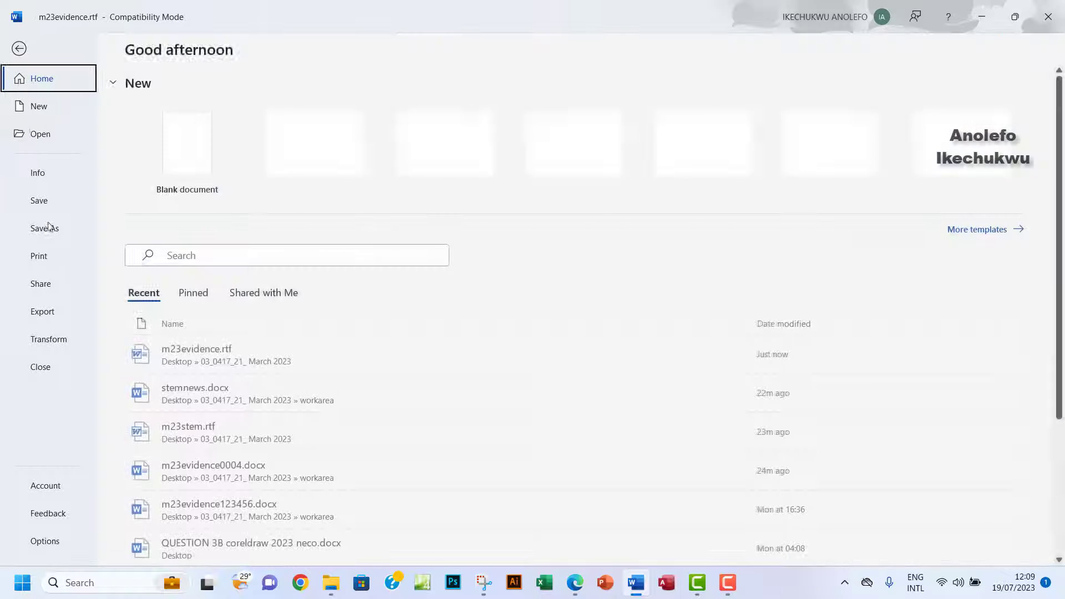
{"action": "left_click", "coordinate": [45, 228]}
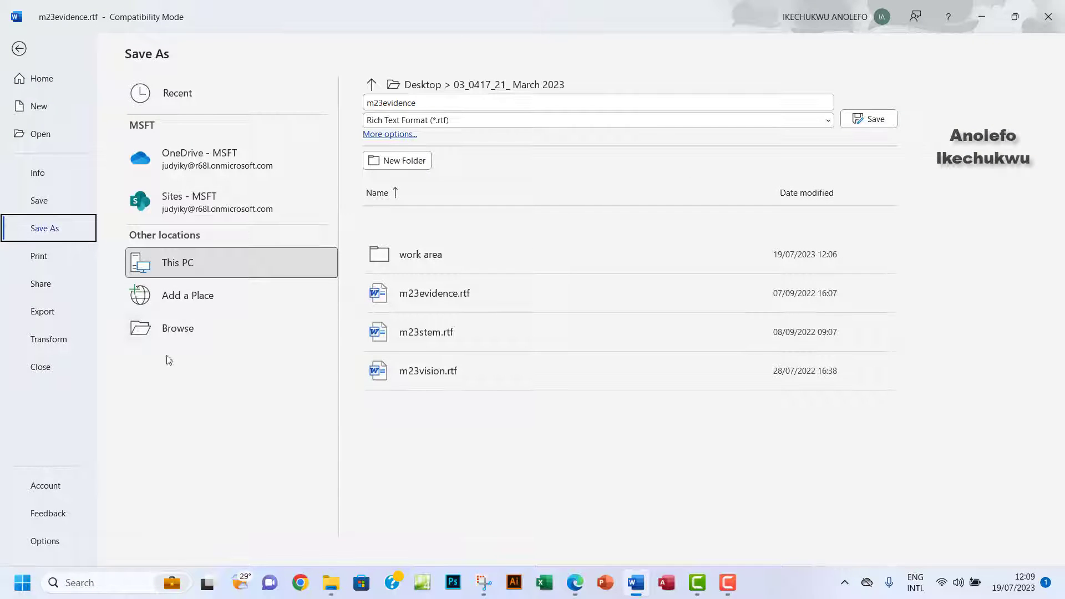
{"action": "left_click", "coordinate": [180, 328]}
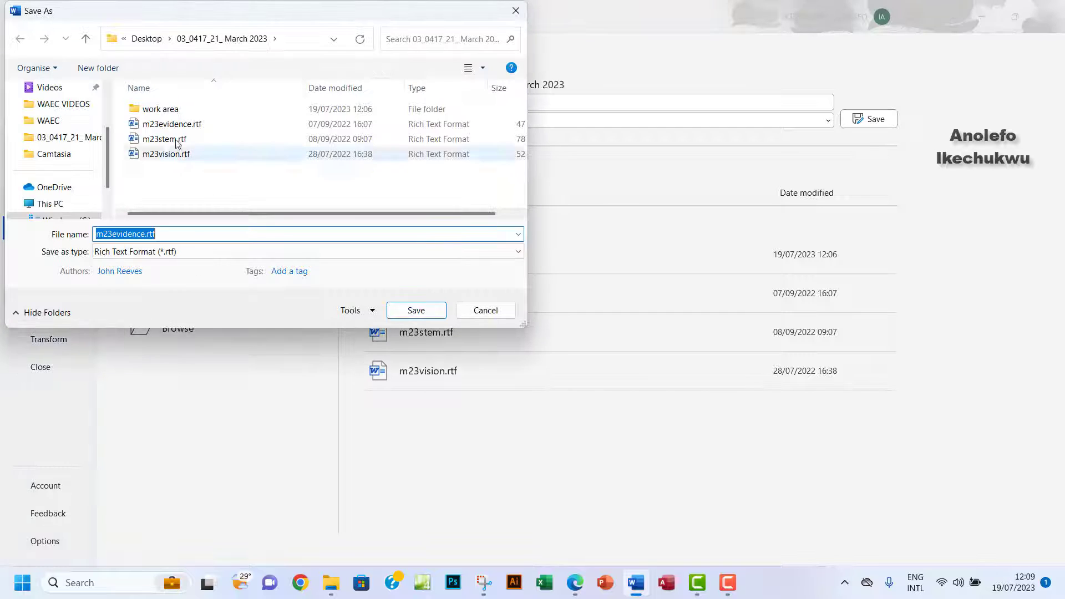
{"action": "double_click", "coordinate": [159, 110]}
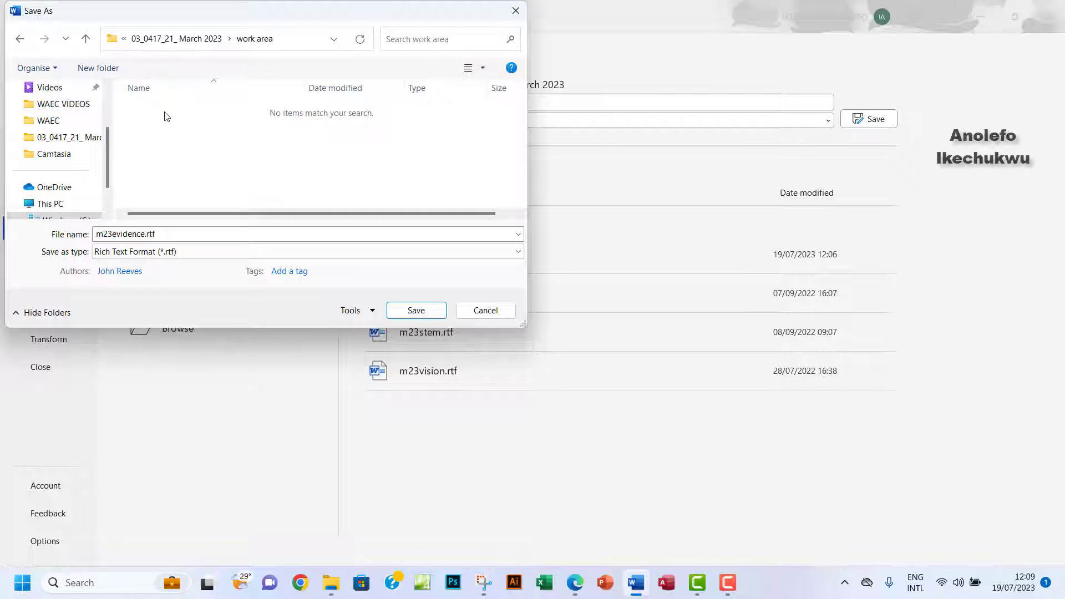
{"action": "left_click", "coordinate": [185, 254]}
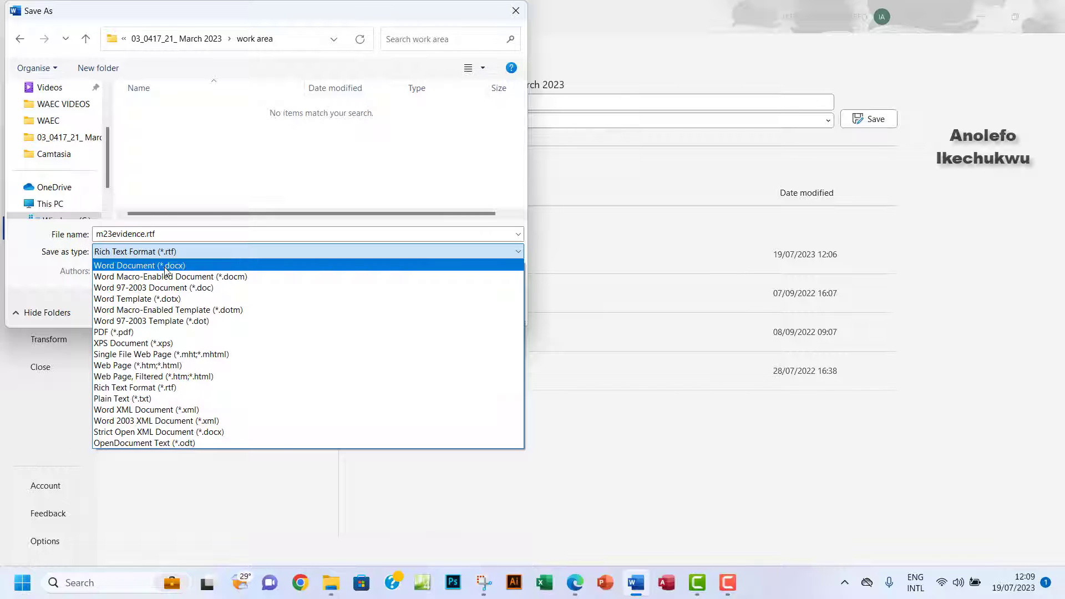
{"action": "left_click", "coordinate": [165, 266]}
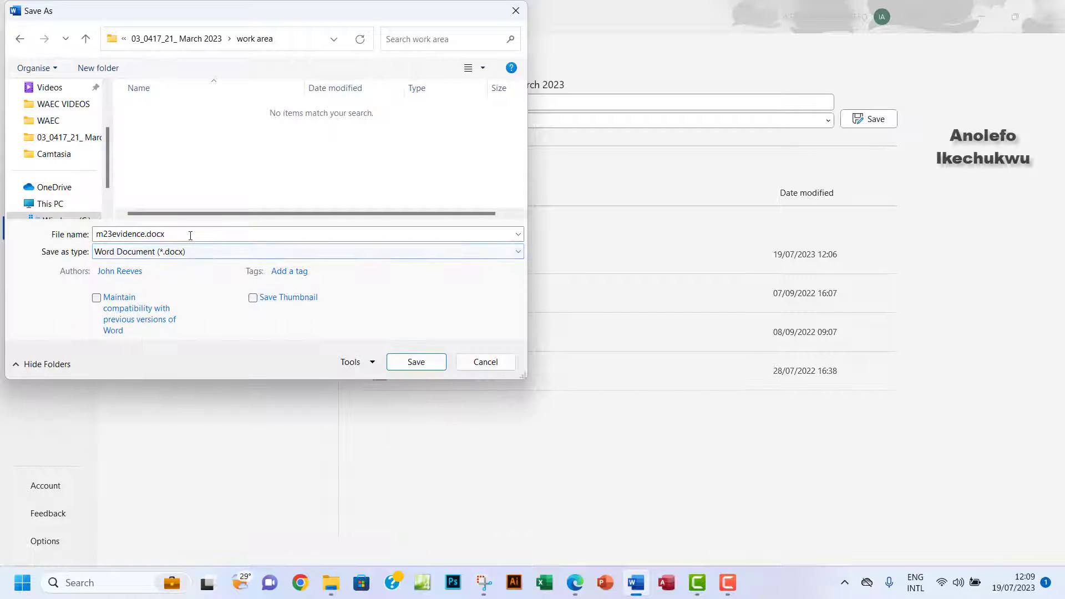
{"action": "left_click", "coordinate": [189, 235]}
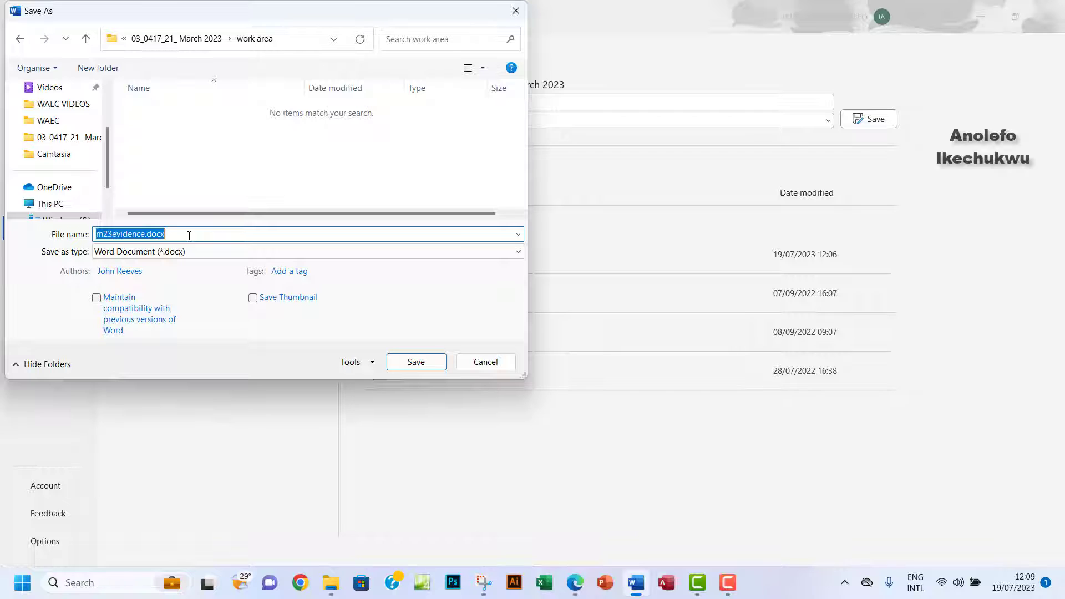
{"action": "key", "text": "ctrl+v"}
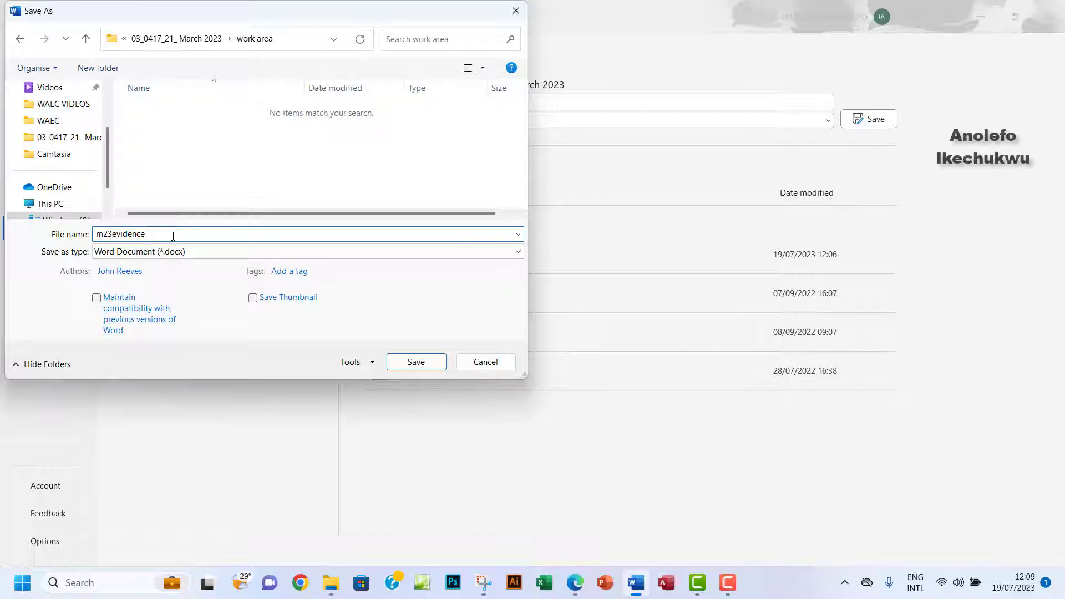
{"action": "left_click", "coordinate": [401, 366]}
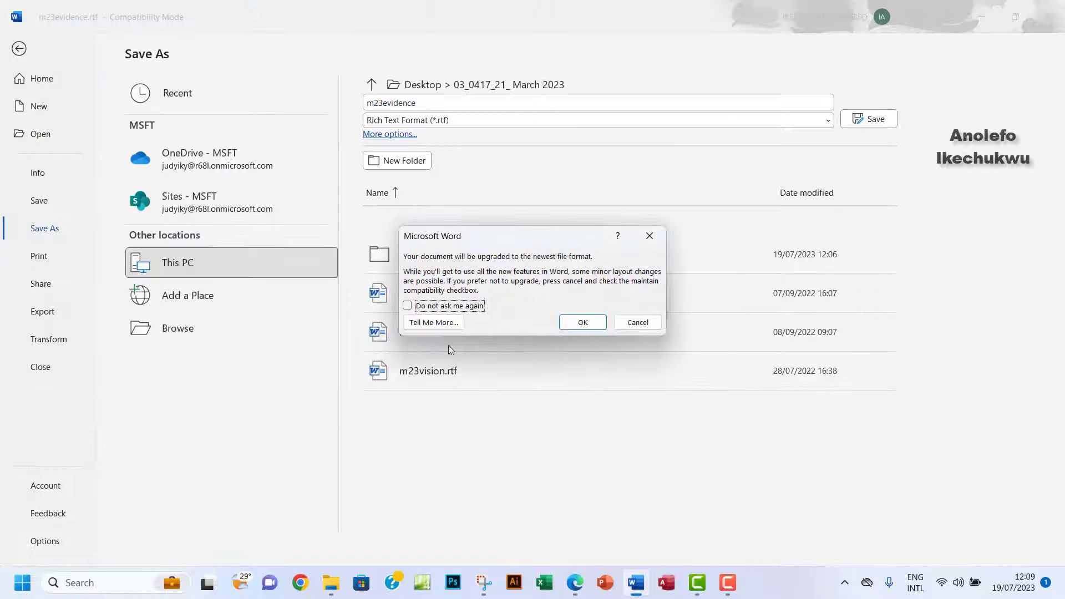
{"action": "key", "text": "Return"}
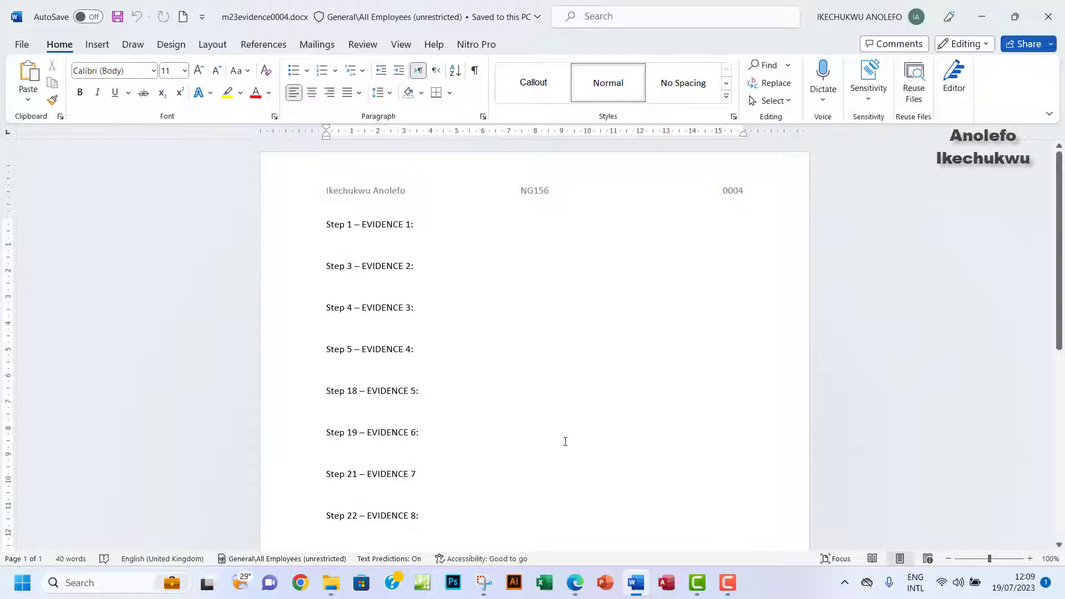
Highlight the sentence requiring screenshots in the evidence document in yellow, then read on to Task 2.
{"action": "left_click", "coordinate": [575, 583]}
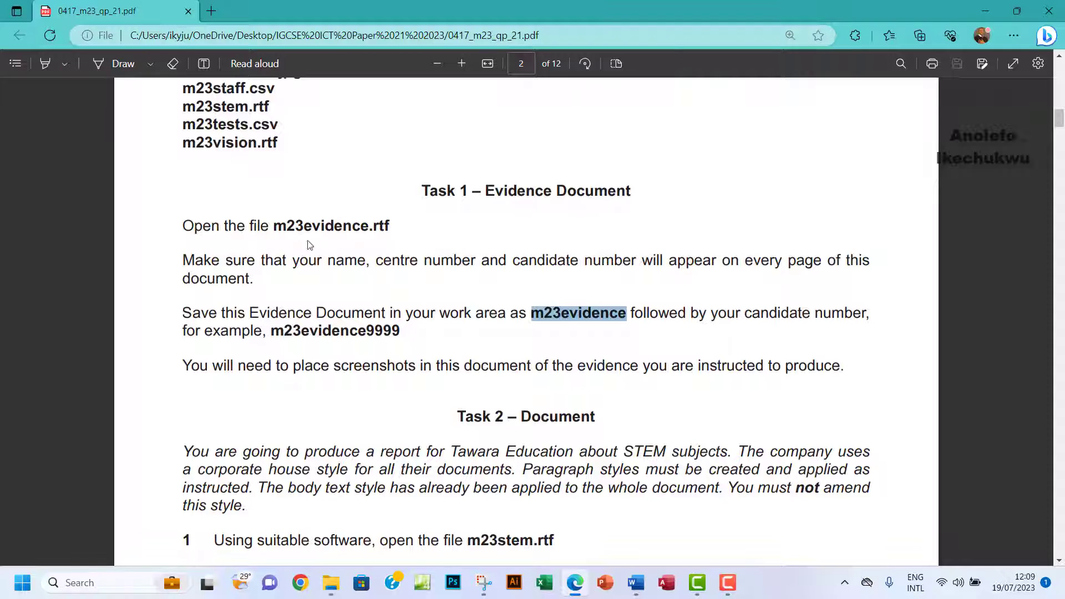
{"action": "left_click", "coordinate": [45, 63]}
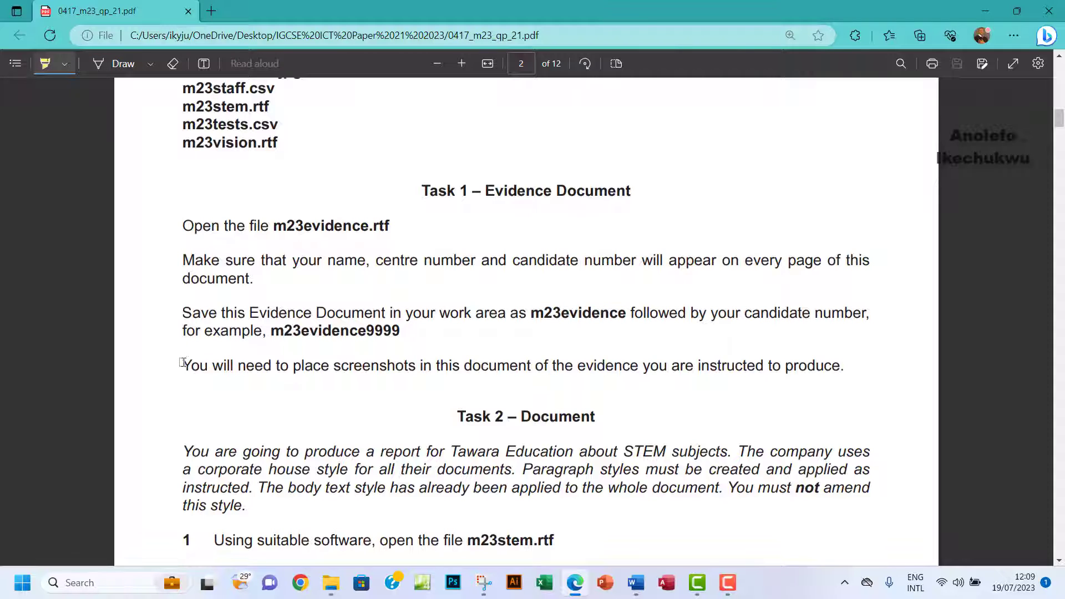
{"action": "left_click_drag", "start_coordinate": [183, 363], "coordinate": [845, 368]}
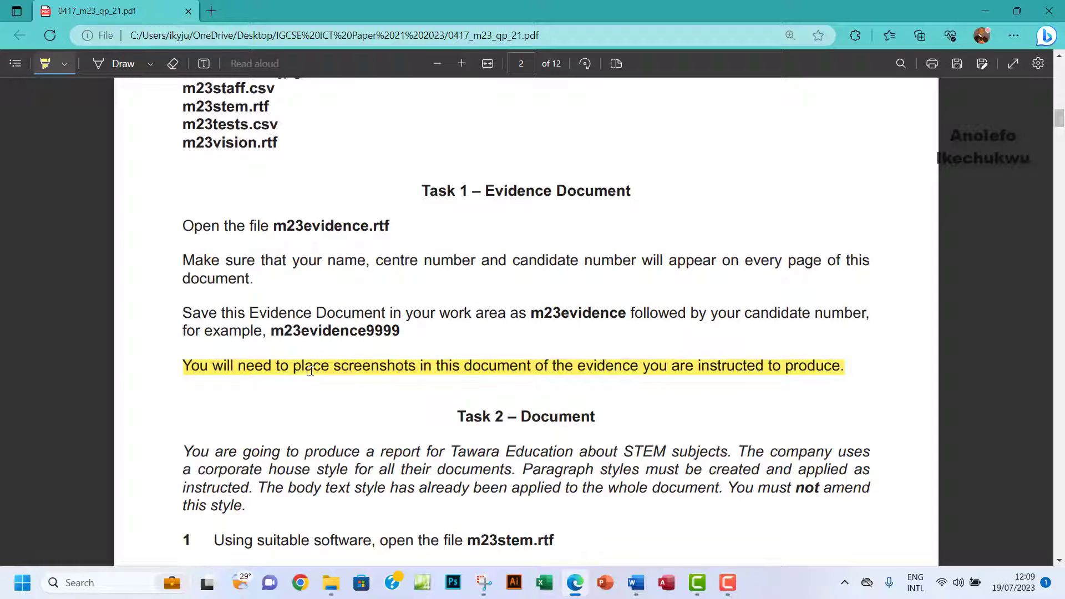
{"action": "scroll", "coordinate": [310, 369], "scroll_direction": "down", "scroll_amount": 4}
{"action": "scroll", "coordinate": [309, 367], "scroll_direction": "up", "scroll_amount": 1}
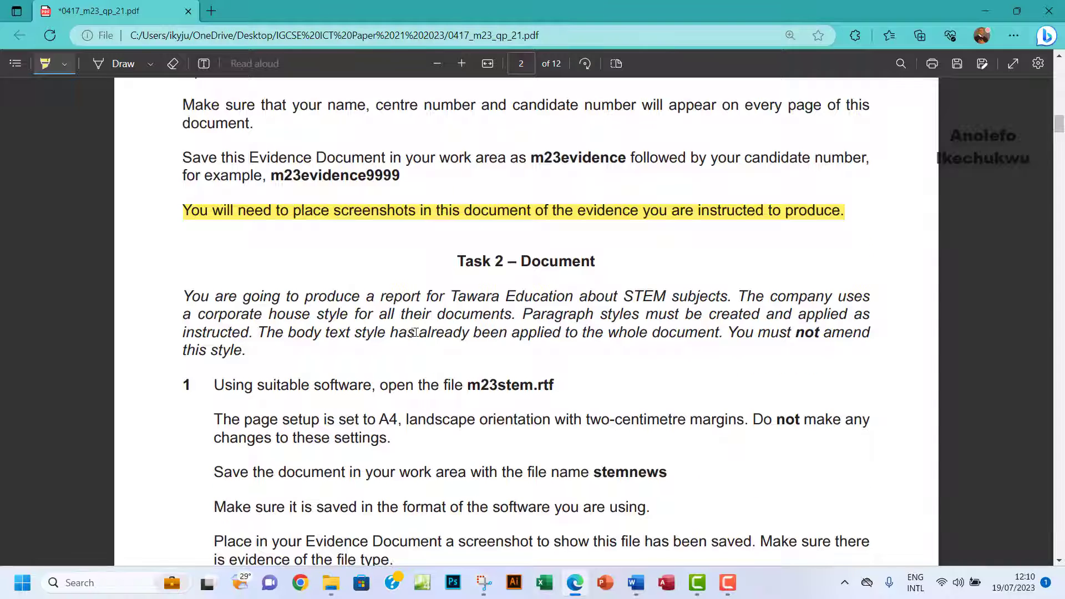
{"action": "scroll", "coordinate": [415, 332], "scroll_direction": "down", "scroll_amount": 1}
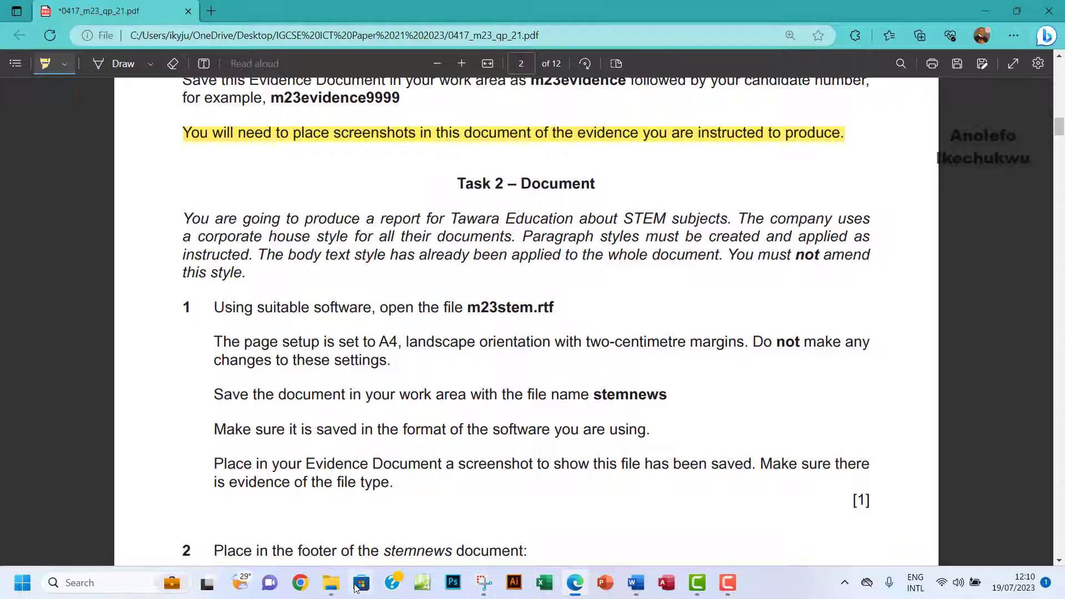
{"action": "left_click", "coordinate": [332, 583]}
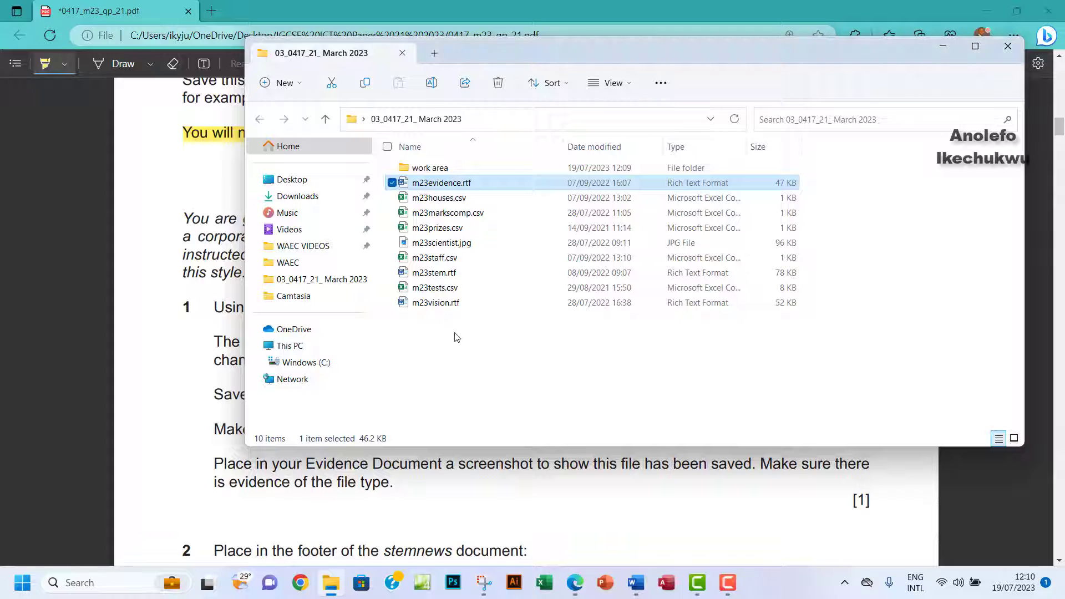
Open m23stem.rtf in Word and go back to the exam paper.
{"action": "double_click", "coordinate": [433, 274]}
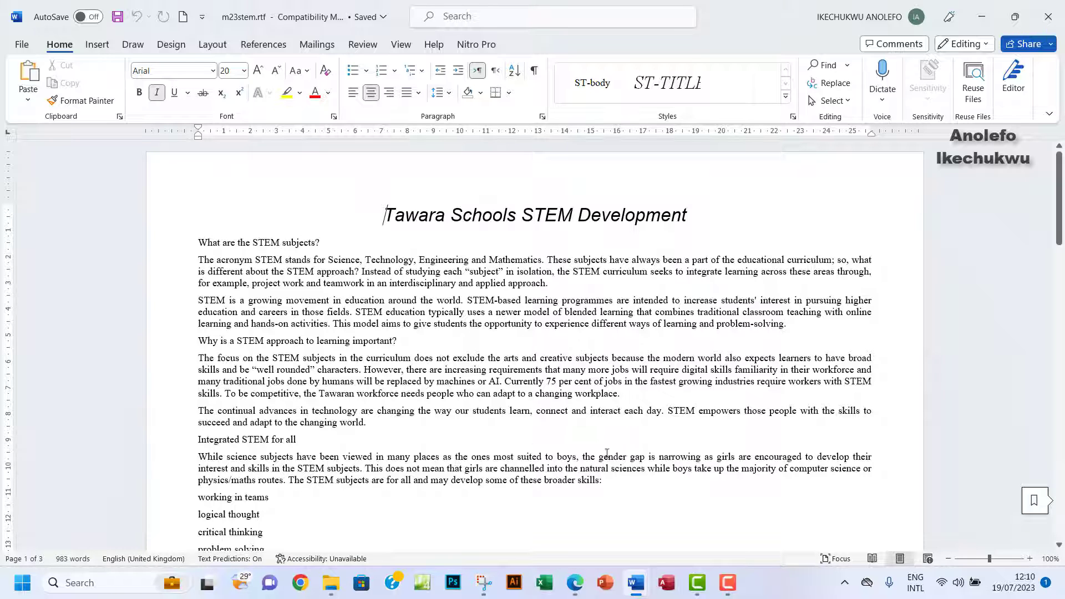
{"action": "left_click", "coordinate": [575, 583]}
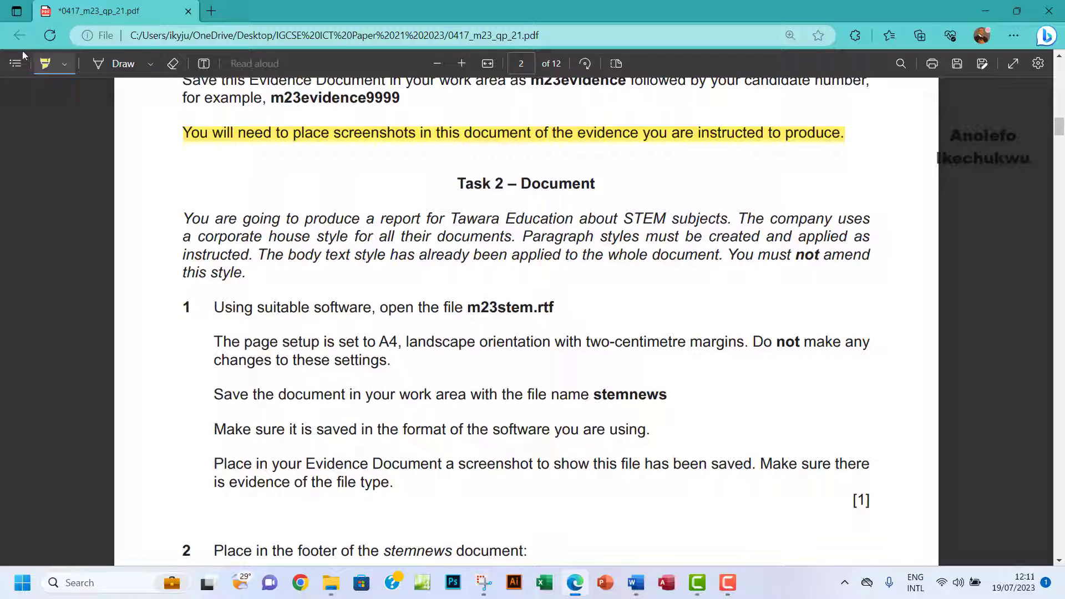
Turn off highlighting, select the name stemnews in item 1, and bring m23stem.rtf forward in Word.
{"action": "left_click", "coordinate": [45, 63]}
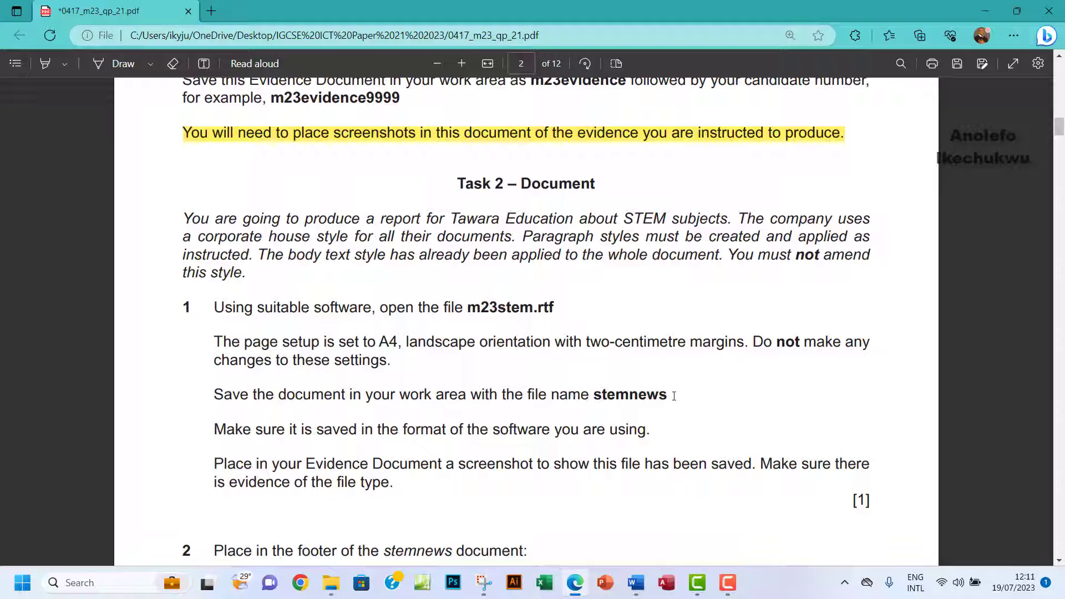
{"action": "left_click_drag", "start_coordinate": [674, 396], "coordinate": [592, 398]}
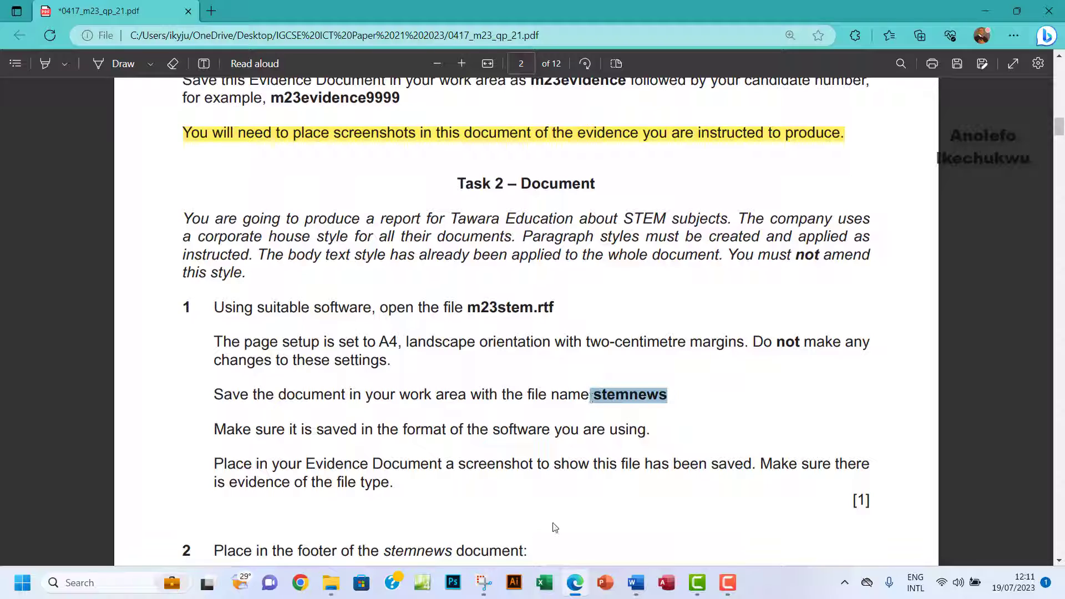
{"action": "mouse_move", "coordinate": [636, 583]}
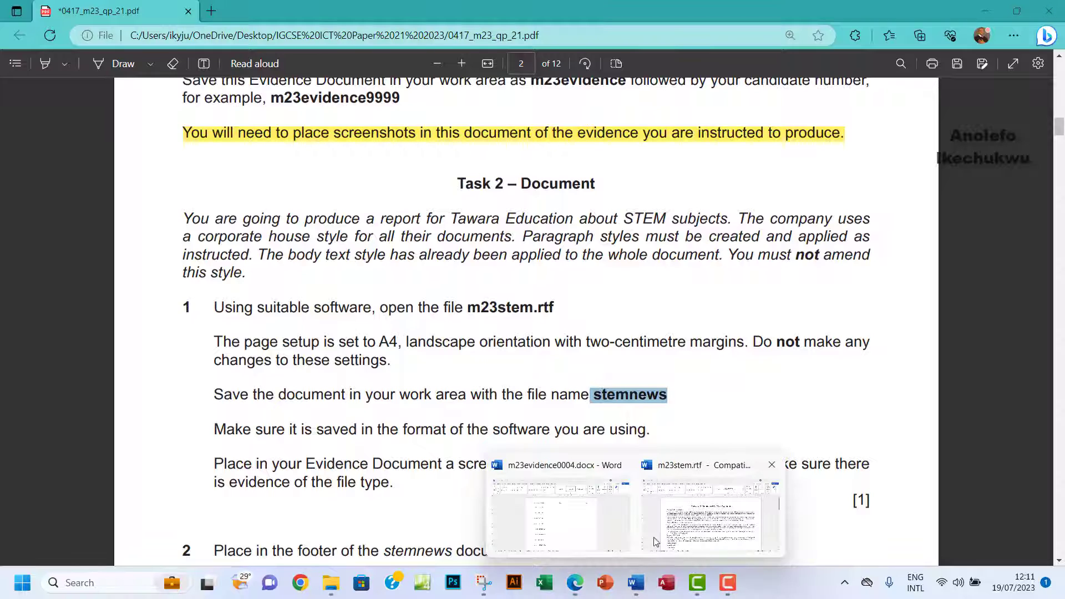
{"action": "left_click", "coordinate": [692, 531]}
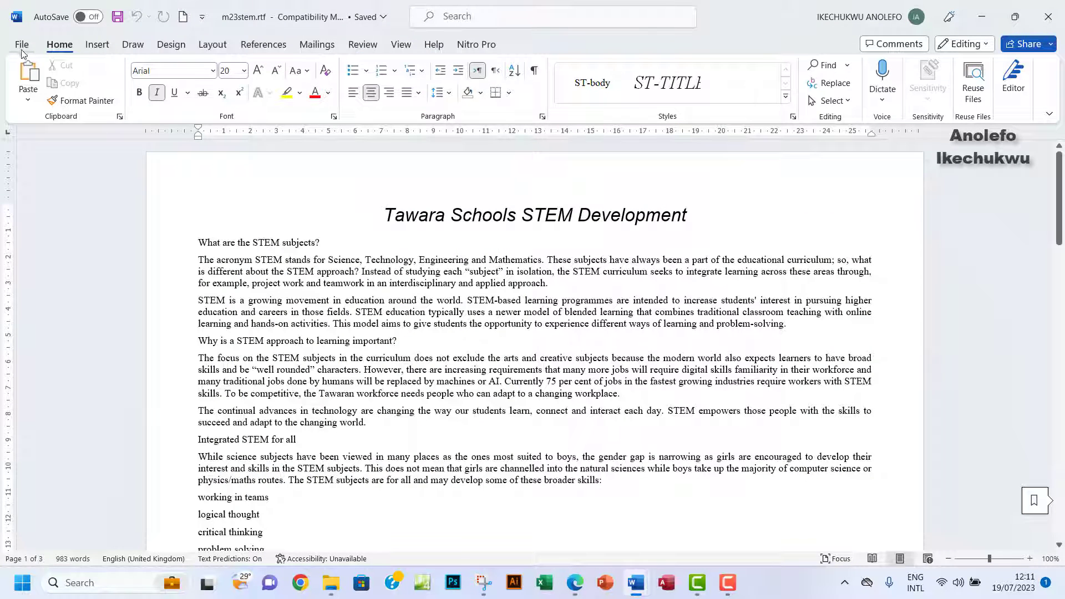
Set up Save As in the work area folder with the name stemnews and Word Document (*.docx) format.
{"action": "left_click", "coordinate": [22, 47]}
{"action": "left_click", "coordinate": [61, 232]}
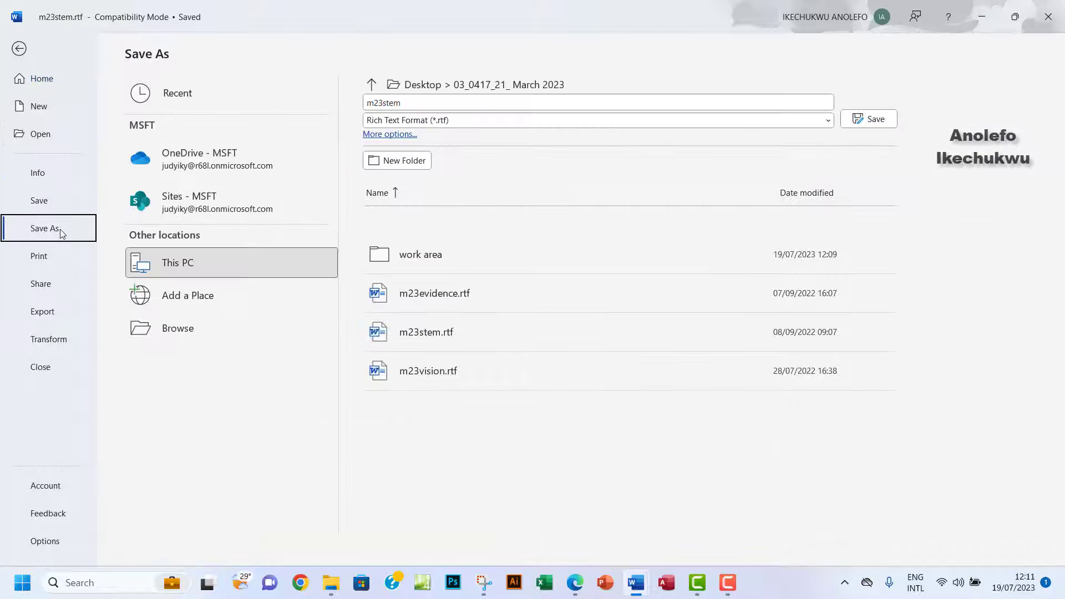
{"action": "left_click", "coordinate": [166, 328]}
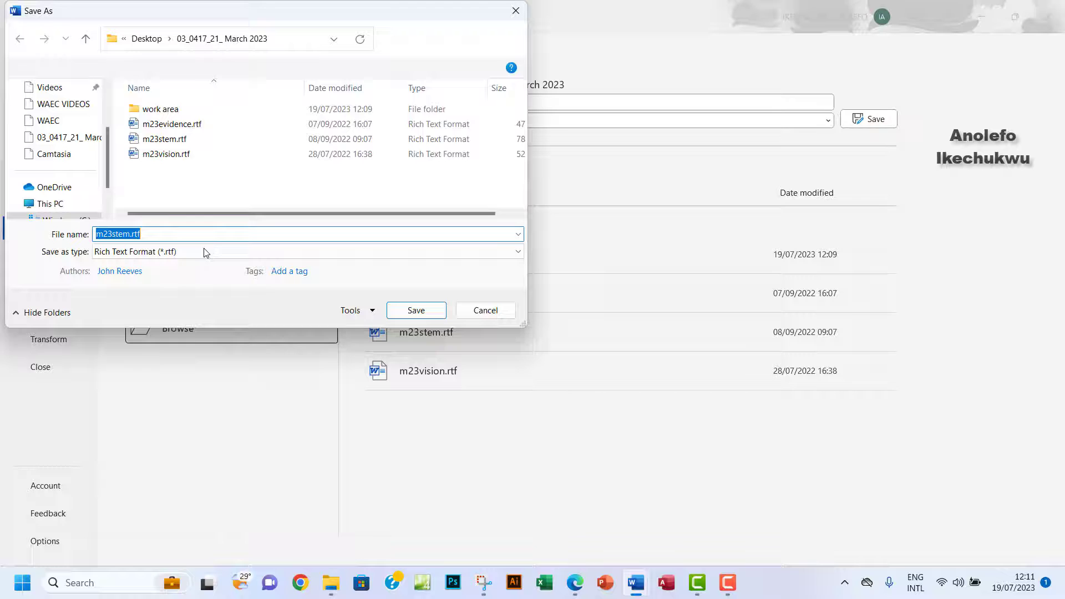
{"action": "double_click", "coordinate": [159, 109]}
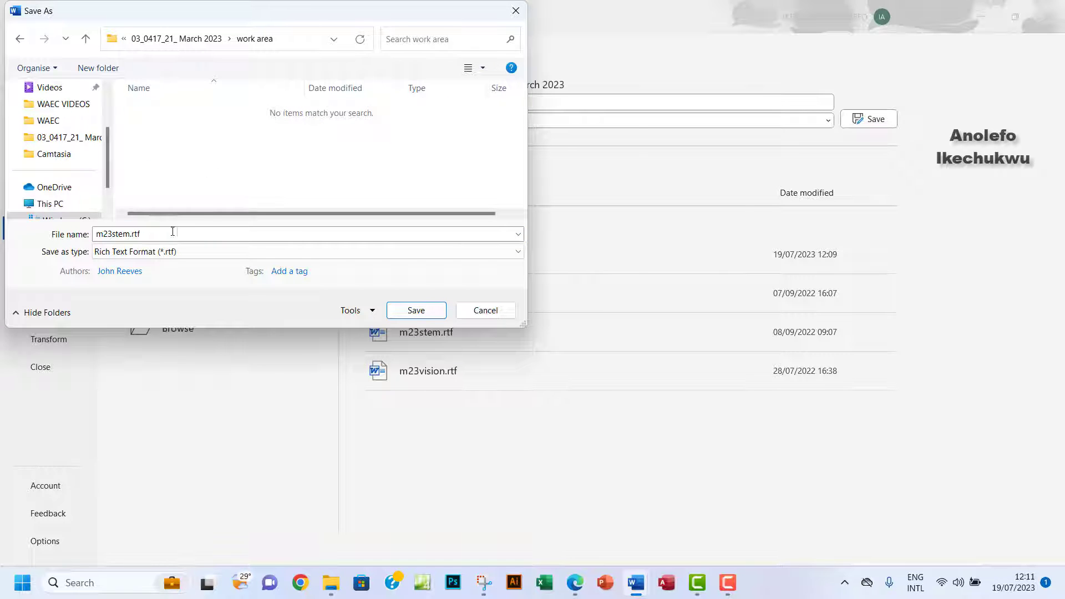
{"action": "double_click", "coordinate": [156, 234]}
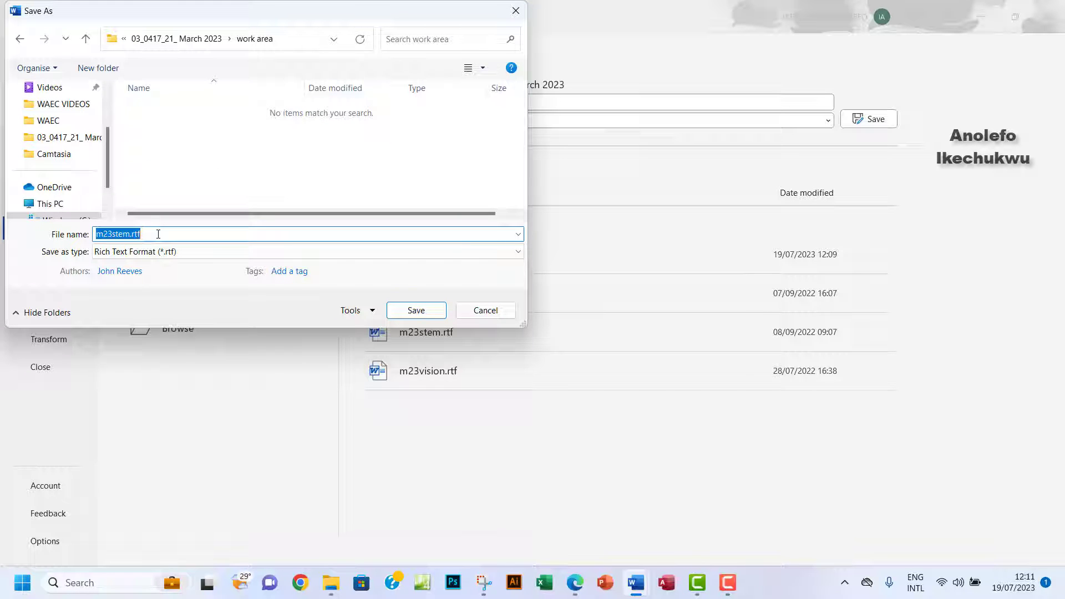
{"action": "type", "text": "stemnews"}
{"action": "left_click", "coordinate": [97, 235]}
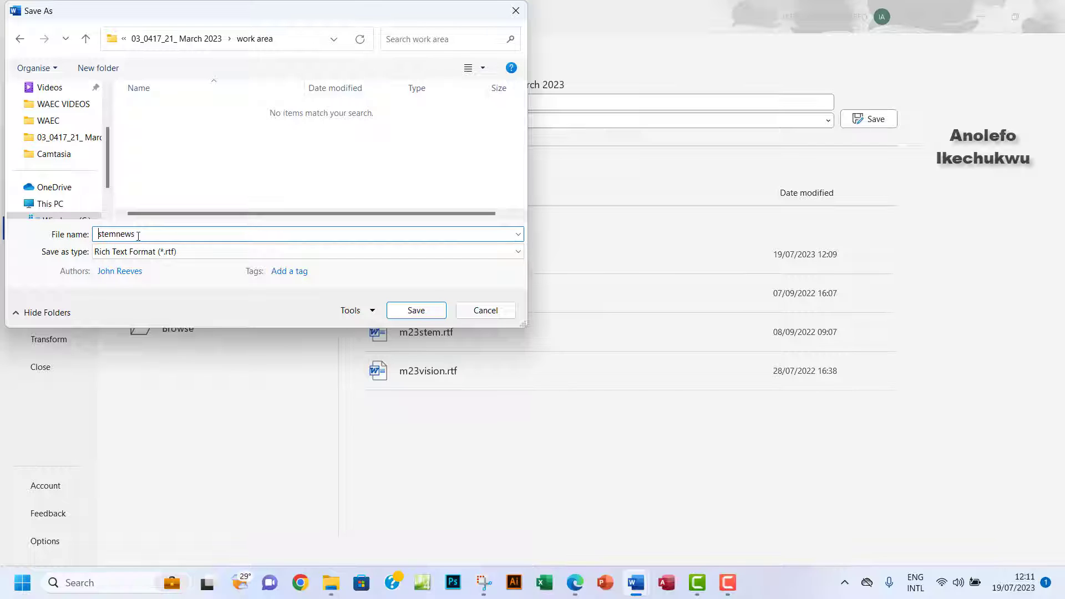
{"action": "key", "text": "BackSpace"}
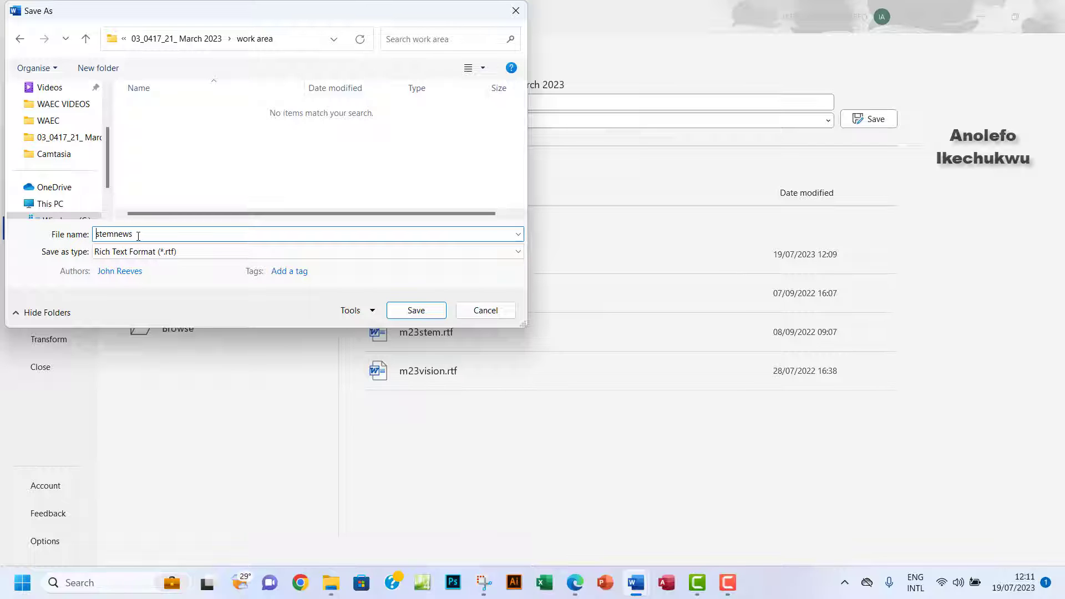
{"action": "left_click", "coordinate": [196, 252]}
{"action": "left_click", "coordinate": [168, 266]}
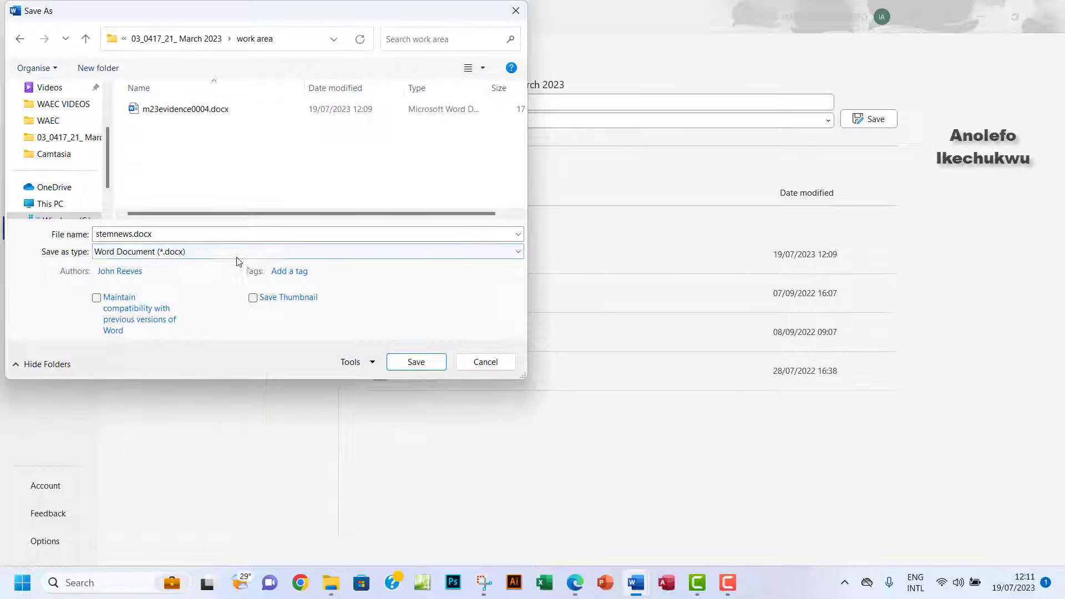
Recheck the paper, save stemnews.docx accepting the format upgrade, and open work area in File Explorer.
{"action": "left_click", "coordinate": [575, 582]}
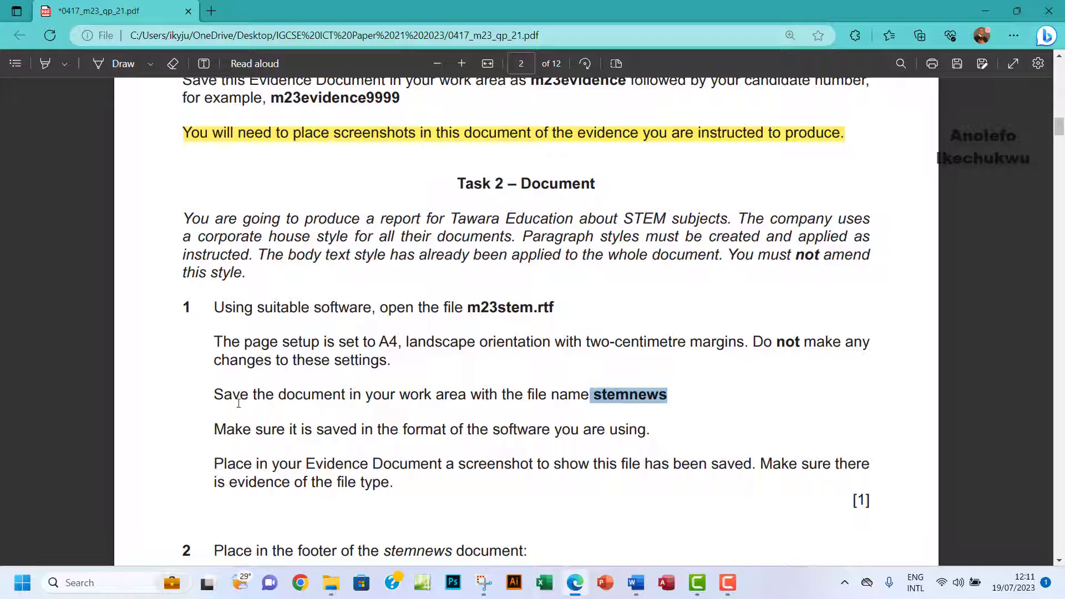
{"action": "scroll", "coordinate": [239, 404], "scroll_direction": "down", "scroll_amount": 3}
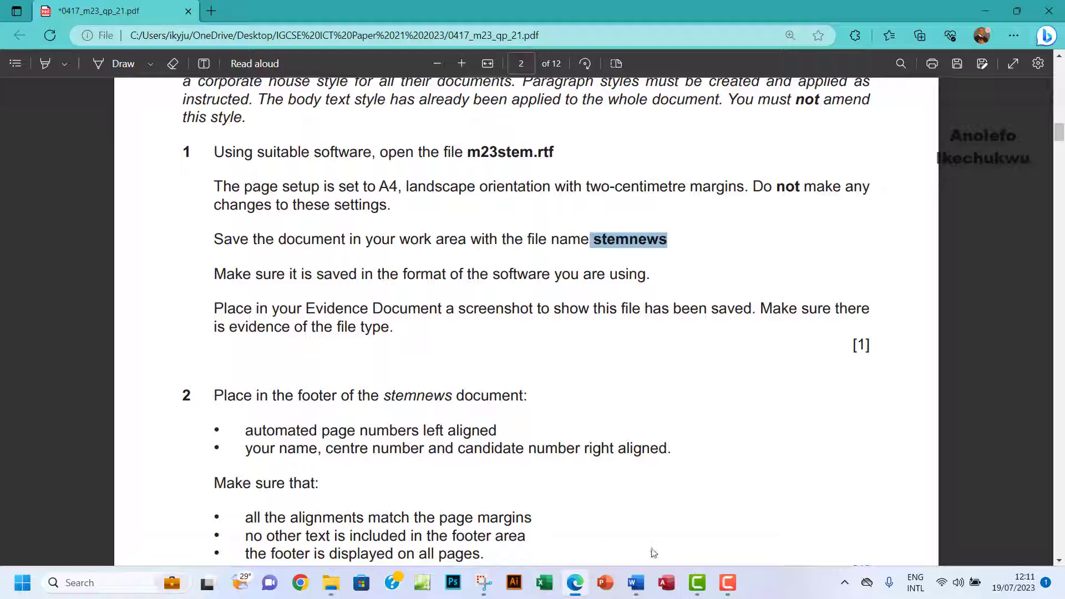
{"action": "mouse_move", "coordinate": [637, 582]}
{"action": "left_click", "coordinate": [702, 519]}
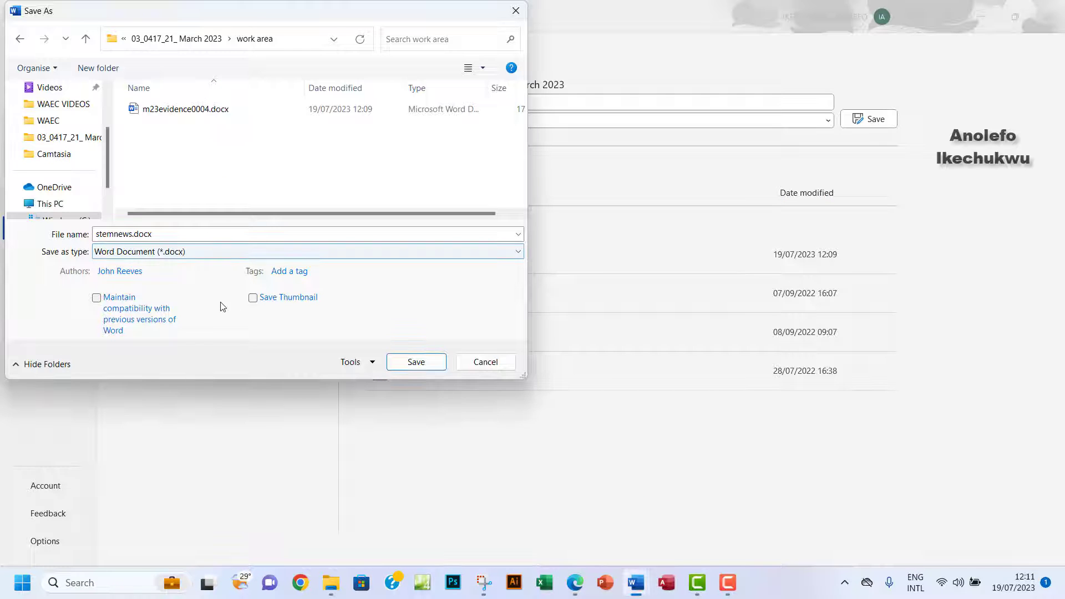
{"action": "left_click", "coordinate": [416, 362]}
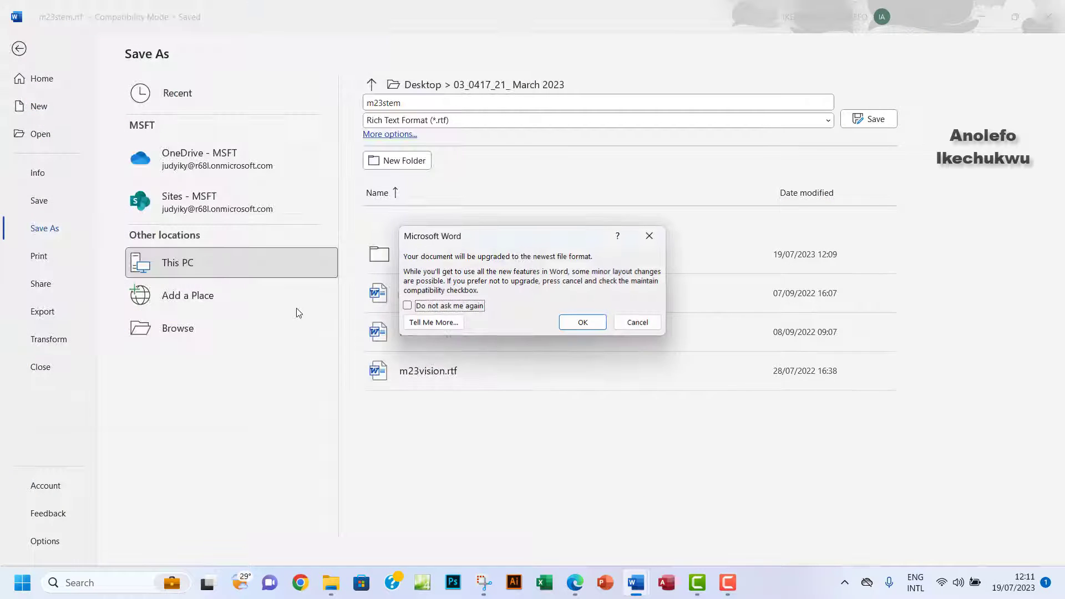
{"action": "left_click", "coordinate": [589, 322]}
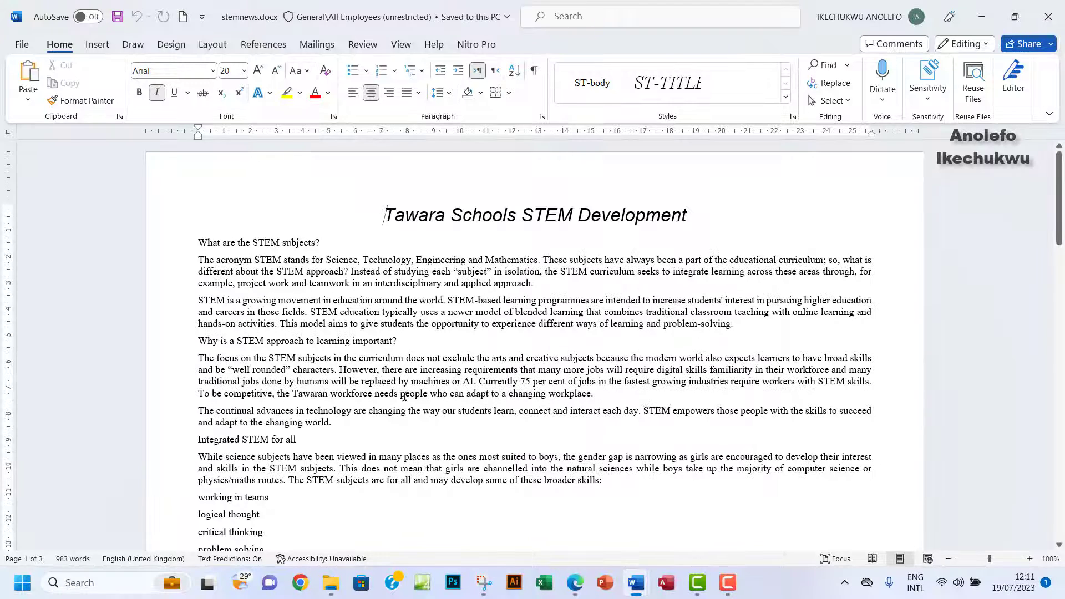
{"action": "left_click", "coordinate": [331, 583]}
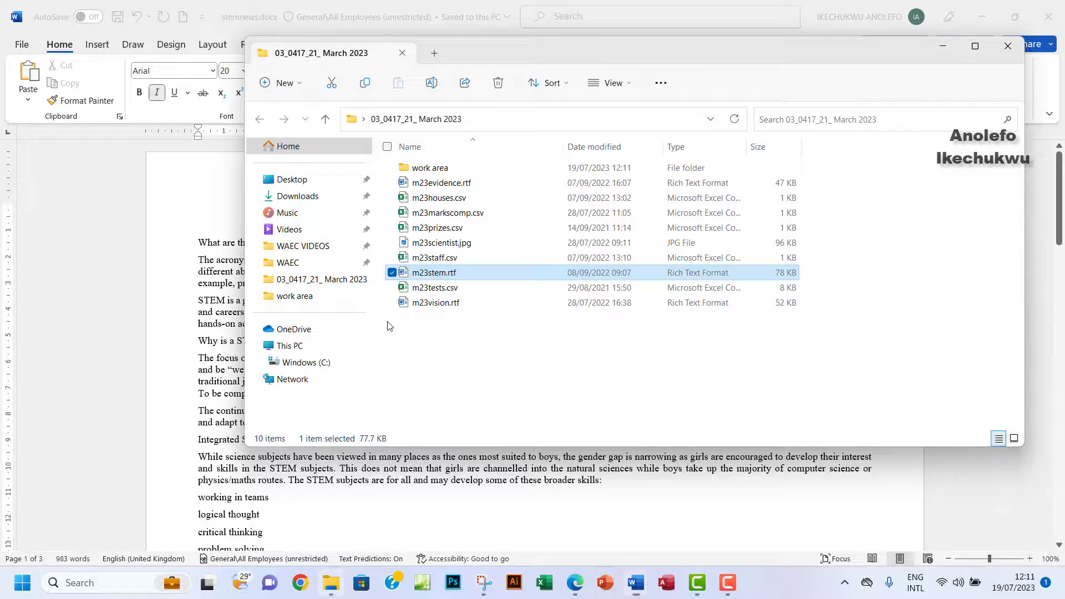
{"action": "double_click", "coordinate": [419, 168]}
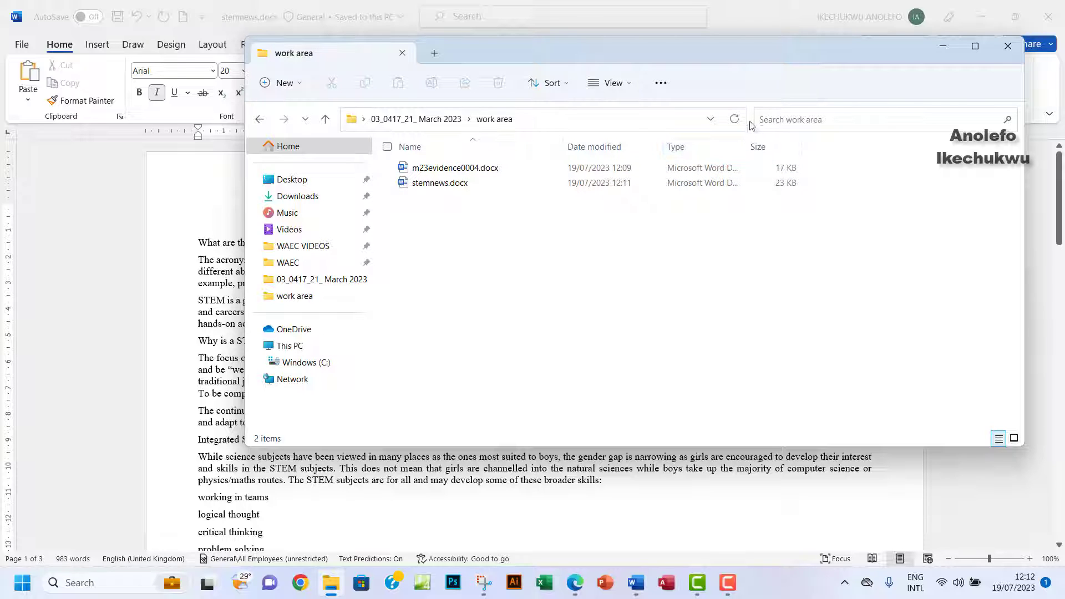
Widen the Type column and add the Size column to the work area file list.
{"action": "left_click_drag", "start_coordinate": [749, 146], "coordinate": [782, 147]}
{"action": "right_click", "coordinate": [856, 149]}
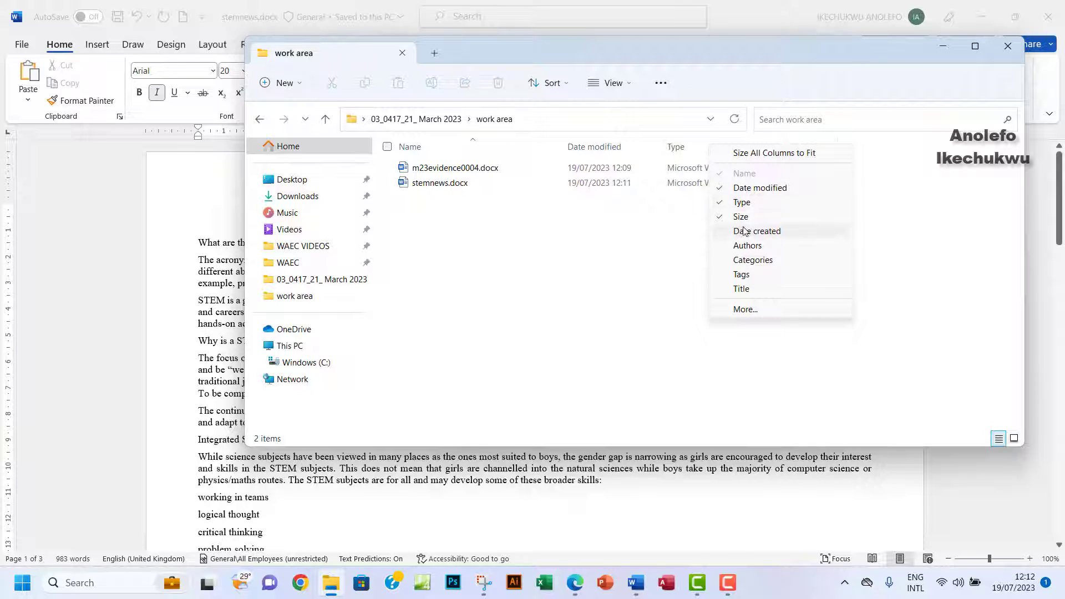
{"action": "left_click", "coordinate": [560, 240]}
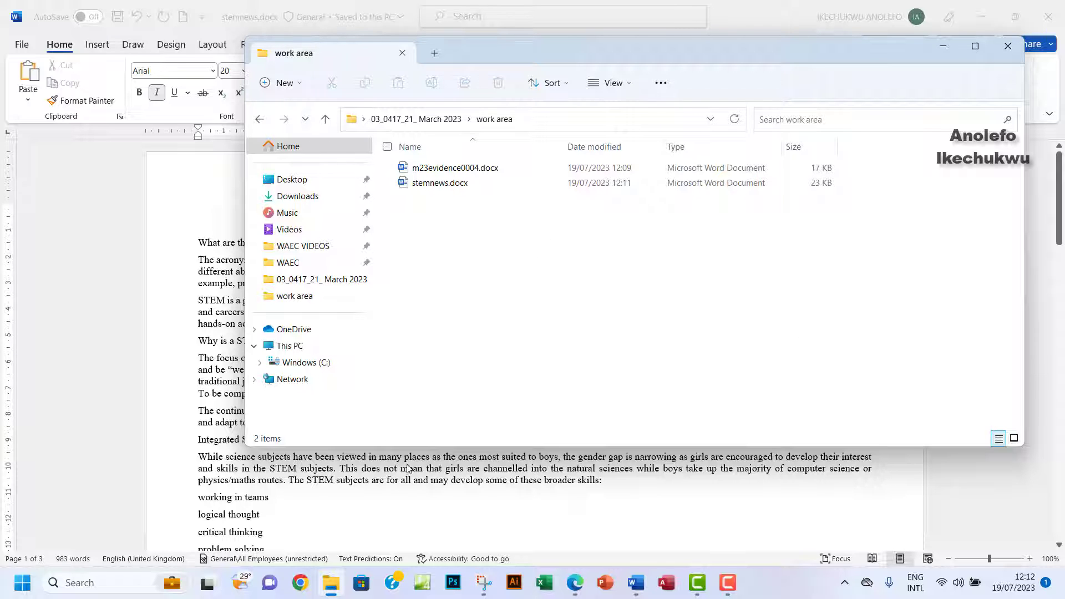
Snip the work area file list and paste it under Step 1 – EVIDENCE 1 in m23evidence0004.
{"action": "left_click", "coordinate": [484, 583]}
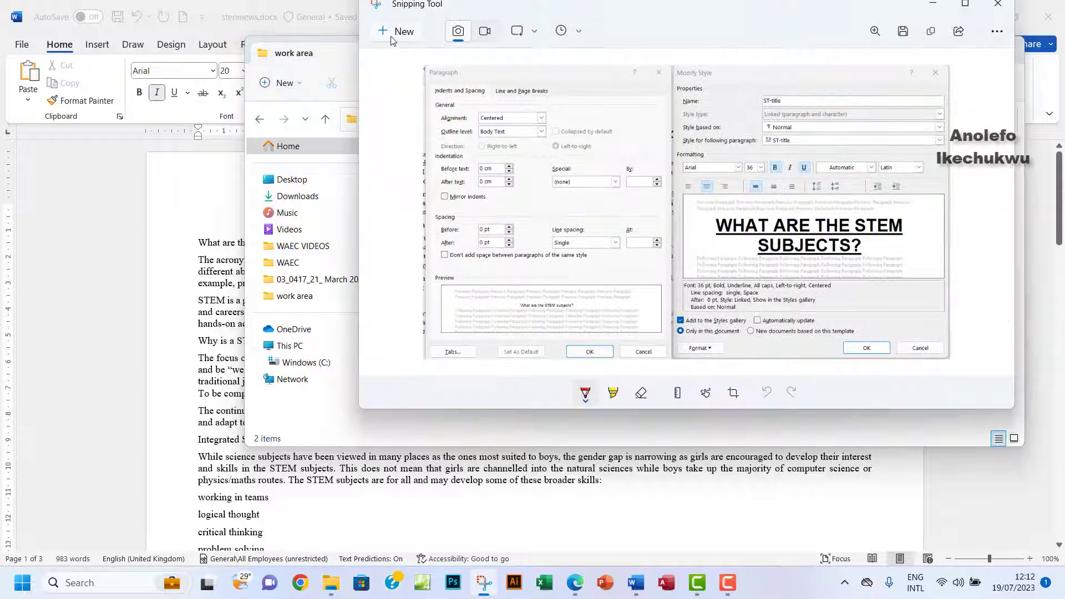
{"action": "left_click", "coordinate": [395, 32]}
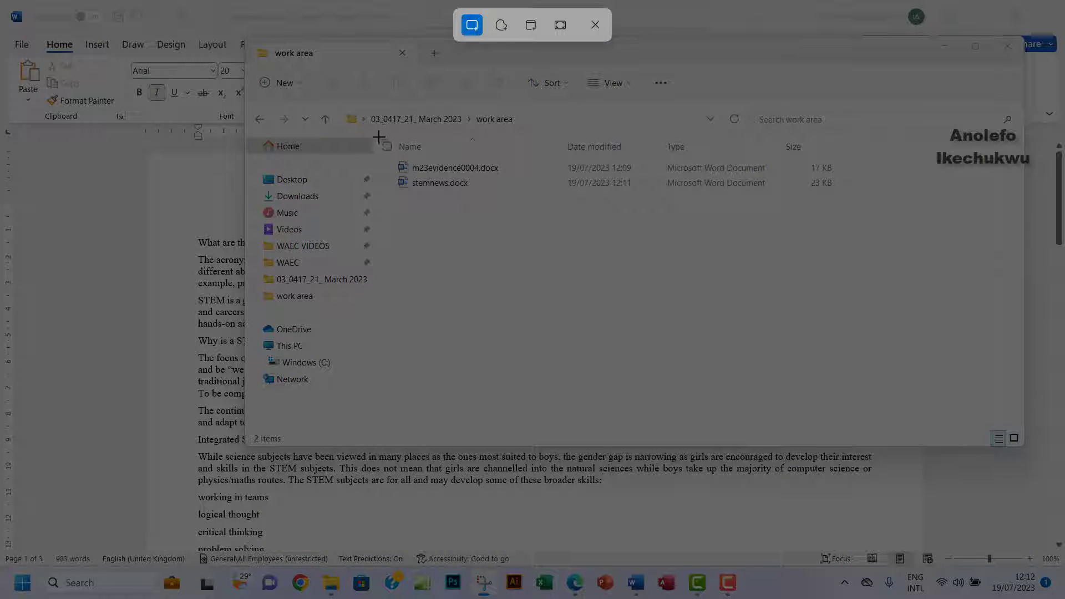
{"action": "left_click_drag", "start_coordinate": [378, 136], "coordinate": [977, 214]}
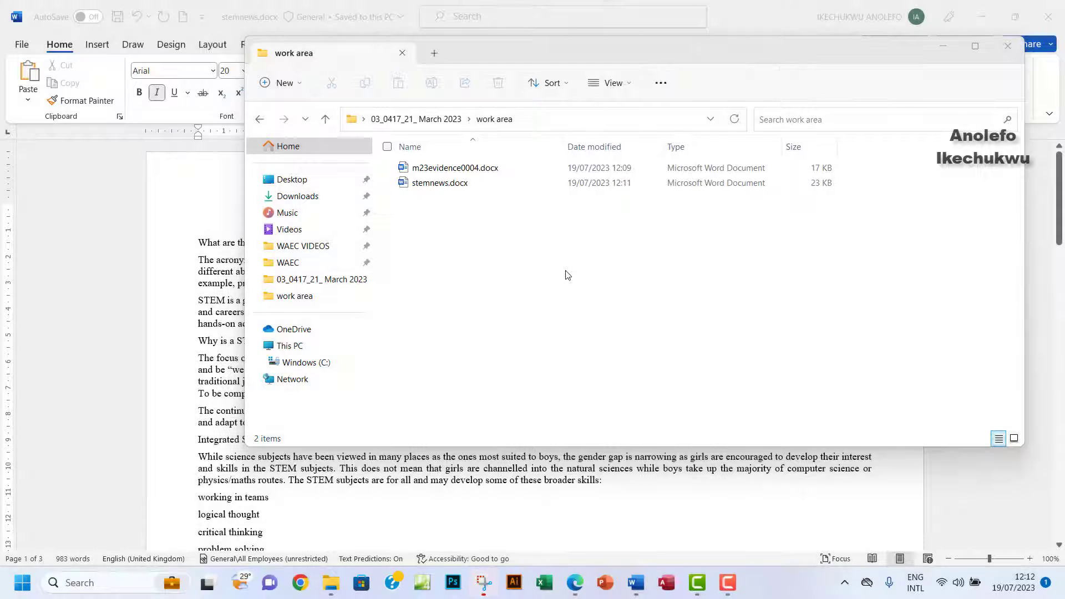
{"action": "left_click", "coordinate": [482, 577]}
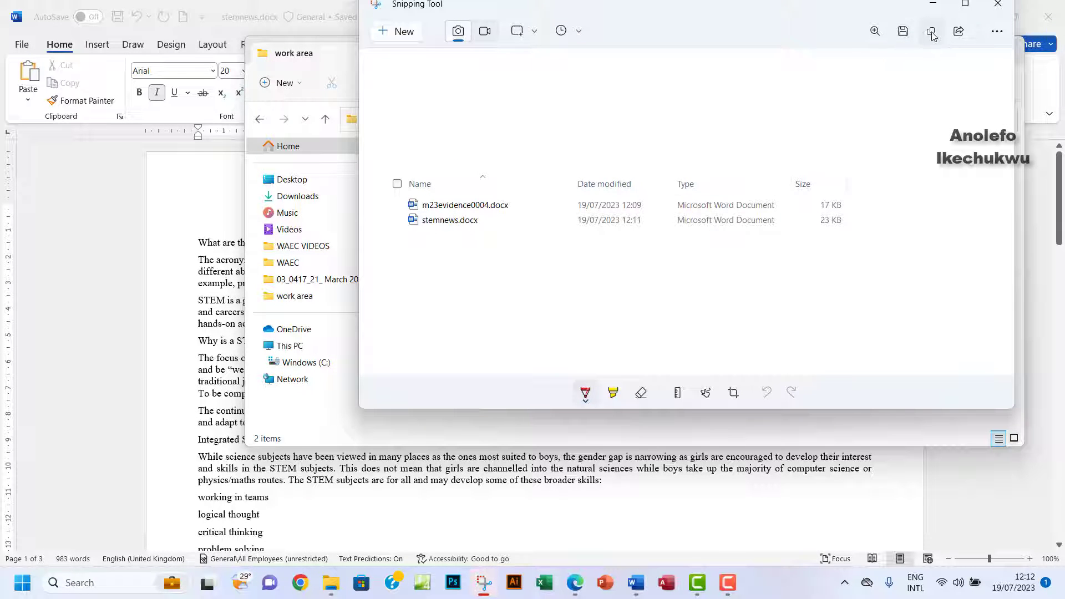
{"action": "mouse_move", "coordinate": [636, 583]}
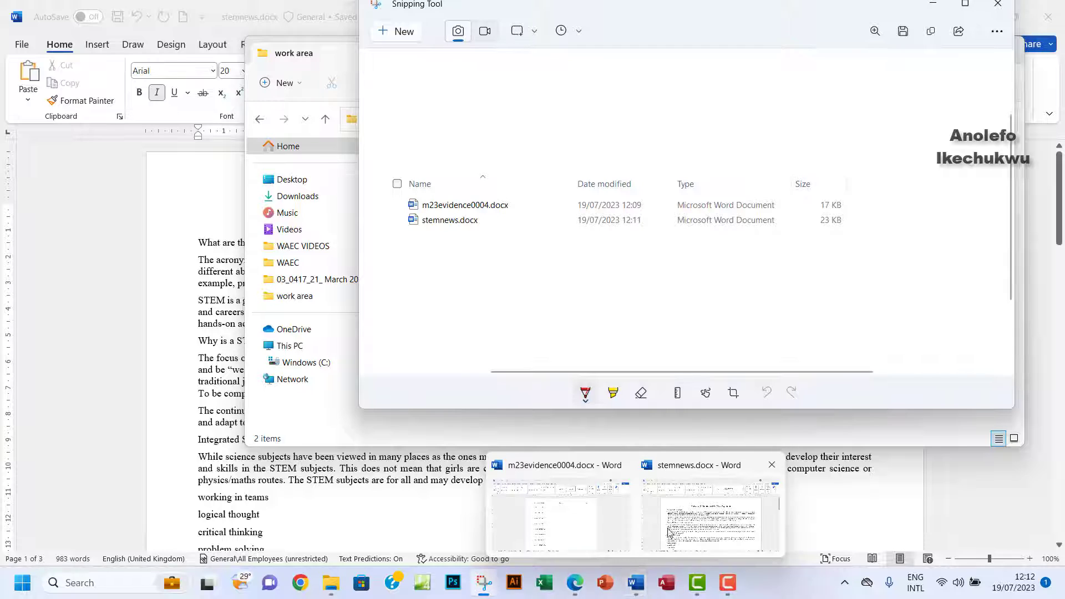
{"action": "left_click", "coordinate": [591, 527]}
{"action": "left_click", "coordinate": [361, 243]}
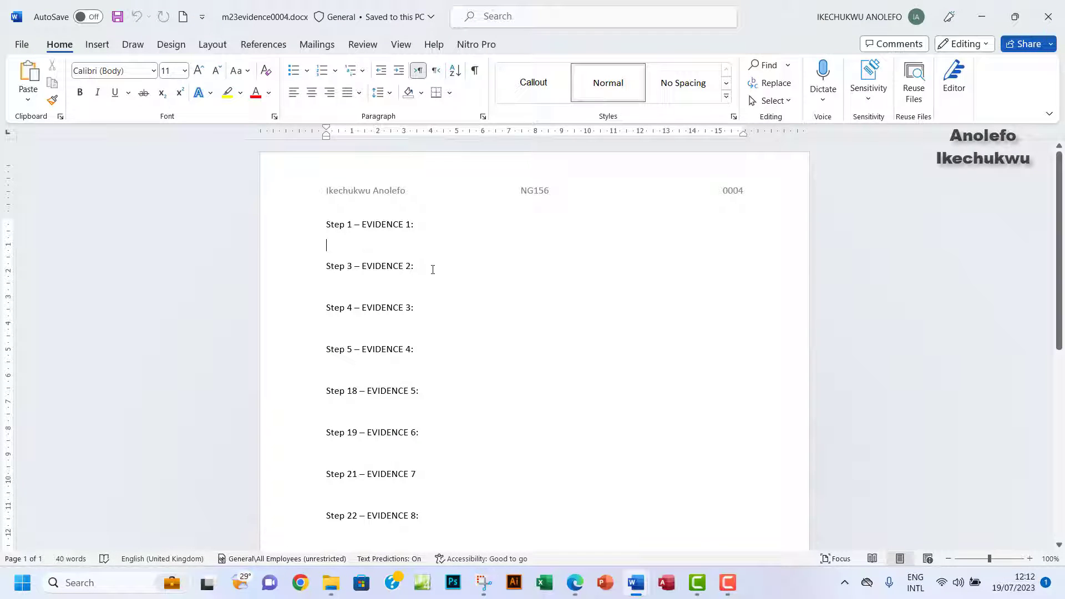
{"action": "key", "text": "ctrl+v"}
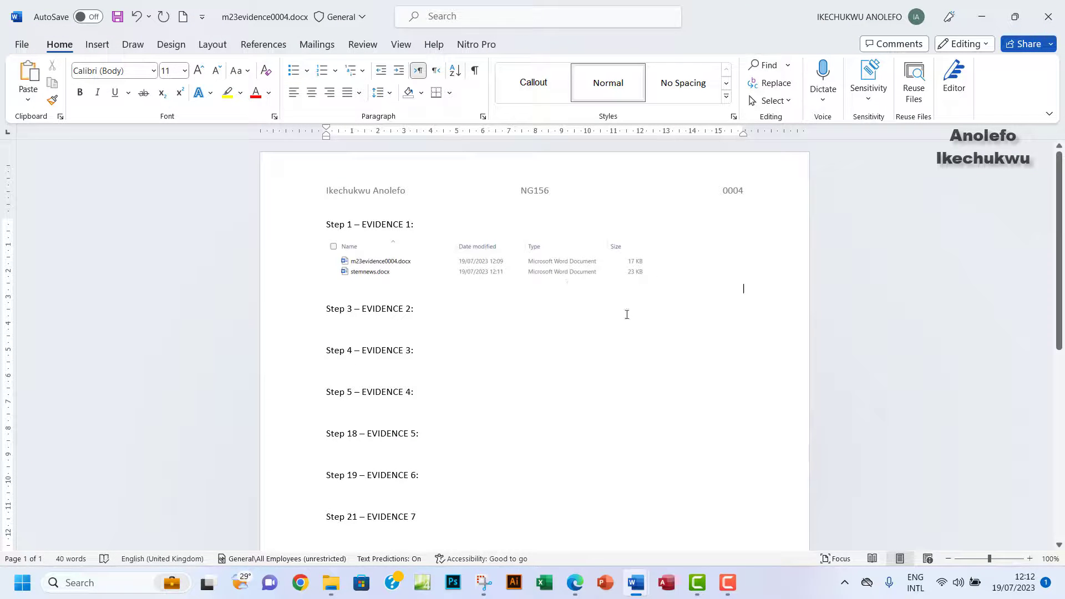
{"action": "mouse_move", "coordinate": [574, 583]}
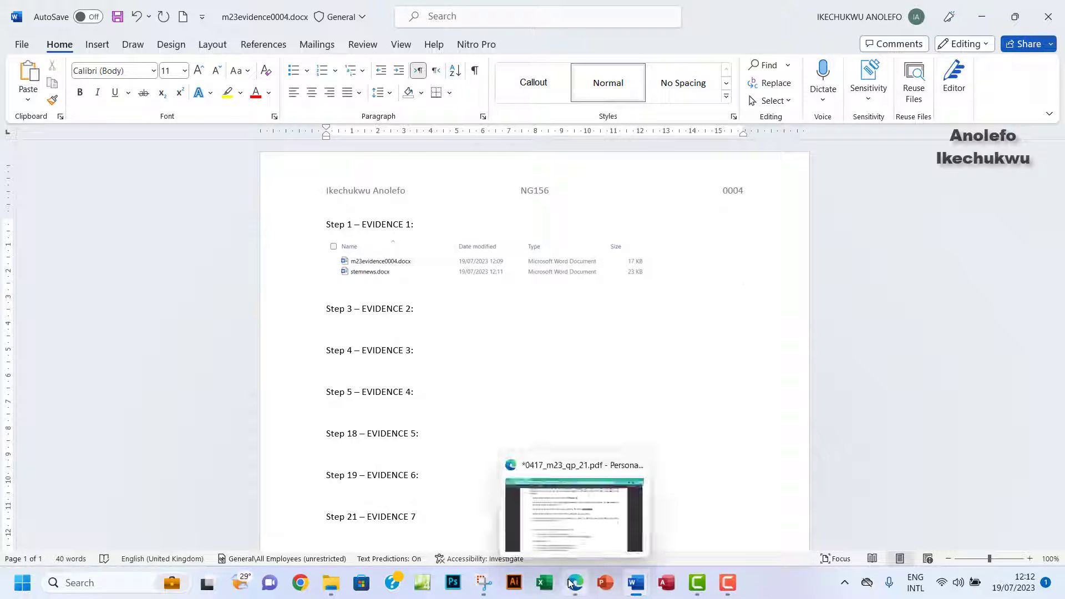
{"action": "left_click", "coordinate": [561, 516]}
Highlight question 1's 'Place in your Evidence Document…' instruction in yellow, then return to stemnews in Word.
{"action": "scroll", "coordinate": [508, 297], "scroll_direction": "down", "scroll_amount": 2}
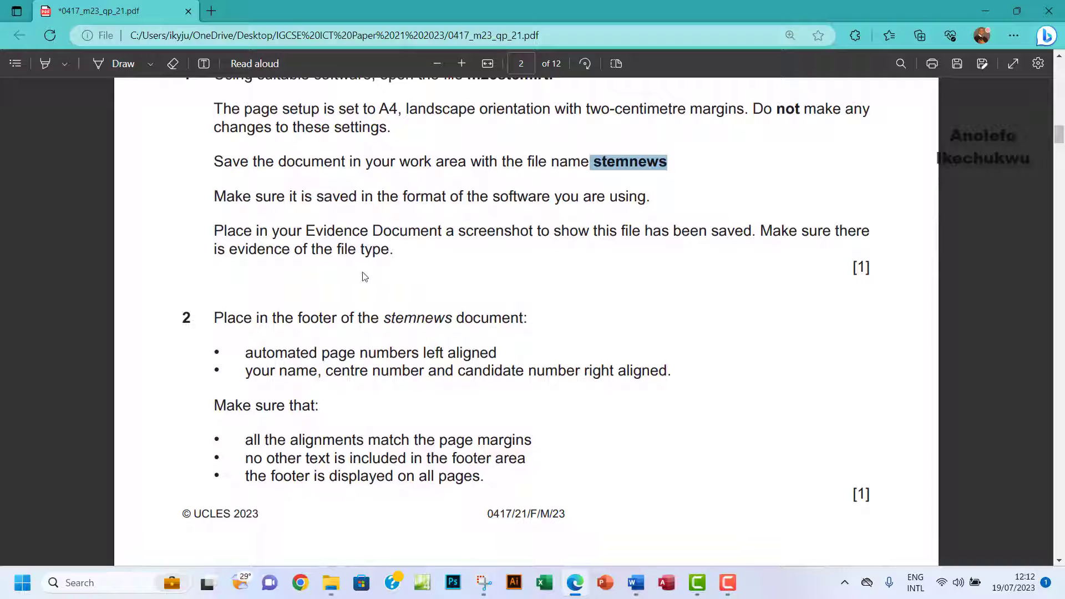
{"action": "left_click", "coordinate": [45, 63]}
{"action": "left_click_drag", "start_coordinate": [212, 229], "coordinate": [396, 249]}
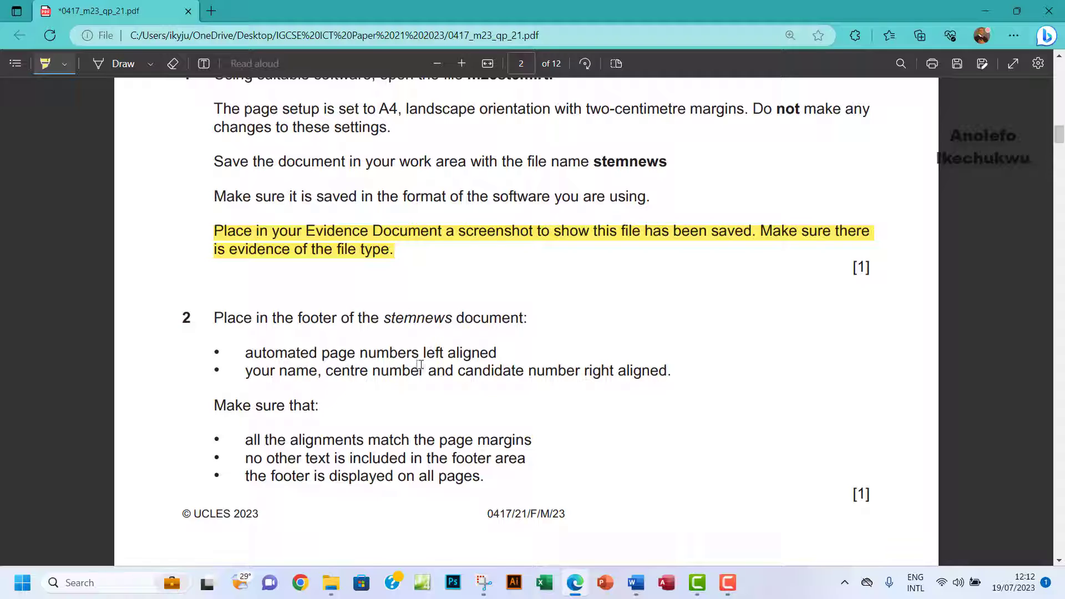
{"action": "left_click", "coordinate": [59, 70]}
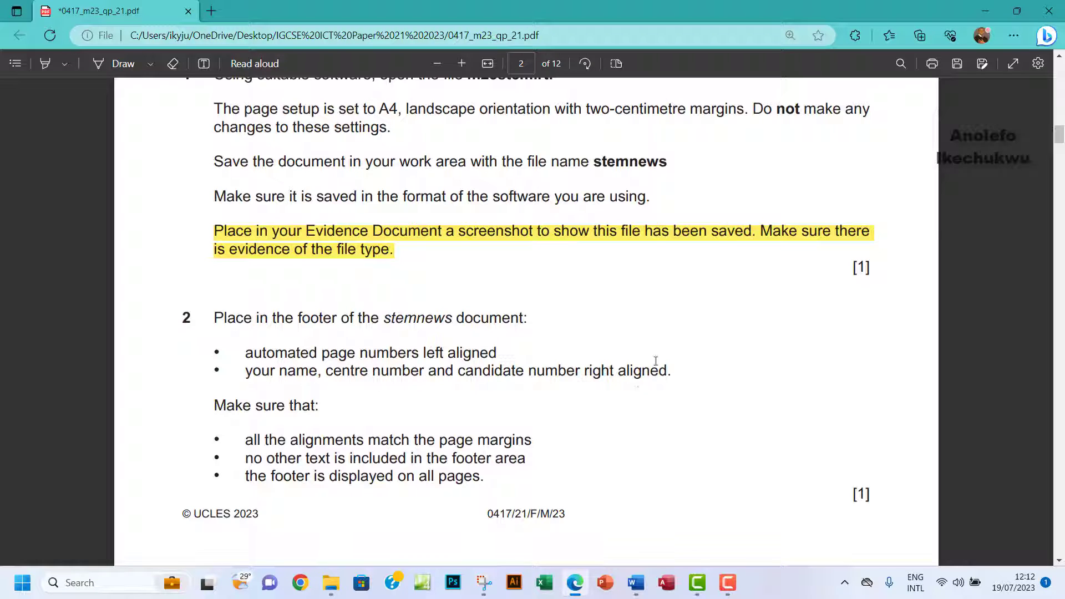
{"action": "mouse_move", "coordinate": [636, 583]}
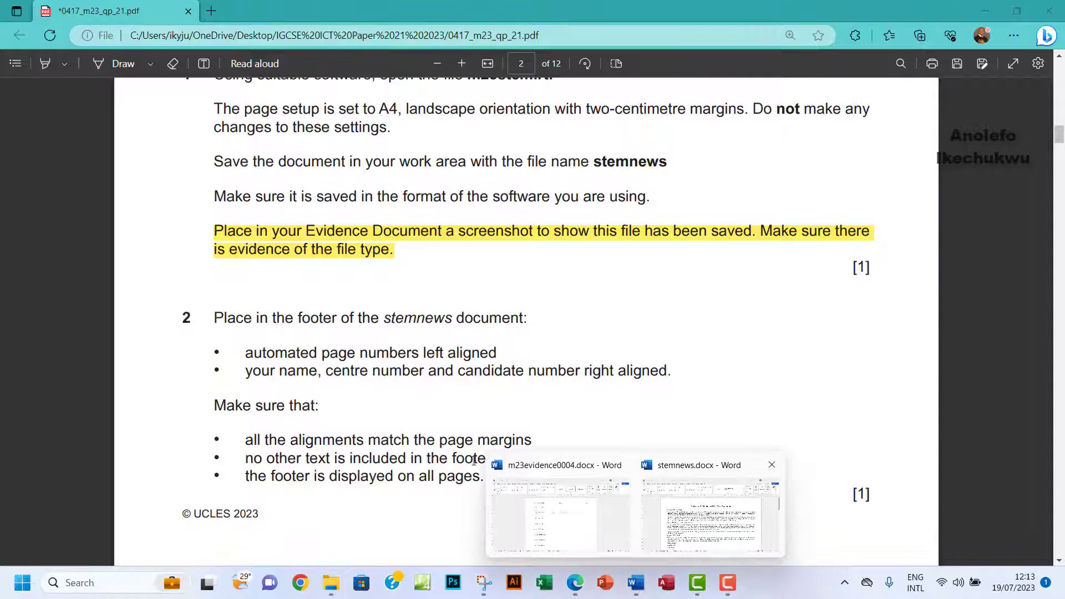
{"action": "left_click", "coordinate": [707, 514]}
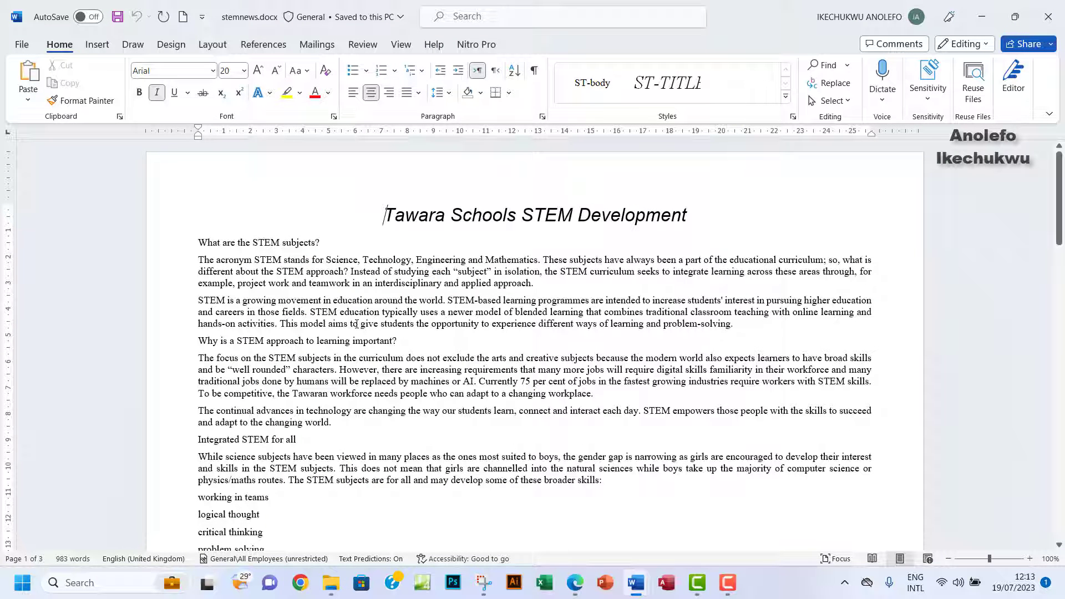
Insert a Blank (Three Columns) footer with a plain page number at the left.
{"action": "left_click", "coordinate": [97, 44]}
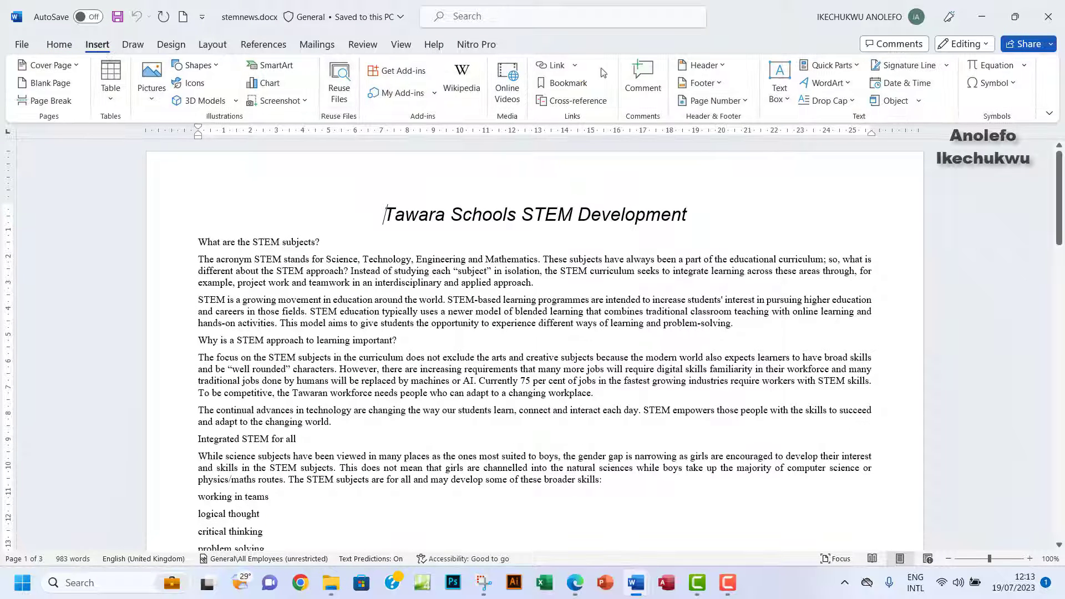
{"action": "left_click", "coordinate": [719, 84]}
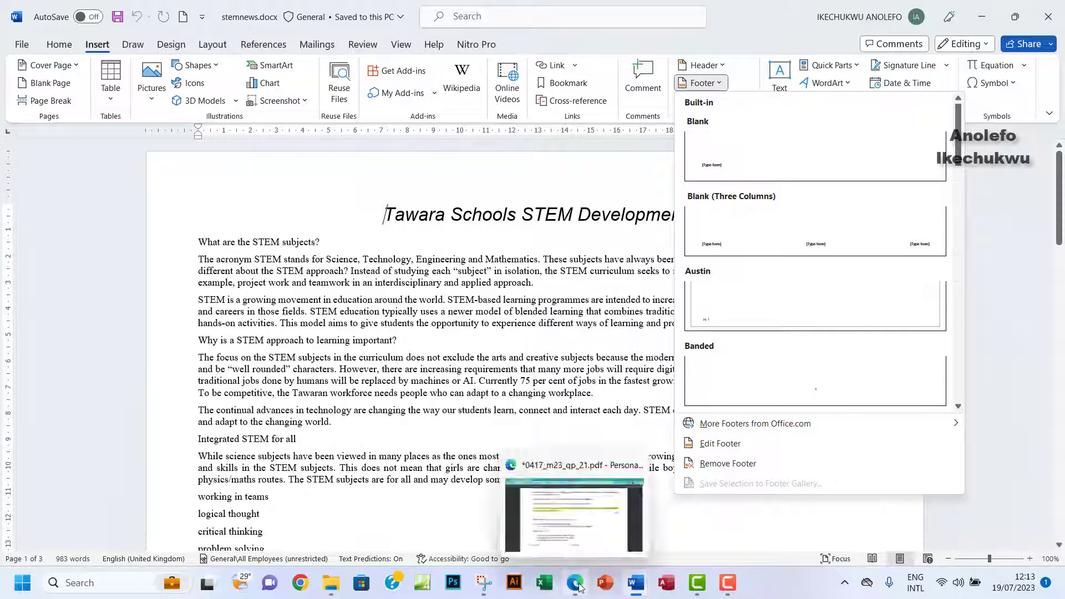
{"action": "left_click", "coordinate": [577, 584]}
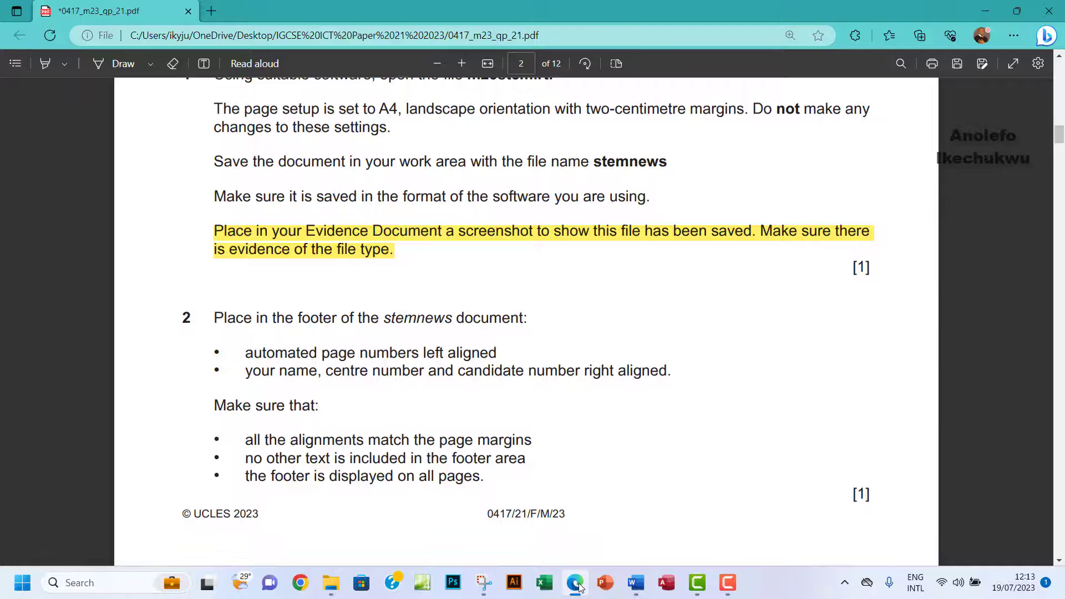
{"action": "left_click", "coordinate": [577, 585]}
{"action": "left_click", "coordinate": [719, 85]}
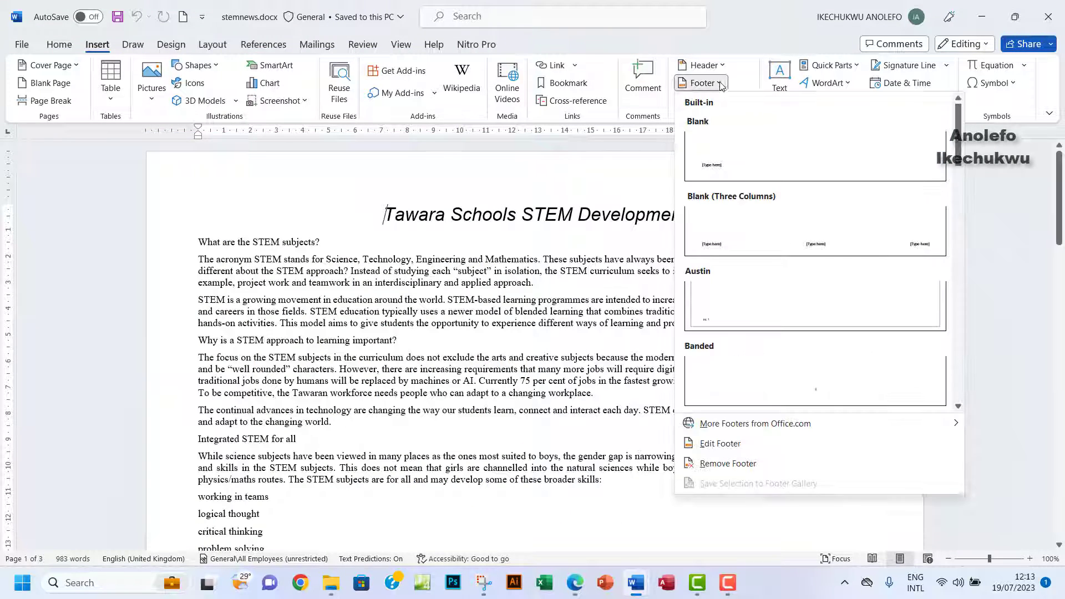
{"action": "left_click", "coordinate": [755, 245]}
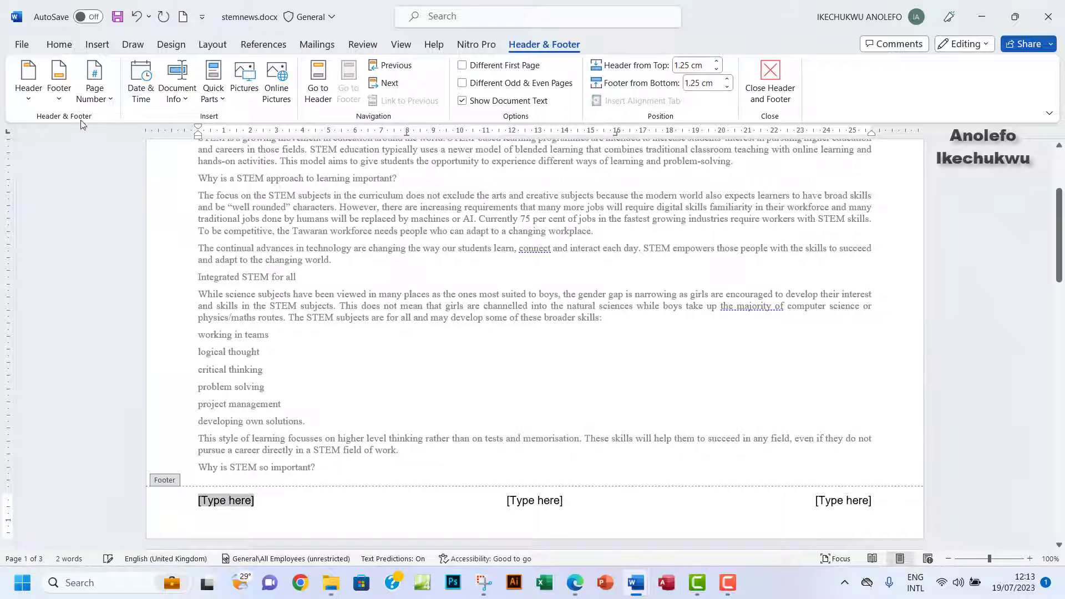
{"action": "left_click", "coordinate": [94, 92]}
{"action": "mouse_move", "coordinate": [112, 189]}
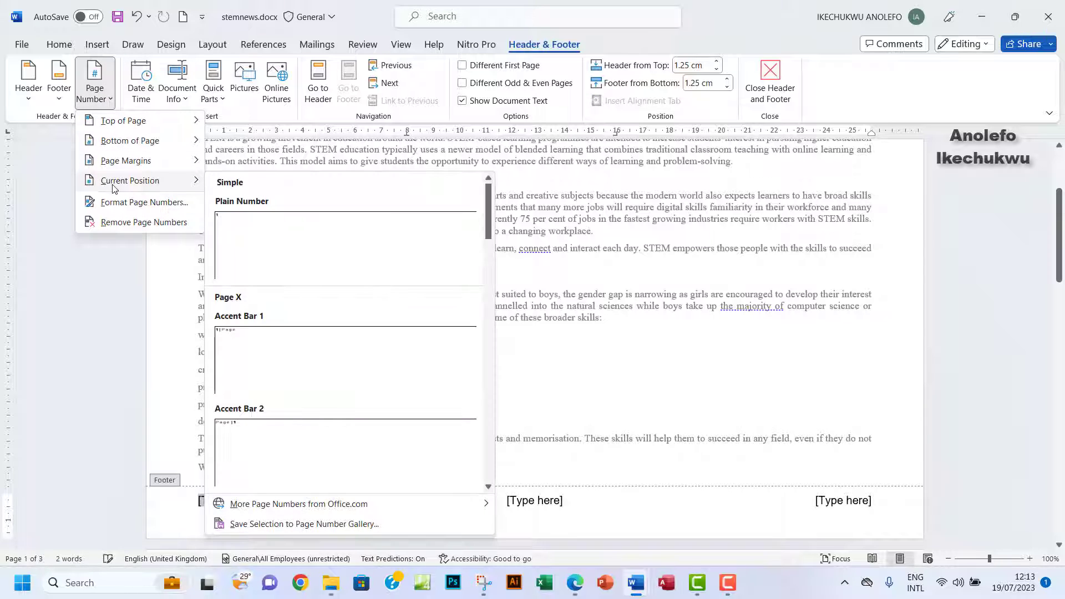
{"action": "left_click", "coordinate": [275, 236]}
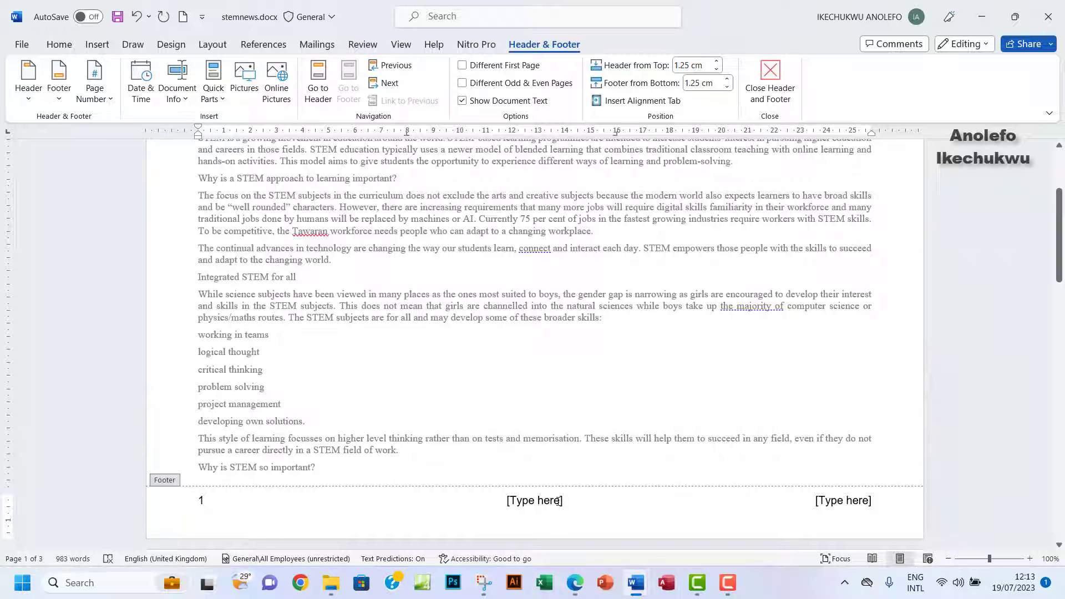
Enter the candidate's name, centre number and candidate number at right, delete the centre placeholder, and close the footer.
{"action": "left_click", "coordinate": [841, 503]}
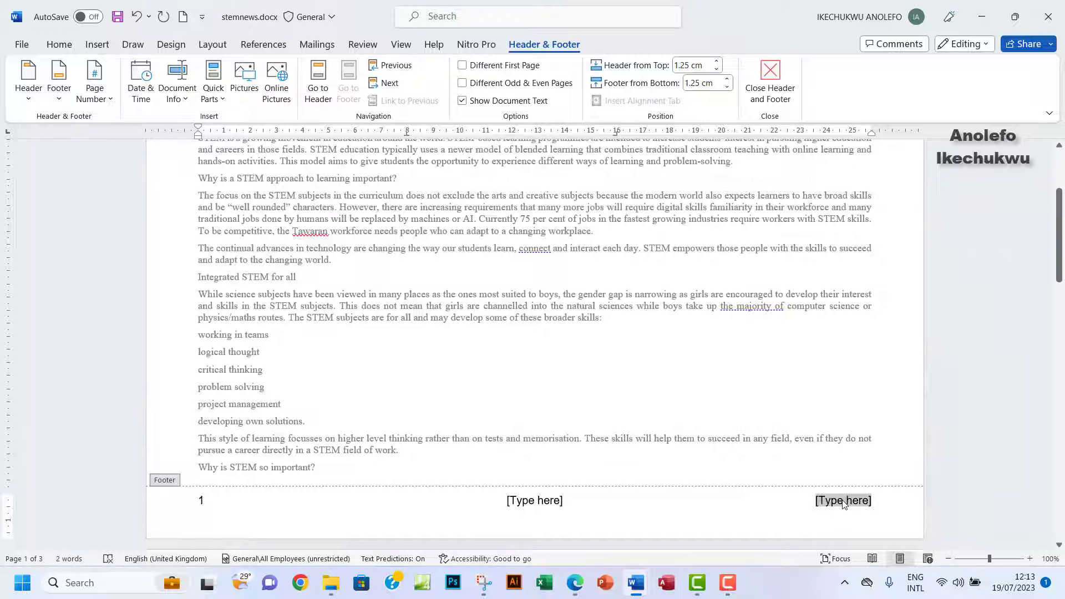
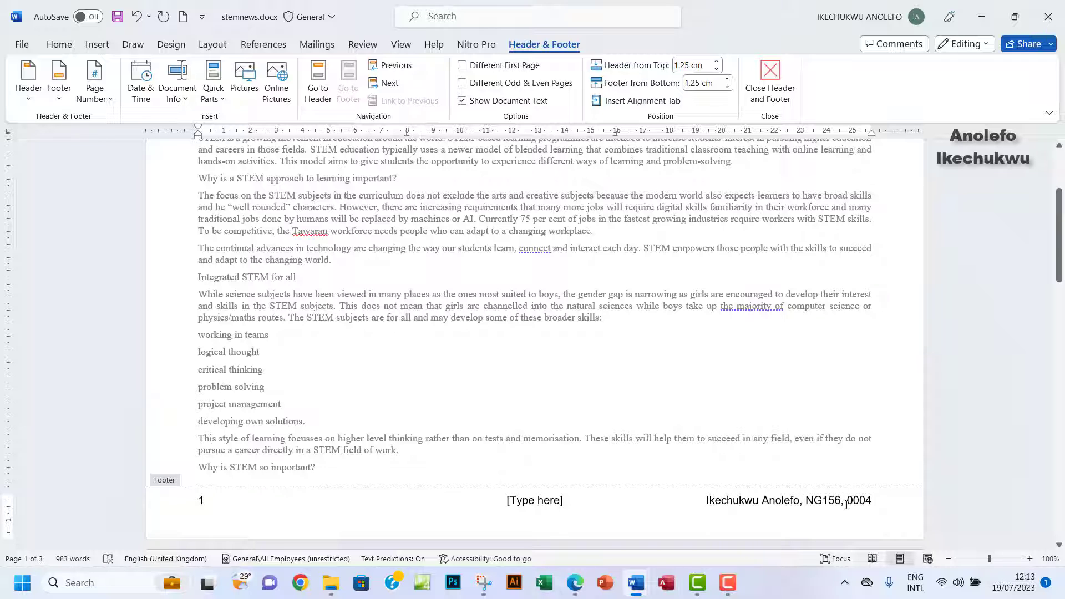
{"action": "left_click", "coordinate": [530, 502]}
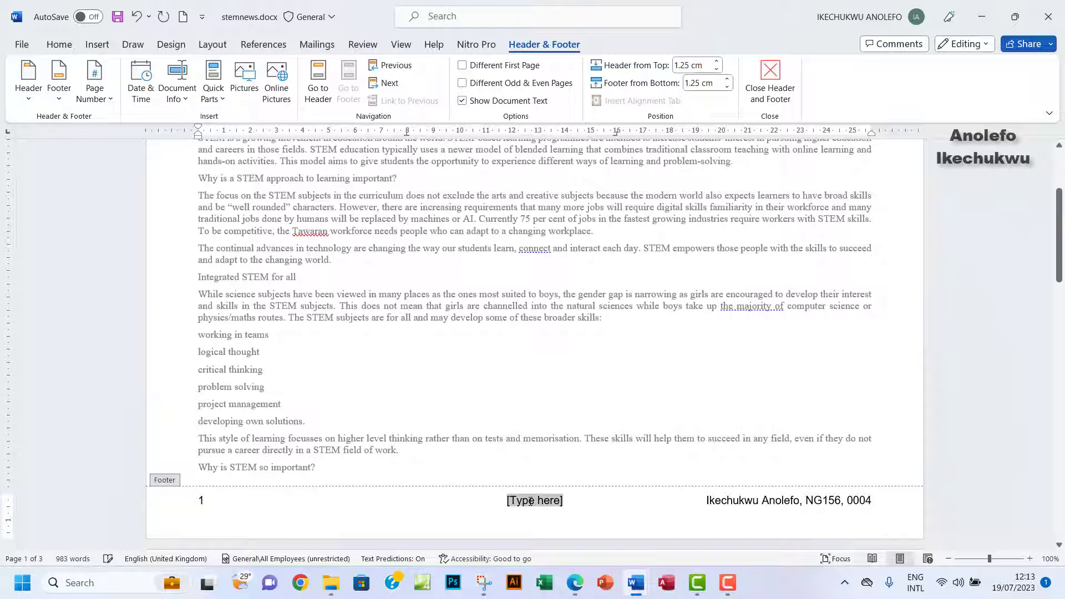
{"action": "key", "text": "Delete"}
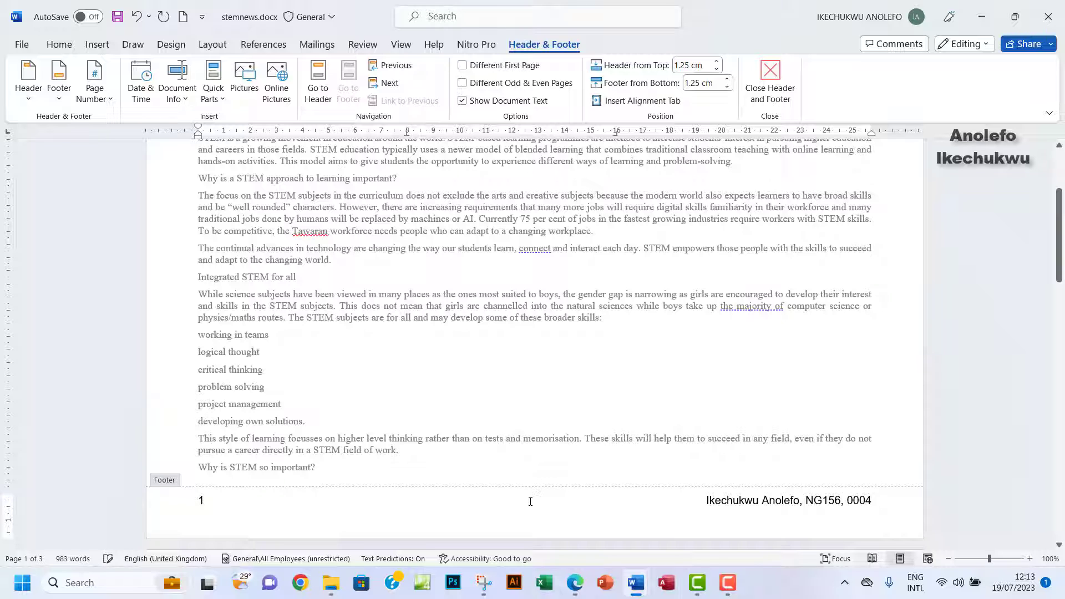
{"action": "double_click", "coordinate": [662, 318]}
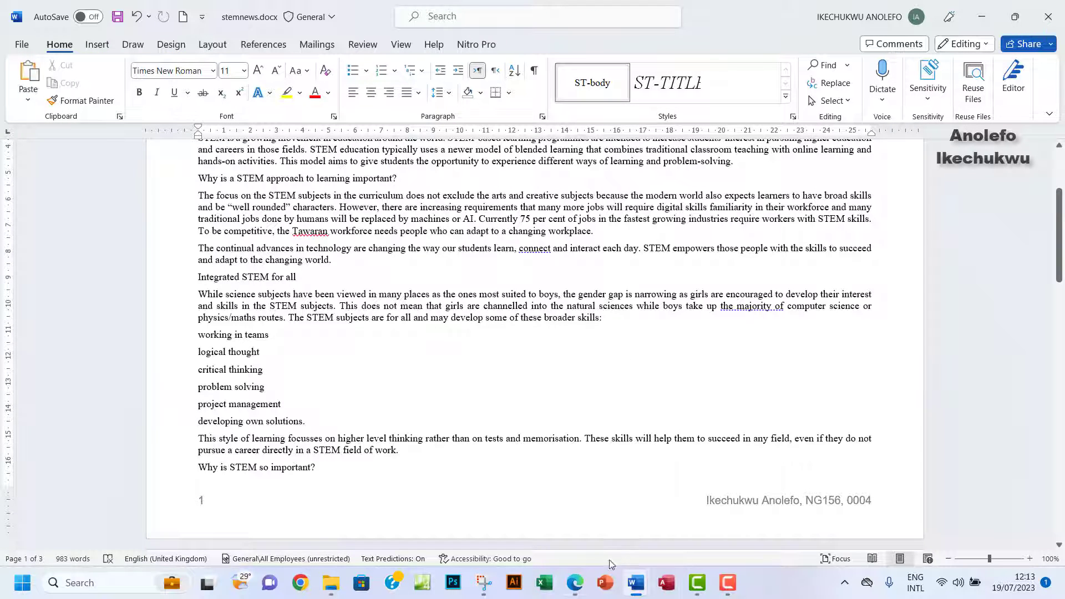
Glance at the exam question paper, then return to stemnews.
{"action": "mouse_move", "coordinate": [583, 589]}
{"action": "left_click", "coordinate": [574, 511]}
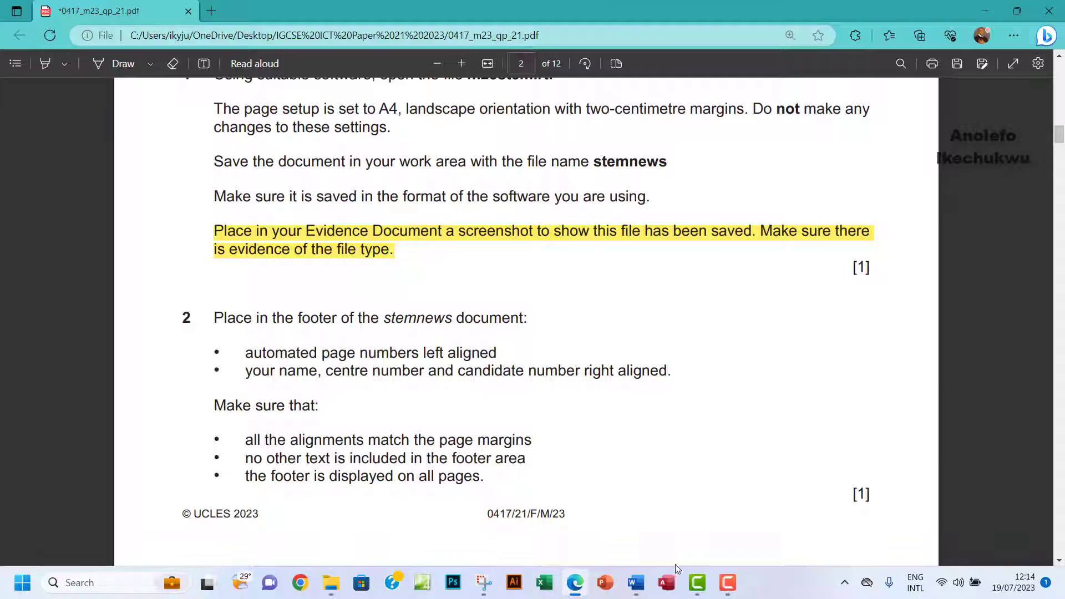
{"action": "mouse_move", "coordinate": [645, 586]}
{"action": "left_click", "coordinate": [665, 497]}
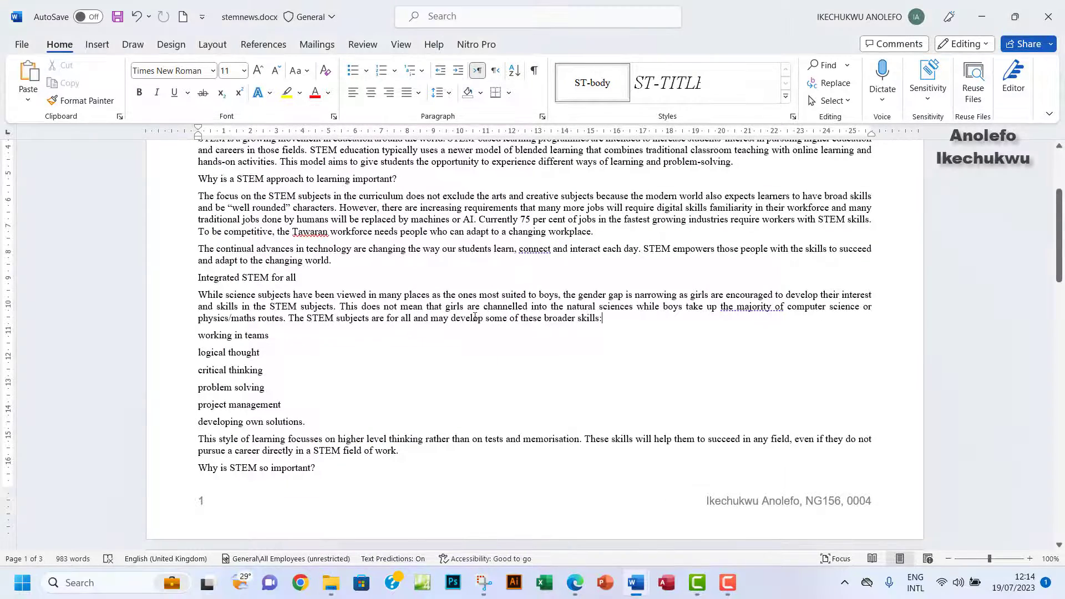
Scroll through stemnews to confirm the footer on each page, then switch to the PDF's Highlight tool.
{"action": "scroll", "coordinate": [473, 316], "scroll_direction": "down", "scroll_amount": 15}
{"action": "scroll", "coordinate": [473, 321], "scroll_direction": "down", "scroll_amount": 15}
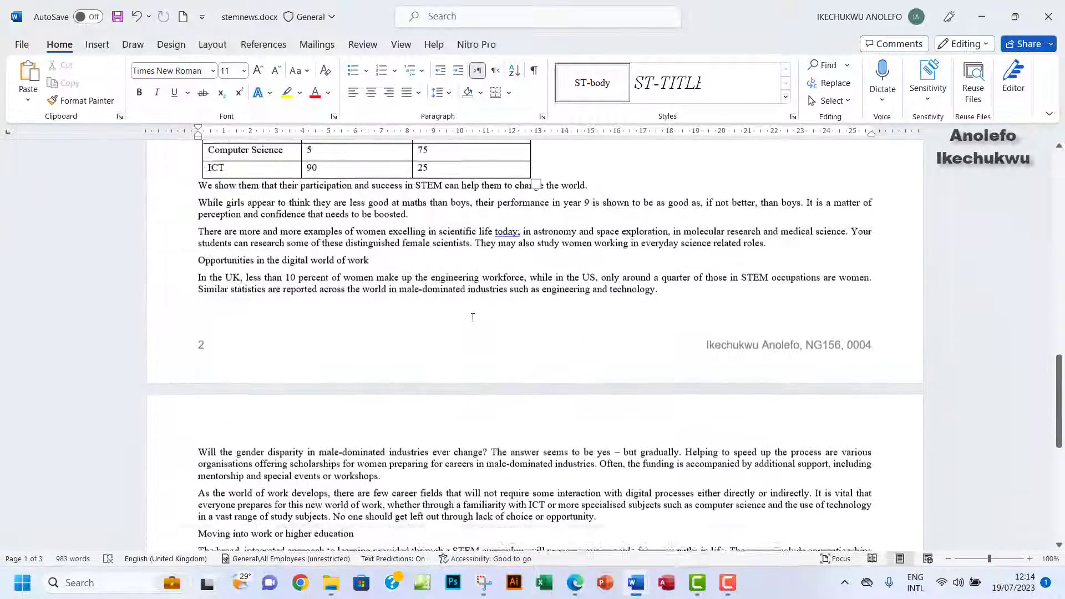
{"action": "scroll", "coordinate": [473, 317], "scroll_direction": "up", "scroll_amount": 20}
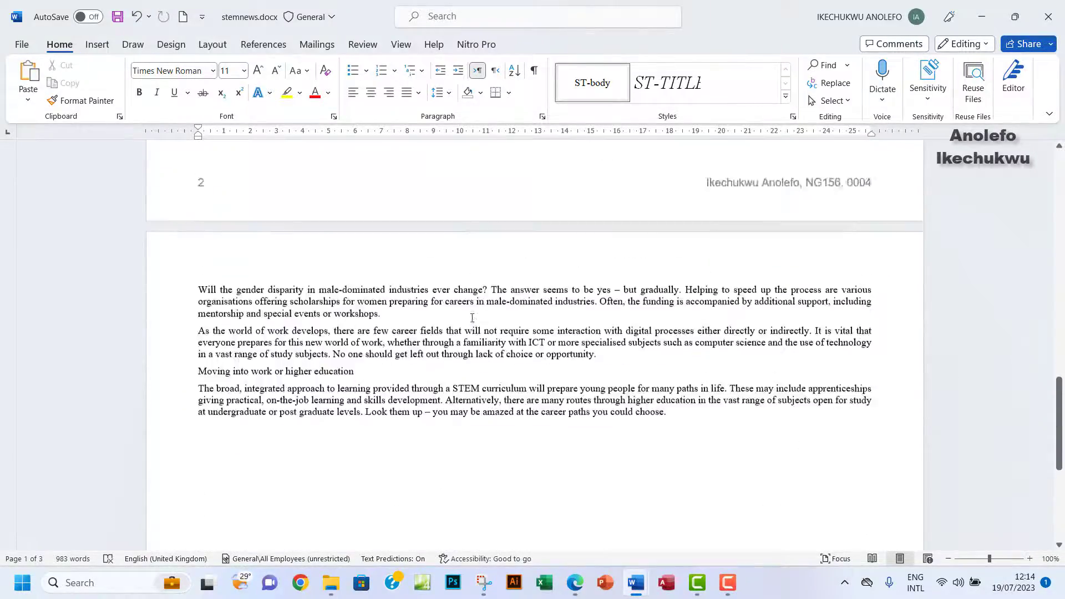
{"action": "left_click", "coordinate": [575, 582]}
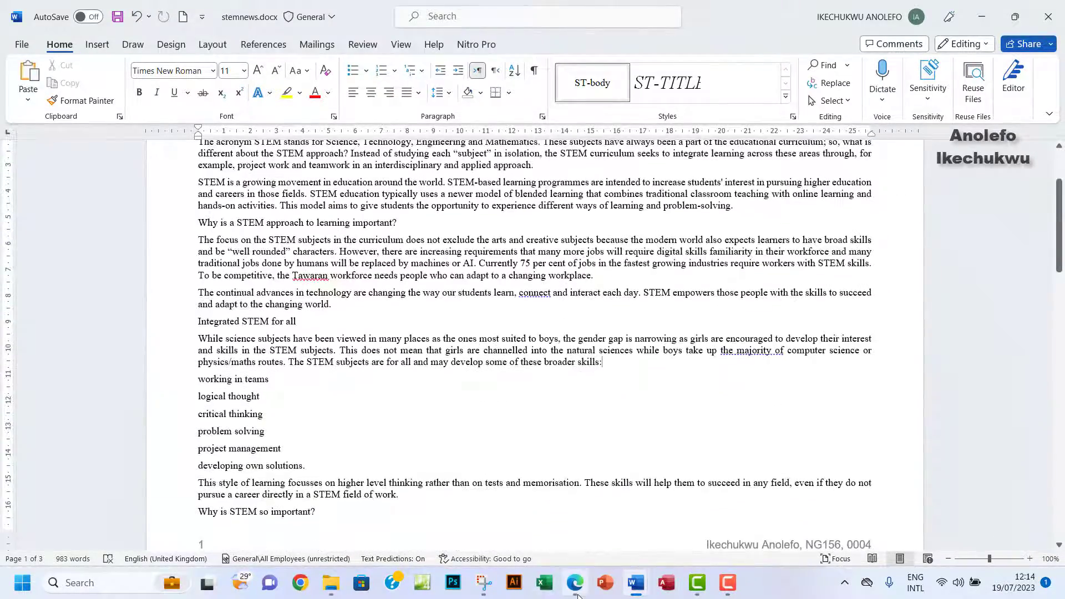
{"action": "left_click", "coordinate": [45, 63]}
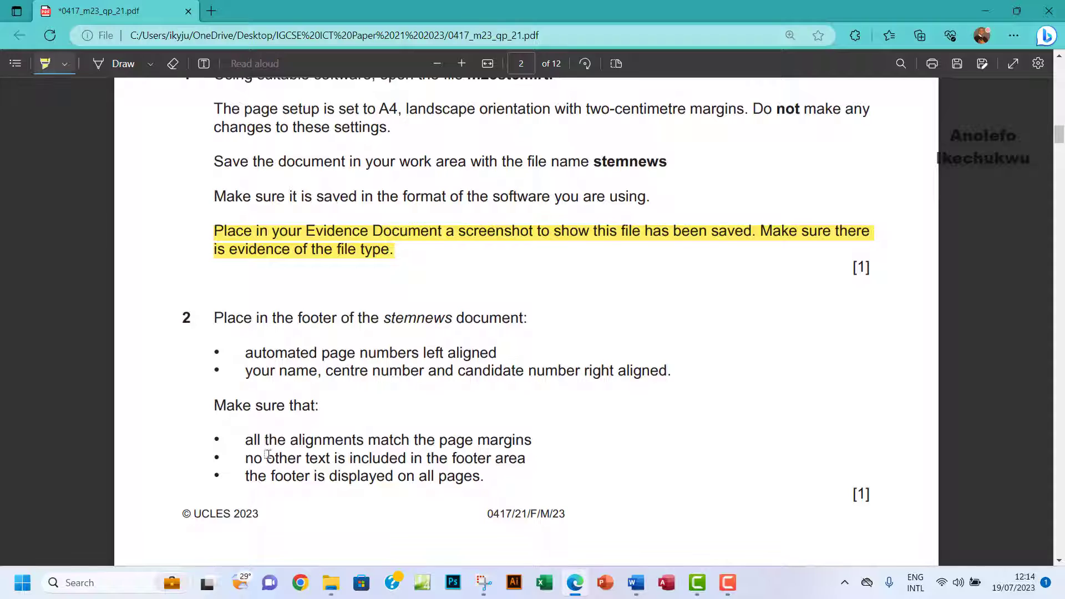
Highlight 'the footer is displayed on all pages', then select ST-subhead in question 3's style table.
{"action": "left_click_drag", "start_coordinate": [214, 476], "coordinate": [486, 478]}
{"action": "scroll", "coordinate": [554, 458], "scroll_direction": "down", "scroll_amount": 10}
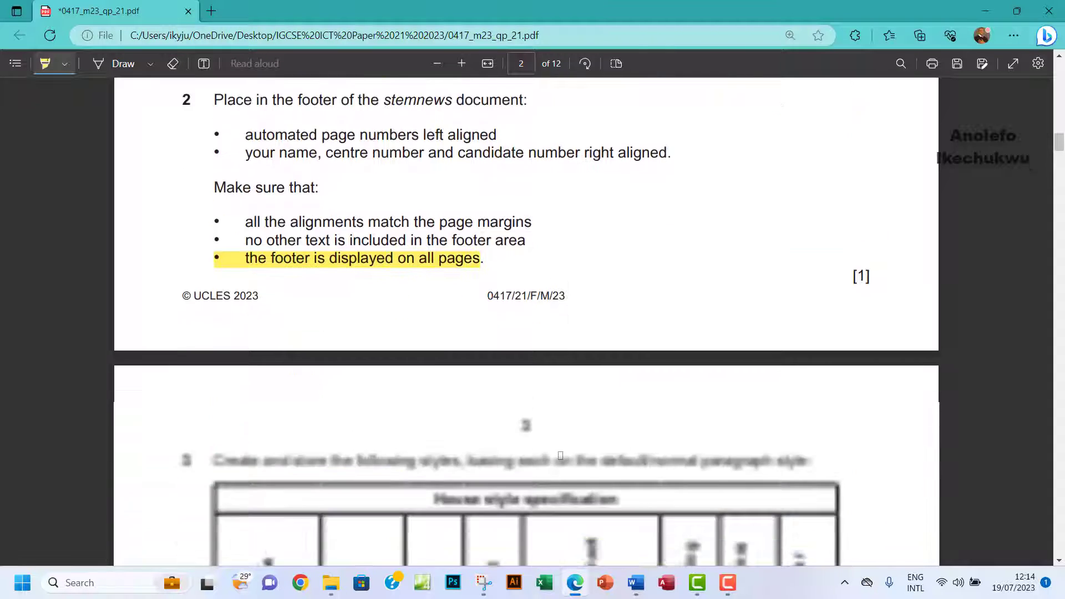
{"action": "scroll", "coordinate": [560, 455], "scroll_direction": "up", "scroll_amount": 1}
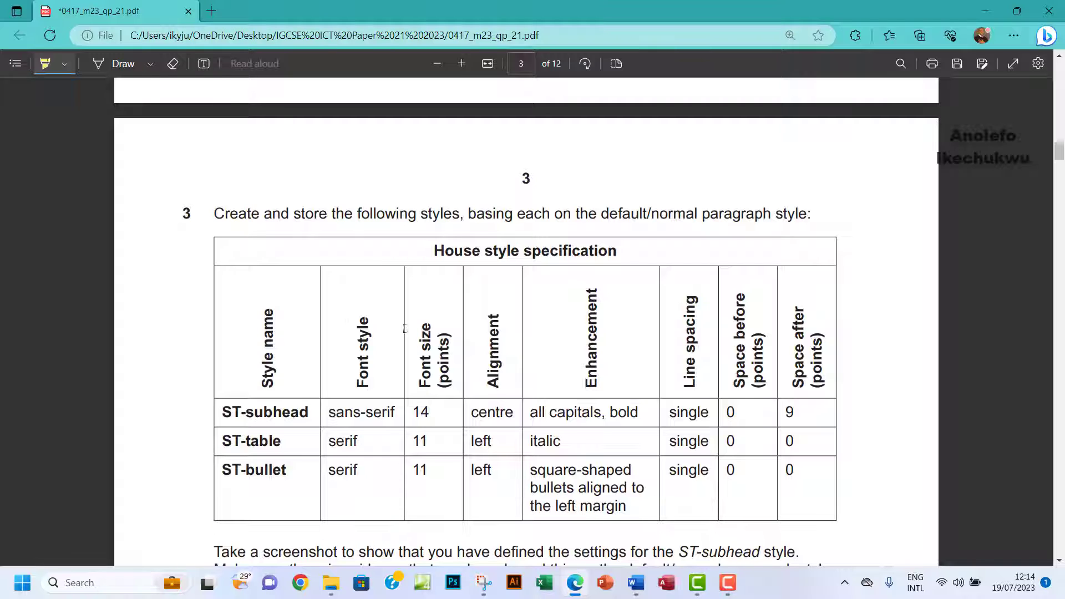
{"action": "scroll", "coordinate": [361, 292], "scroll_direction": "down", "scroll_amount": 3}
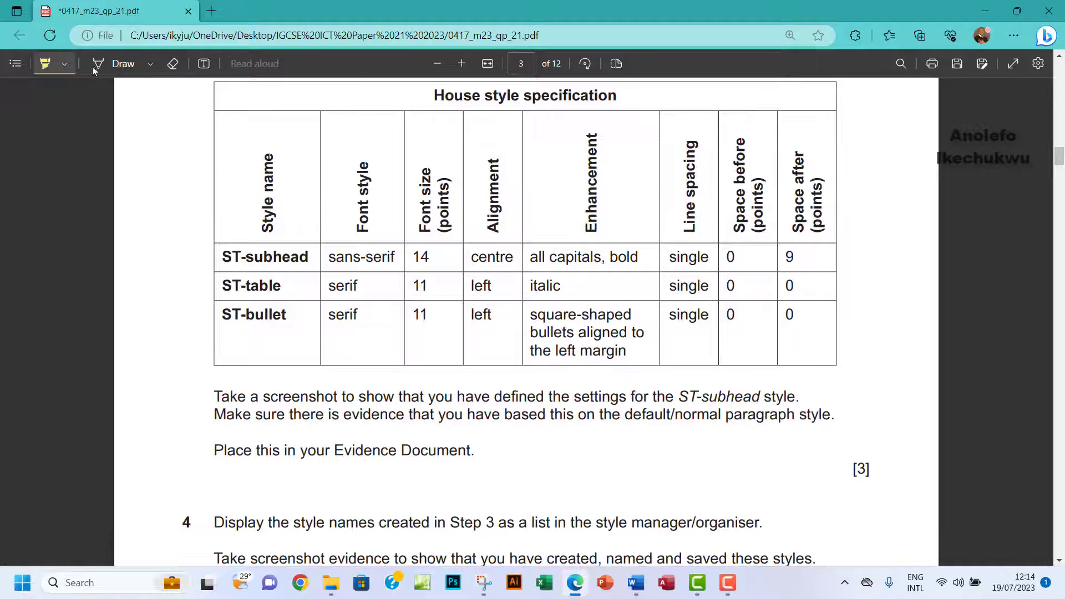
{"action": "left_click", "coordinate": [39, 69]}
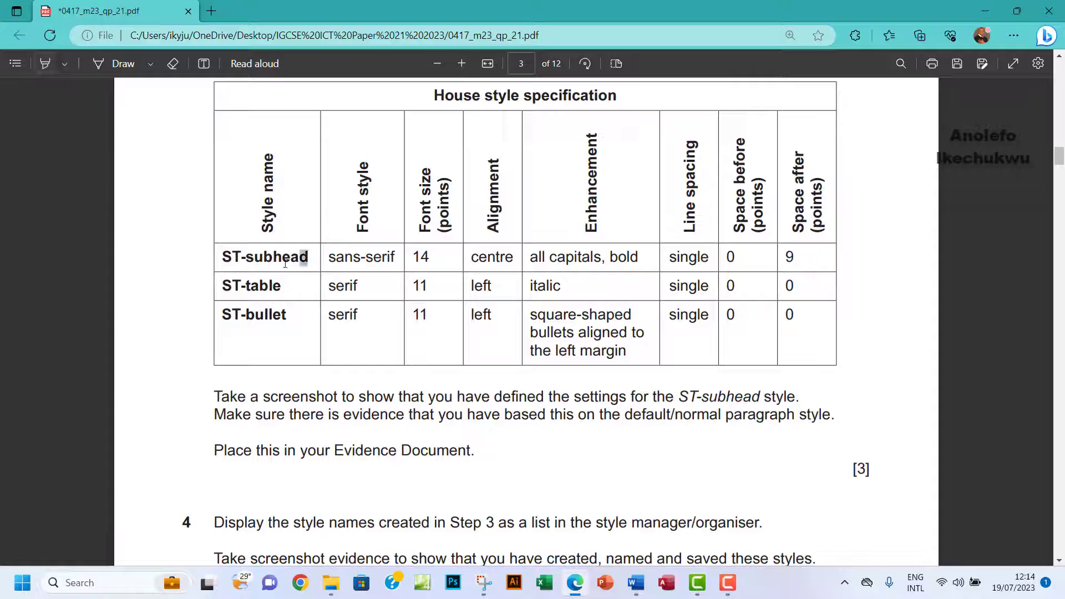
{"action": "left_click_drag", "start_coordinate": [308, 261], "coordinate": [214, 262]}
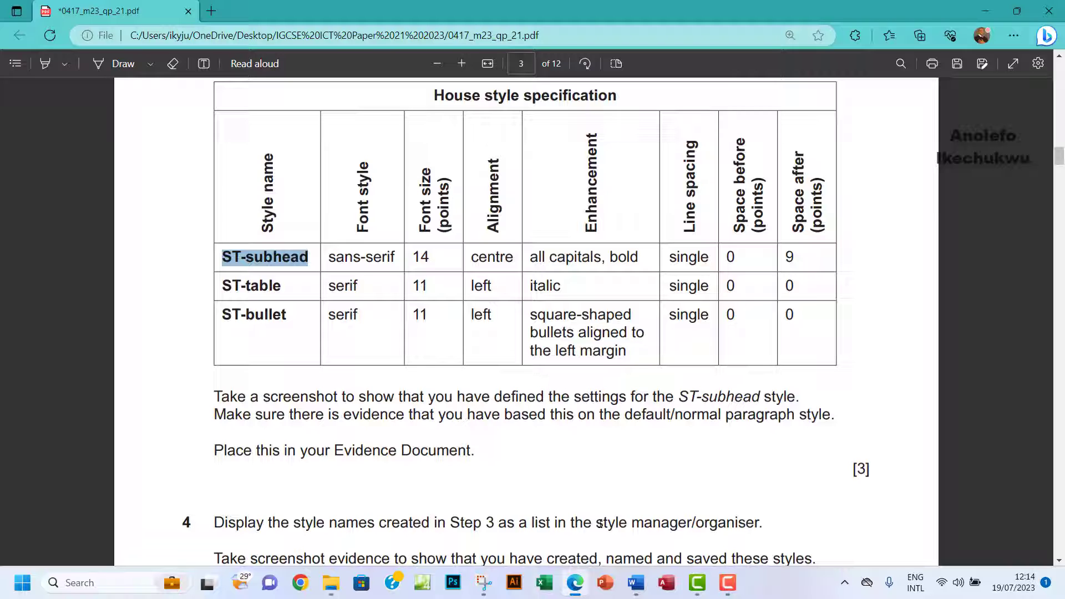
Create a new style named ST-subhead based on Normal.
{"action": "mouse_move", "coordinate": [636, 583]}
{"action": "left_click", "coordinate": [684, 503]}
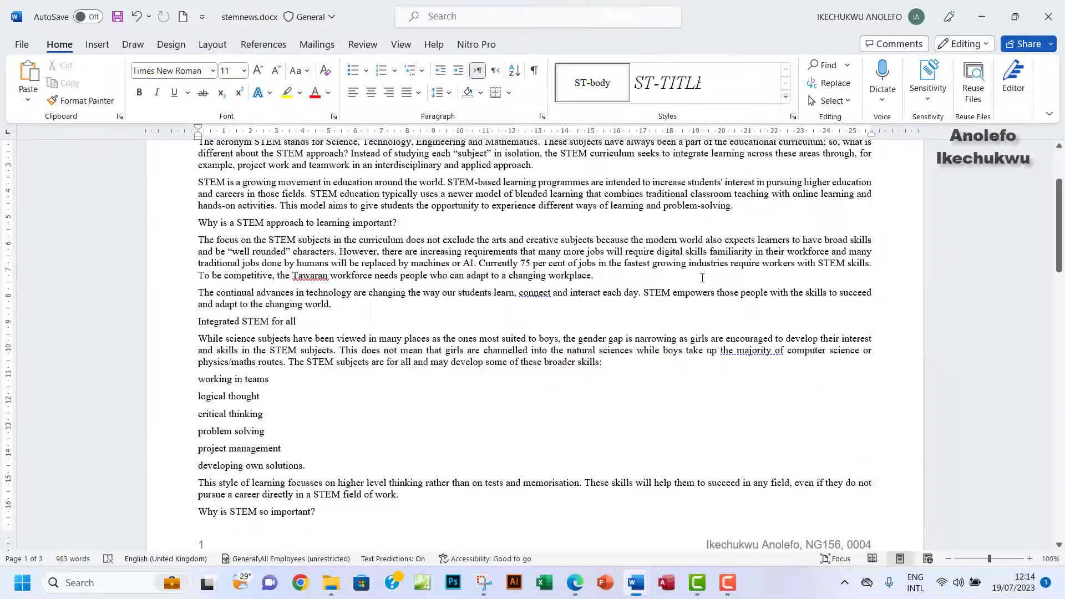
{"action": "scroll", "coordinate": [702, 278], "scroll_direction": "up", "scroll_amount": 2}
{"action": "left_click", "coordinate": [786, 97]}
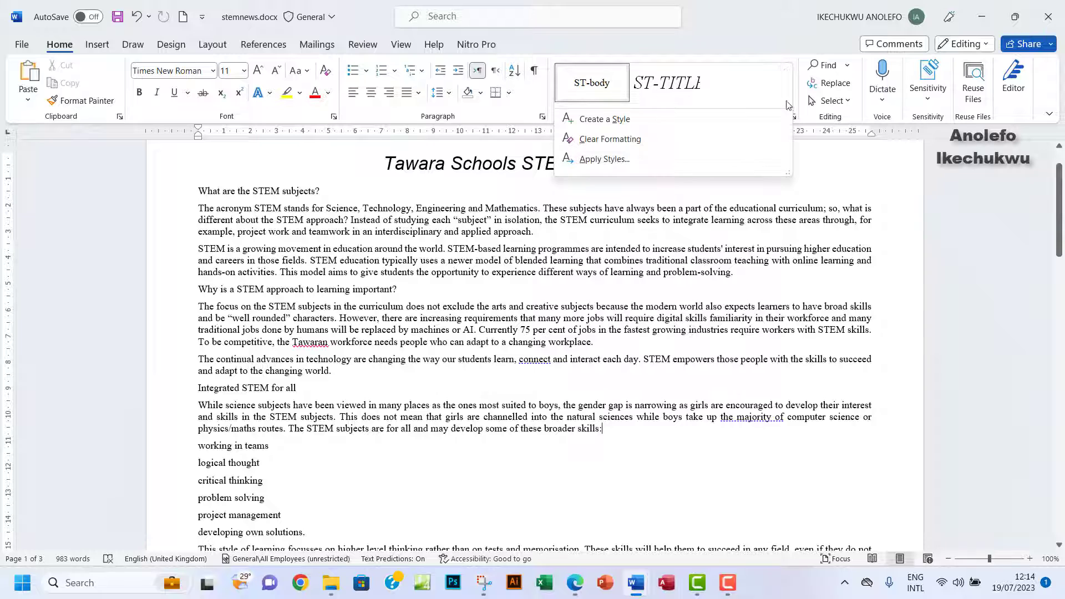
{"action": "left_click", "coordinate": [605, 119]}
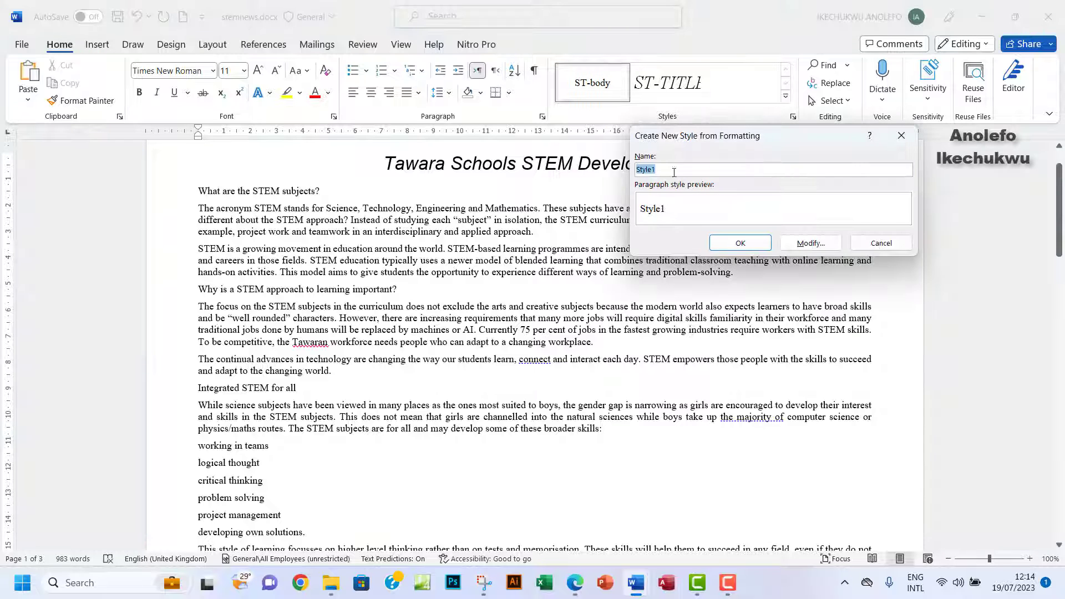
{"action": "type", "text": "ST-subhead"}
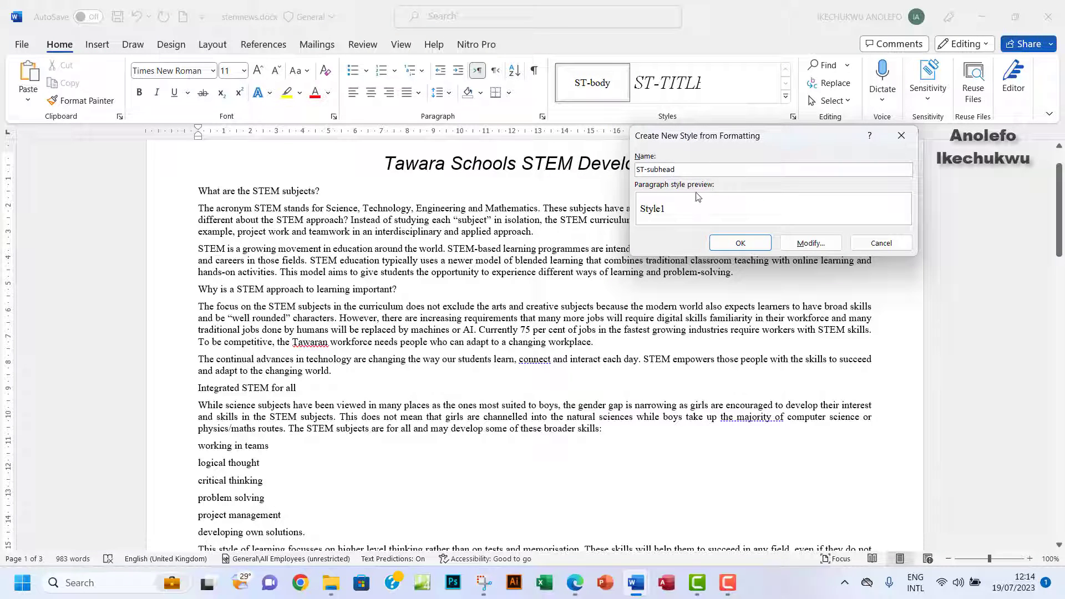
{"action": "left_click", "coordinate": [811, 243]}
{"action": "left_click", "coordinate": [781, 209]}
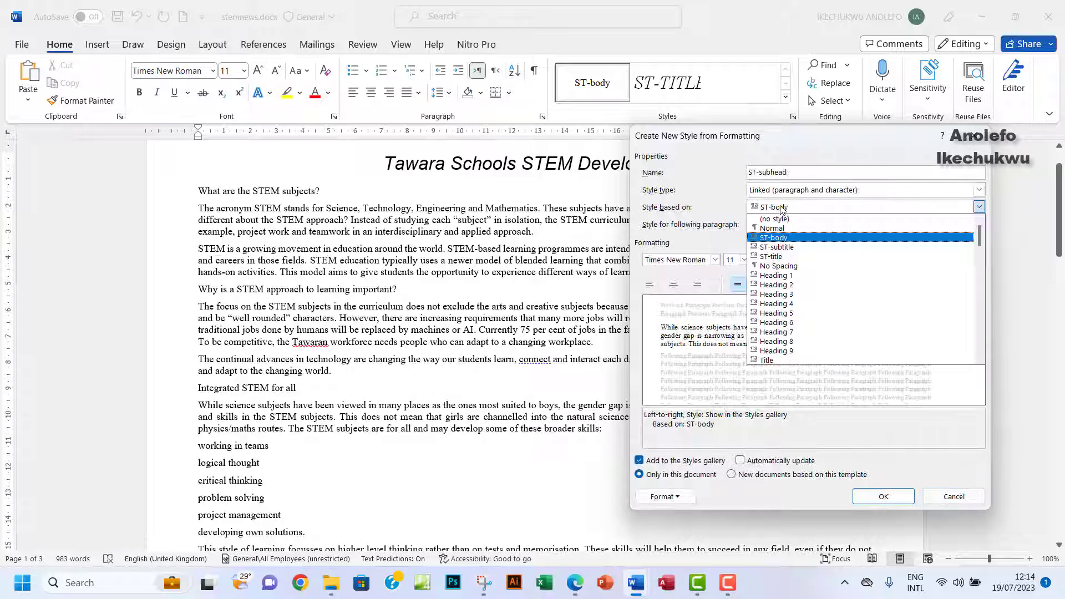
{"action": "left_click", "coordinate": [776, 228]}
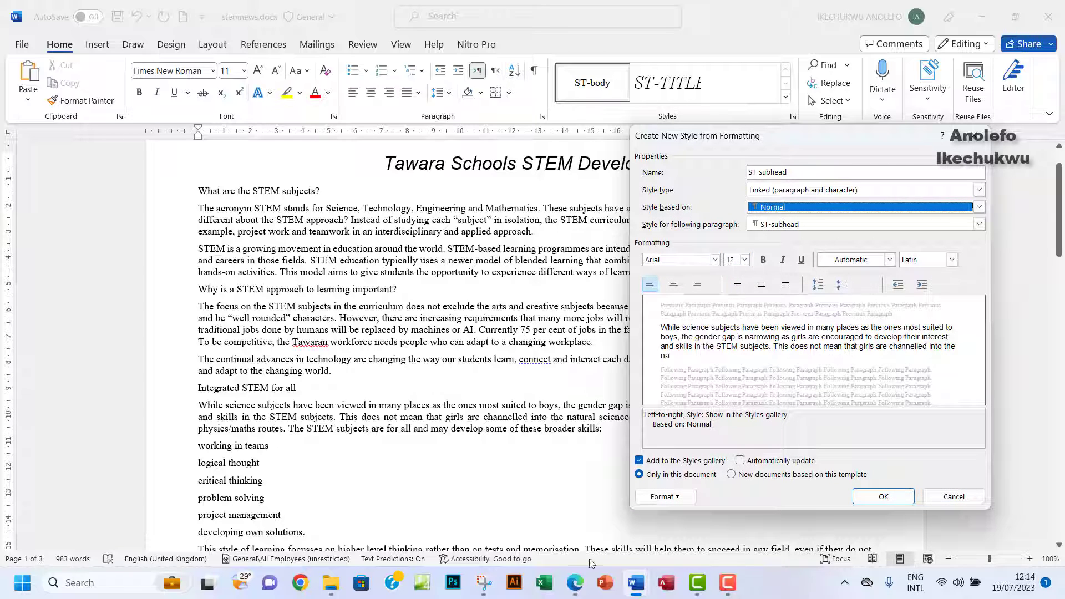
Give ST-subhead a 14 pt font size and centre alignment, per the exam paper's table.
{"action": "left_click", "coordinate": [581, 586]}
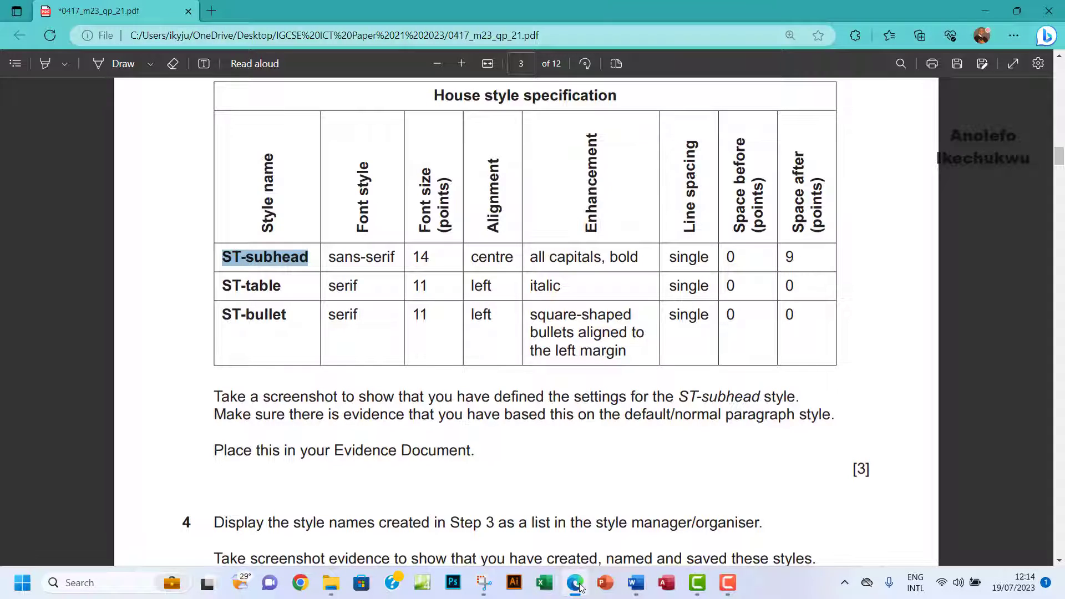
{"action": "left_click", "coordinate": [580, 587]}
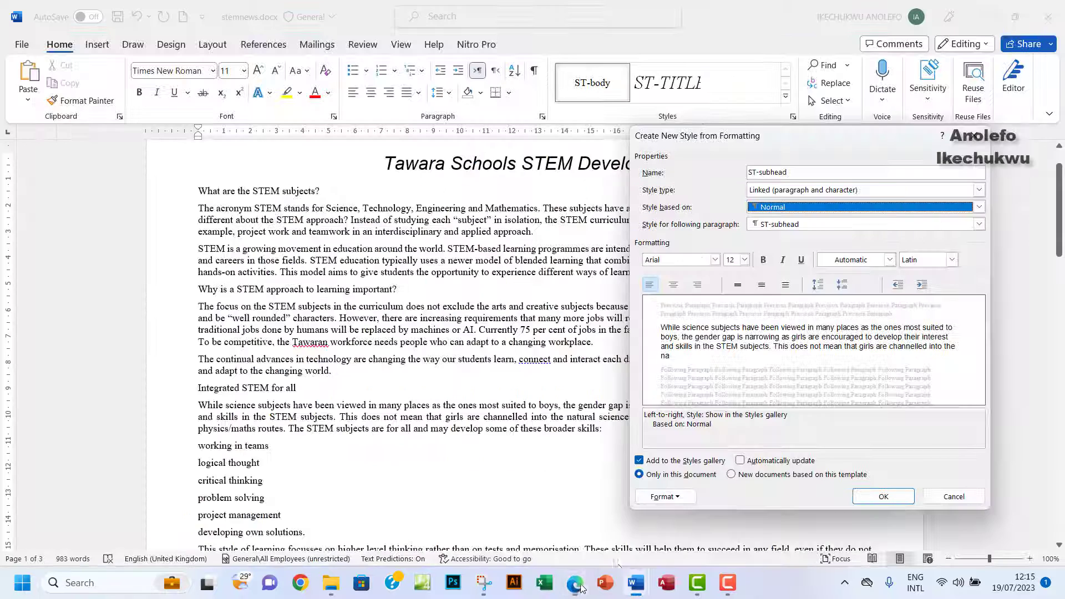
{"action": "left_click", "coordinate": [744, 260]}
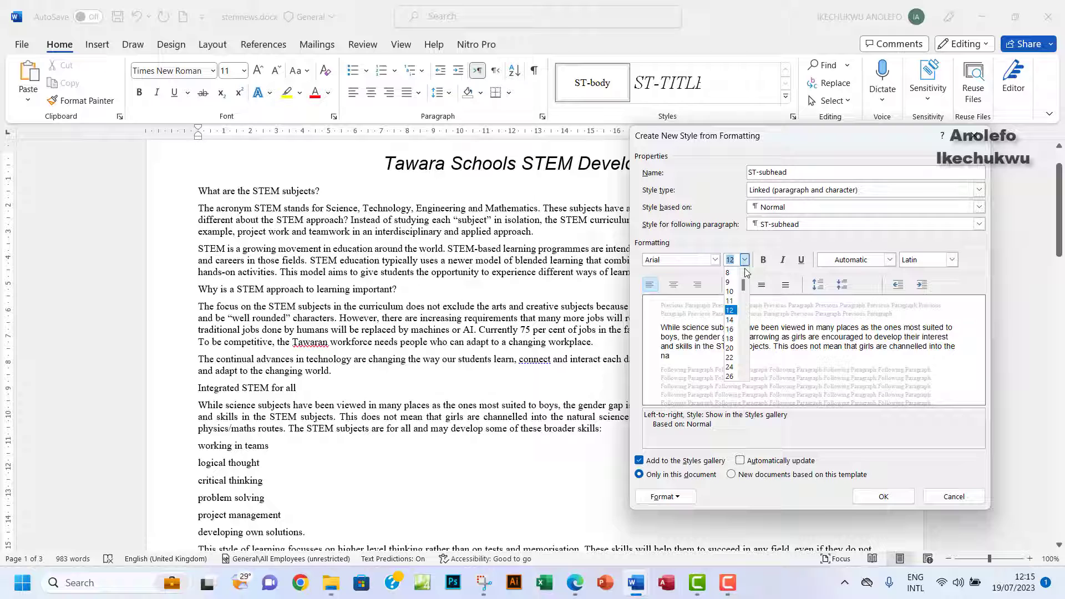
{"action": "left_click", "coordinate": [734, 321]}
{"action": "left_click", "coordinate": [578, 587]}
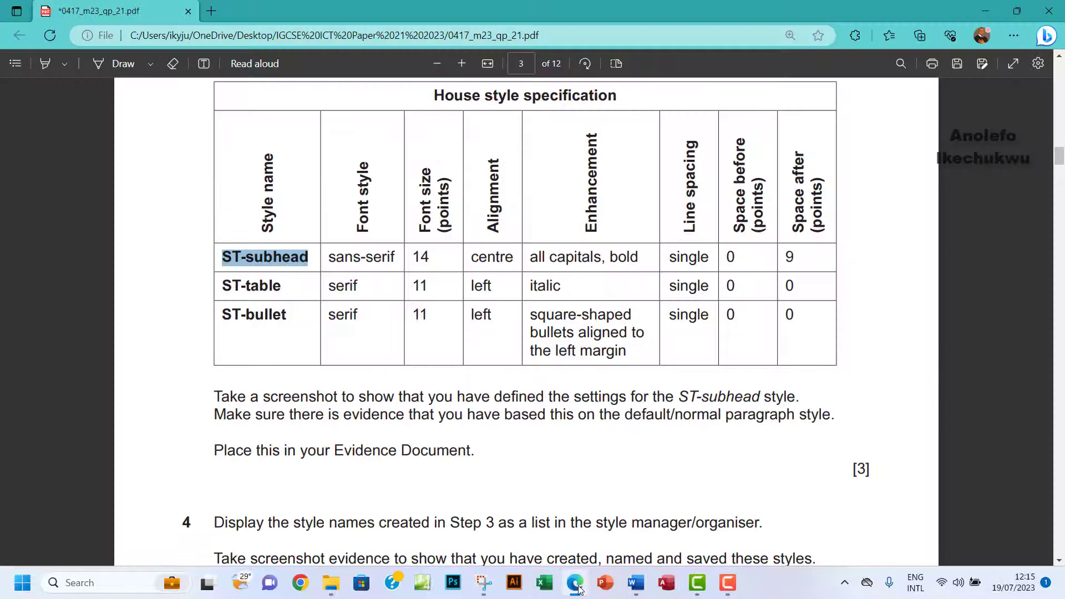
{"action": "left_click_drag", "start_coordinate": [469, 259], "coordinate": [514, 257]}
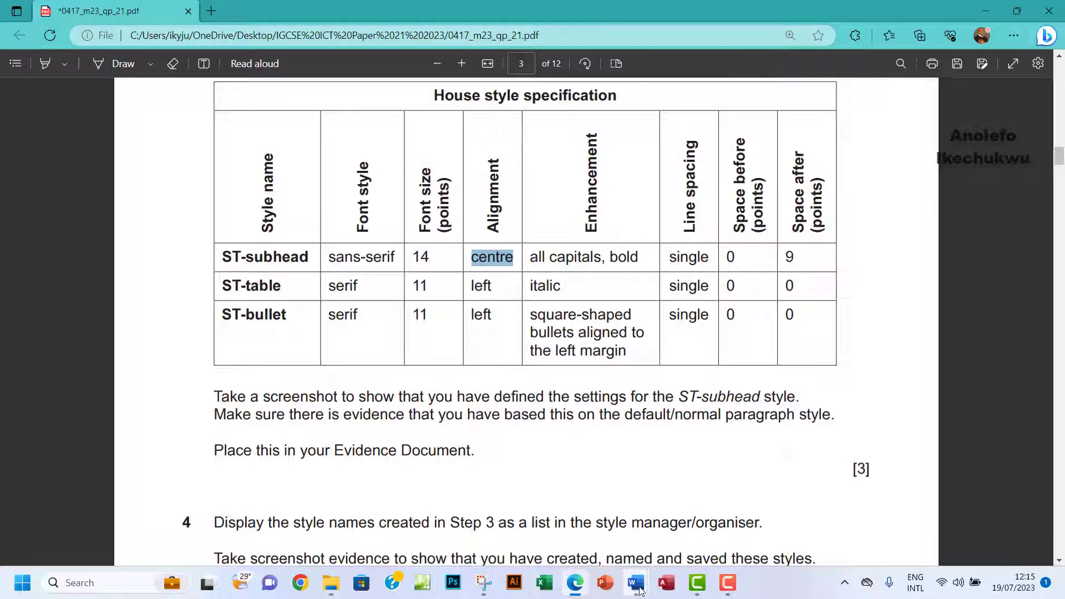
{"action": "mouse_move", "coordinate": [636, 583]}
{"action": "left_click", "coordinate": [673, 536]}
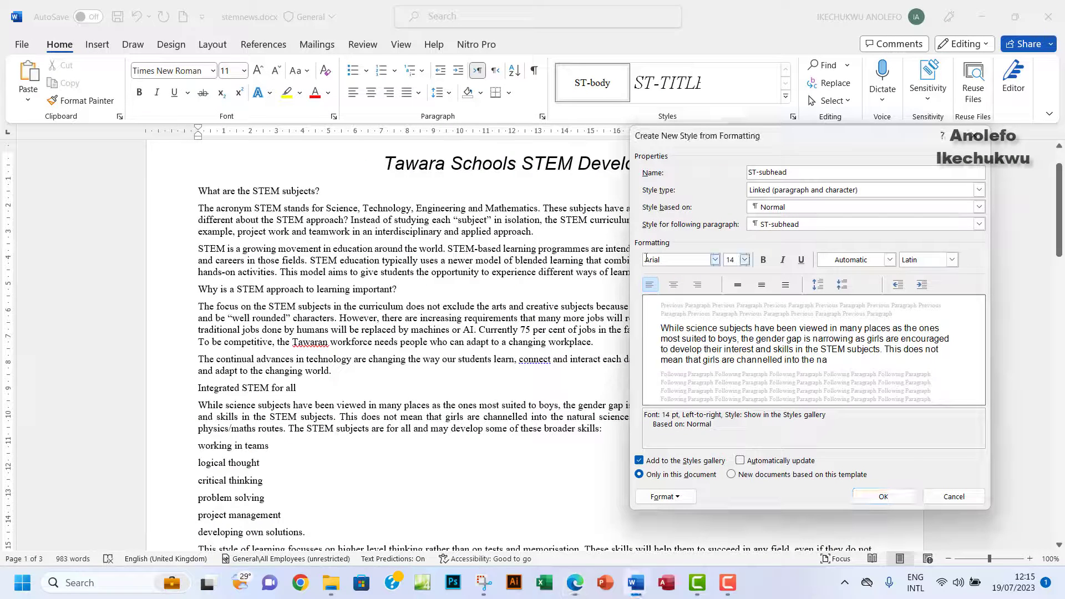
{"action": "left_click", "coordinate": [674, 285]}
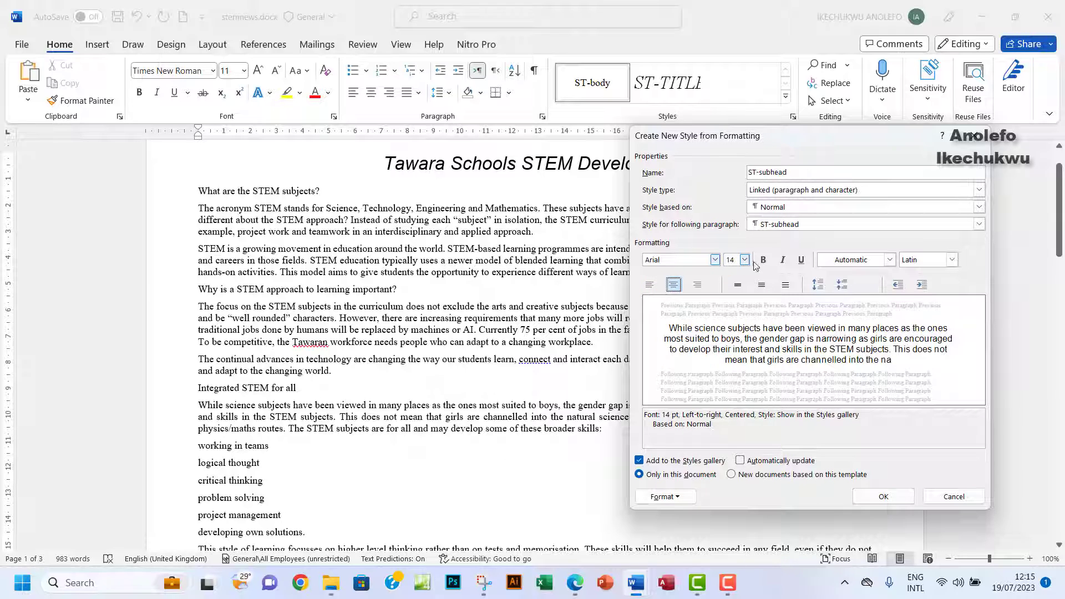
Make ST-subhead use all capital letters through its font settings.
{"action": "left_click", "coordinate": [665, 497]}
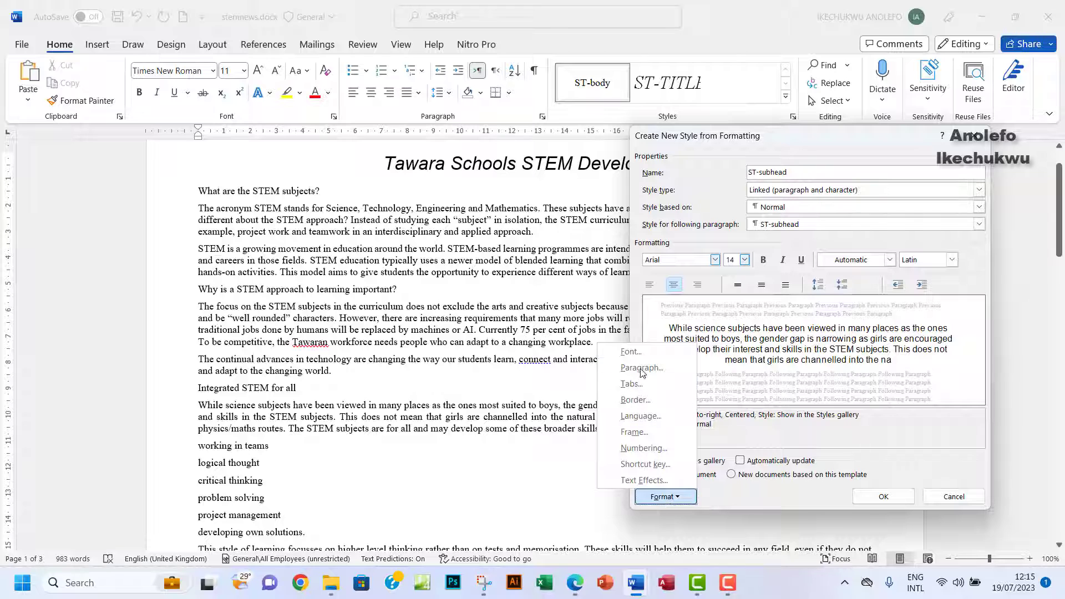
{"action": "left_click", "coordinate": [639, 351]}
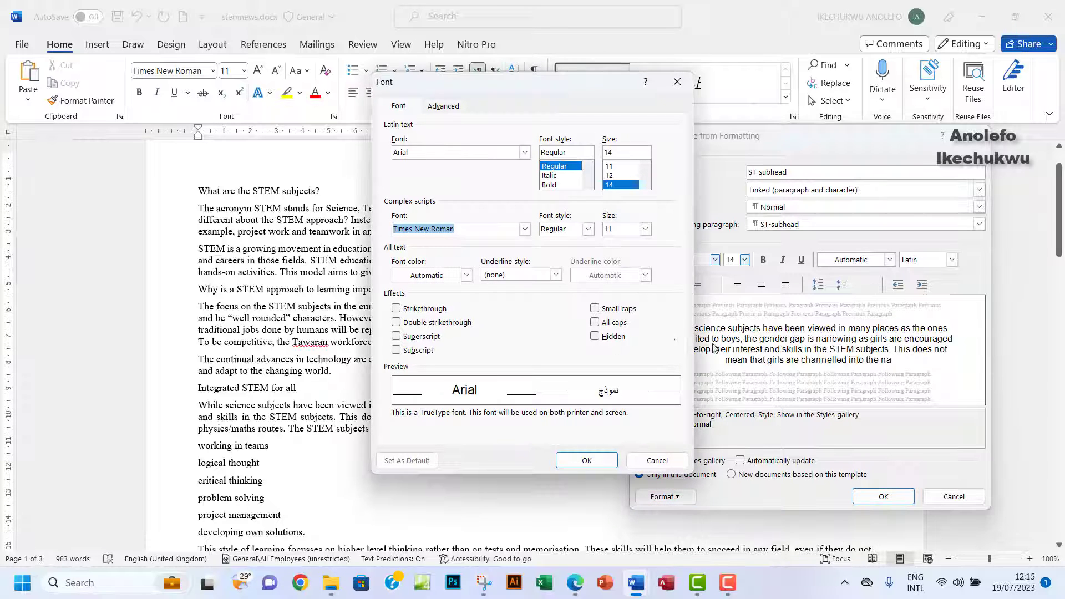
{"action": "left_click", "coordinate": [595, 323]}
{"action": "left_click", "coordinate": [609, 460]}
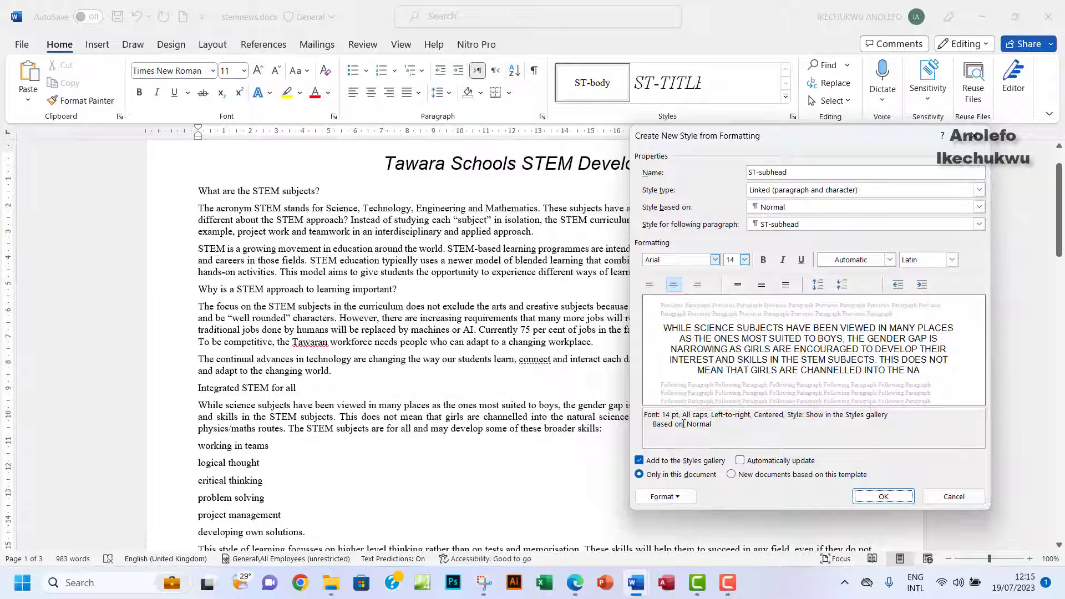
Make ST-subhead bold with single line spacing after rechecking the house style table.
{"action": "mouse_move", "coordinate": [641, 588]}
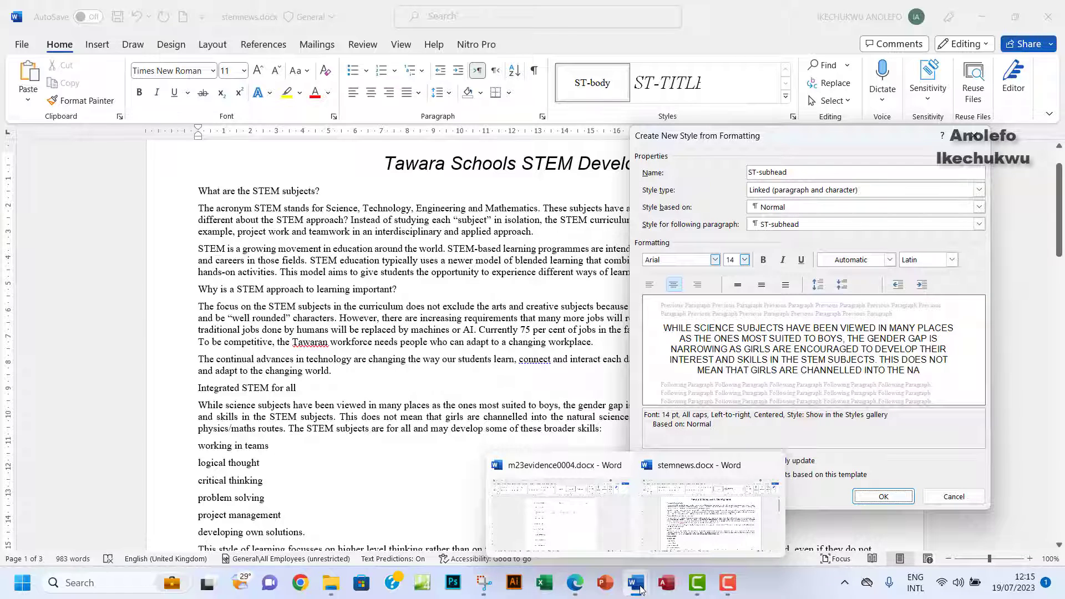
{"action": "left_click", "coordinate": [575, 582]}
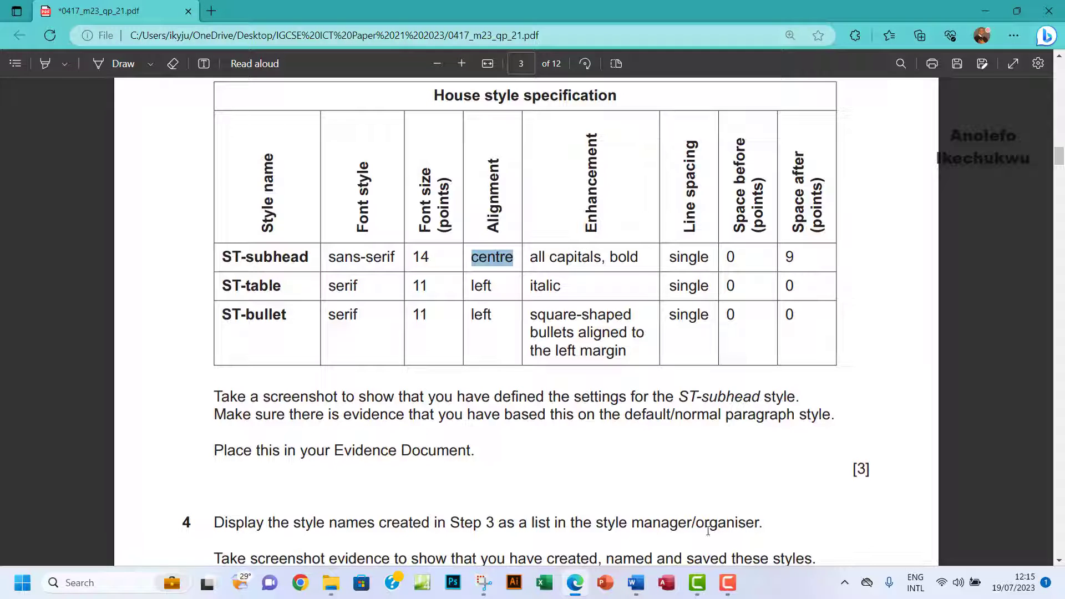
{"action": "mouse_move", "coordinate": [637, 584]}
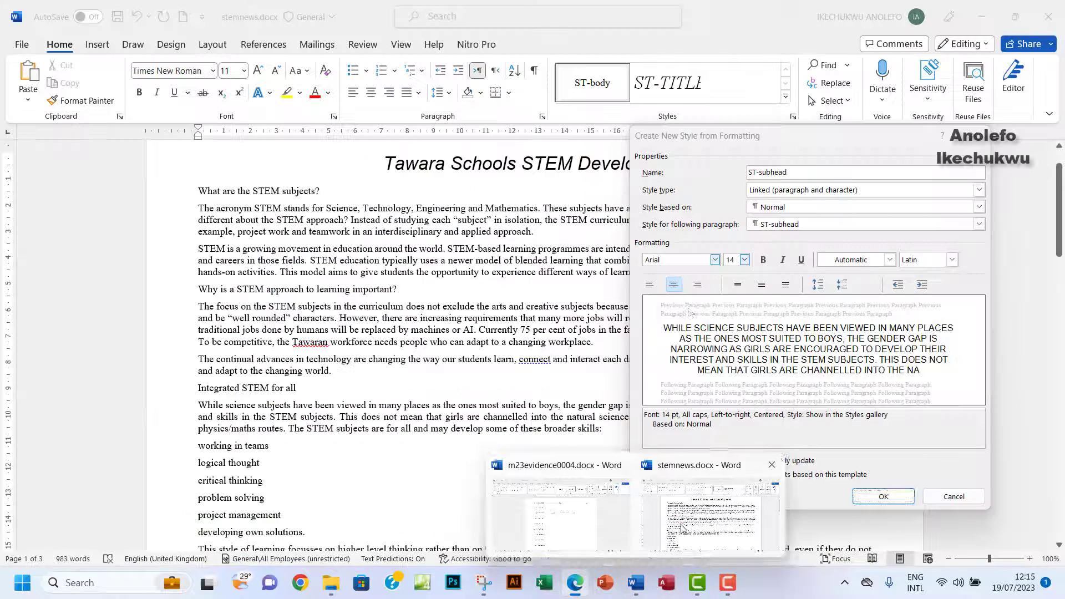
{"action": "left_click", "coordinate": [682, 529]}
{"action": "left_click", "coordinate": [764, 260]}
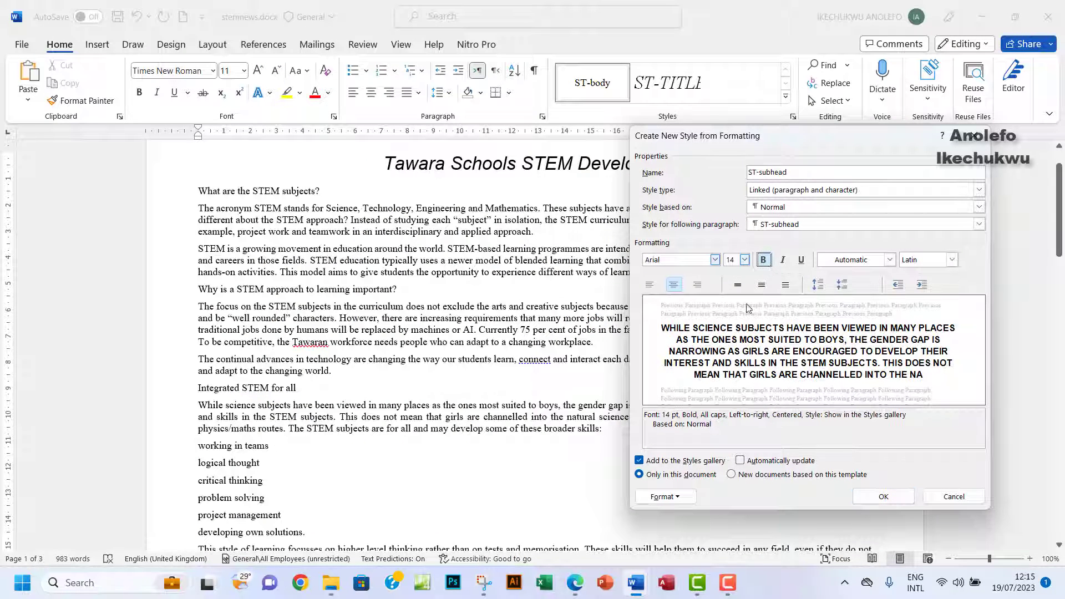
{"action": "left_click", "coordinate": [738, 285]}
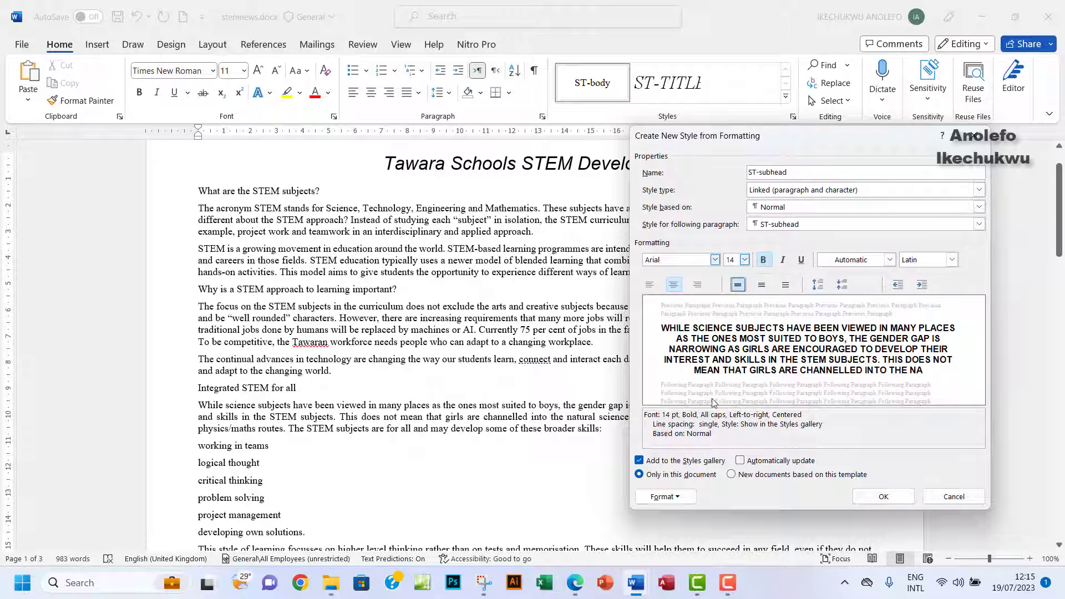
{"action": "left_click", "coordinate": [575, 584]}
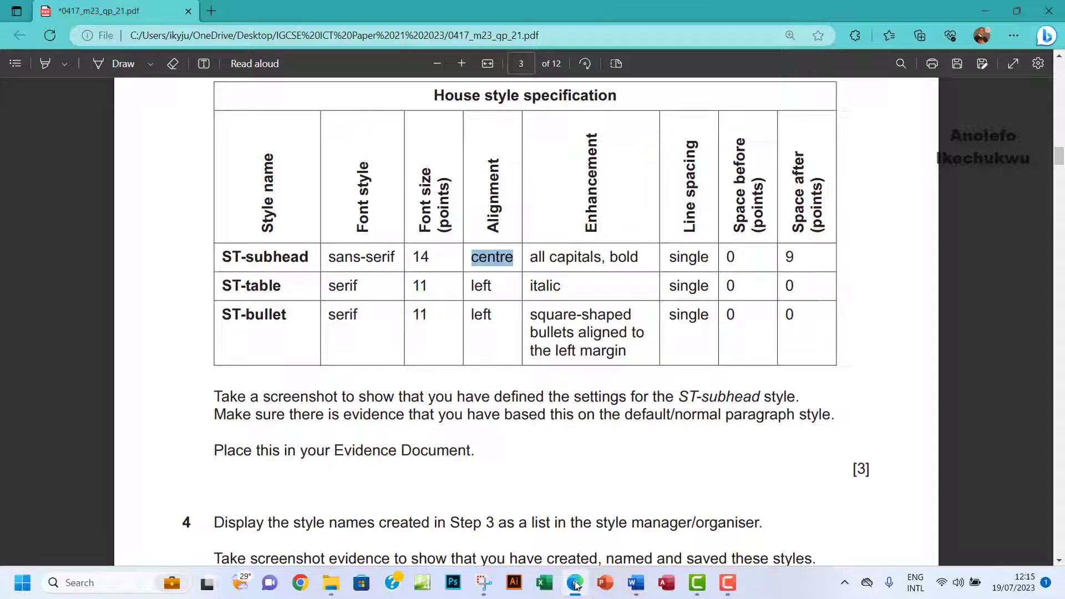
{"action": "left_click", "coordinate": [576, 584]}
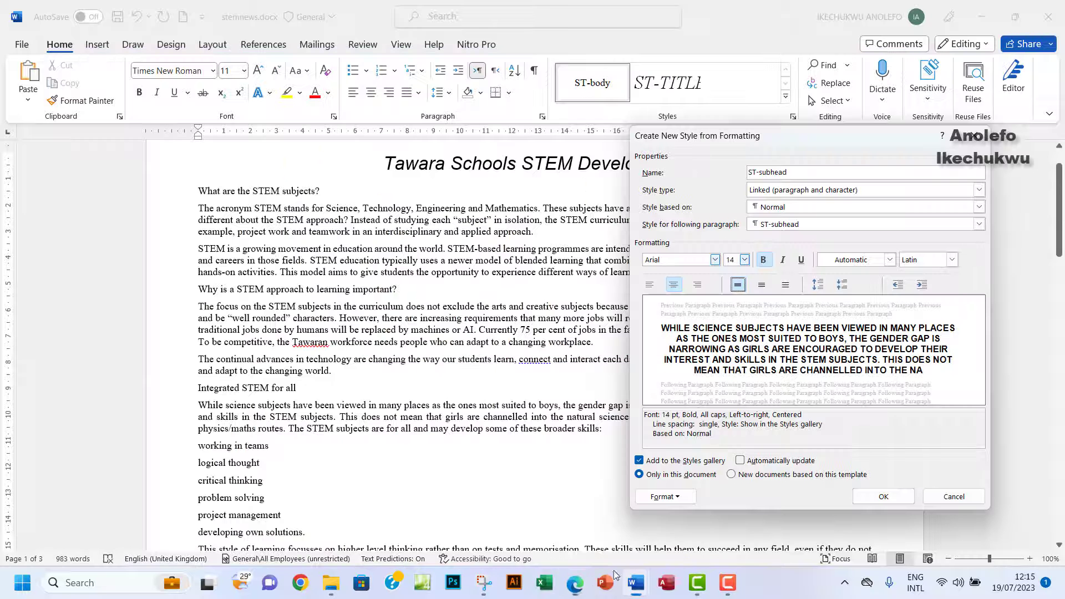
Set ST-subhead paragraph spacing to 0 pt before and 9 pt after, then recheck the exam paper.
{"action": "left_click", "coordinate": [664, 500]}
{"action": "left_click", "coordinate": [642, 367]}
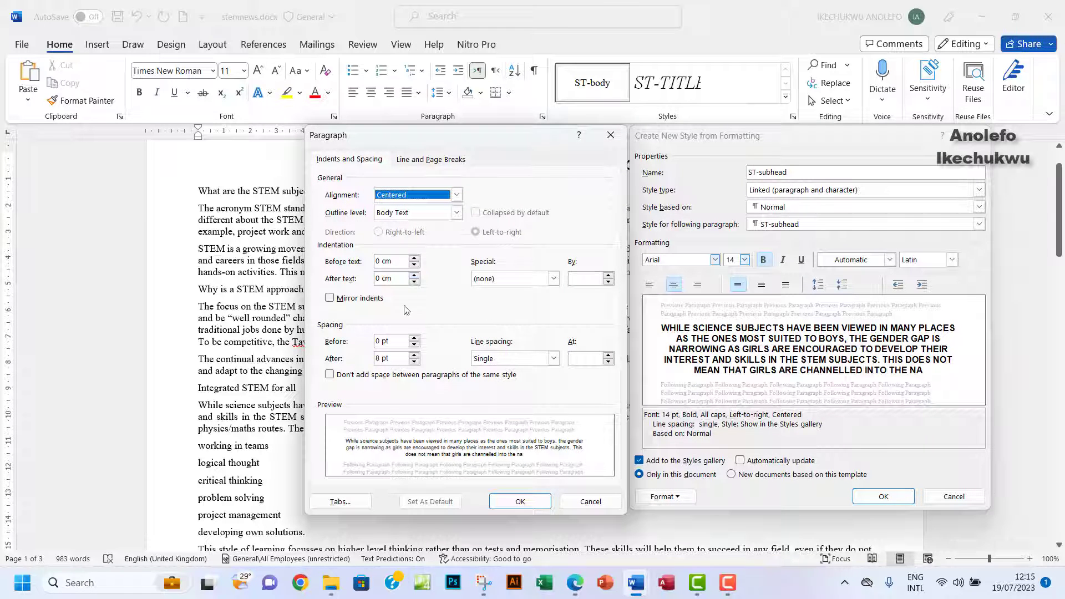
{"action": "left_click", "coordinate": [375, 359]}
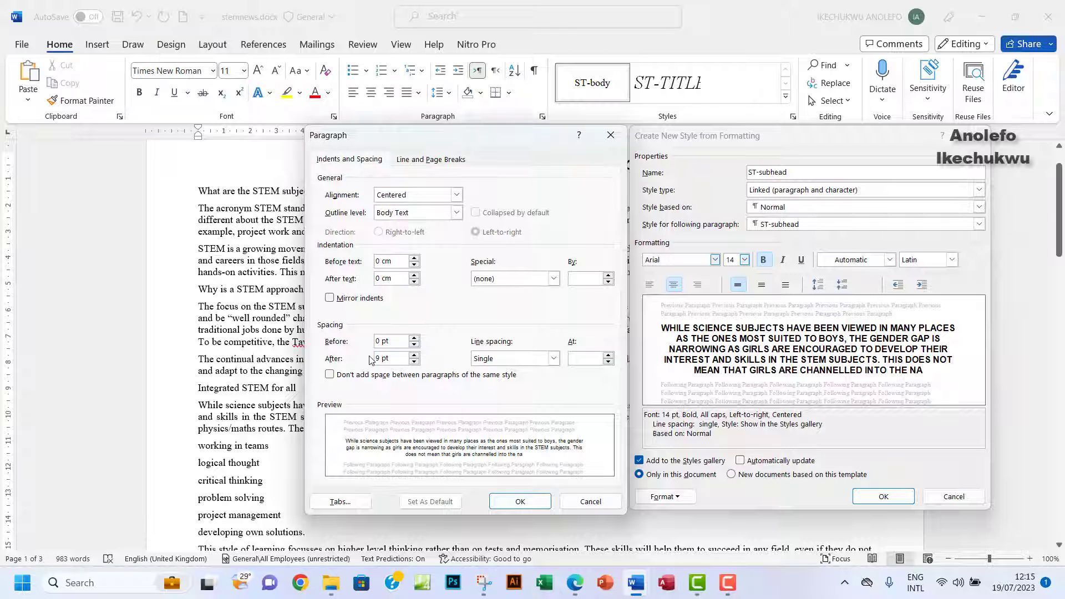
{"action": "left_click", "coordinate": [514, 498]}
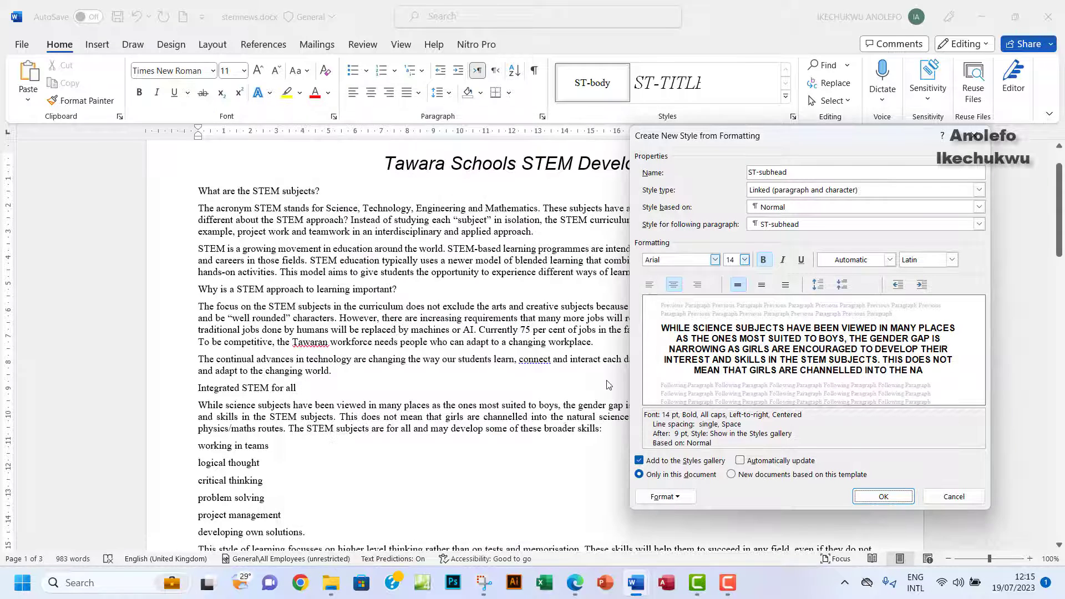
{"action": "left_click", "coordinate": [580, 591]}
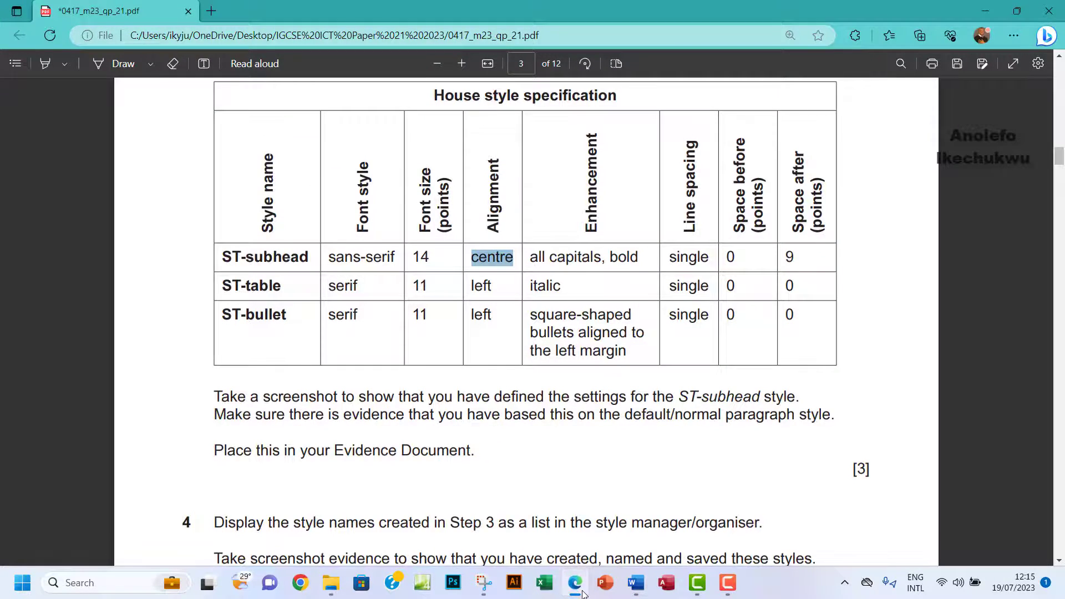
{"action": "left_click", "coordinate": [581, 591]}
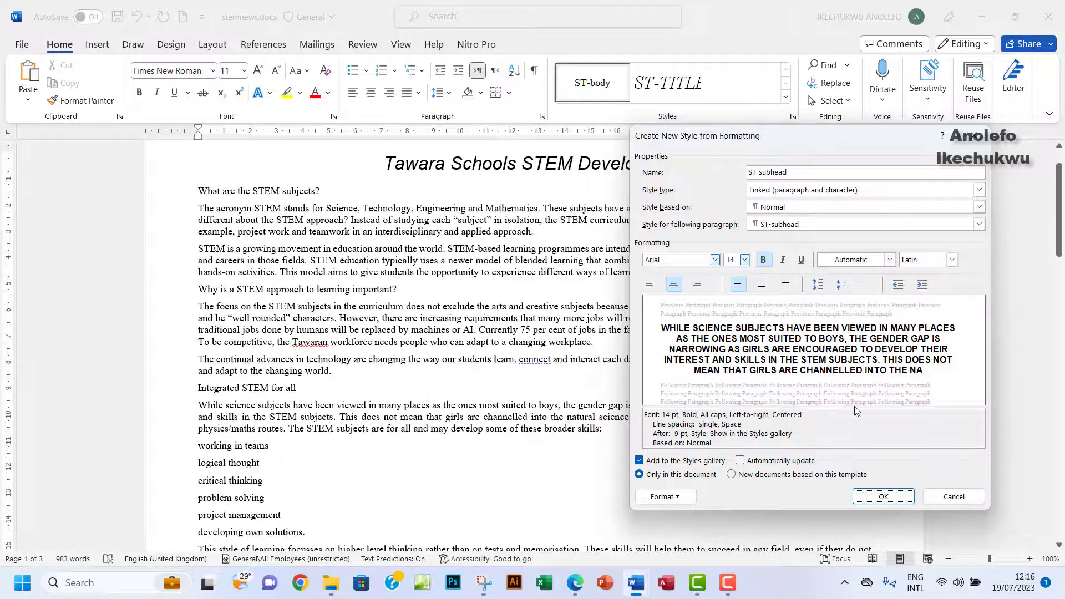
Save the ST-subhead style and apply ST-body to the first line.
{"action": "left_click", "coordinate": [883, 498]}
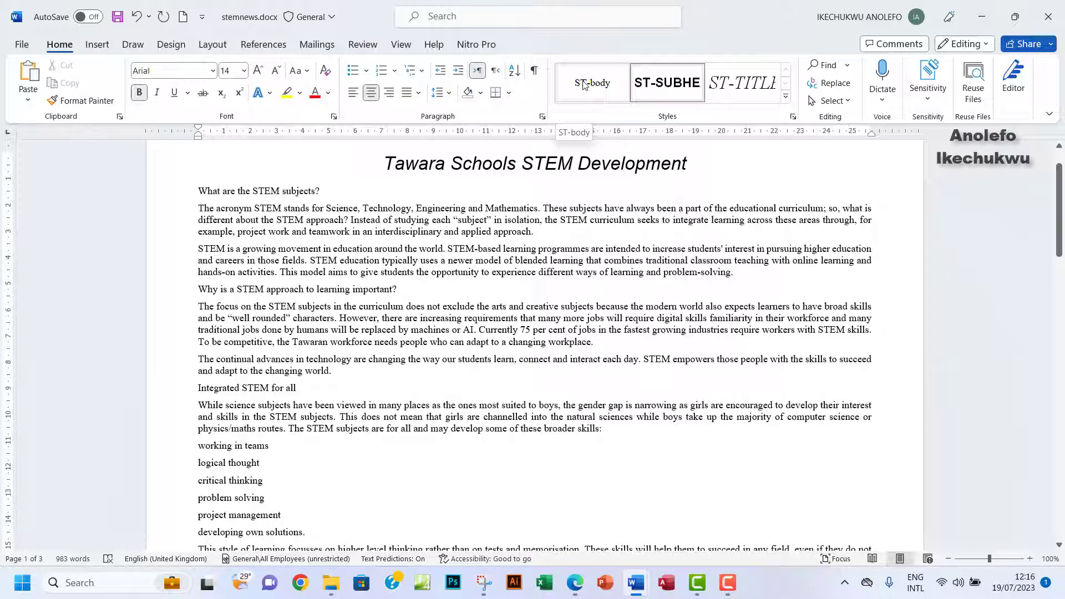
{"action": "left_click", "coordinate": [585, 85]}
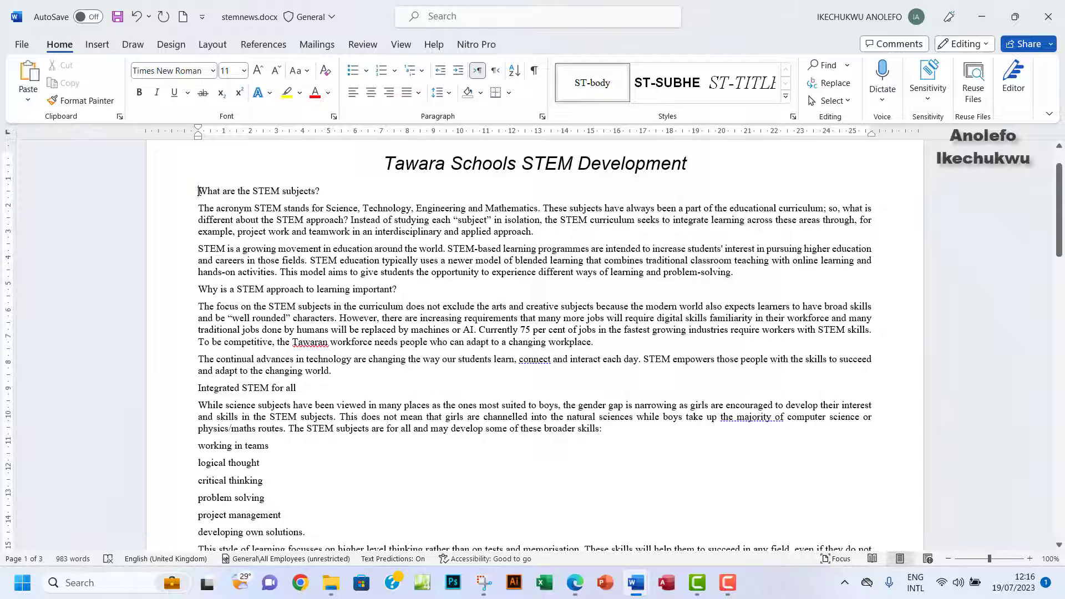
{"action": "left_click_drag", "start_coordinate": [198, 191], "coordinate": [335, 188]}
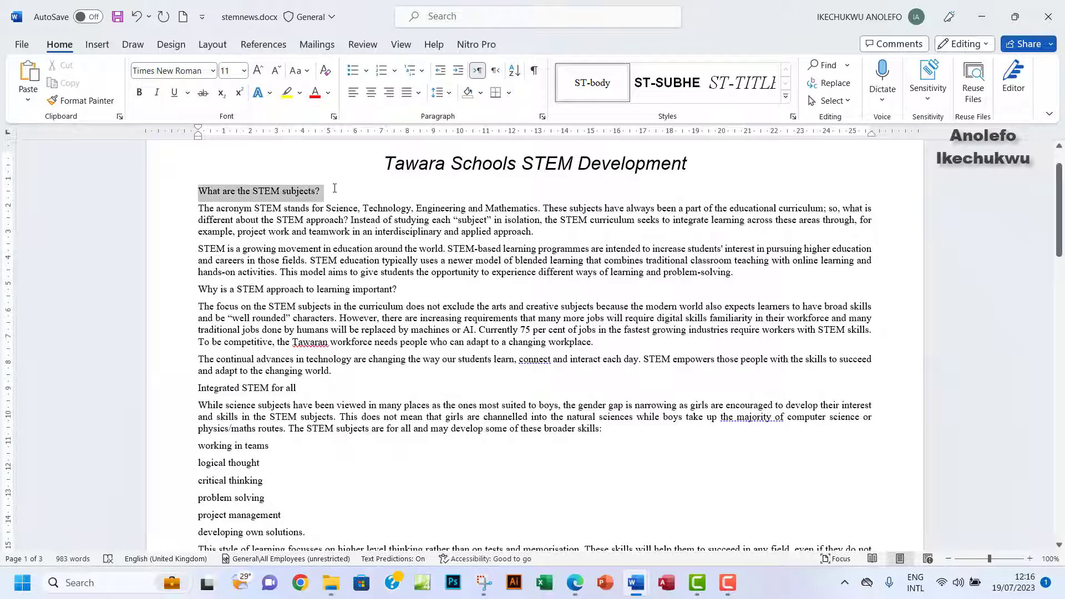
{"action": "left_click", "coordinate": [199, 191]}
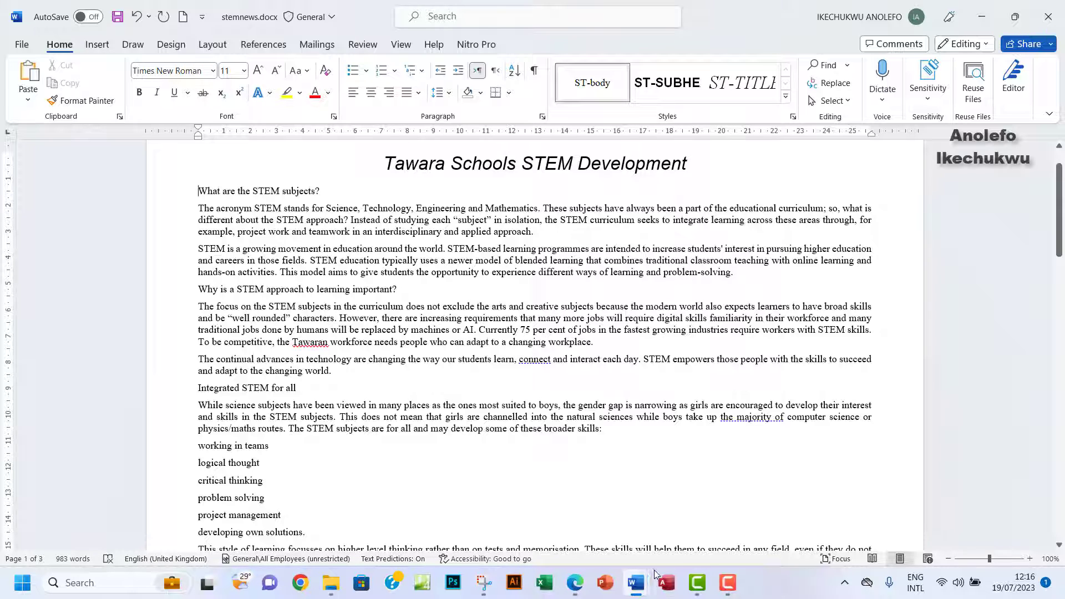
Copy the ST-table style name from the exam paper's specification table.
{"action": "left_click", "coordinate": [575, 583]}
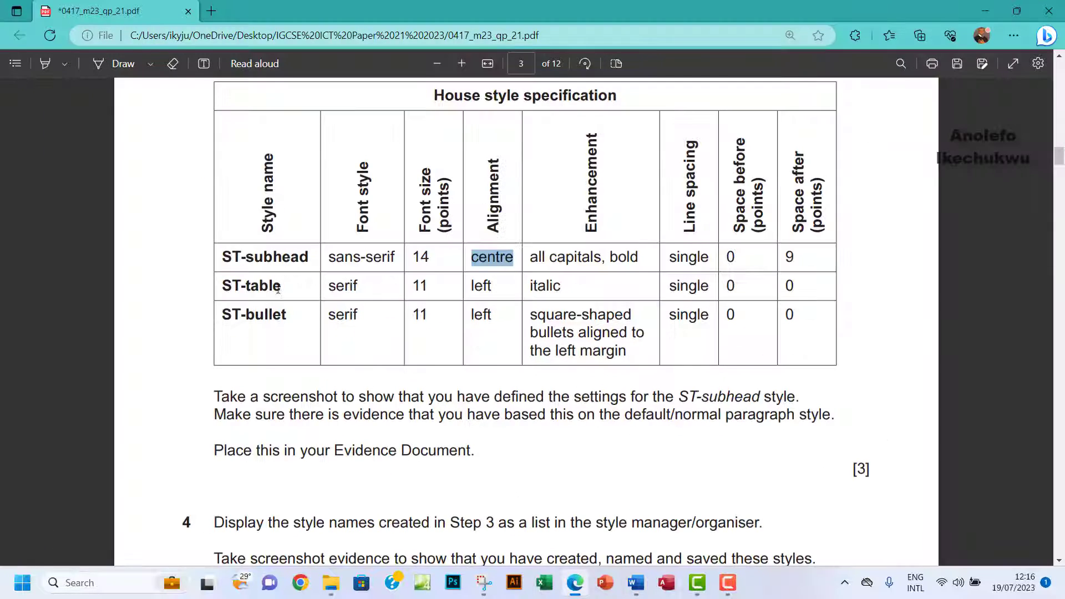
{"action": "mouse_move", "coordinate": [282, 288]}
{"action": "left_mouse_down"}
{"action": "mouse_move", "coordinate": [216, 288]}
{"action": "mouse_move", "coordinate": [287, 287]}
{"action": "left_mouse_up"}
{"action": "key", "text": "ctrl+c"}
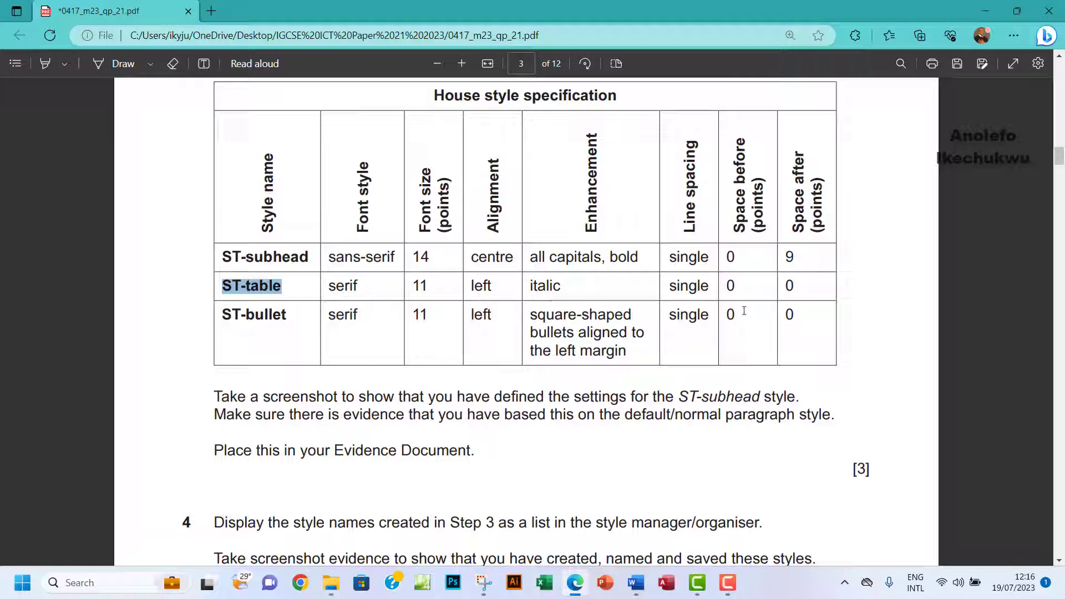
{"action": "mouse_move", "coordinate": [636, 582]}
{"action": "left_click", "coordinate": [702, 533]}
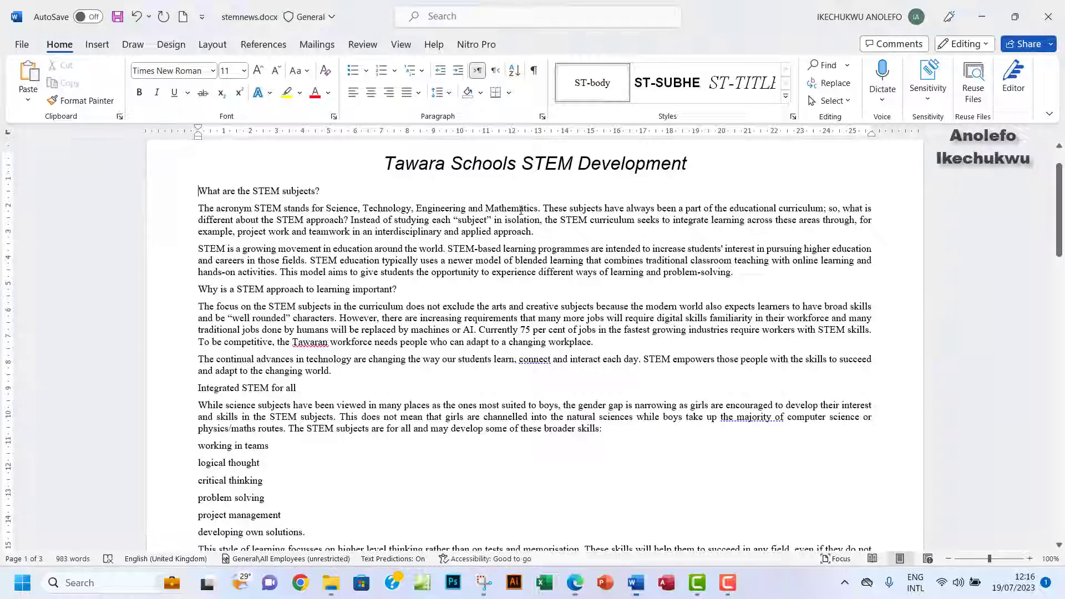
{"action": "left_click", "coordinate": [786, 97]}
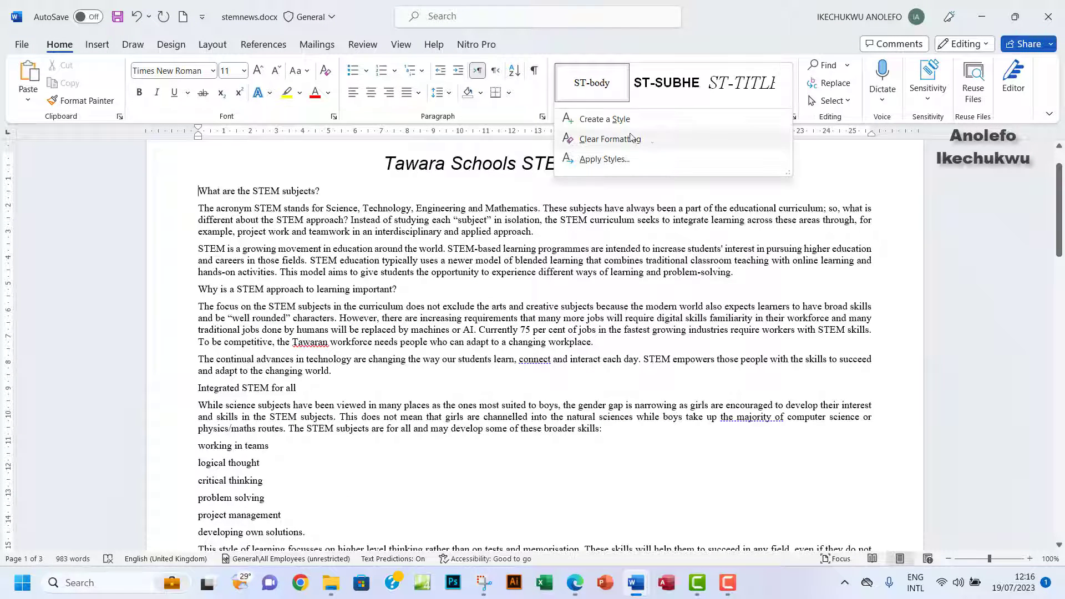
Create a new ST-table style based on Normal in Times New Roman 11 pt.
{"action": "left_click", "coordinate": [597, 120]}
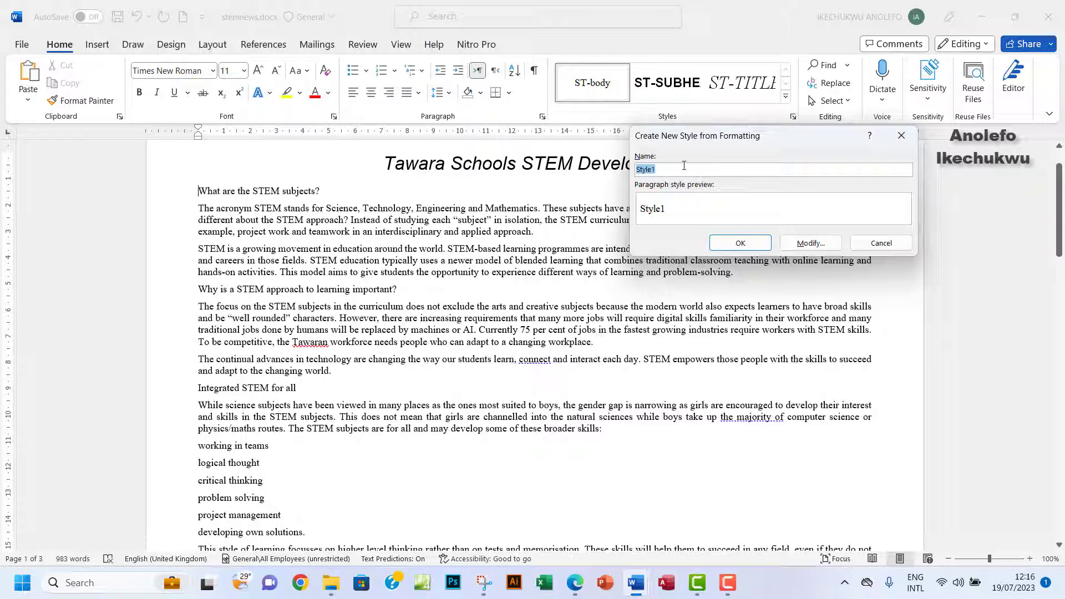
{"action": "type", "text": "ST-table"}
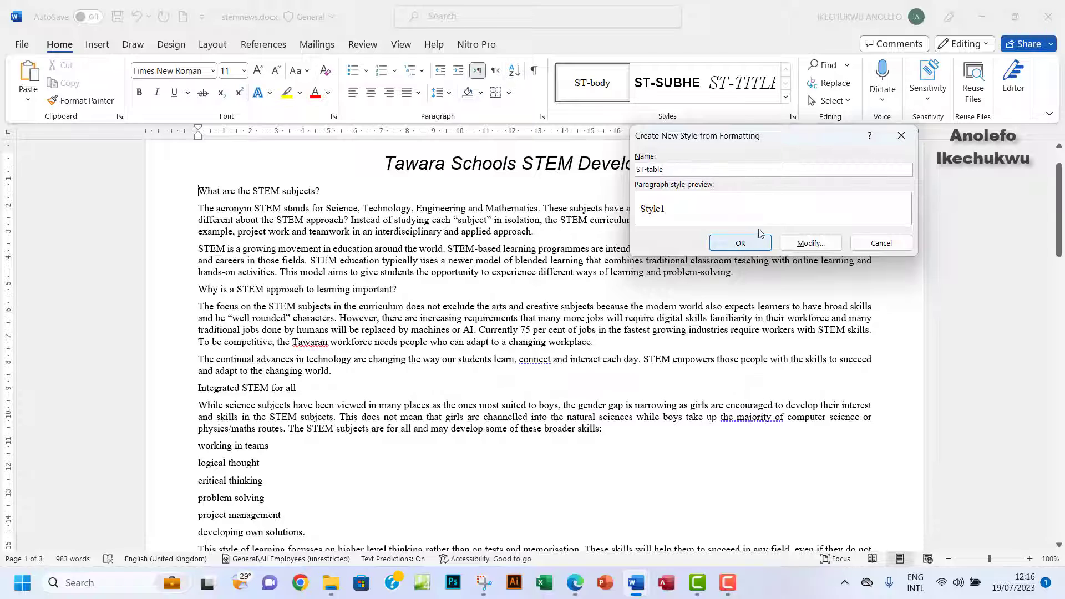
{"action": "left_click", "coordinate": [797, 245]}
{"action": "left_click", "coordinate": [776, 208]}
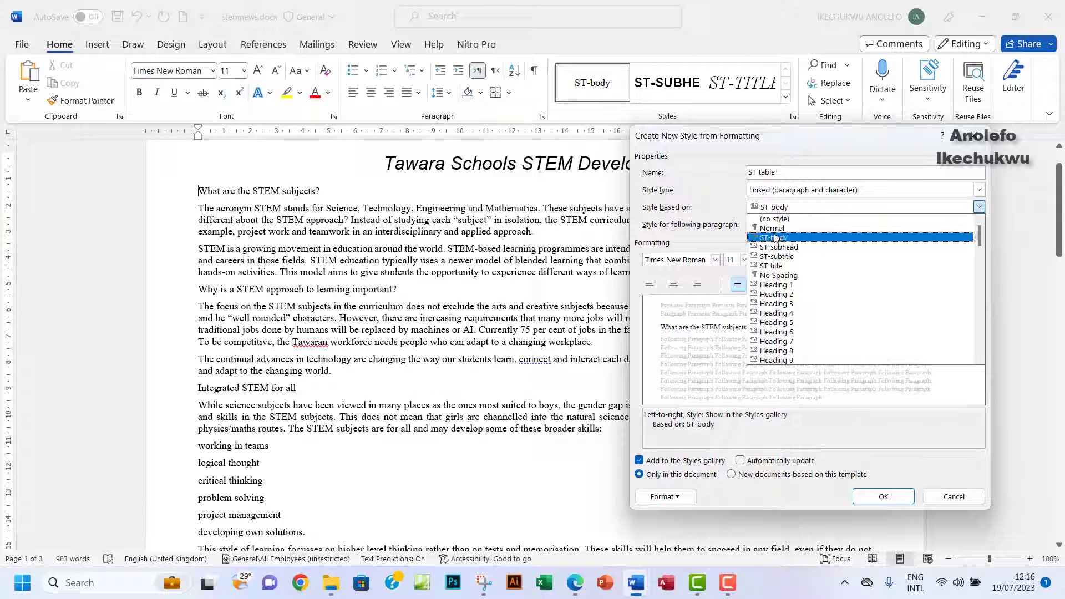
{"action": "left_click", "coordinate": [777, 228]}
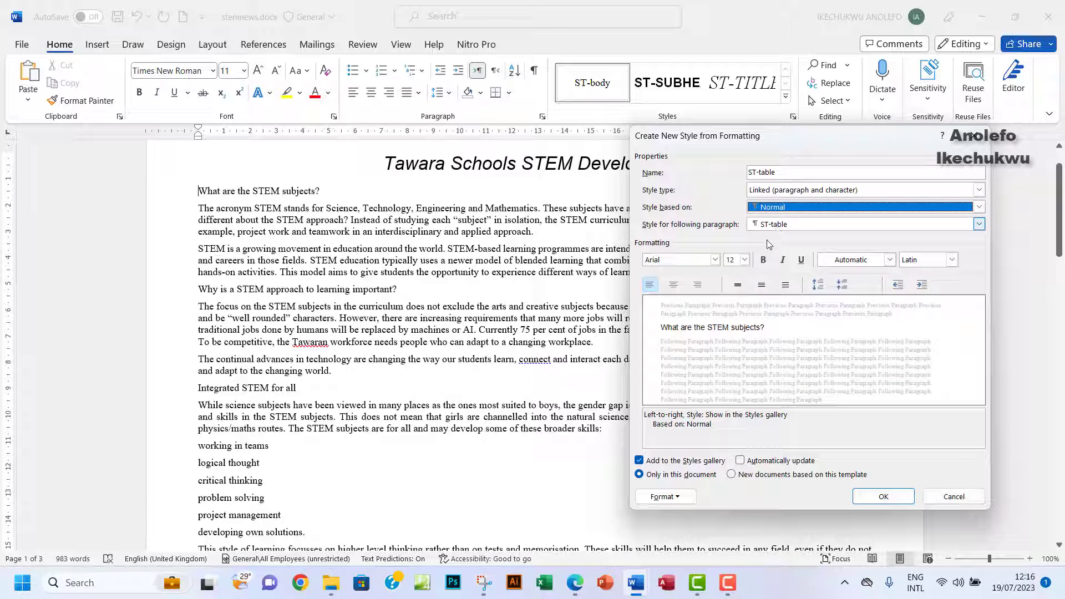
{"action": "left_click", "coordinate": [715, 260]}
{"action": "left_click", "coordinate": [593, 306]}
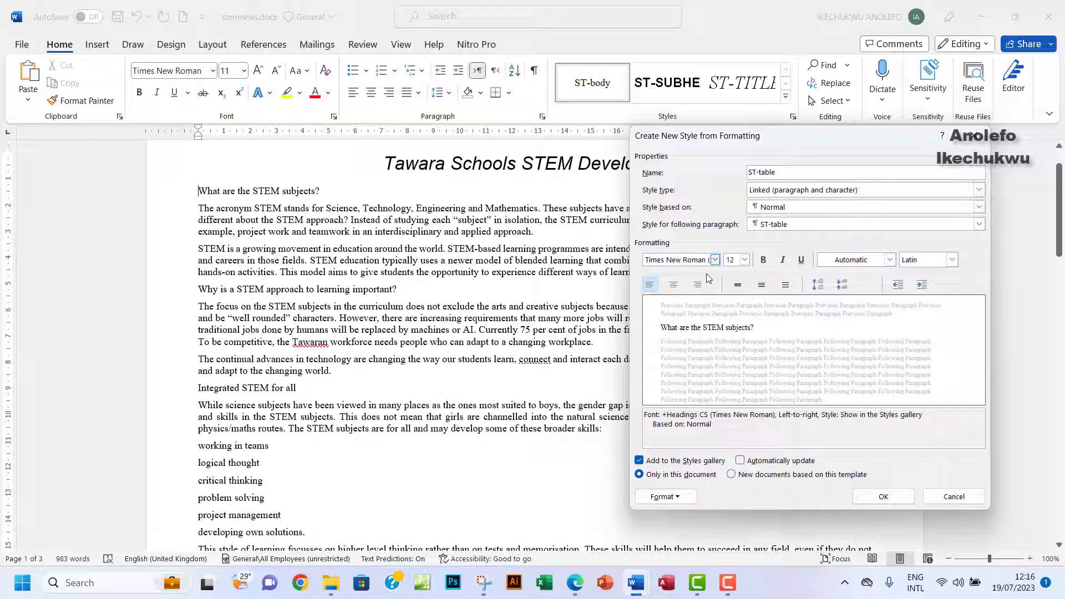
{"action": "left_click", "coordinate": [745, 261]}
{"action": "left_click", "coordinate": [729, 294]}
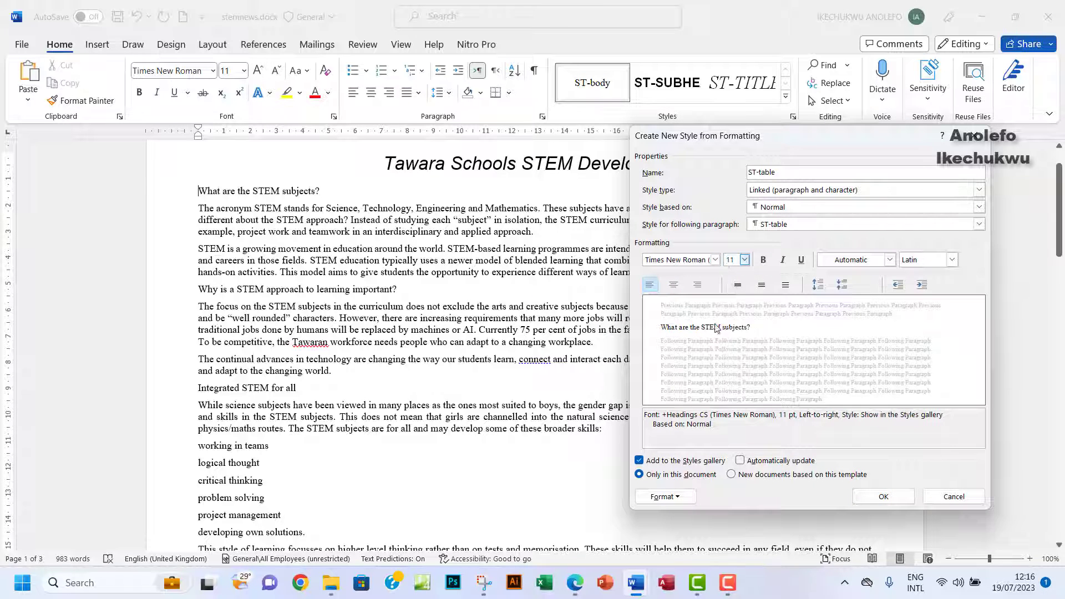
Check the ST-table row in the exam PDF and make the style italic.
{"action": "left_click", "coordinate": [576, 584]}
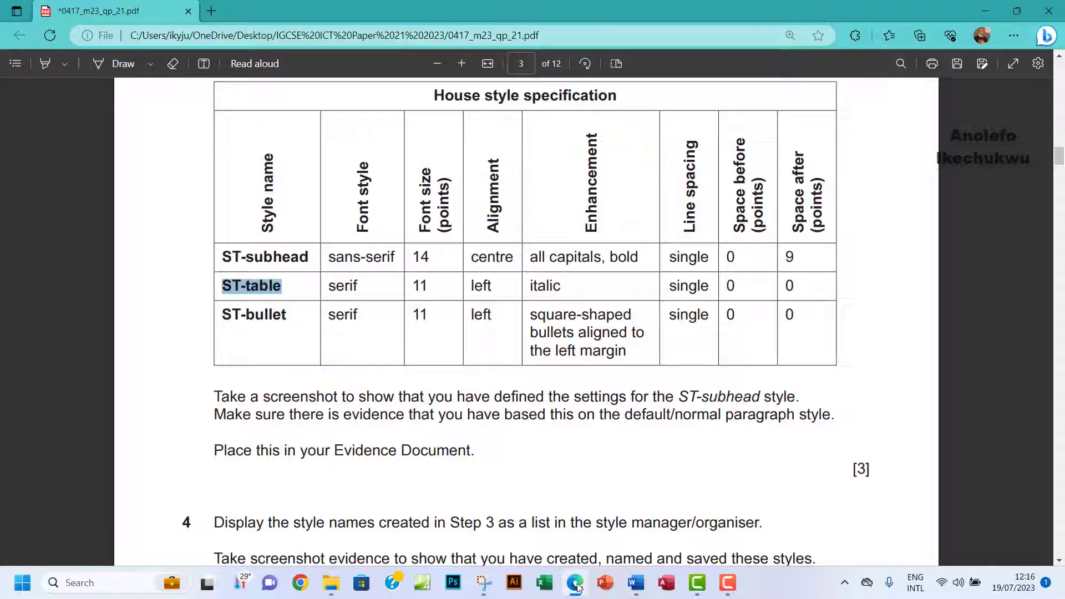
{"action": "left_click_drag", "start_coordinate": [329, 286], "coordinate": [448, 288]}
{"action": "left_click", "coordinate": [532, 252]}
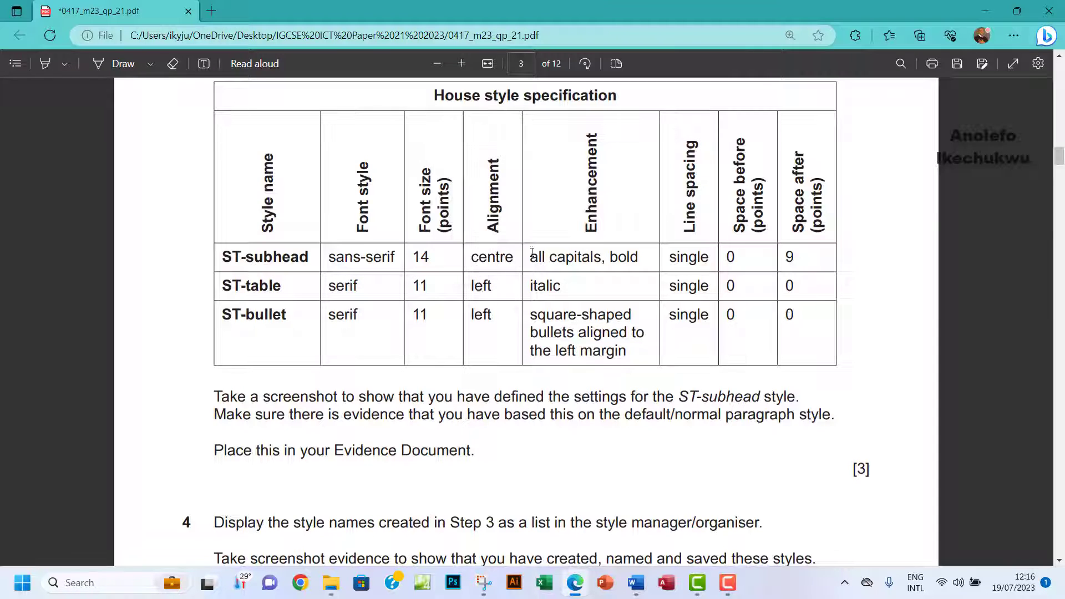
{"action": "left_click_drag", "start_coordinate": [531, 253], "coordinate": [539, 256]}
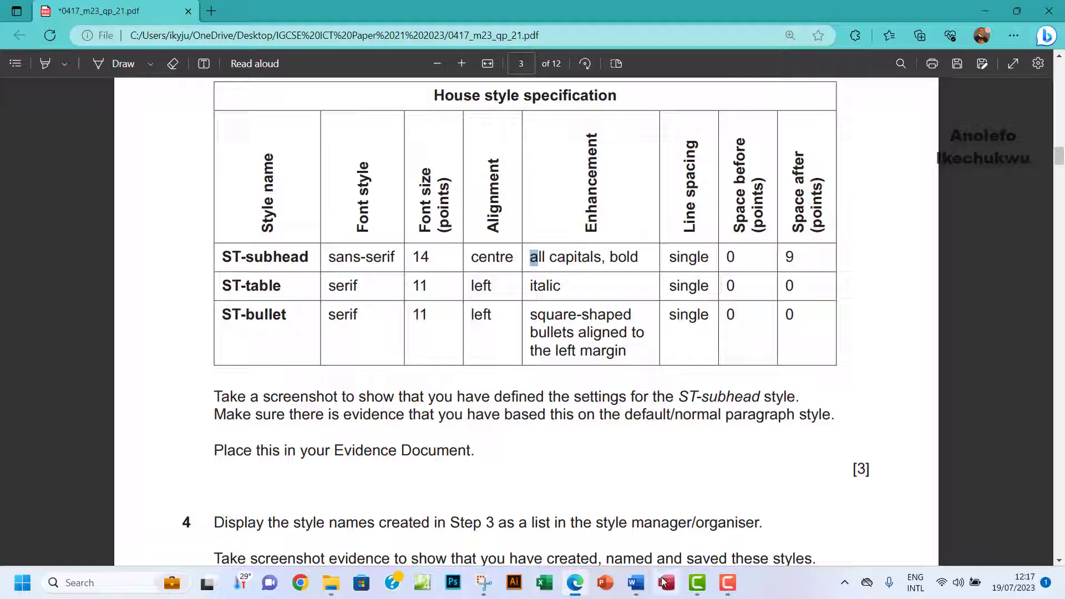
{"action": "mouse_move", "coordinate": [647, 574]}
{"action": "left_click", "coordinate": [693, 532]}
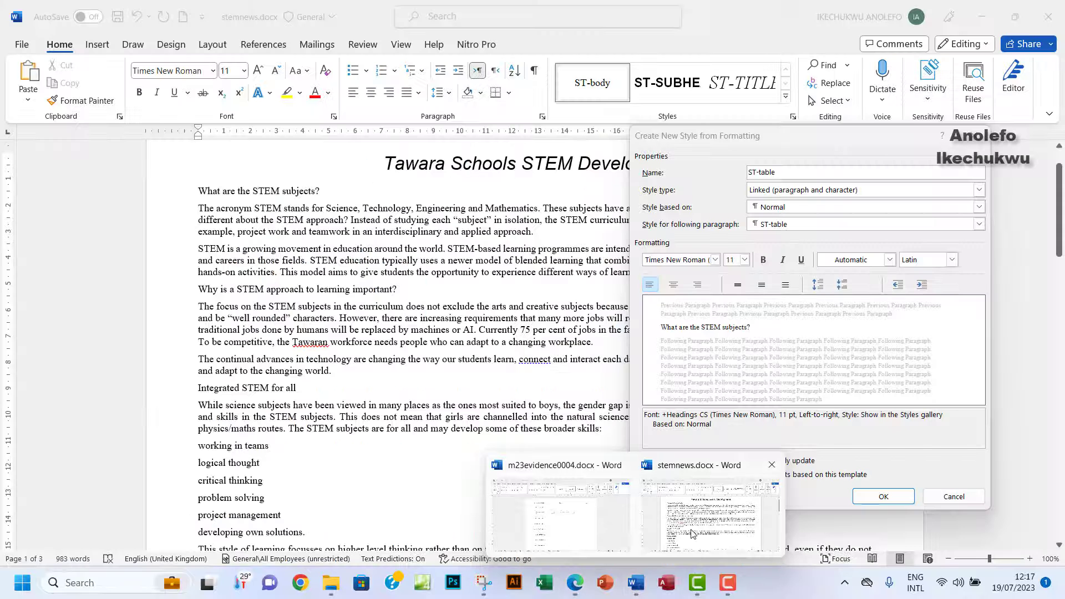
{"action": "left_click", "coordinate": [577, 590]}
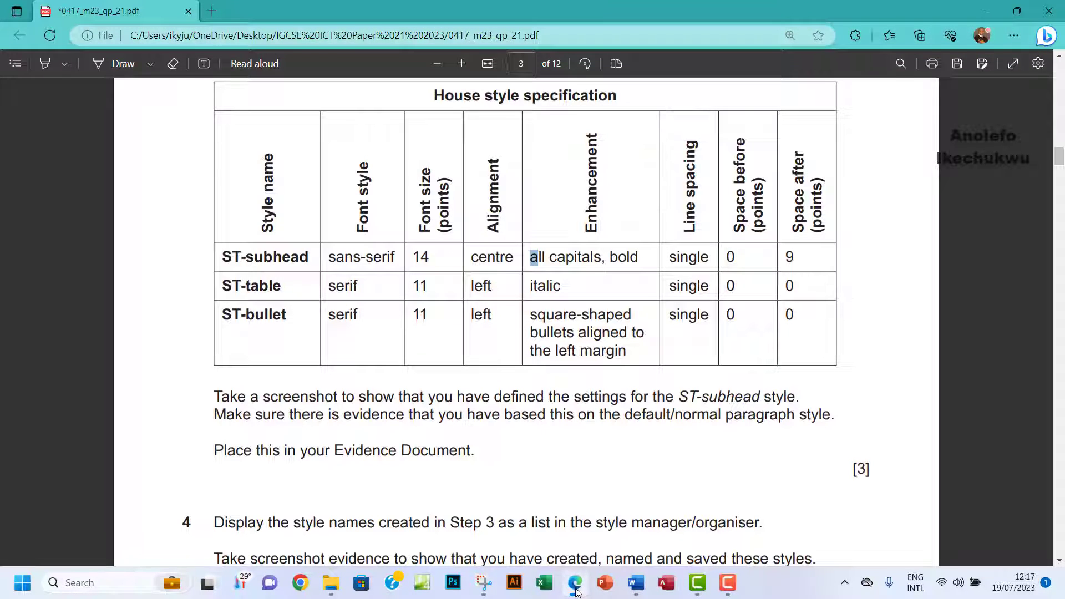
{"action": "left_click", "coordinate": [577, 591]}
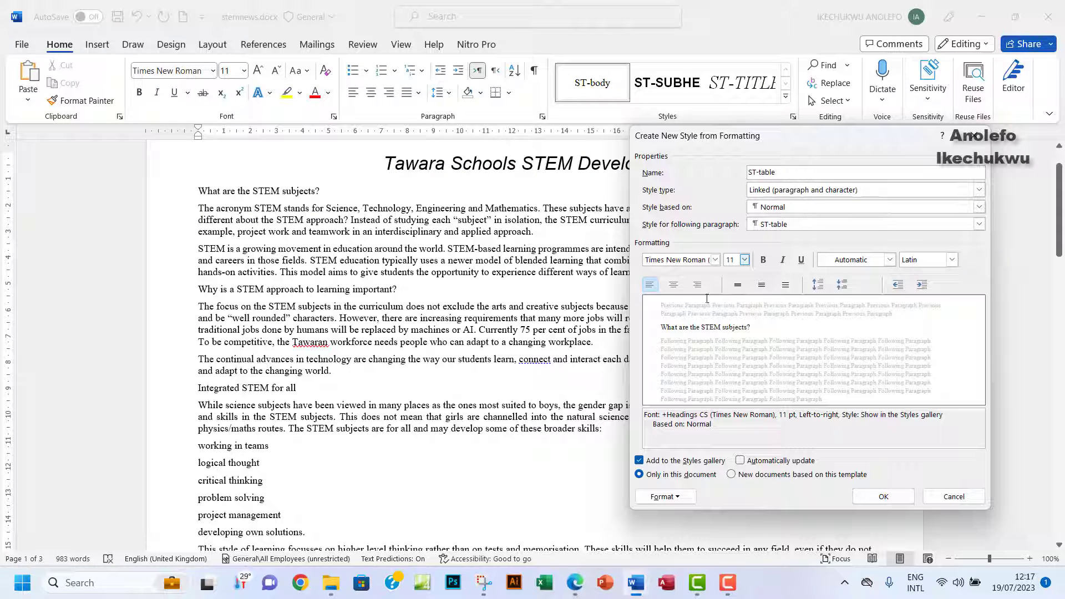
{"action": "left_click", "coordinate": [783, 261]}
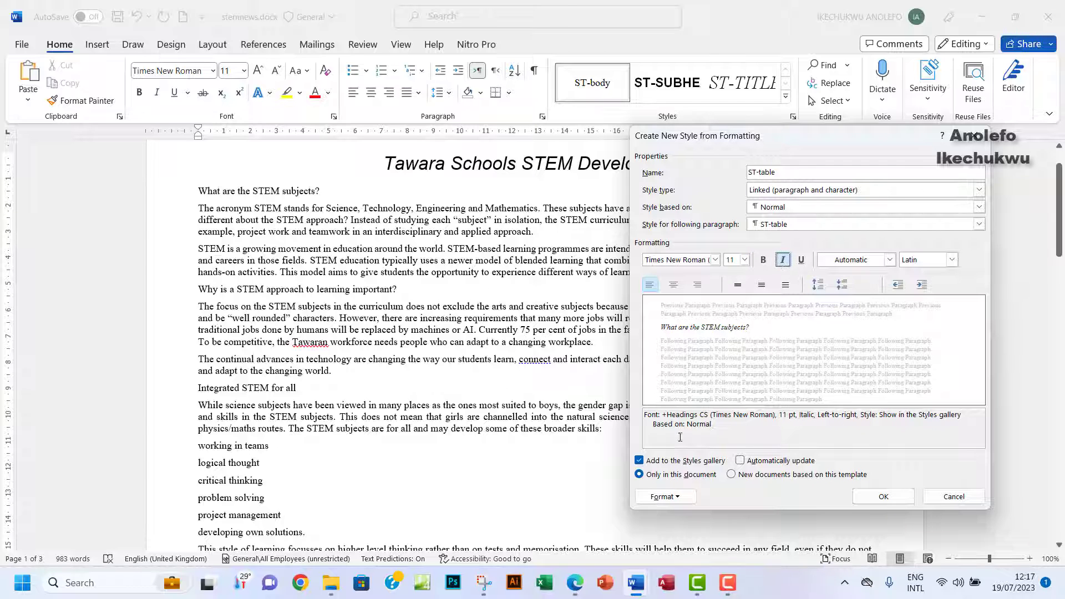
Confirm single spacing in the PDF and set ST-table to single line spacing.
{"action": "left_click", "coordinate": [573, 587]}
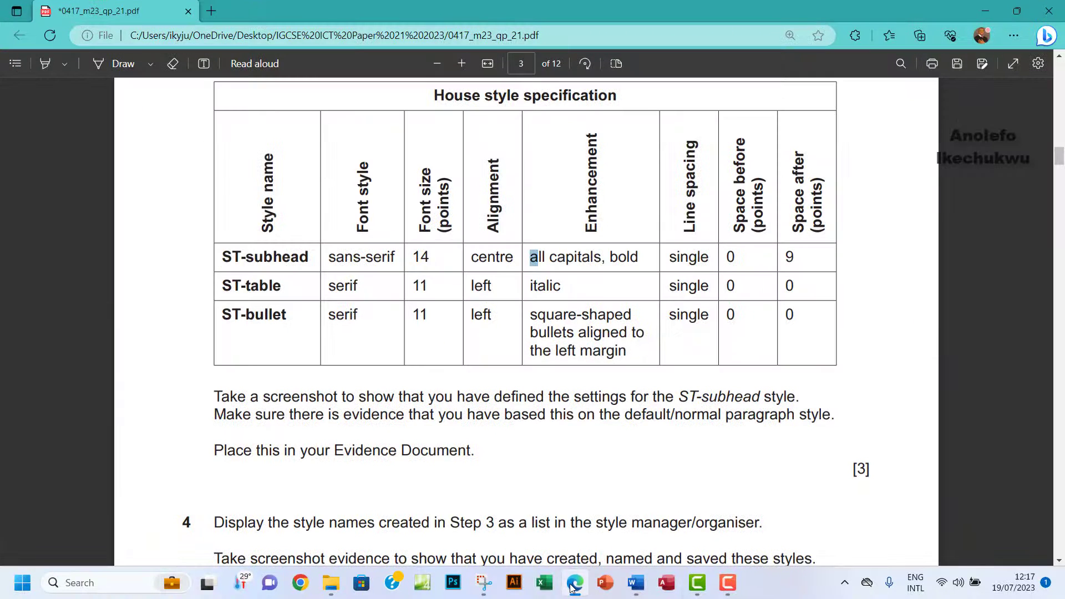
{"action": "double_click", "coordinate": [685, 286]}
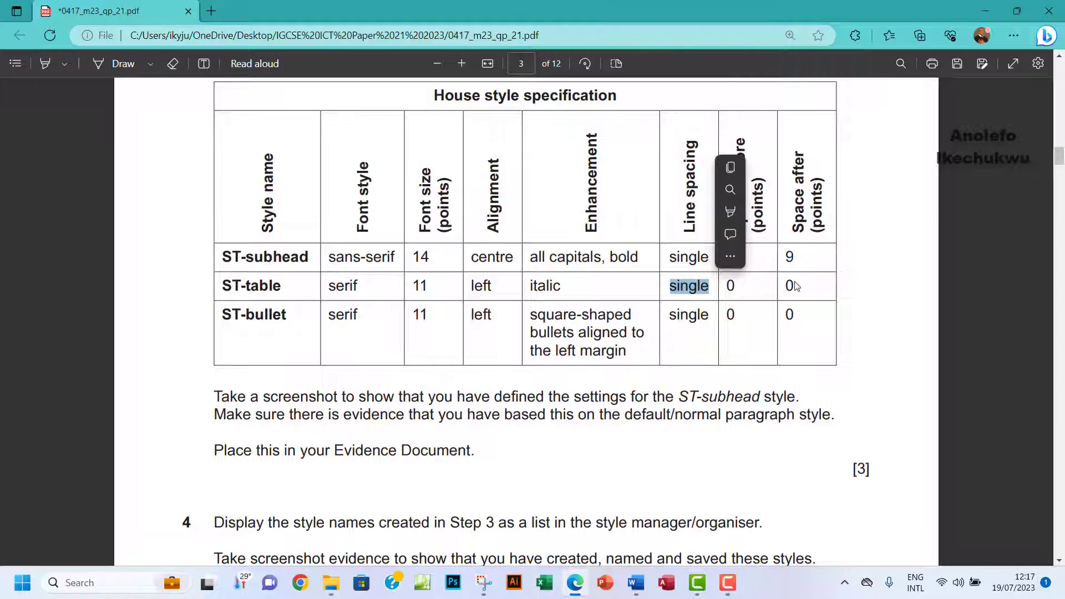
{"action": "mouse_move", "coordinate": [636, 583]}
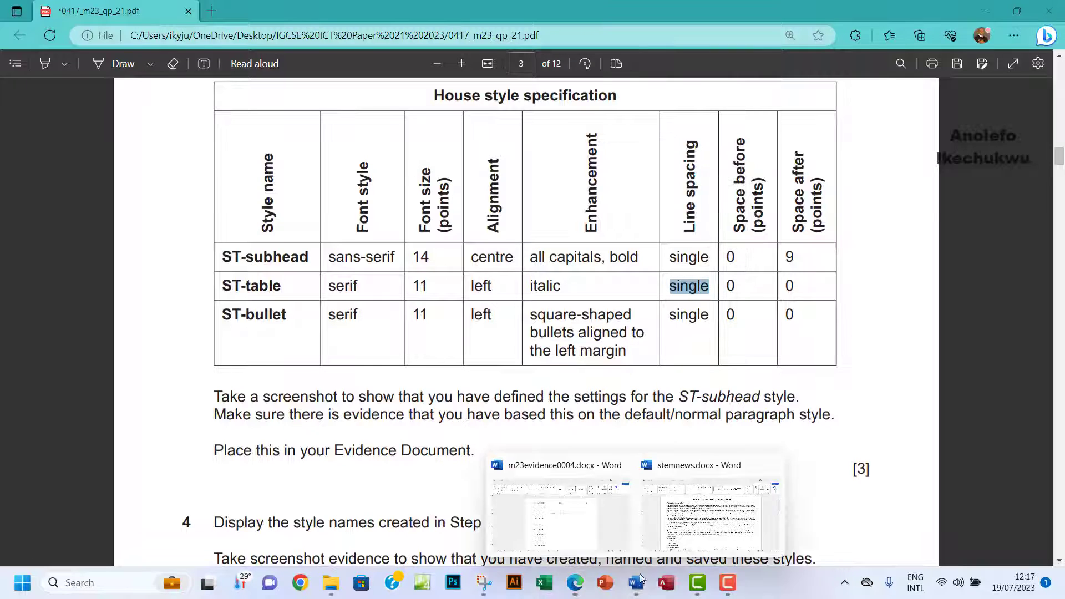
{"action": "left_click", "coordinate": [716, 519]}
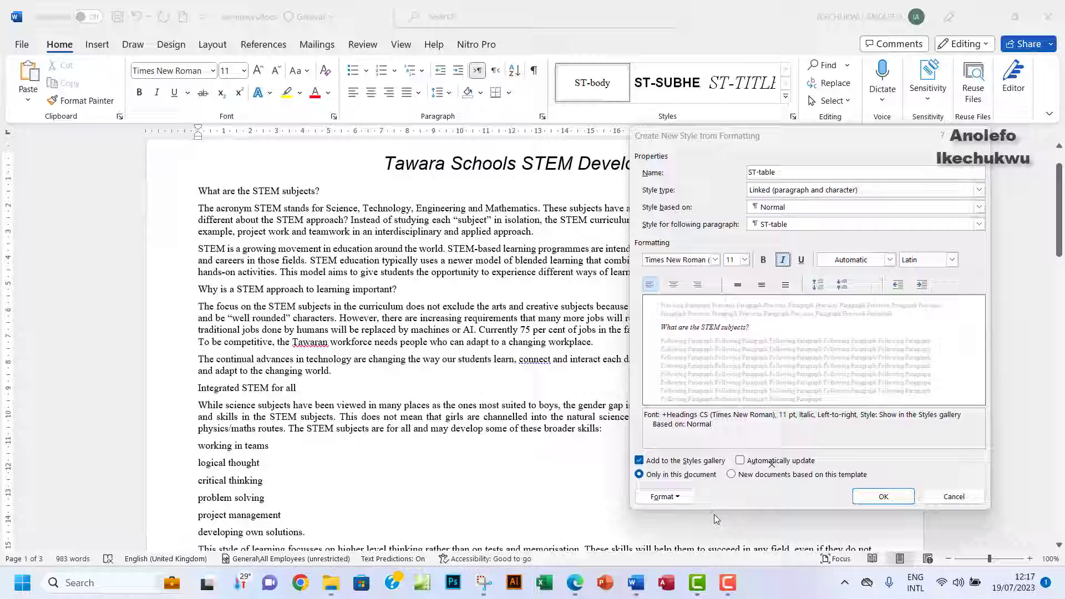
{"action": "left_click", "coordinate": [738, 285]}
Set 0 pt space after, finish the ST-table style, and apply it to 'What are the STEM subjects?'.
{"action": "left_click", "coordinate": [670, 497]}
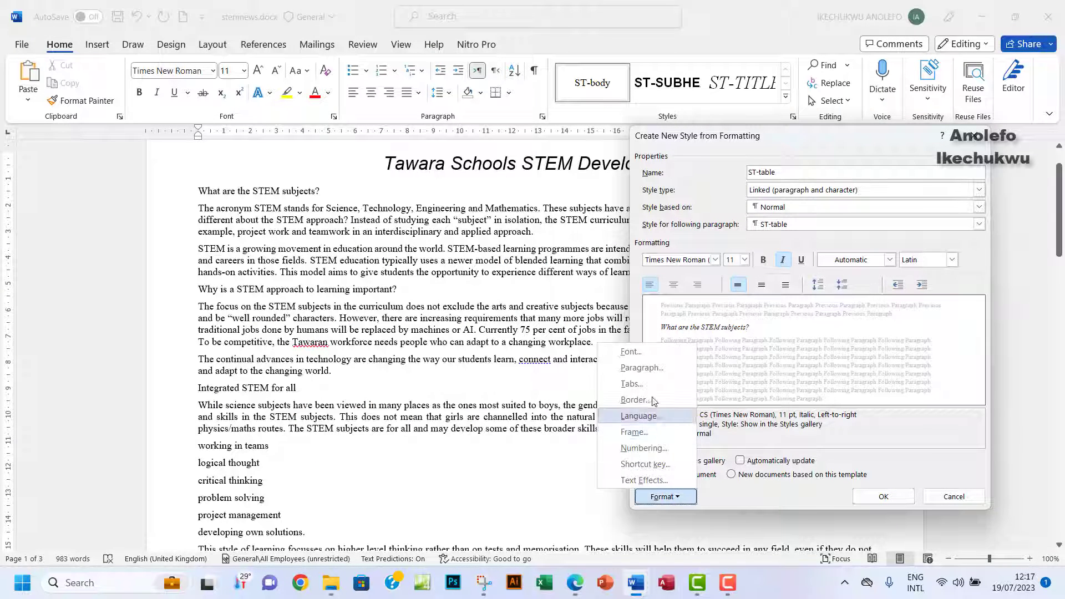
{"action": "left_click", "coordinate": [639, 375]}
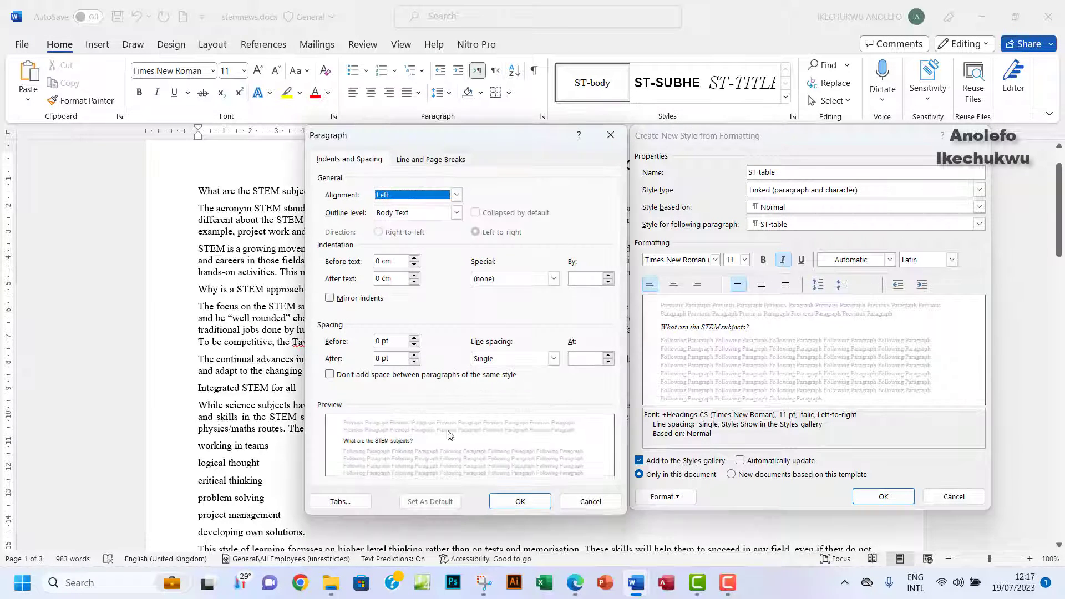
{"action": "left_click", "coordinate": [381, 358]}
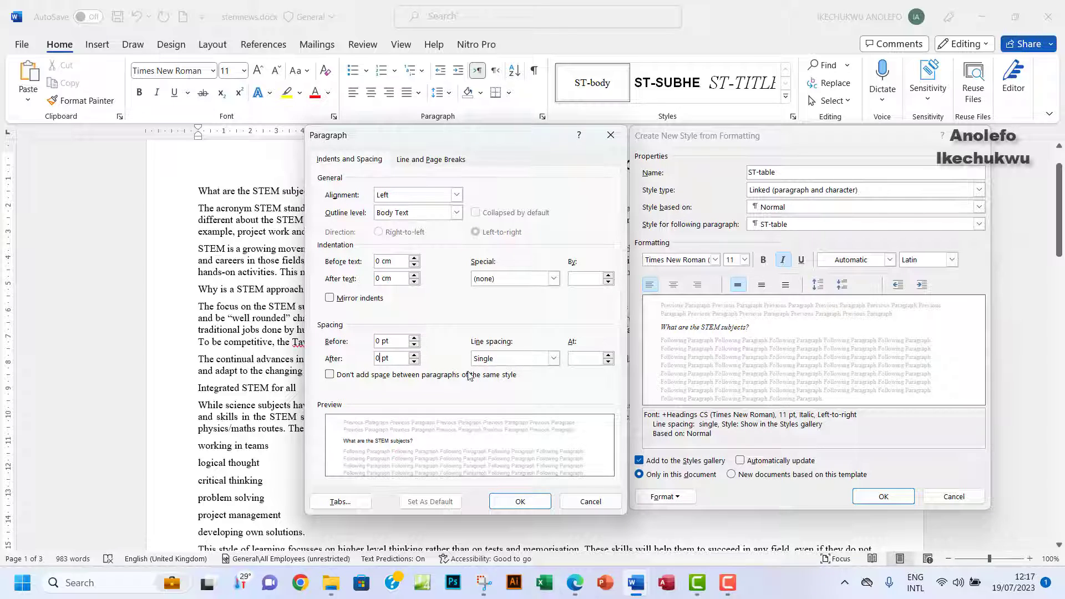
{"action": "left_click", "coordinate": [529, 505]}
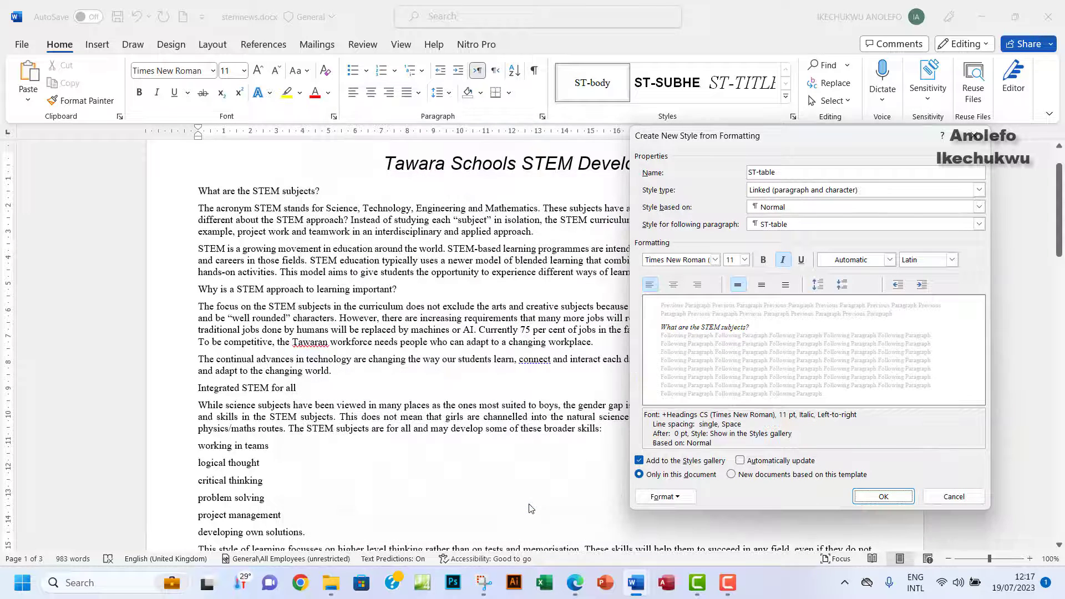
{"action": "left_click", "coordinate": [890, 500]}
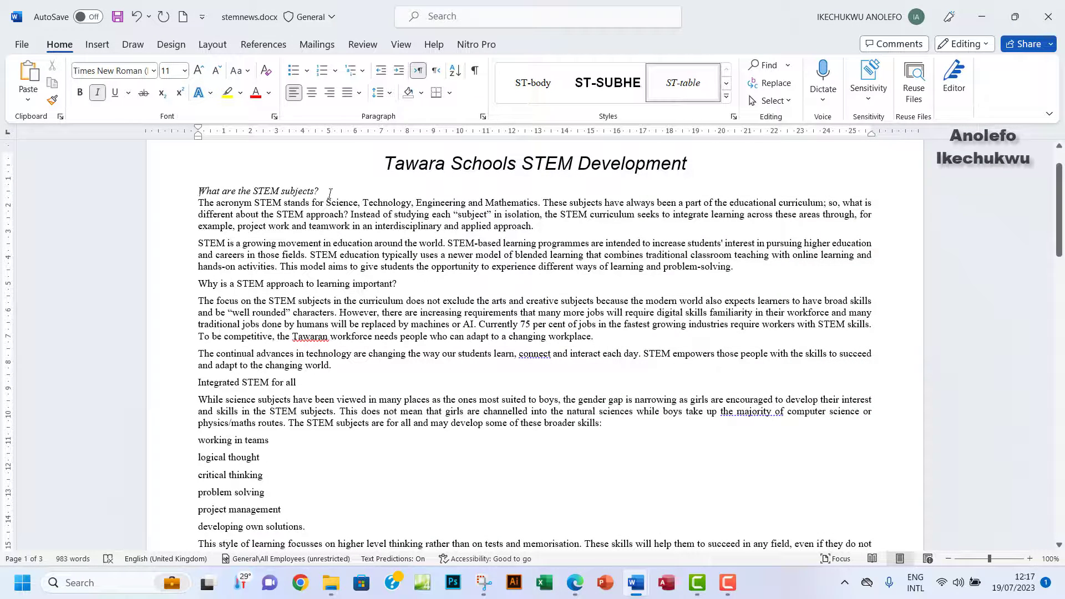
{"action": "left_click_drag", "start_coordinate": [330, 193], "coordinate": [194, 186]}
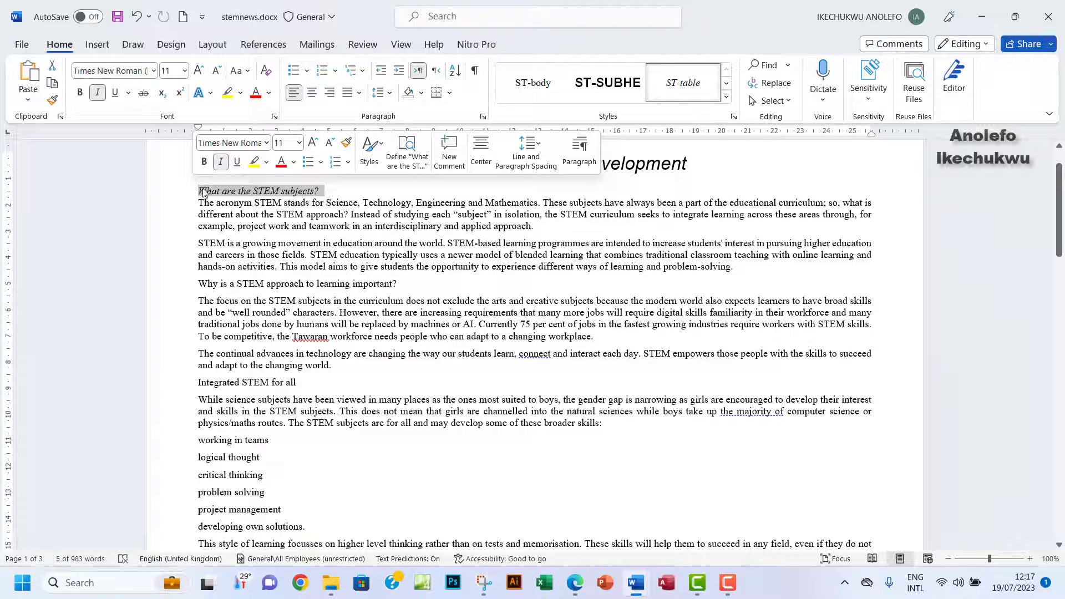
{"action": "left_click", "coordinate": [292, 231]}
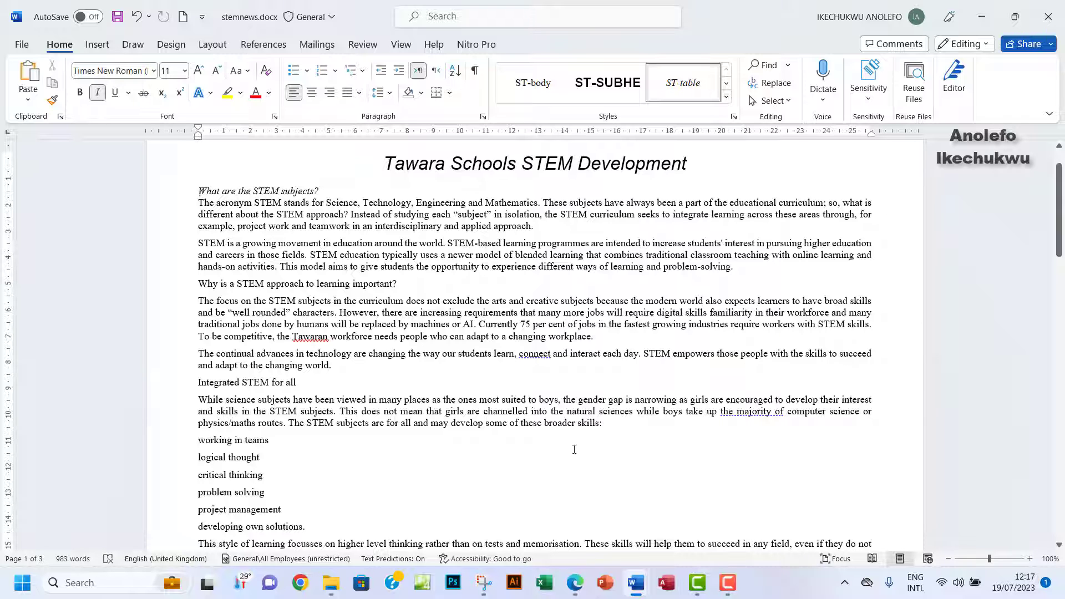
Copy the ST-bullet style name from the exam PDF and expand Word's full styles gallery.
{"action": "left_click", "coordinate": [577, 583]}
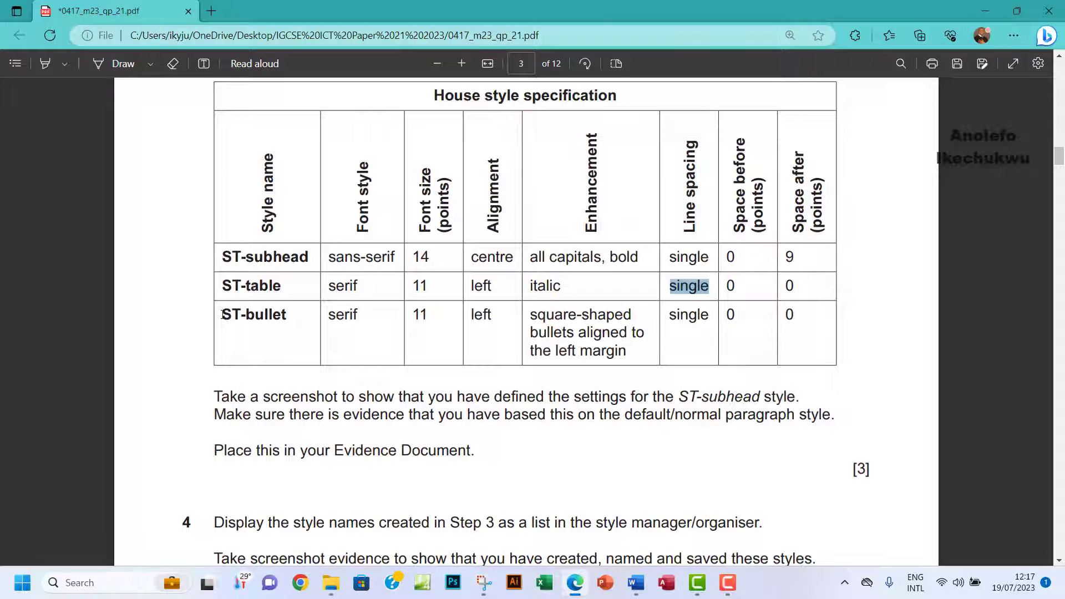
{"action": "left_click_drag", "start_coordinate": [222, 315], "coordinate": [290, 317]}
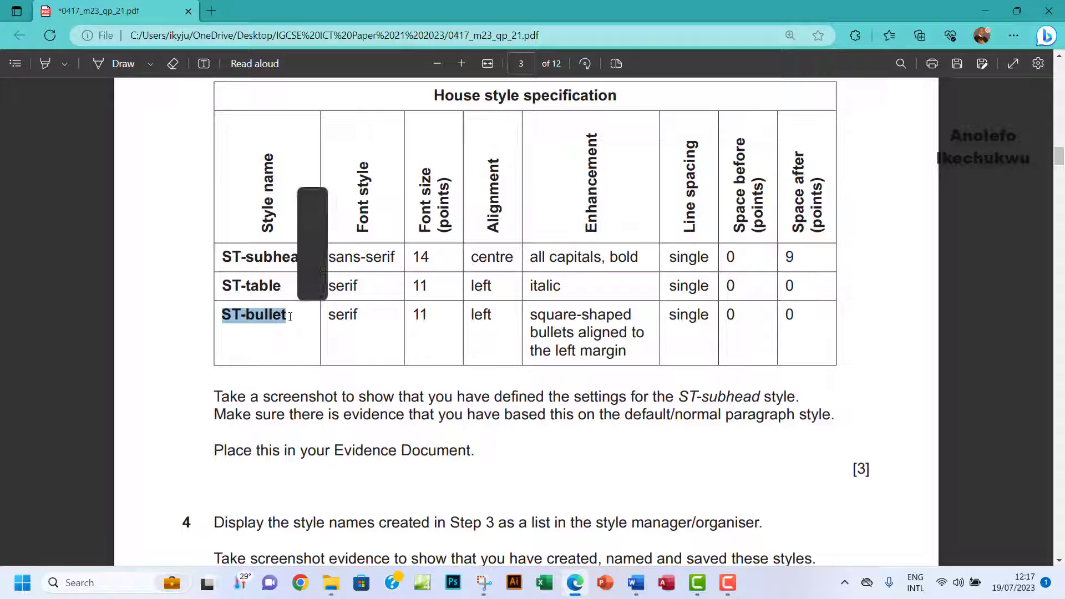
{"action": "key", "text": "ctrl+c"}
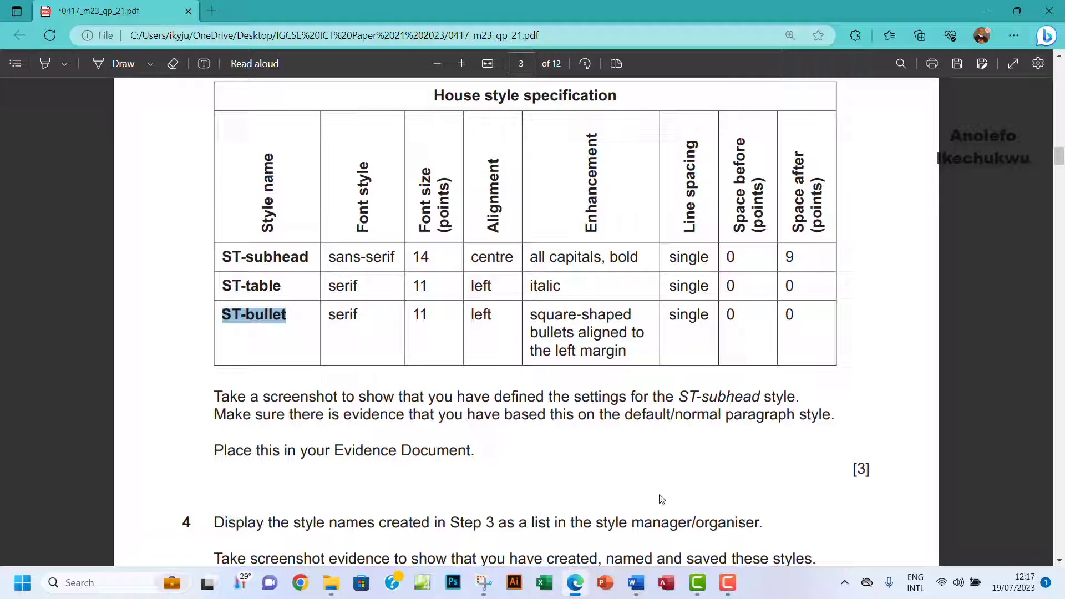
{"action": "left_click", "coordinate": [636, 583]}
{"action": "left_click", "coordinate": [713, 516]}
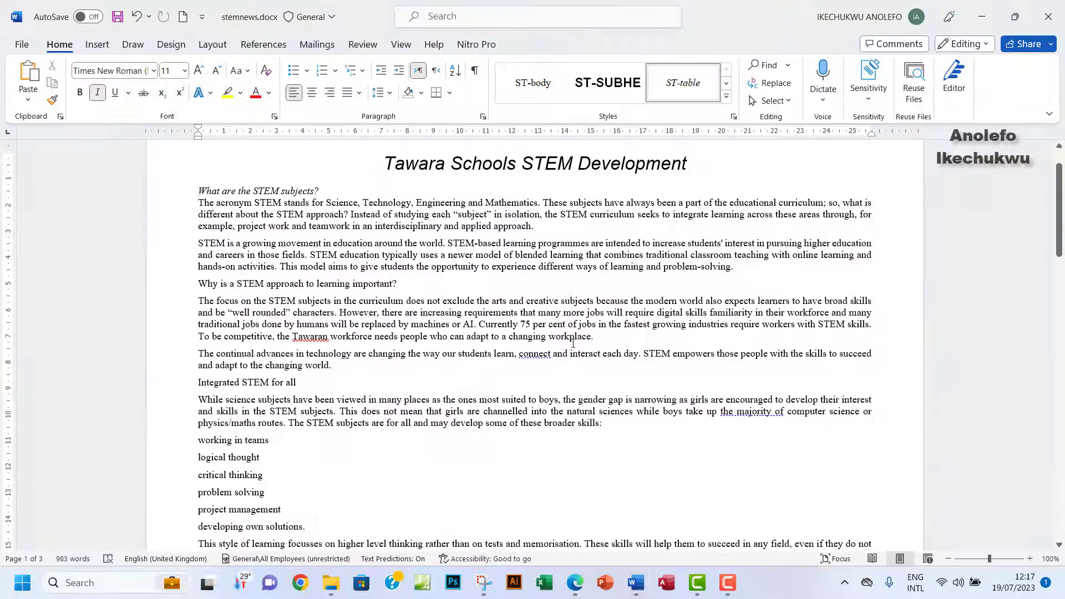
{"action": "left_click", "coordinate": [726, 96]}
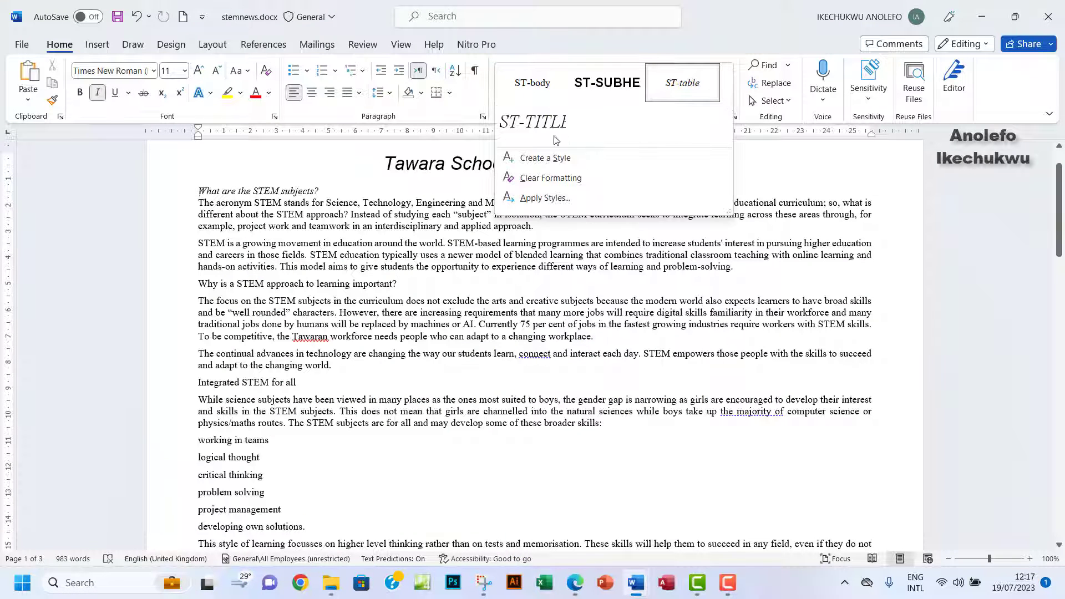
Create a new ST-bullet style based on Normal in Times New Roman.
{"action": "left_click", "coordinate": [601, 166]}
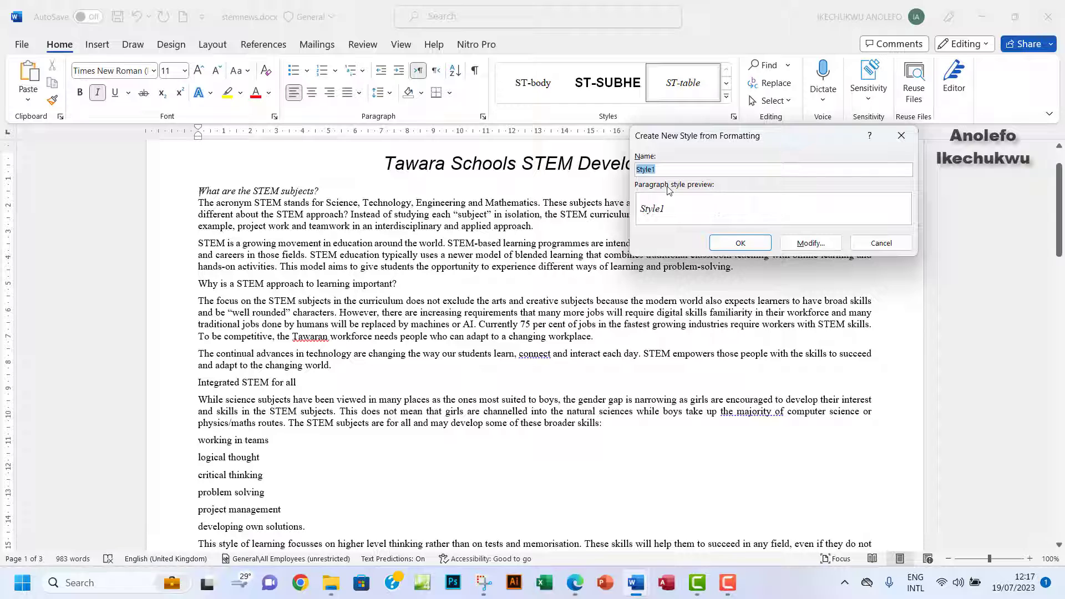
{"action": "type", "text": "ST-bullet"}
{"action": "left_click", "coordinate": [810, 244]}
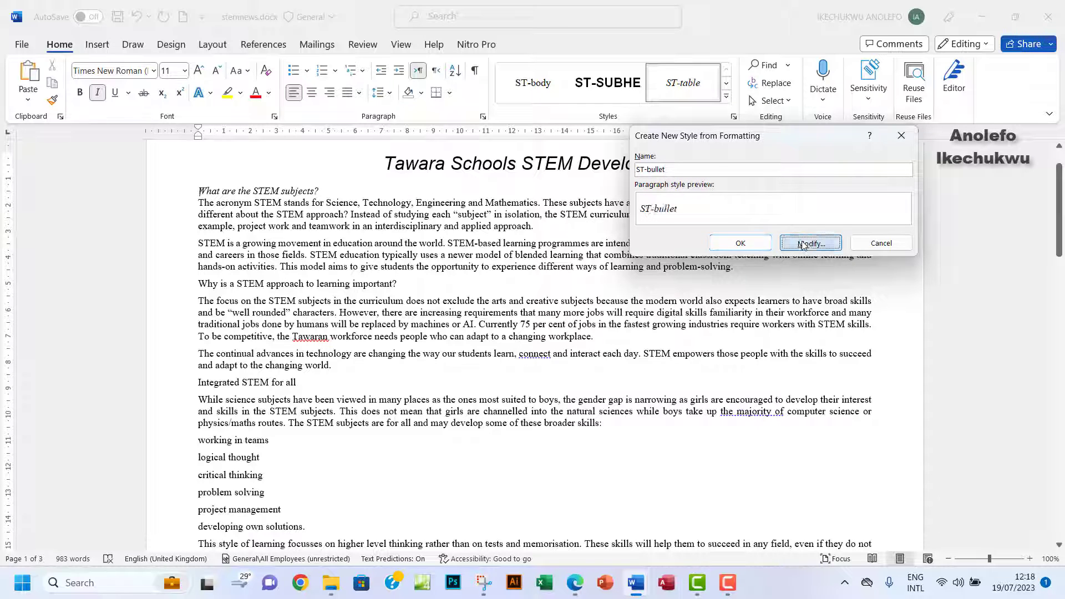
{"action": "left_click", "coordinate": [789, 208]}
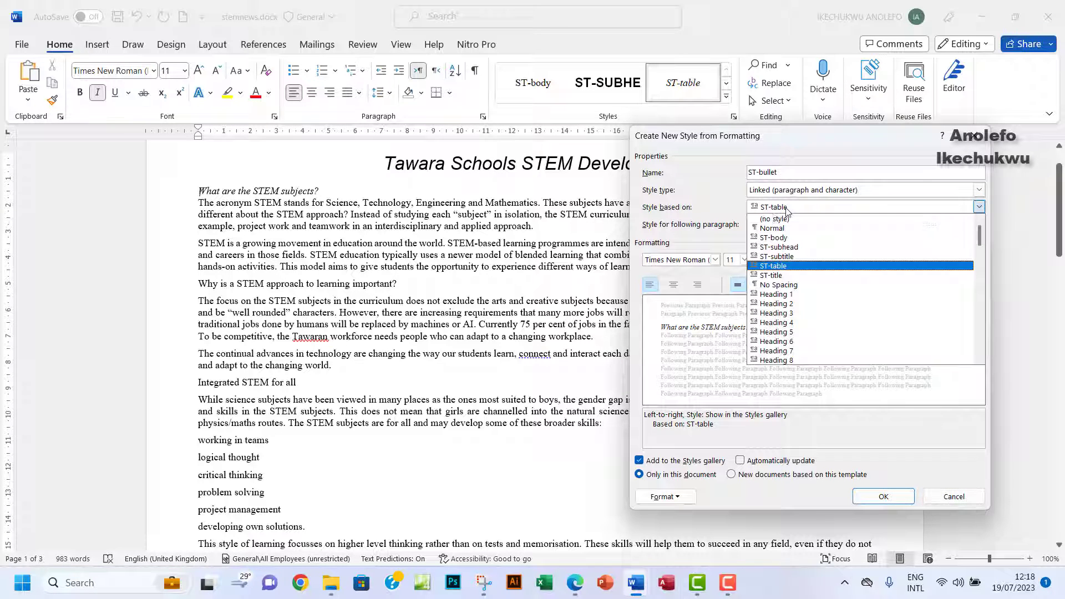
{"action": "left_click", "coordinate": [765, 229]}
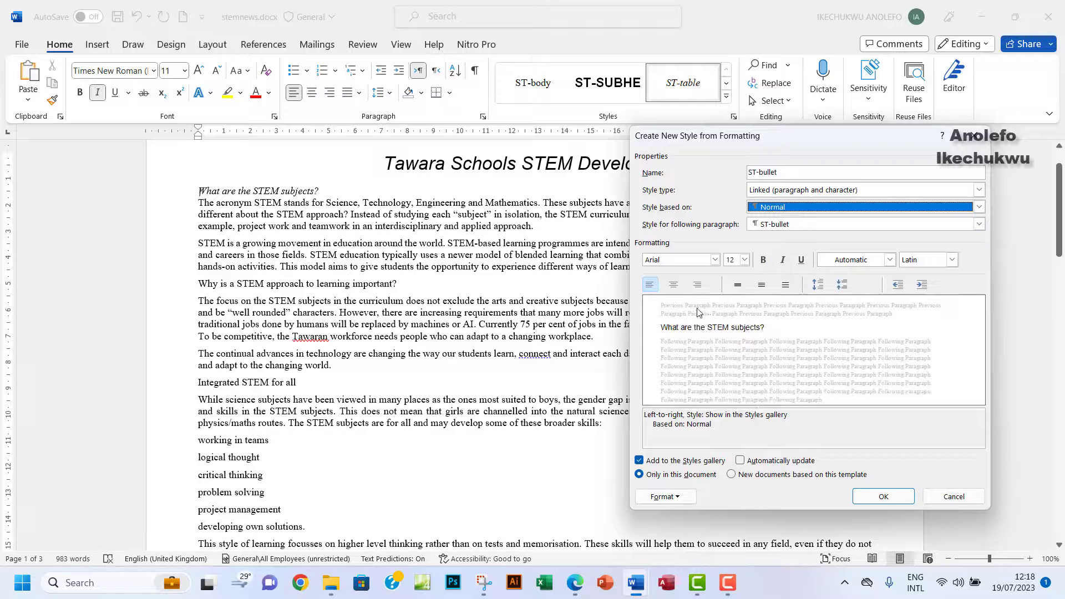
{"action": "left_click", "coordinate": [715, 260]}
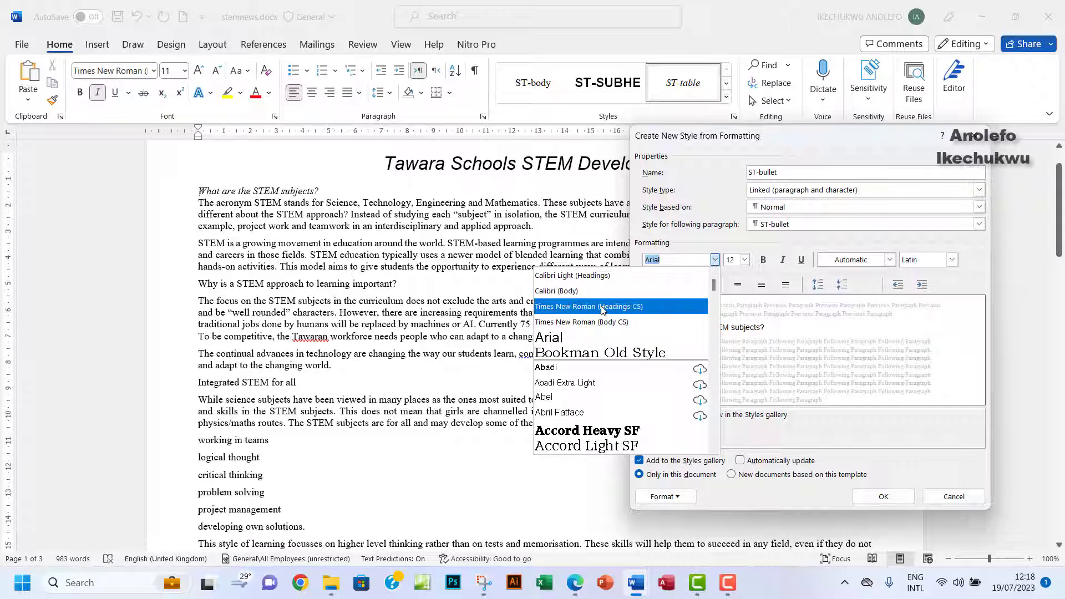
{"action": "left_click", "coordinate": [655, 305]}
Set ST-bullet's font size to 11 and mark the square-bullets requirement in the PDF.
{"action": "left_click", "coordinate": [575, 583]}
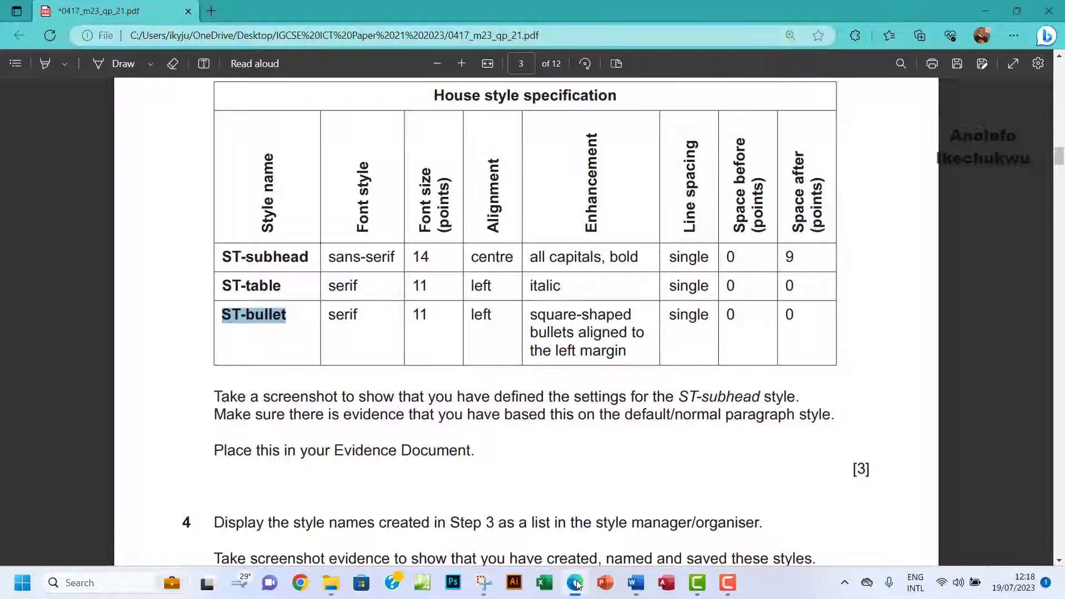
{"action": "left_click", "coordinate": [575, 583]}
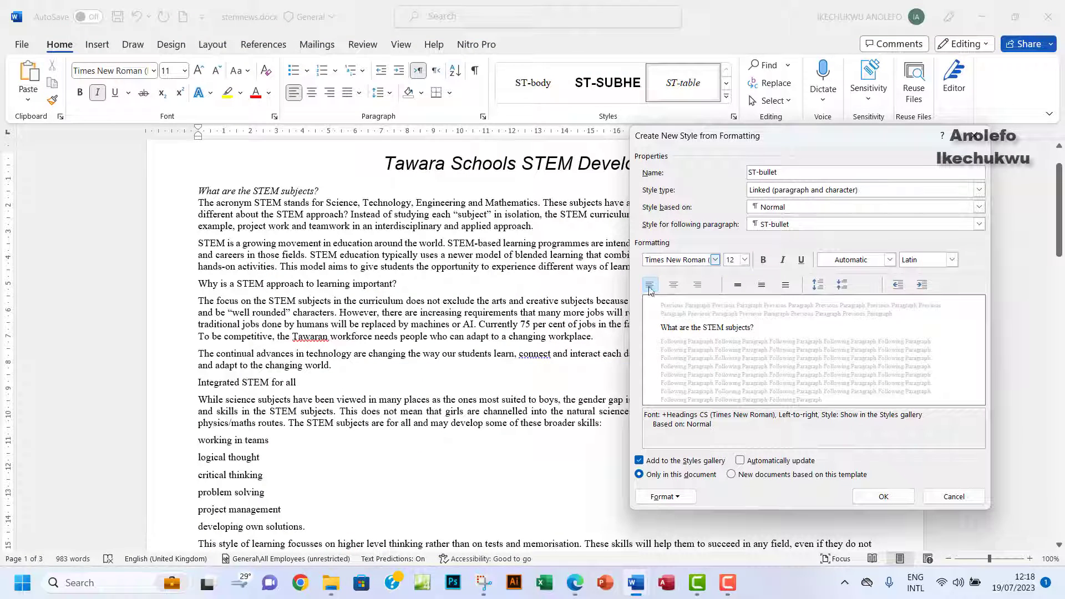
{"action": "left_click", "coordinate": [745, 260]}
{"action": "left_click", "coordinate": [732, 307]}
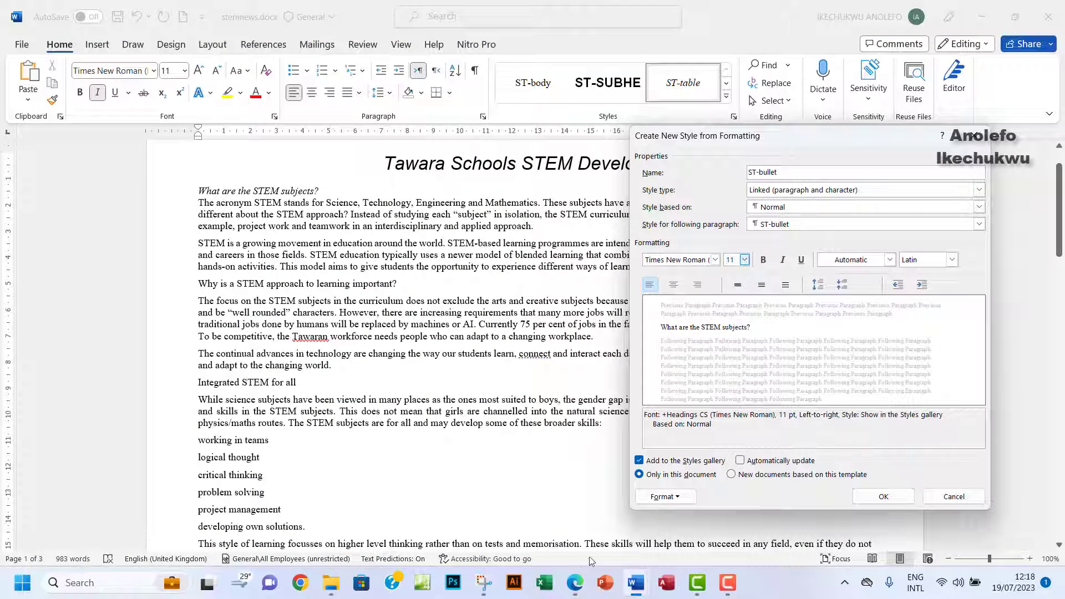
{"action": "left_click", "coordinate": [575, 583]}
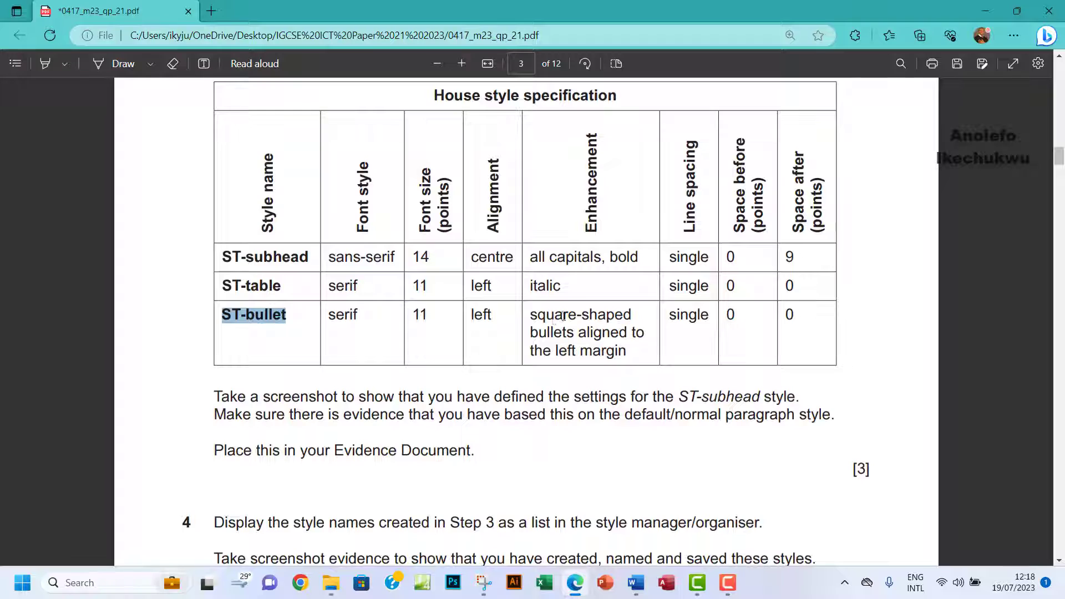
{"action": "left_click_drag", "start_coordinate": [531, 318], "coordinate": [626, 337]}
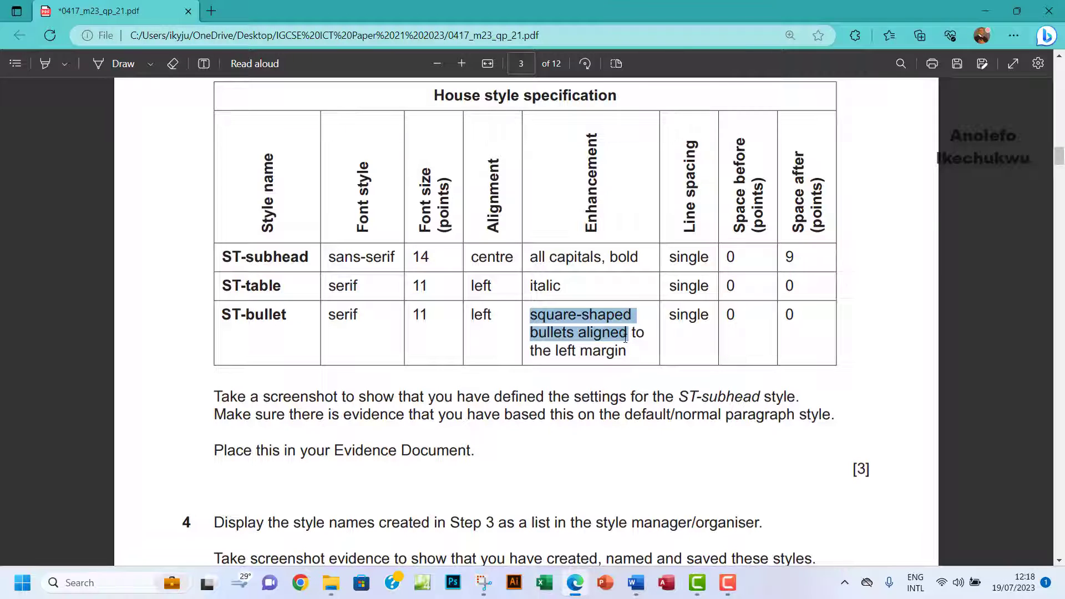
Look at ST-bullet's font settings and close them without changes.
{"action": "mouse_move", "coordinate": [635, 583]}
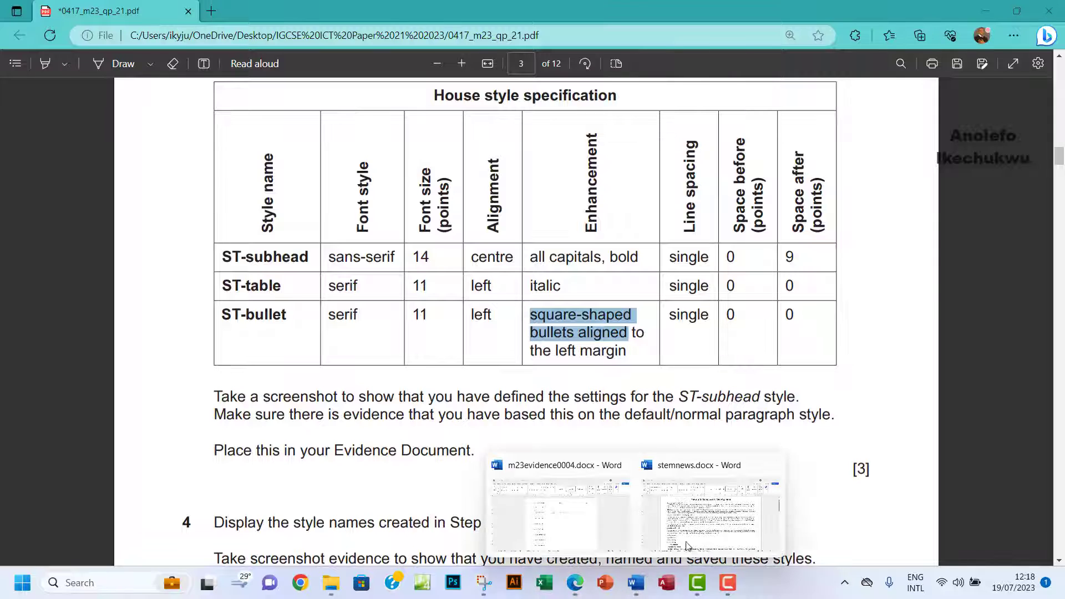
{"action": "left_click", "coordinate": [688, 547]}
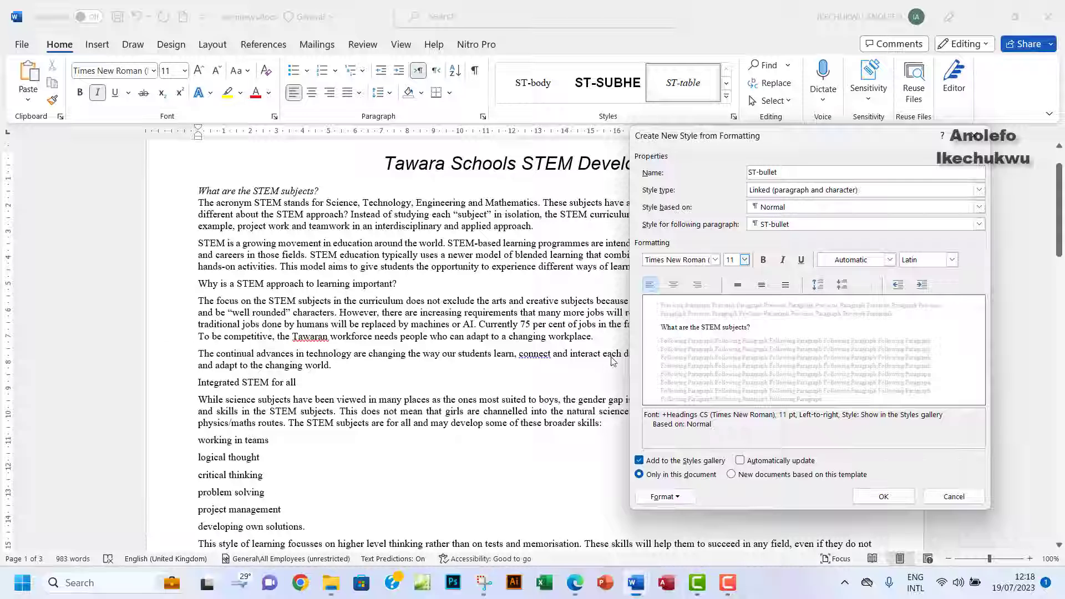
{"action": "left_click", "coordinate": [665, 494]}
{"action": "left_click", "coordinate": [631, 354]}
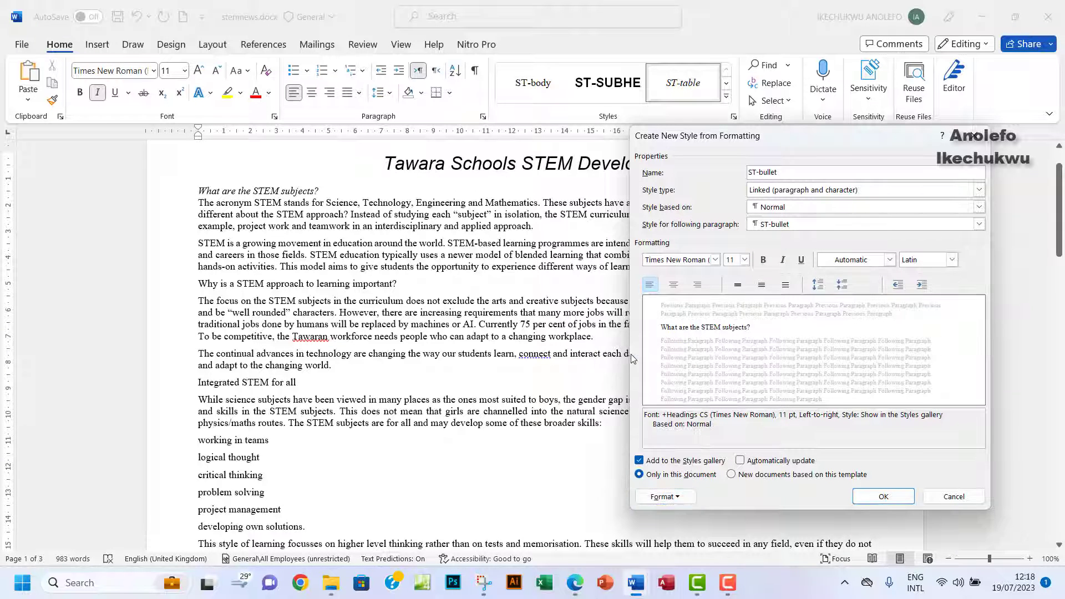
{"action": "left_click", "coordinate": [715, 81]}
{"action": "left_click", "coordinate": [666, 498]}
Choose the square bullet in ST-bullet's Numbering settings, then recheck the exam paper.
{"action": "left_click", "coordinate": [657, 451]}
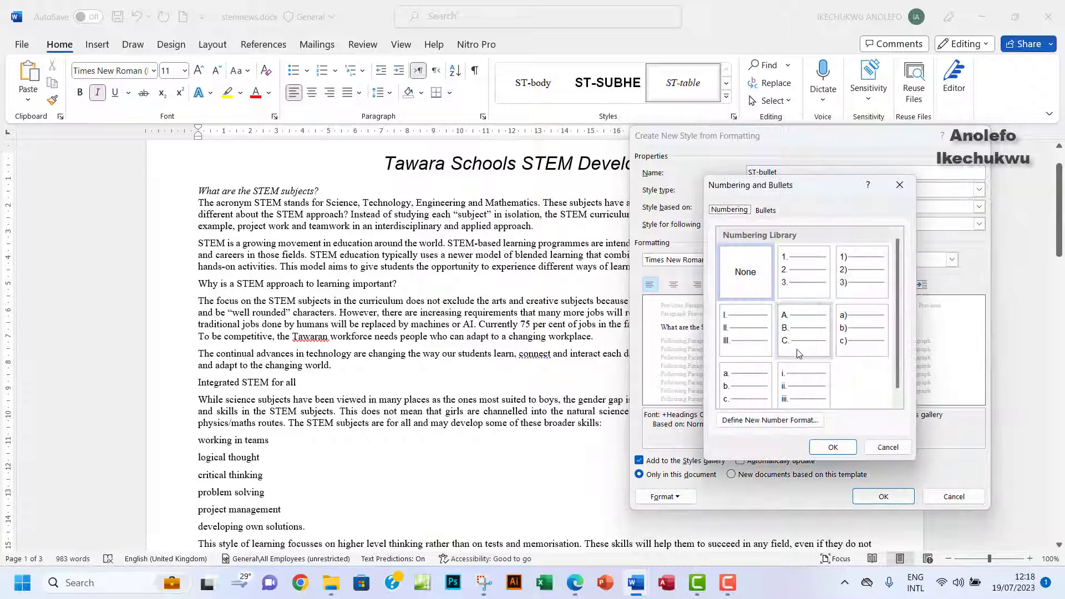
{"action": "left_click", "coordinate": [766, 210]}
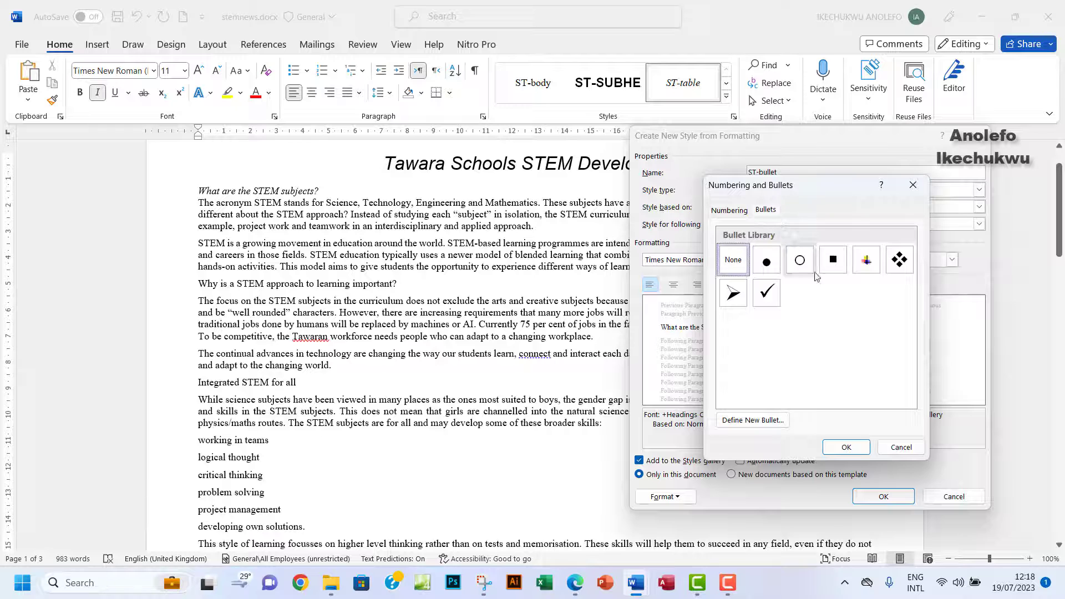
{"action": "left_click", "coordinate": [833, 264]}
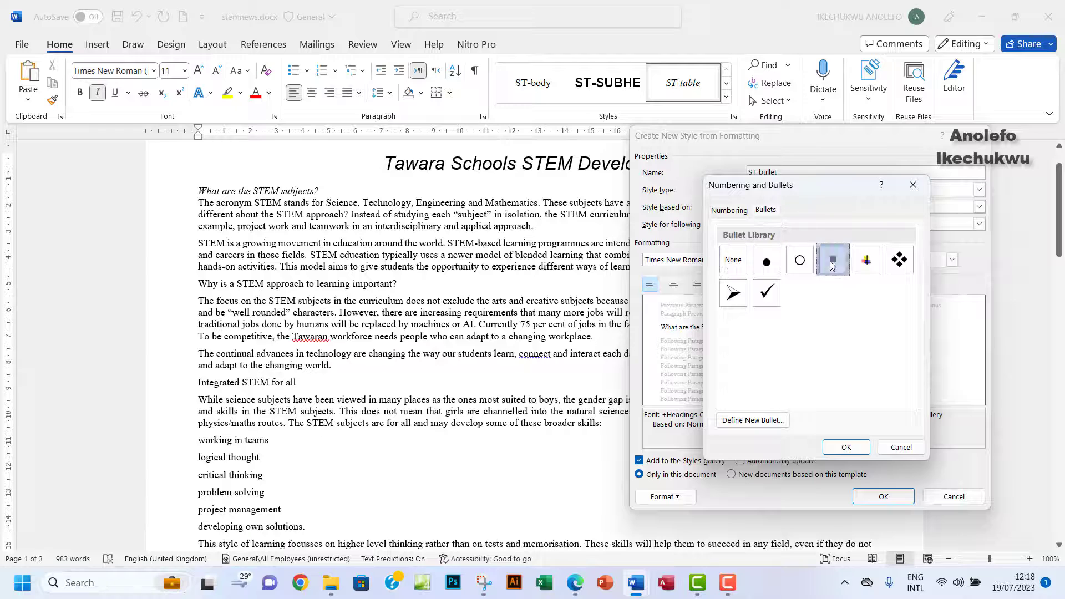
{"action": "left_click", "coordinate": [846, 448]}
{"action": "left_click", "coordinate": [577, 583]}
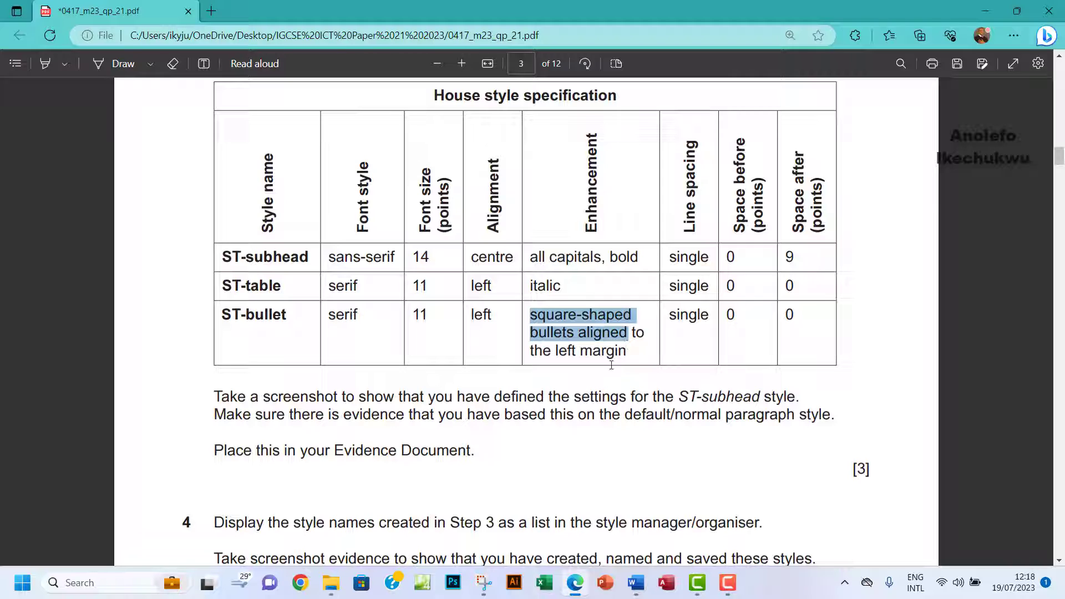
{"action": "mouse_move", "coordinate": [636, 582]}
{"action": "left_click", "coordinate": [724, 507]}
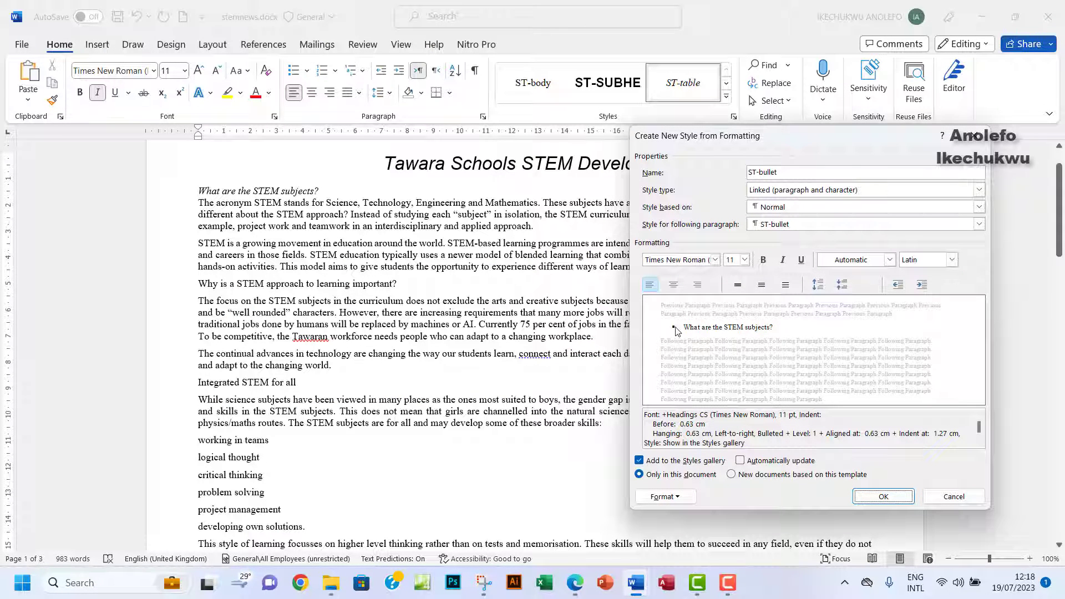
Move ST-bullet's bullets to the left margin, give it single spacing and 0 pt after, then create it.
{"action": "left_click", "coordinate": [897, 286]}
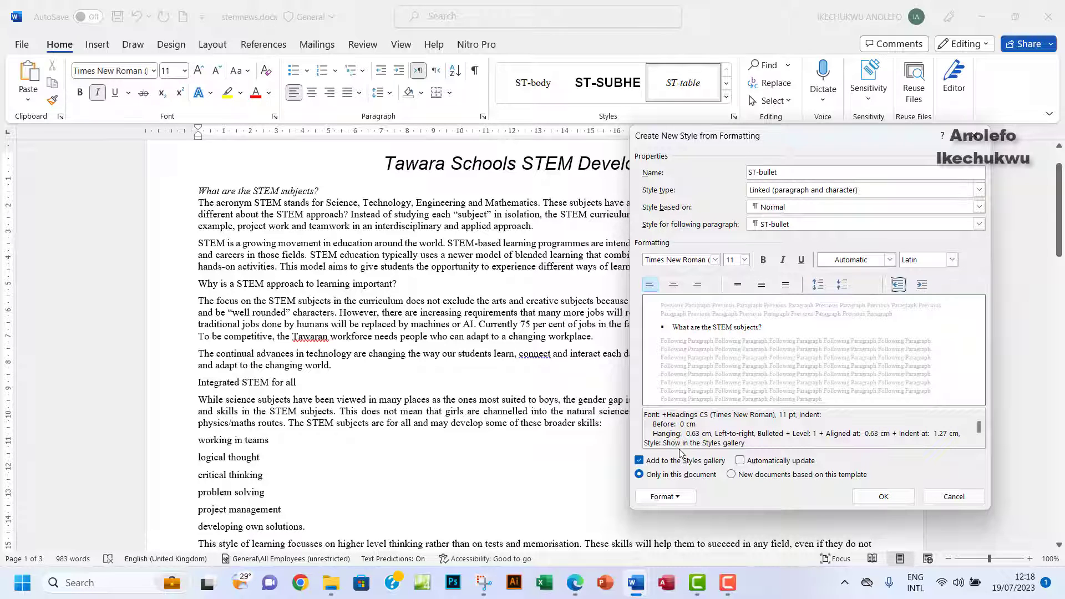
{"action": "left_click", "coordinate": [666, 496]}
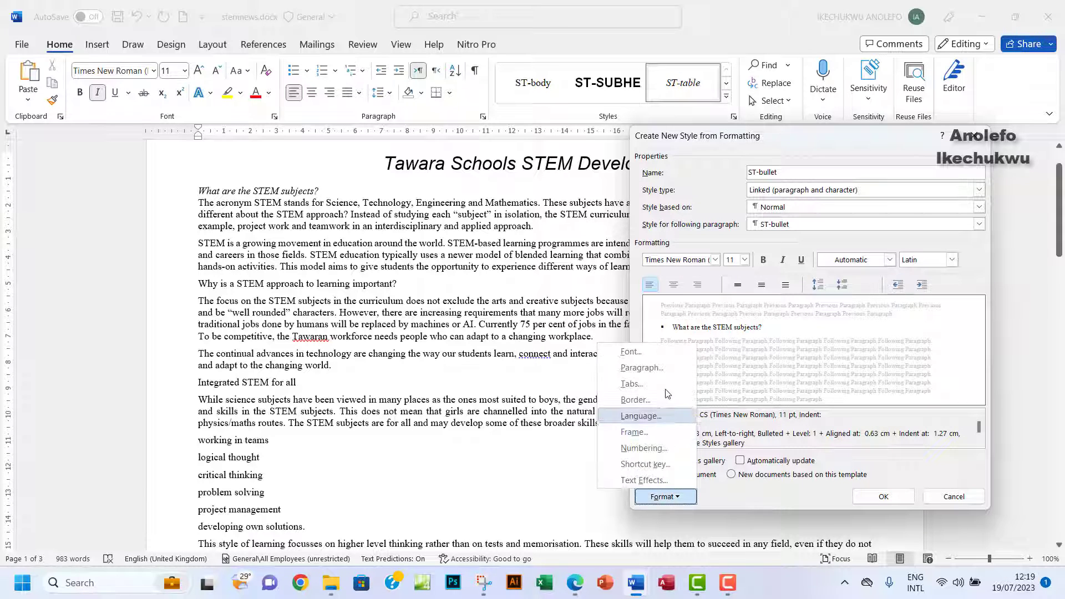
{"action": "left_click", "coordinate": [649, 374]}
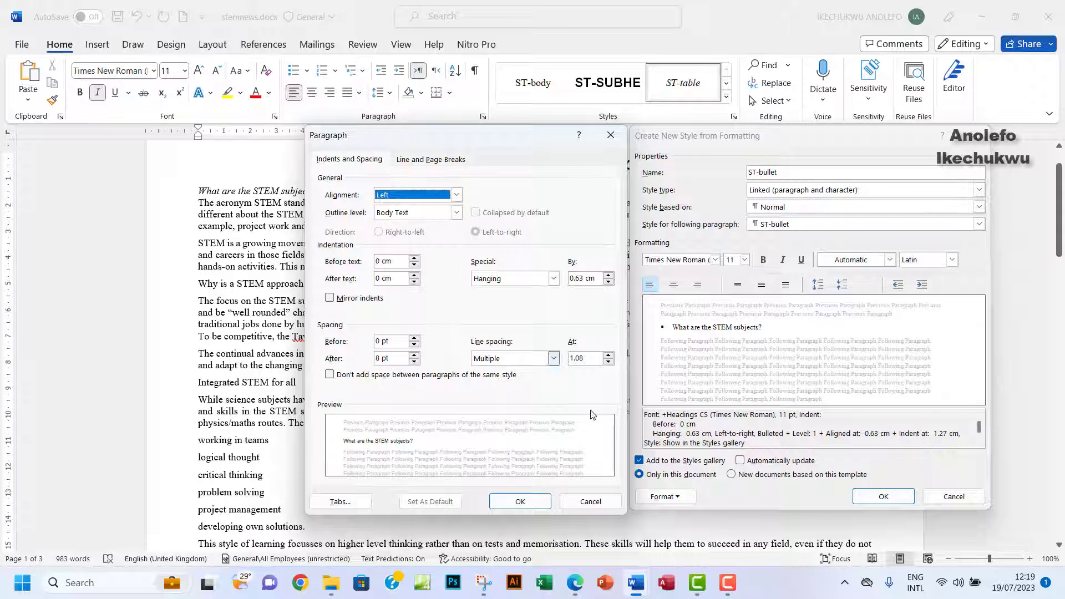
{"action": "left_click", "coordinate": [578, 595]}
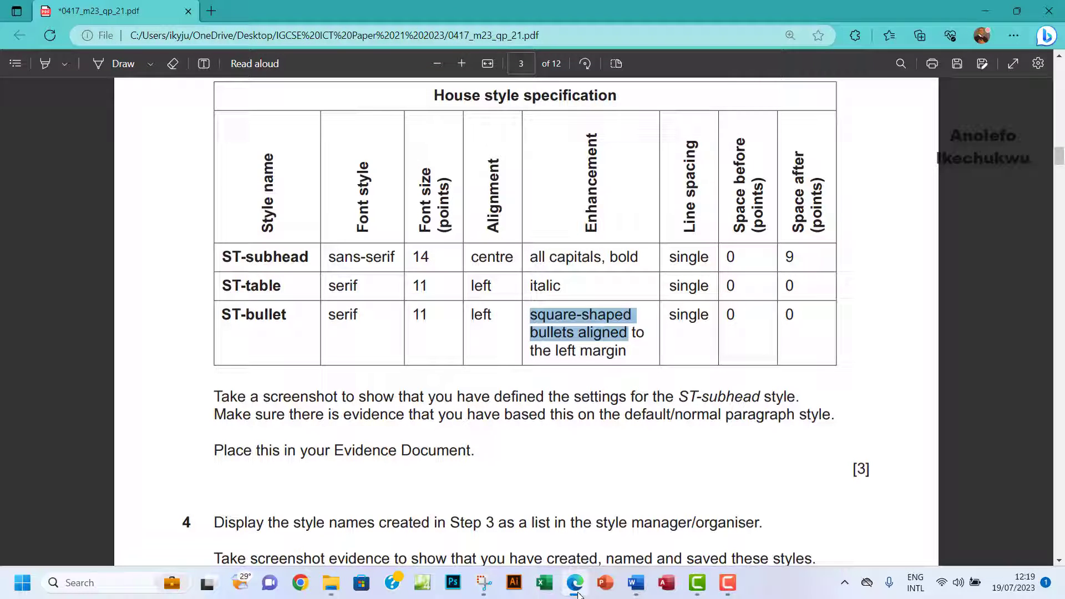
{"action": "left_click", "coordinate": [579, 595]}
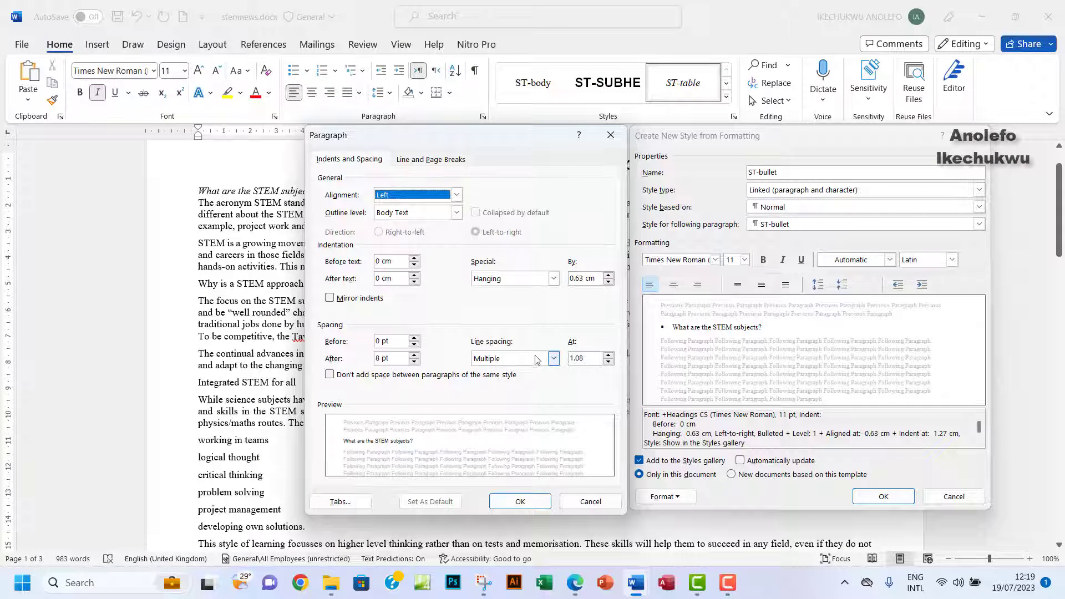
{"action": "left_click", "coordinate": [553, 359]}
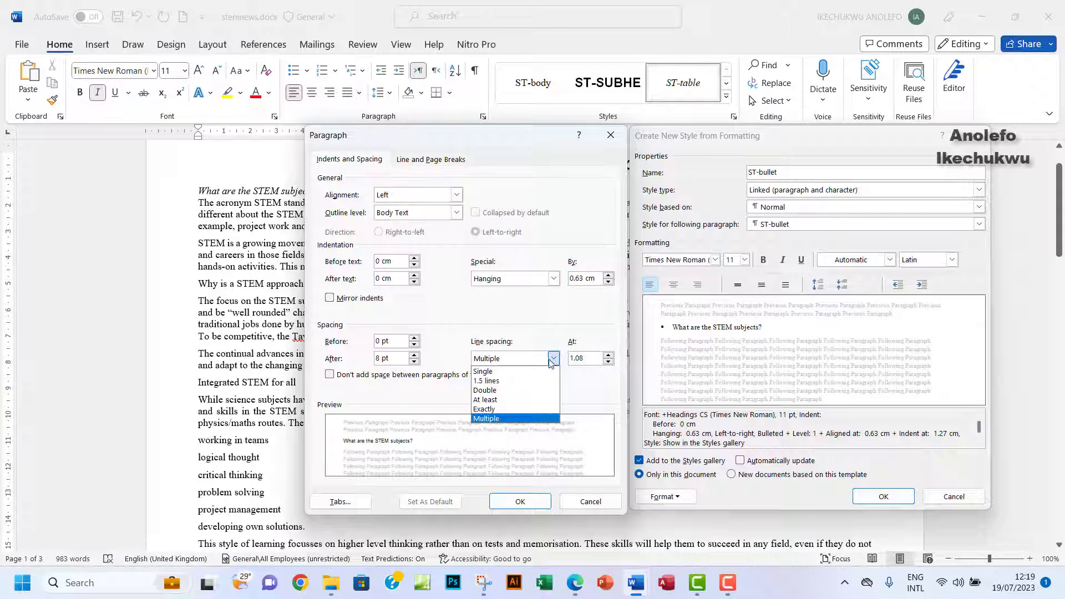
{"action": "left_click", "coordinate": [486, 371]}
{"action": "left_click_drag", "start_coordinate": [380, 358], "coordinate": [363, 361]}
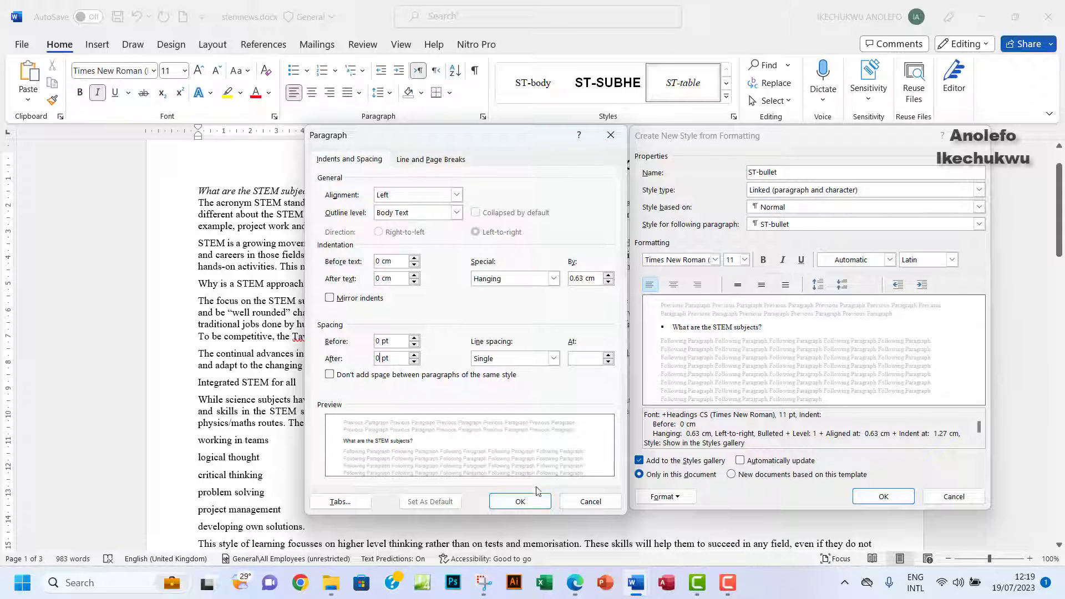
{"action": "left_click", "coordinate": [528, 501]}
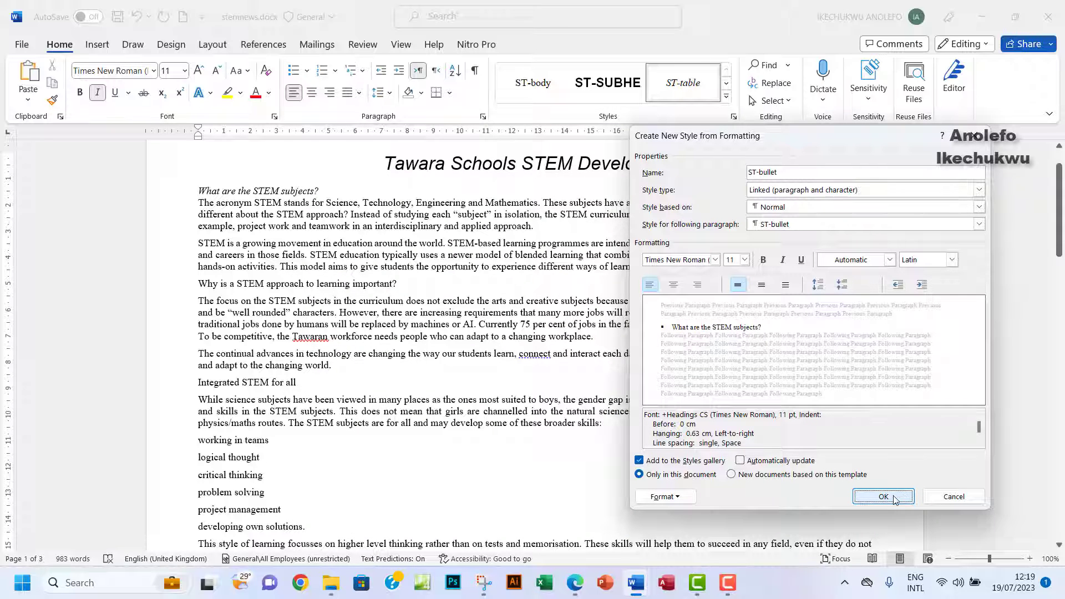
{"action": "left_click", "coordinate": [883, 497]}
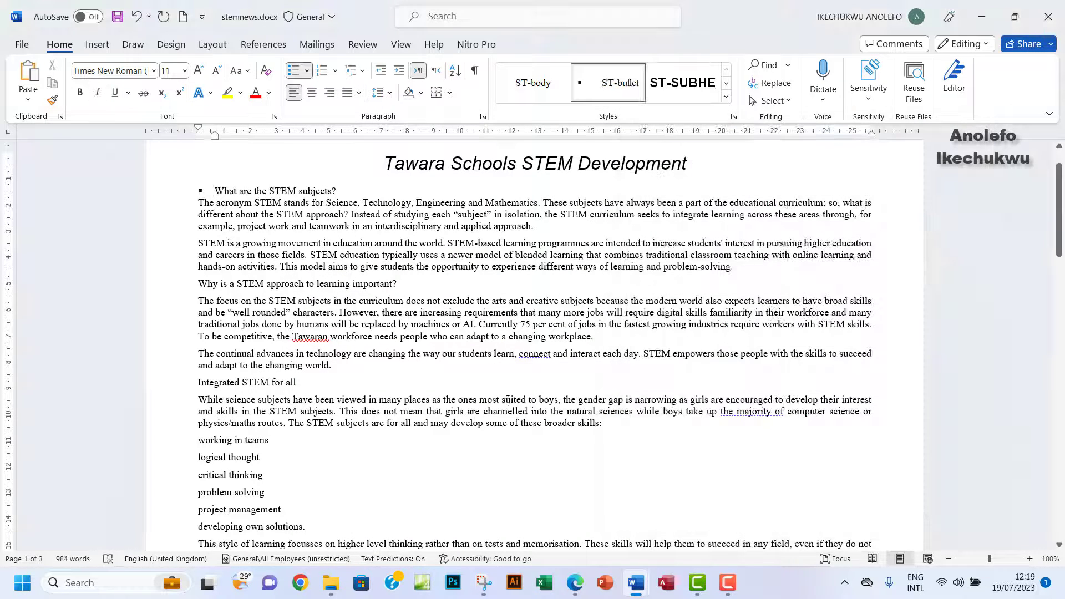
{"action": "left_click", "coordinate": [575, 583]}
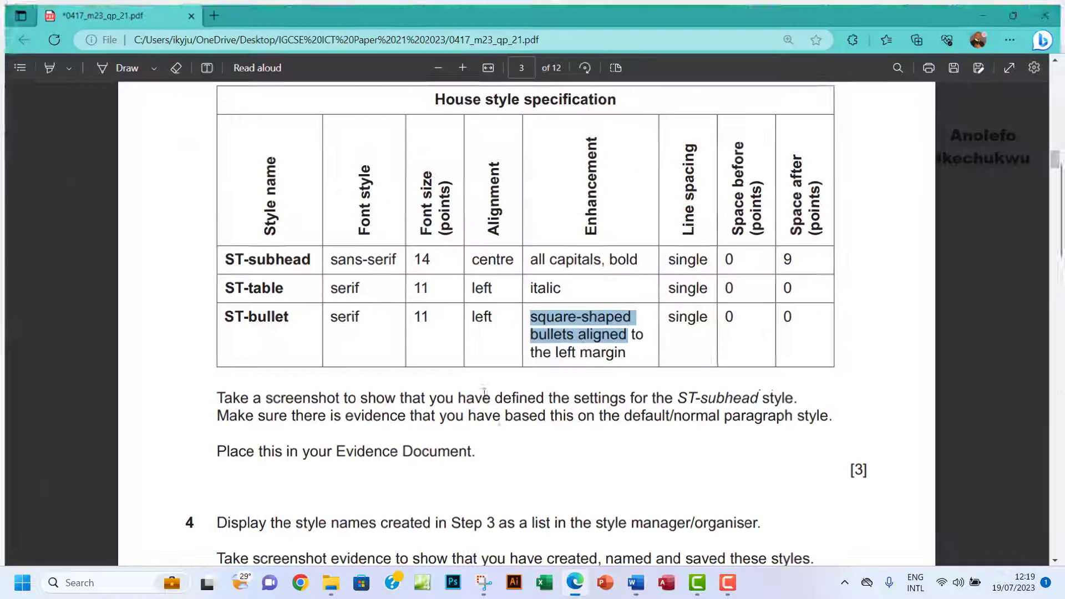
{"action": "scroll", "coordinate": [488, 367], "scroll_direction": "down", "scroll_amount": 1}
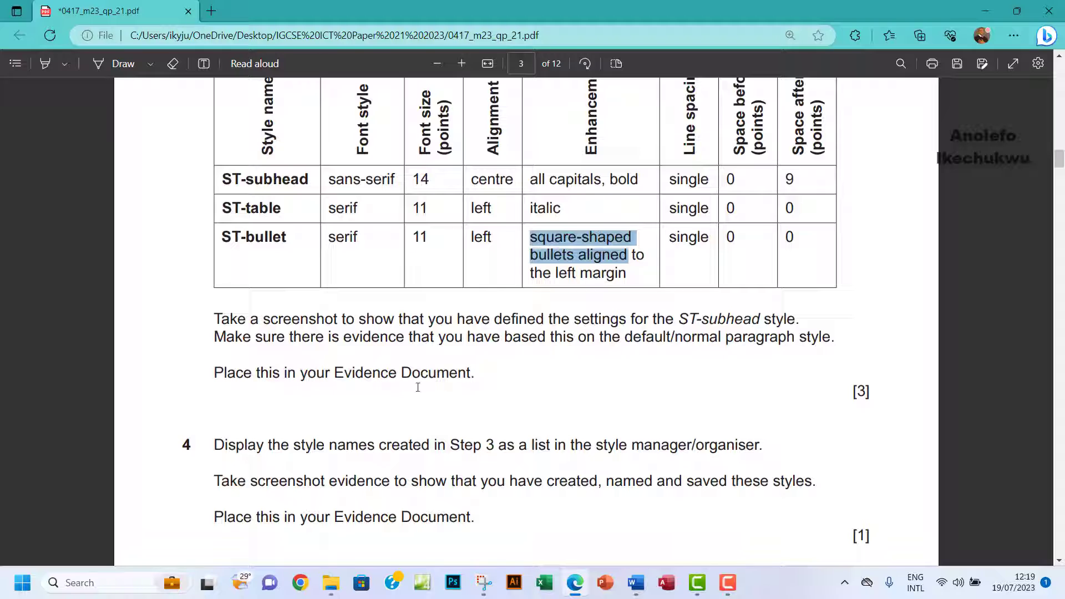
{"action": "scroll", "coordinate": [418, 387], "scroll_direction": "up", "scroll_amount": 1}
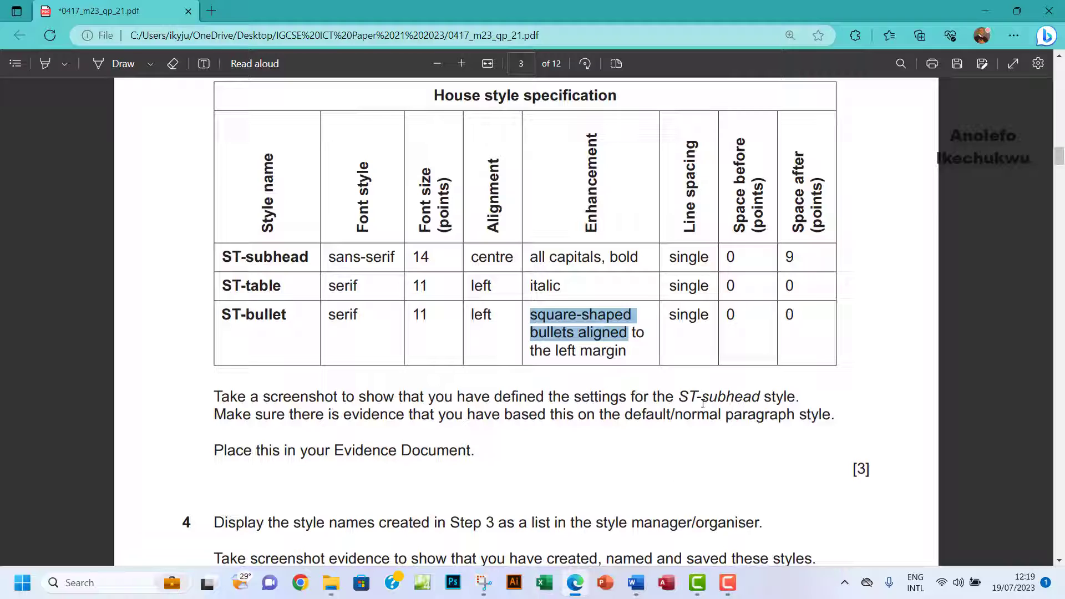
{"action": "left_click_drag", "start_coordinate": [682, 398], "coordinate": [761, 395]}
{"action": "left_click", "coordinate": [636, 583]}
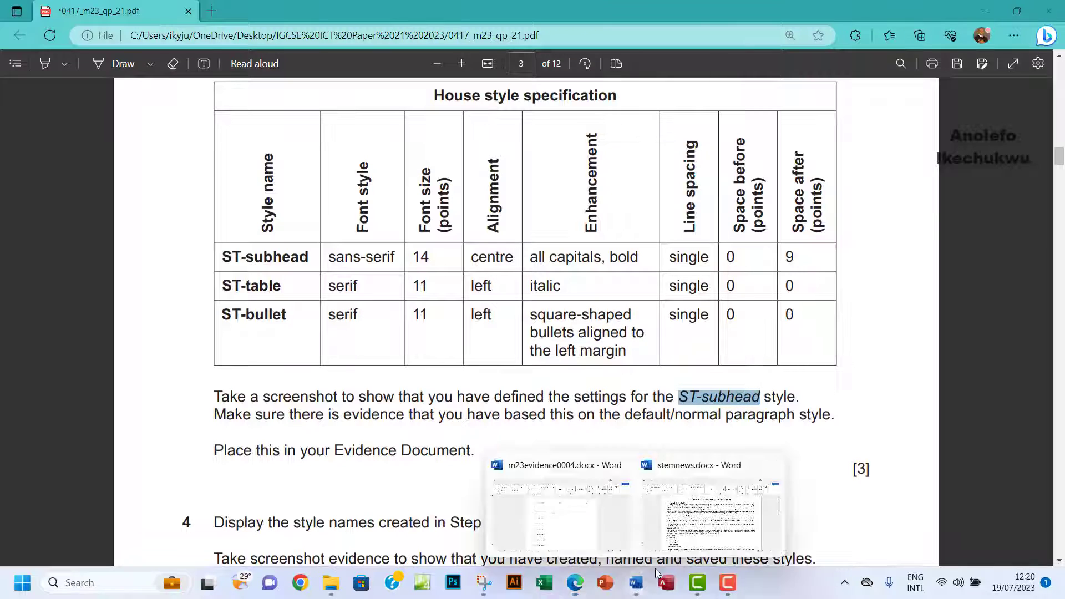
{"action": "left_click", "coordinate": [698, 503]}
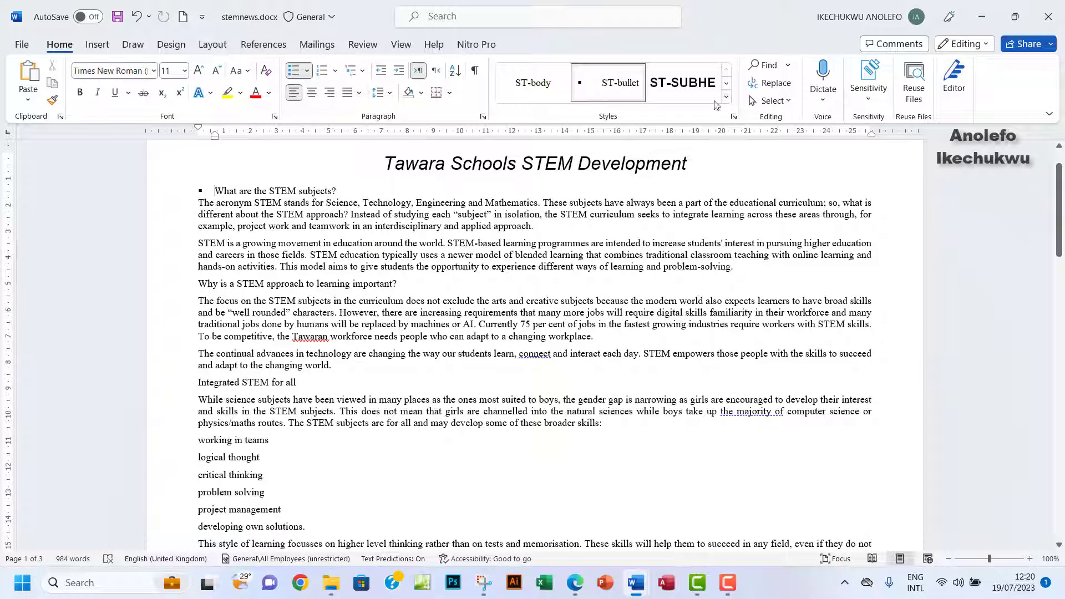
Open and enlarge the Styles pane, then bring up Modify Style for ST-subhead.
{"action": "left_click", "coordinate": [734, 117]}
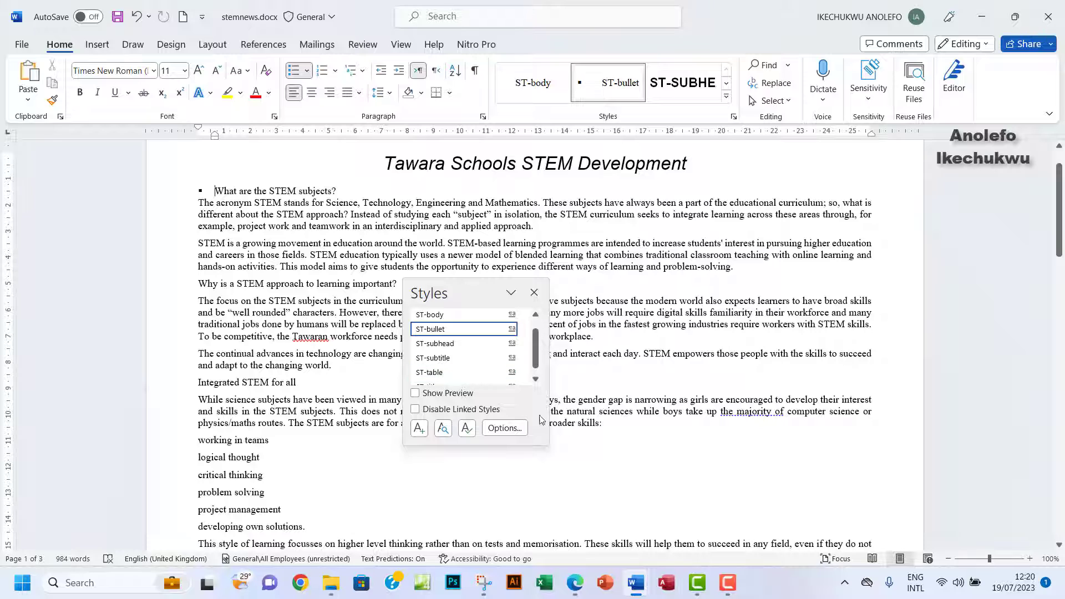
{"action": "left_click_drag", "start_coordinate": [545, 447], "coordinate": [560, 481]}
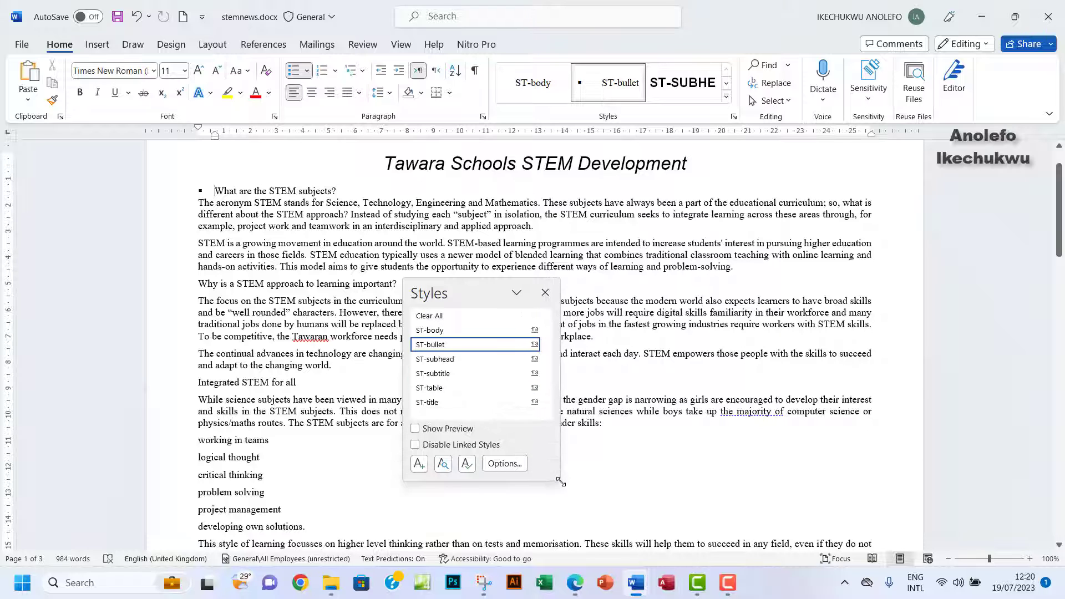
{"action": "right_click", "coordinate": [448, 363]}
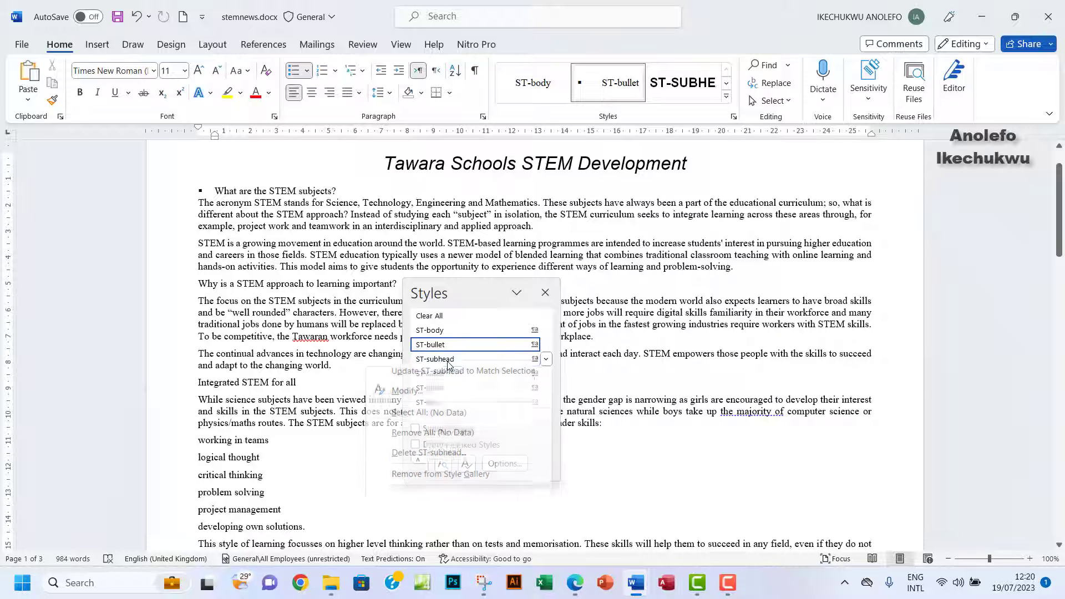
{"action": "left_click", "coordinate": [409, 398]}
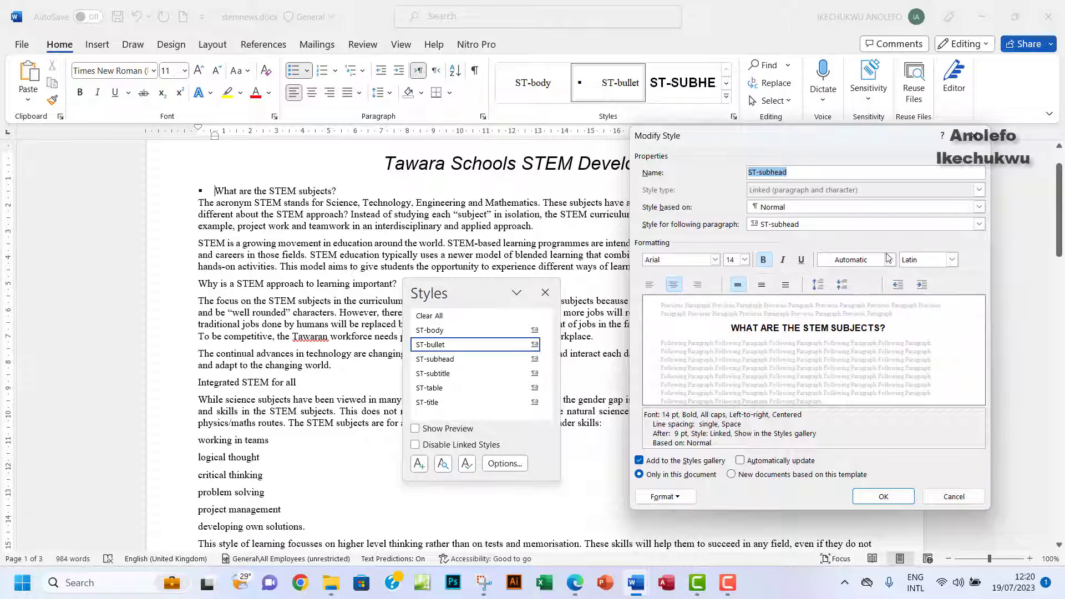
Display ST-subhead's Paragraph settings and start a new Snipping Tool capture.
{"action": "left_click", "coordinate": [665, 497]}
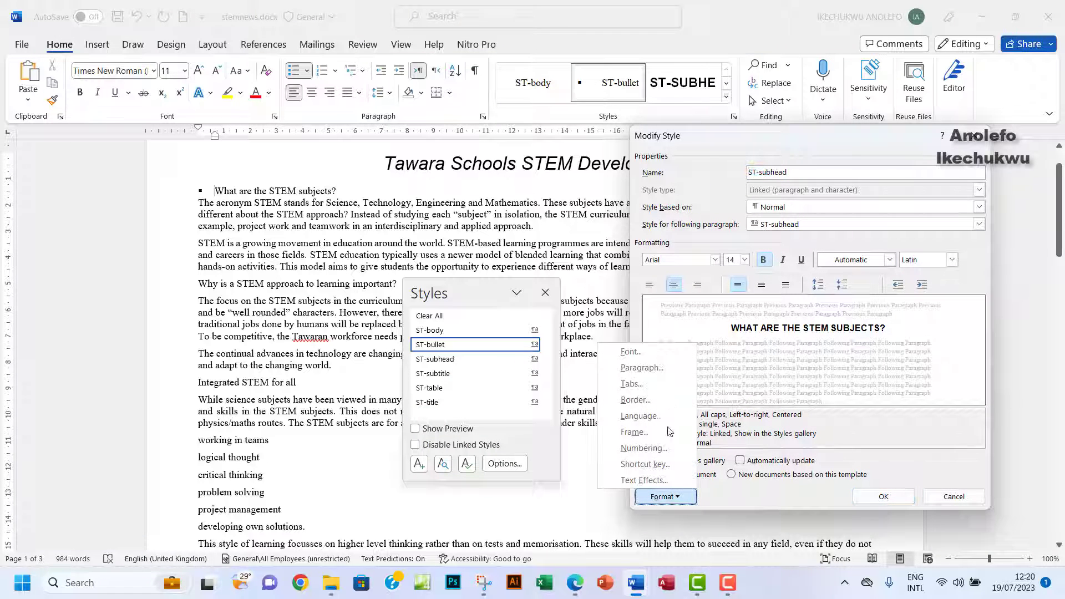
{"action": "left_click", "coordinate": [642, 368]}
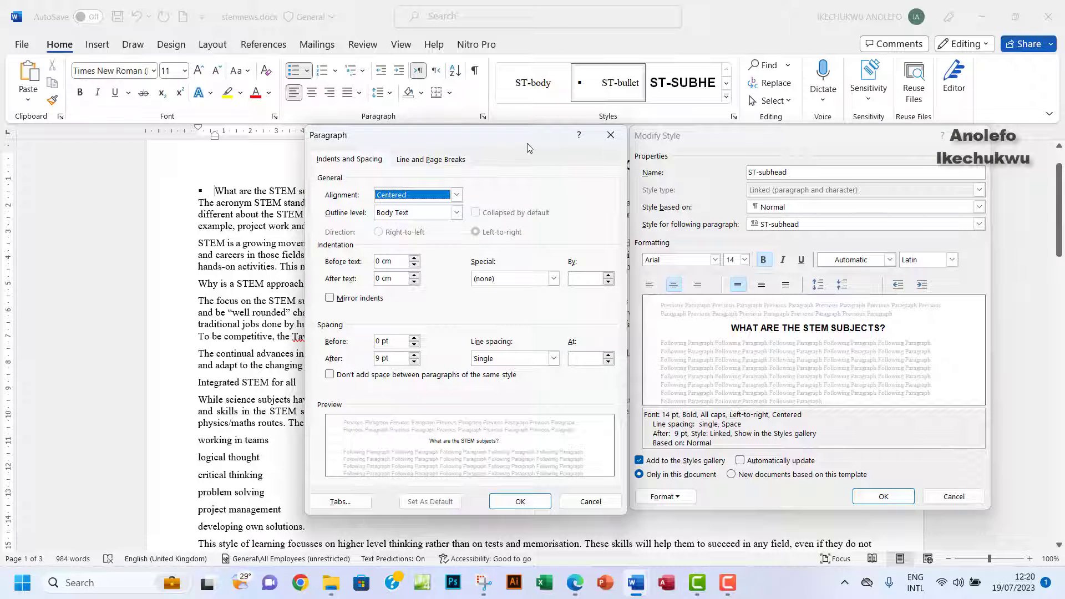
{"action": "left_click_drag", "start_coordinate": [528, 143], "coordinate": [530, 143]}
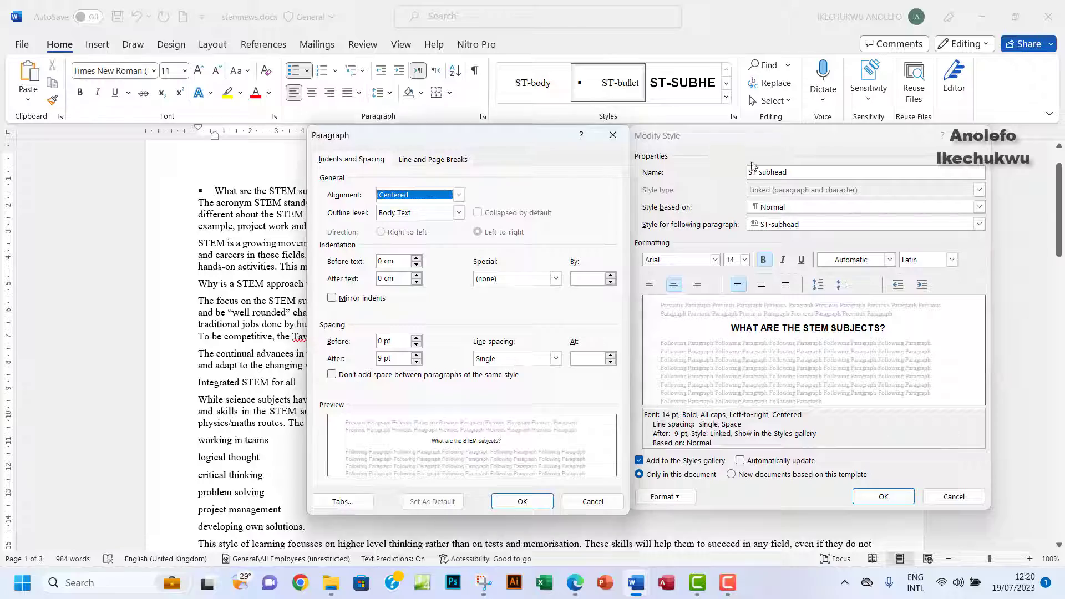
{"action": "left_click", "coordinate": [484, 582]}
{"action": "left_click", "coordinate": [402, 37]}
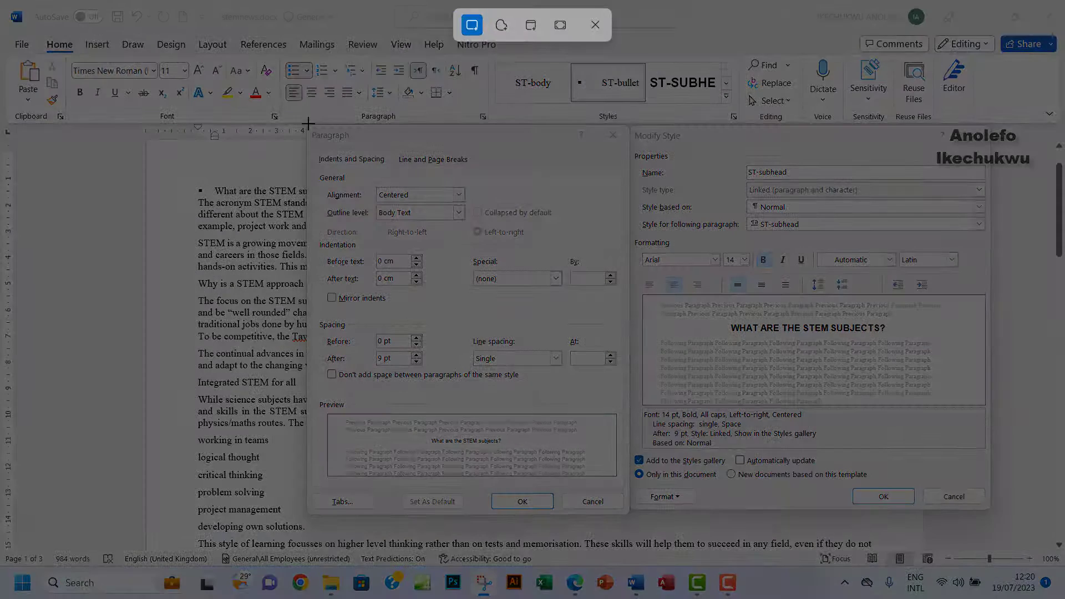
Snip the ST-subhead Paragraph and Modify Style dialogs, then close them and the Styles pane.
{"action": "left_click_drag", "start_coordinate": [309, 124], "coordinate": [991, 512]}
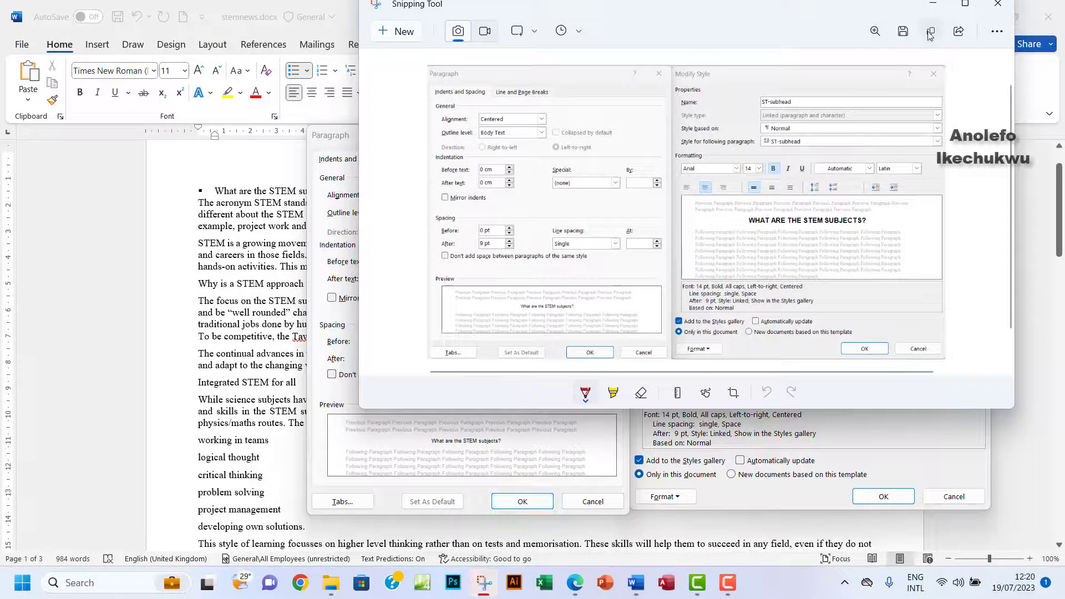
{"action": "left_click", "coordinate": [998, 4]}
{"action": "left_click", "coordinate": [522, 501]}
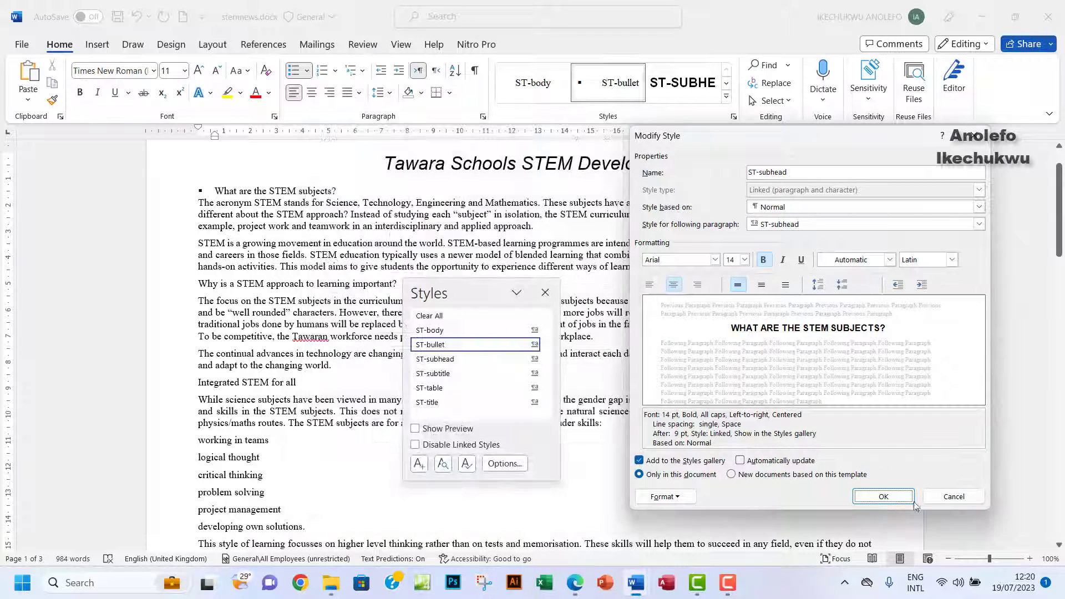
{"action": "left_click", "coordinate": [883, 497]}
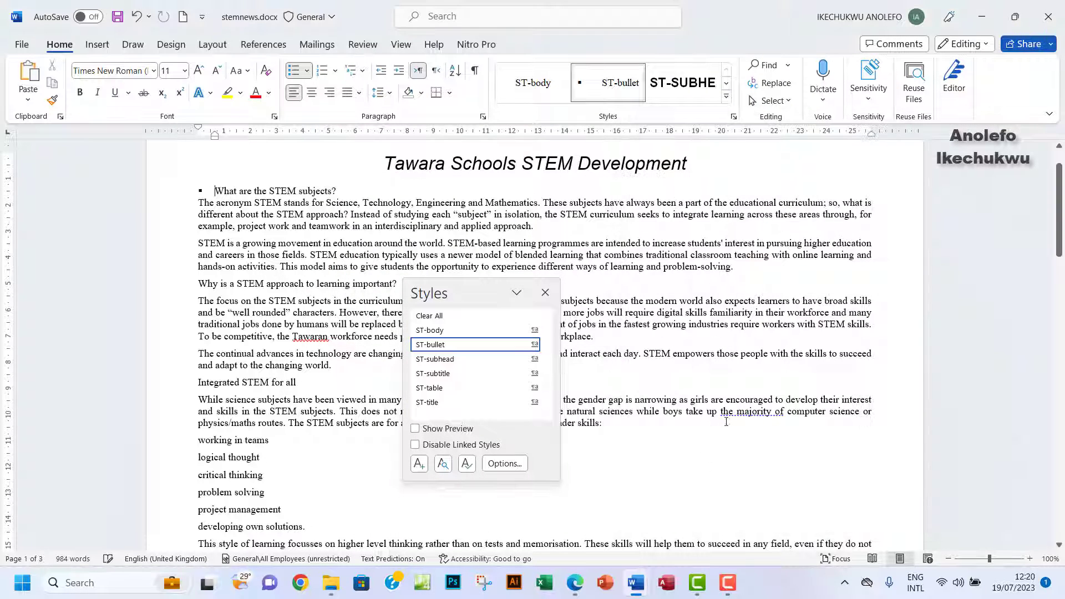
{"action": "left_click", "coordinate": [545, 293]}
Paste the screenshot under Step 3 – EVIDENCE 2 in m23evidence0004.docx.
{"action": "mouse_move", "coordinate": [631, 589]}
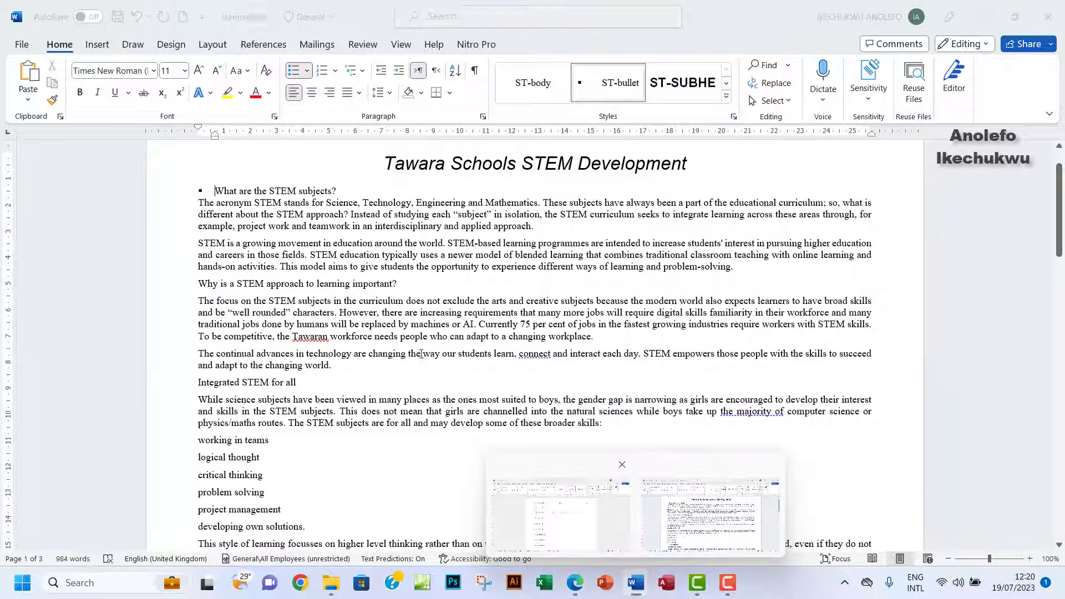
{"action": "left_click", "coordinate": [555, 514]}
{"action": "left_click", "coordinate": [353, 327]}
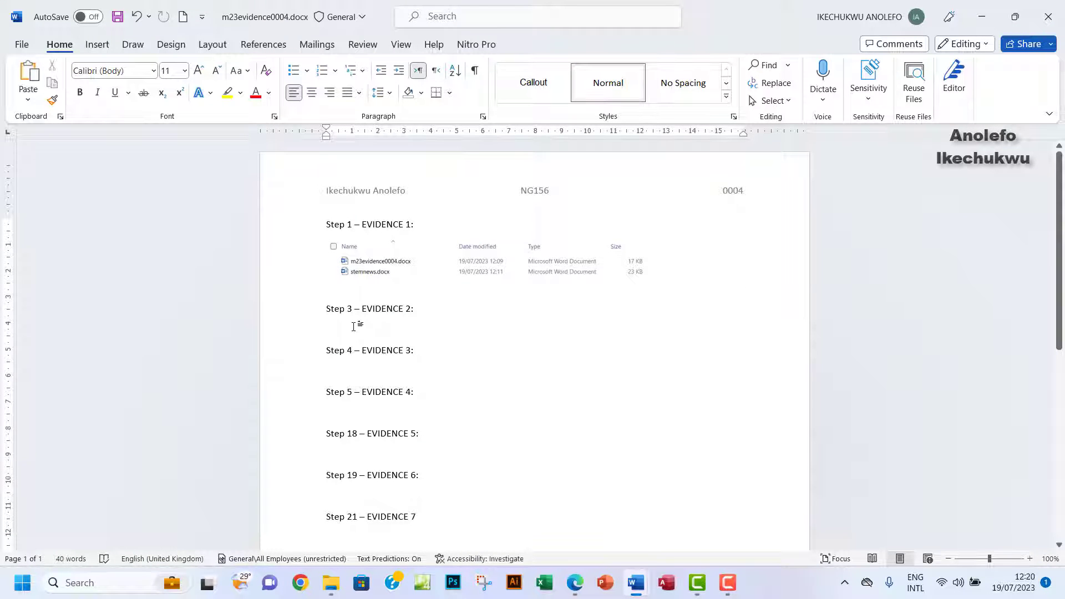
{"action": "key", "text": "ctrl+v"}
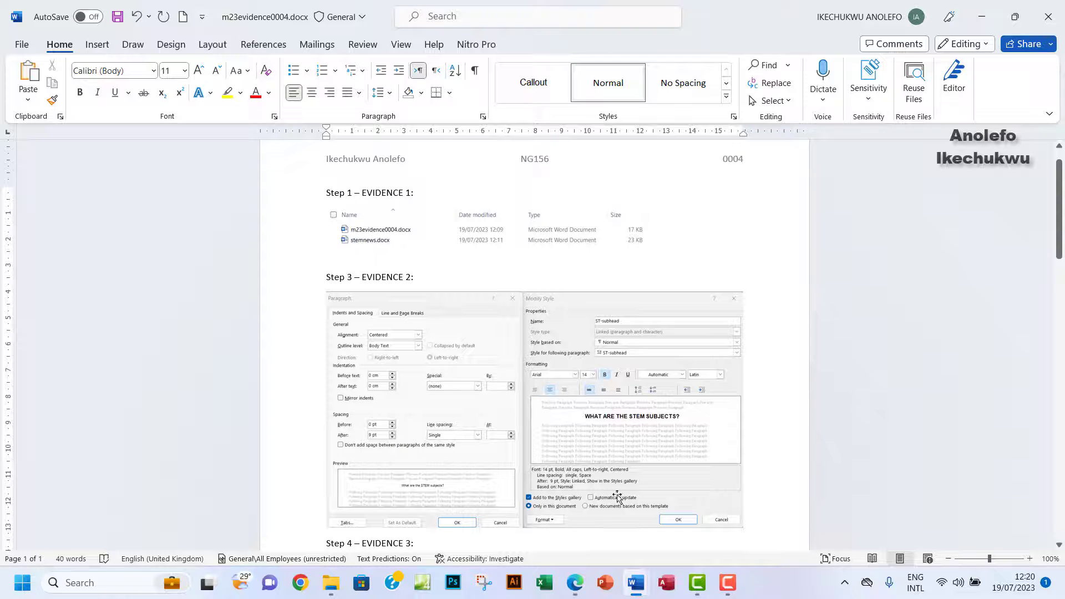
{"action": "left_click", "coordinate": [575, 583]}
{"action": "scroll", "coordinate": [480, 372], "scroll_direction": "down", "scroll_amount": 2}
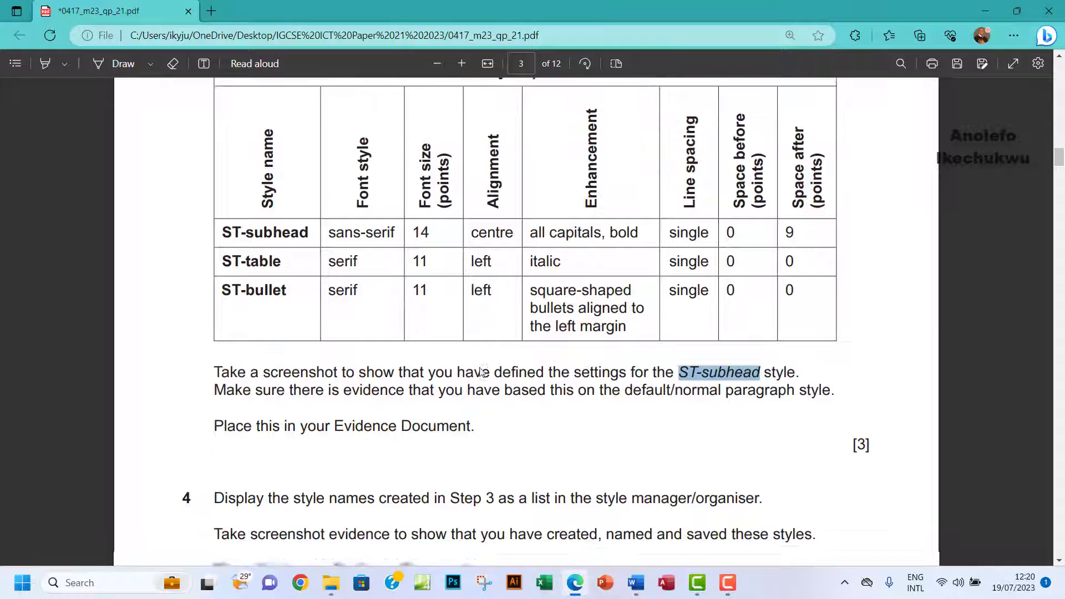
Highlight 'Place this in your Evidence Document' in the exam paper, then return to stemnews.docx.
{"action": "left_click", "coordinate": [45, 64]}
{"action": "left_click_drag", "start_coordinate": [214, 295], "coordinate": [487, 303]}
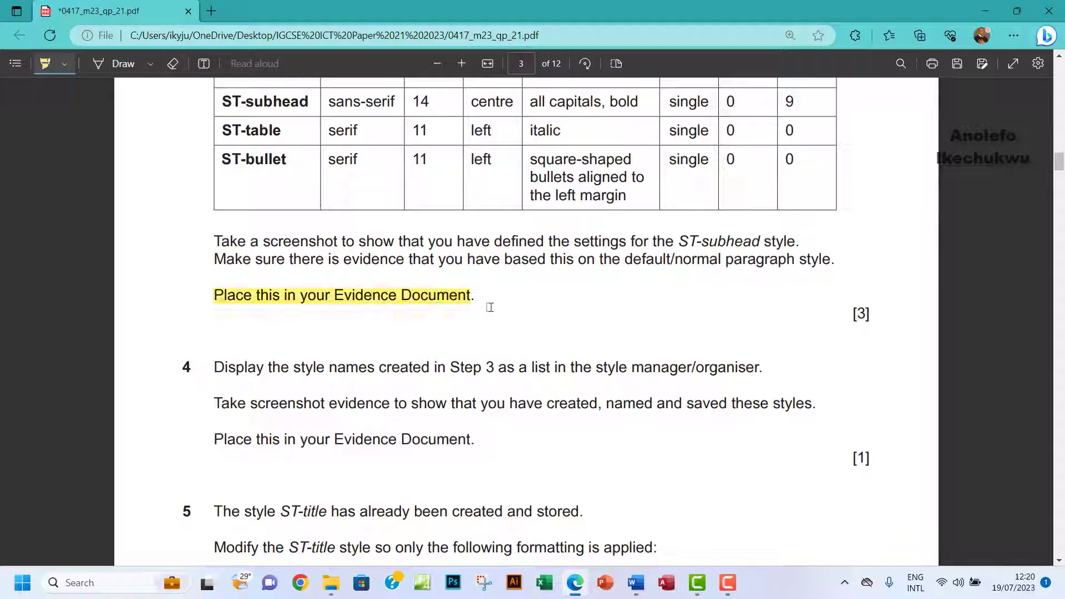
{"action": "left_click", "coordinate": [45, 63]}
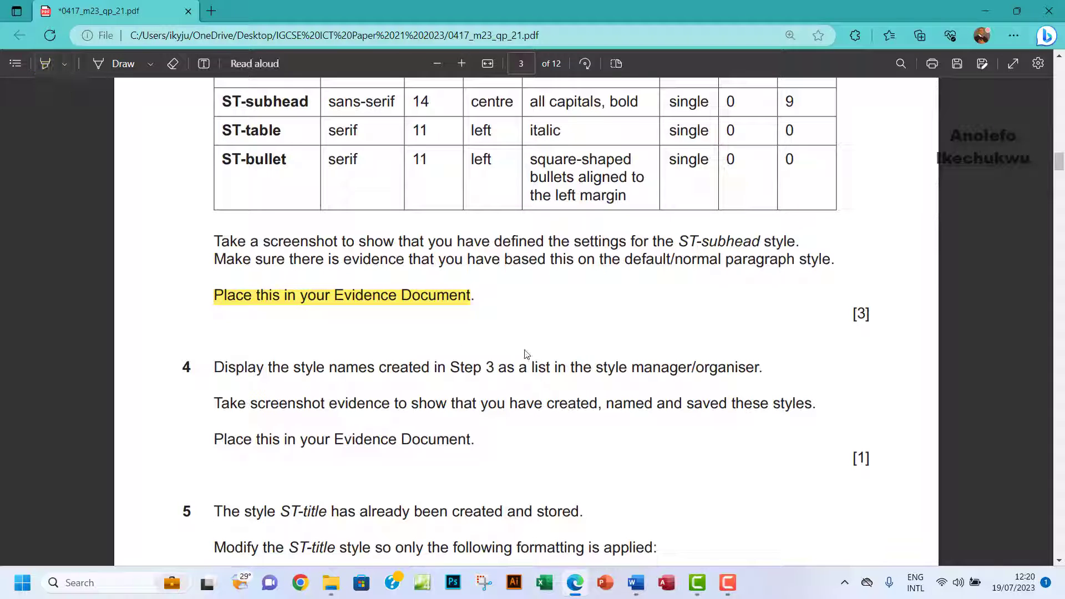
{"action": "scroll", "coordinate": [526, 354], "scroll_direction": "down", "scroll_amount": 3}
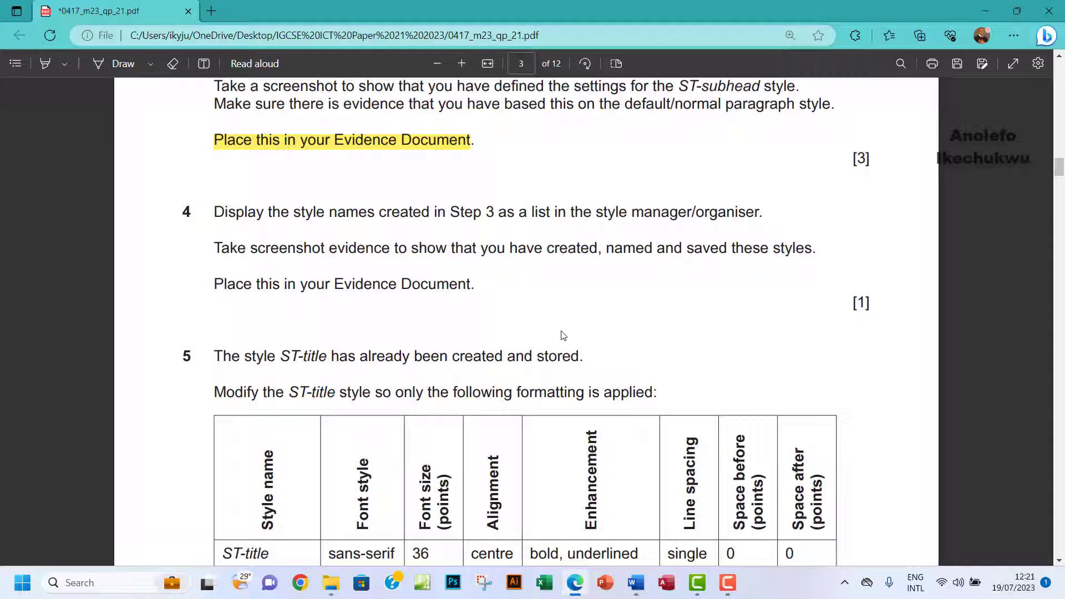
{"action": "left_click", "coordinate": [636, 586]}
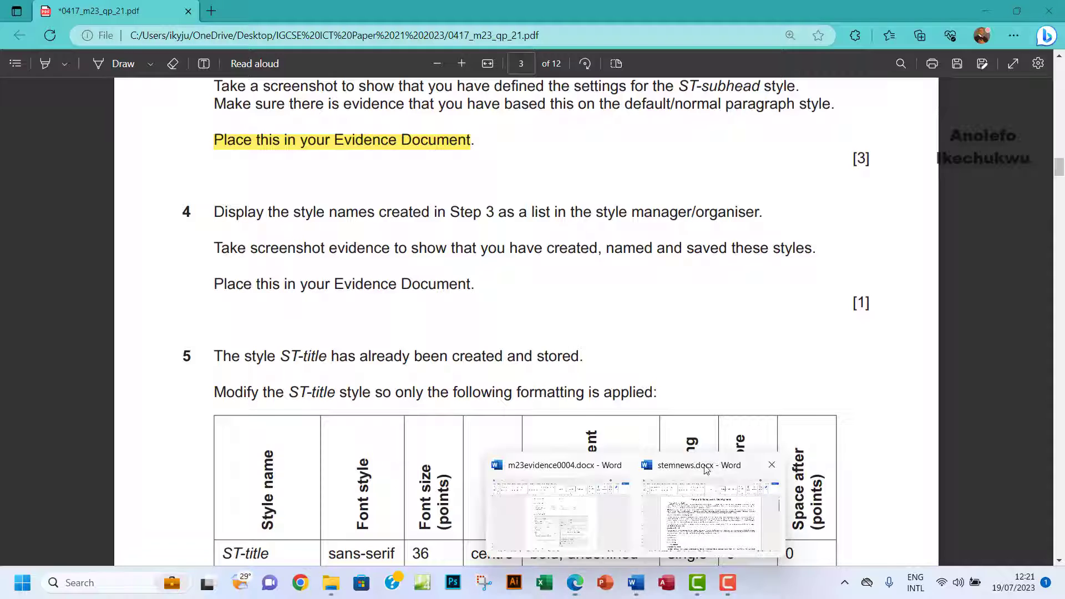
{"action": "left_click", "coordinate": [701, 519]}
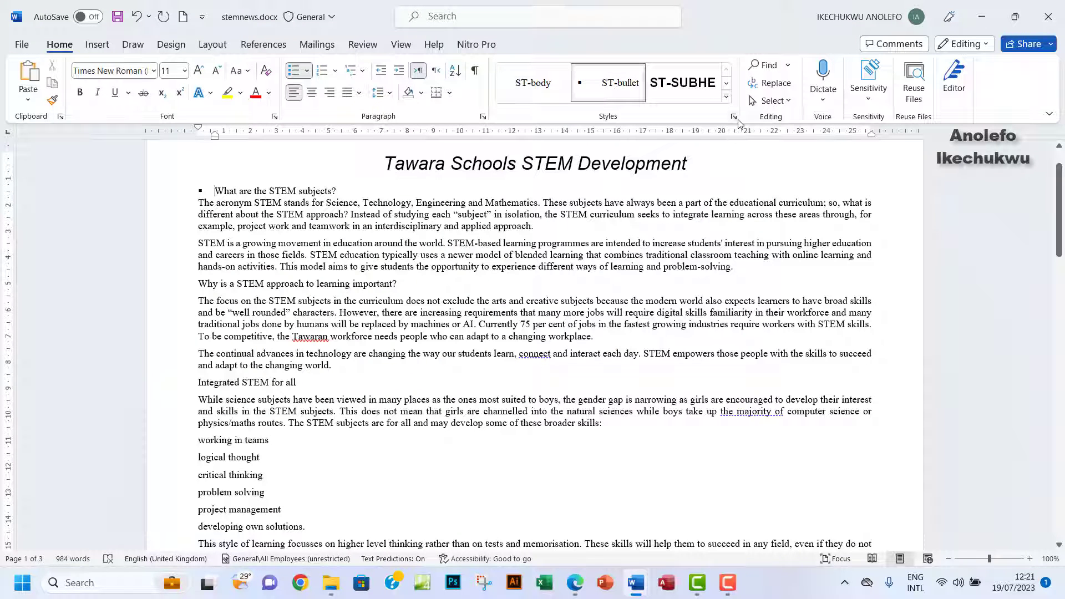
Enlarge the Styles pane and snip the six ST styles with a 3-second delay.
{"action": "left_click", "coordinate": [735, 117]}
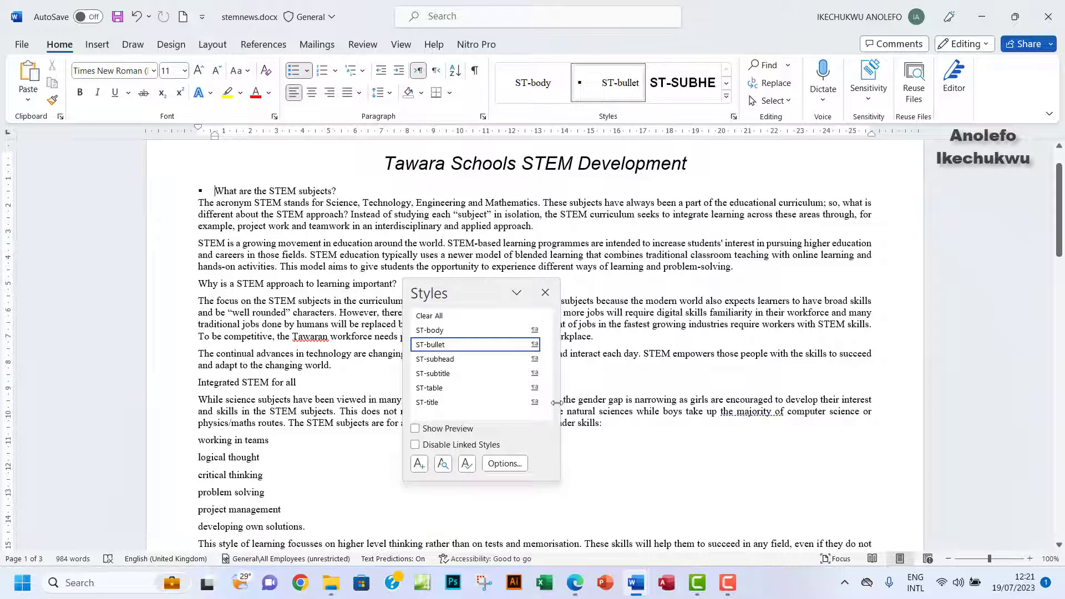
{"action": "left_click_drag", "start_coordinate": [561, 481], "coordinate": [568, 502]}
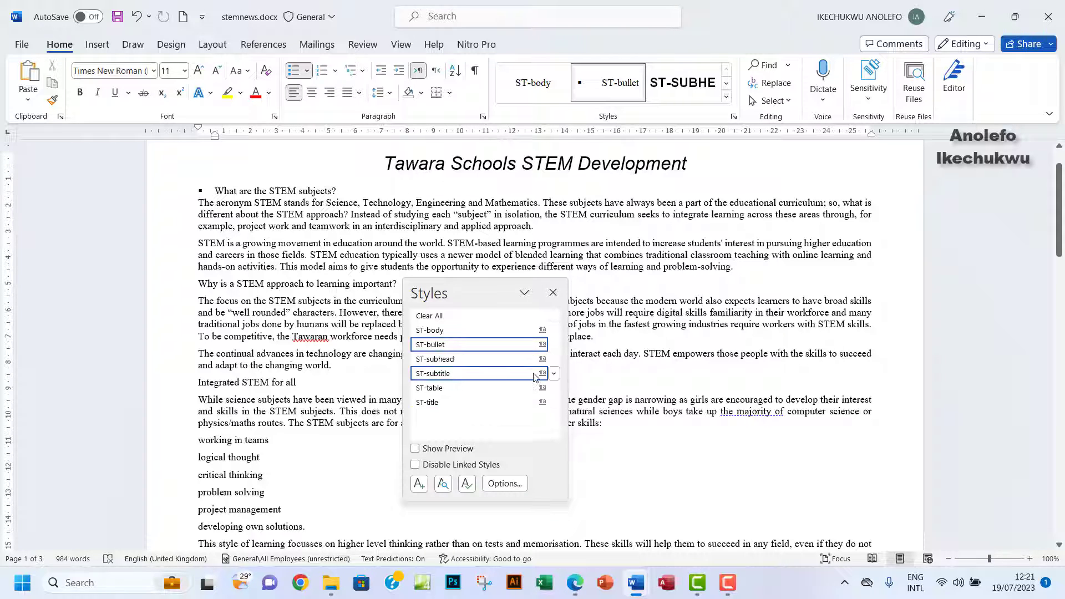
{"action": "left_click", "coordinate": [484, 583]}
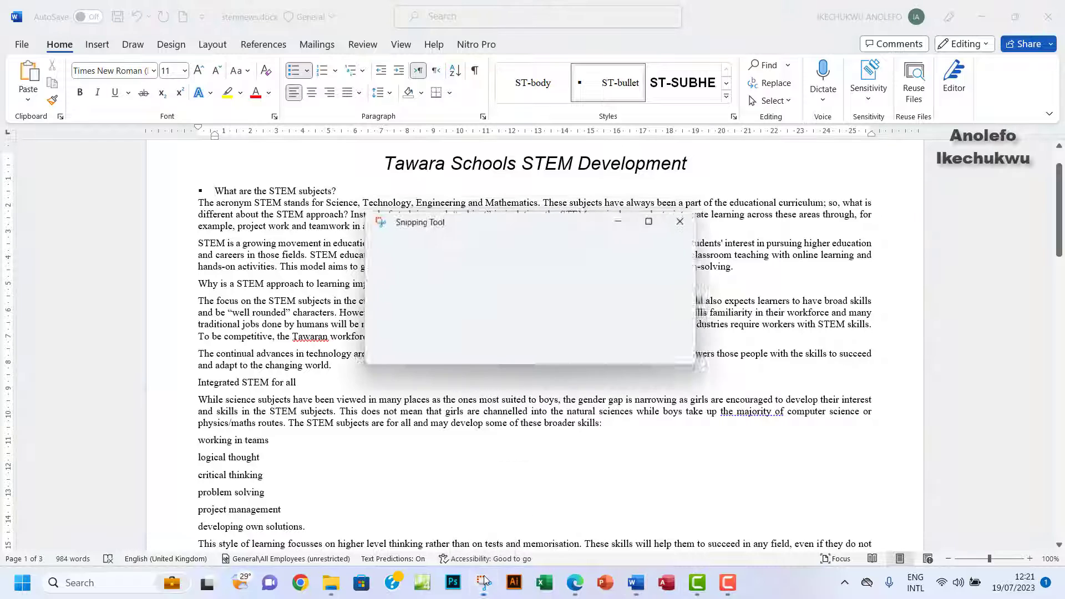
{"action": "left_click", "coordinate": [562, 248]}
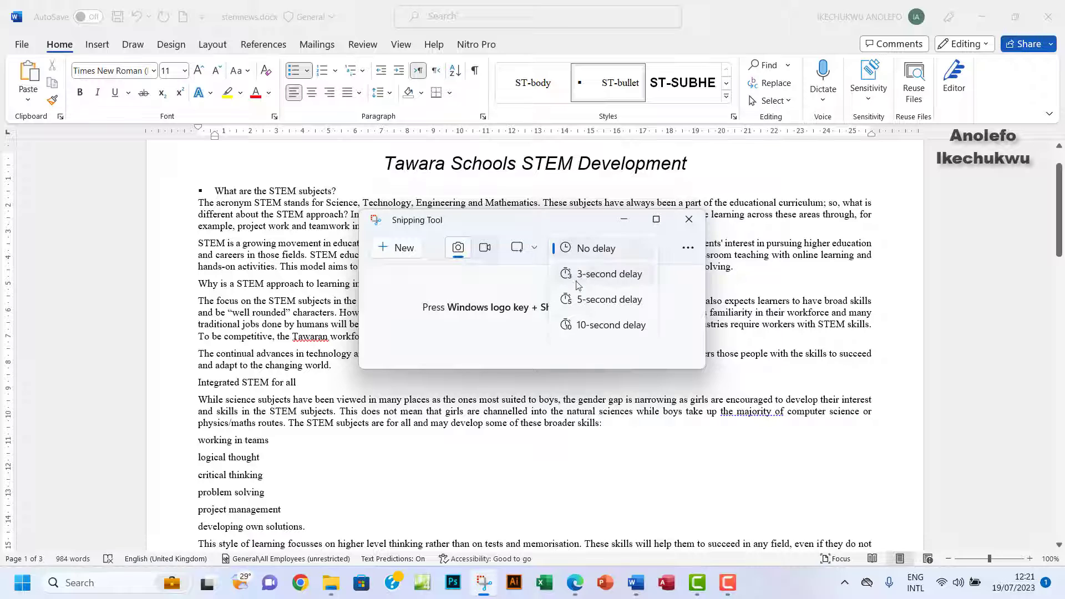
{"action": "left_click", "coordinate": [577, 278]}
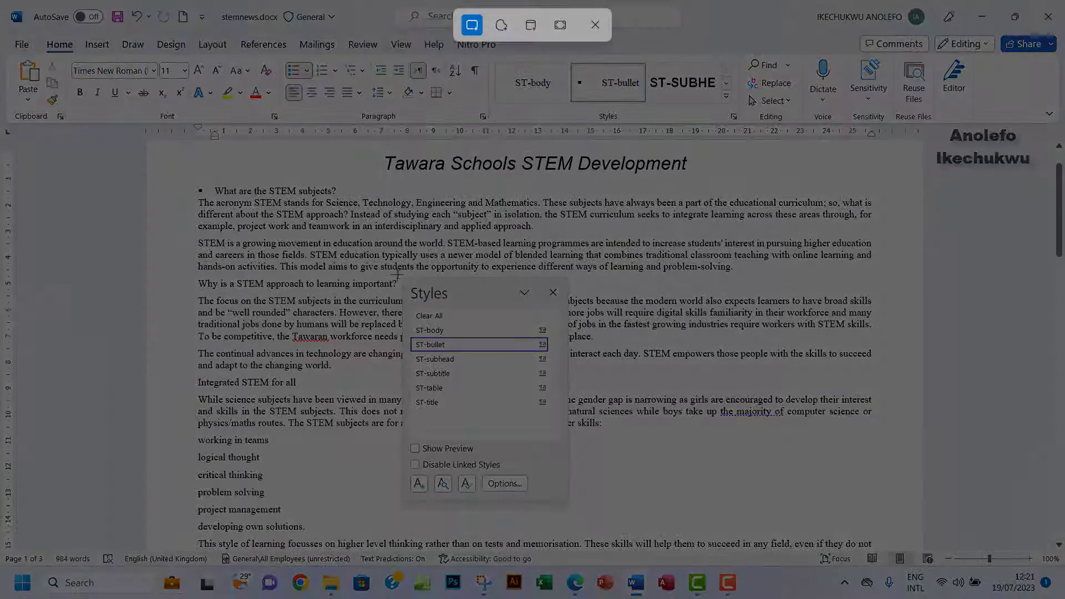
{"action": "left_click_drag", "start_coordinate": [398, 275], "coordinate": [573, 502]}
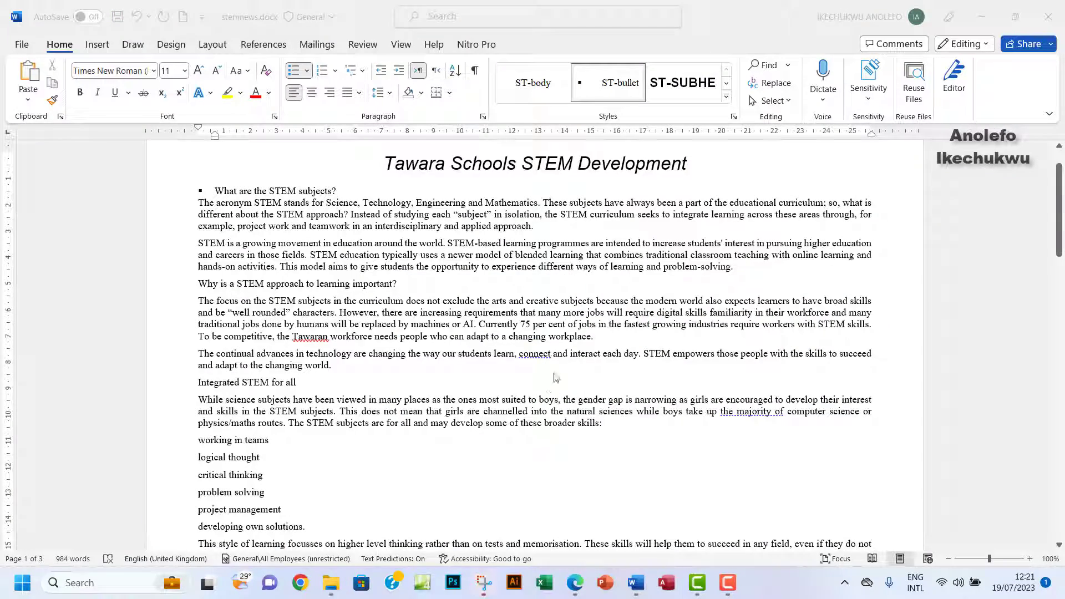
{"action": "left_click", "coordinate": [486, 584]}
Paste the styles list screenshot under Step 4 – EVIDENCE 3 in the evidence document.
{"action": "left_click", "coordinate": [931, 253]}
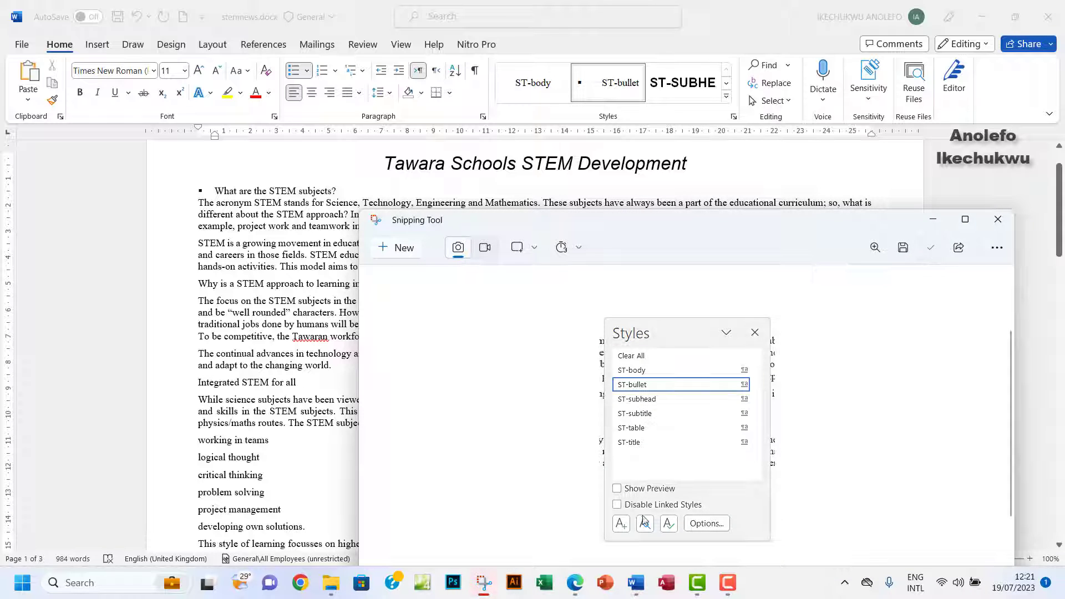
{"action": "left_click", "coordinate": [643, 587]}
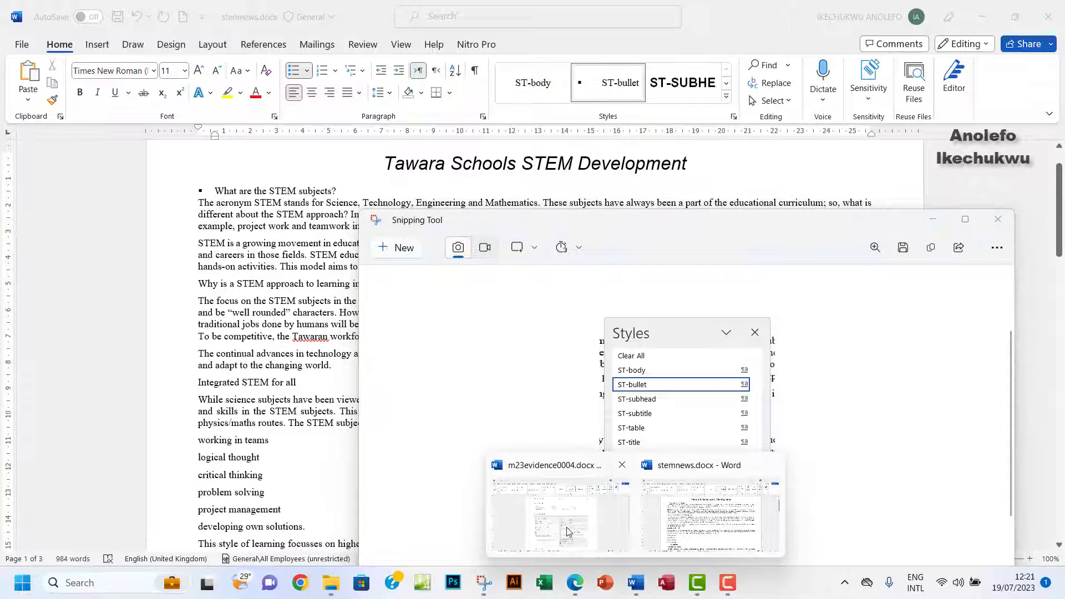
{"action": "left_click", "coordinate": [560, 499]}
{"action": "scroll", "coordinate": [424, 376], "scroll_direction": "down", "scroll_amount": 5}
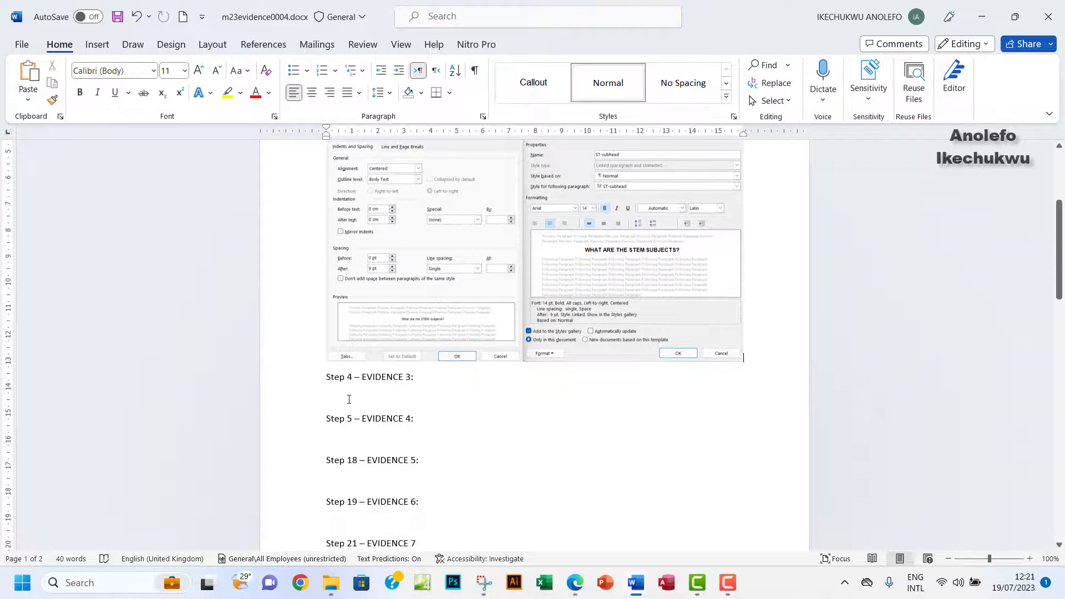
{"action": "left_click", "coordinate": [353, 396]}
{"action": "key", "text": "ctrl+v"}
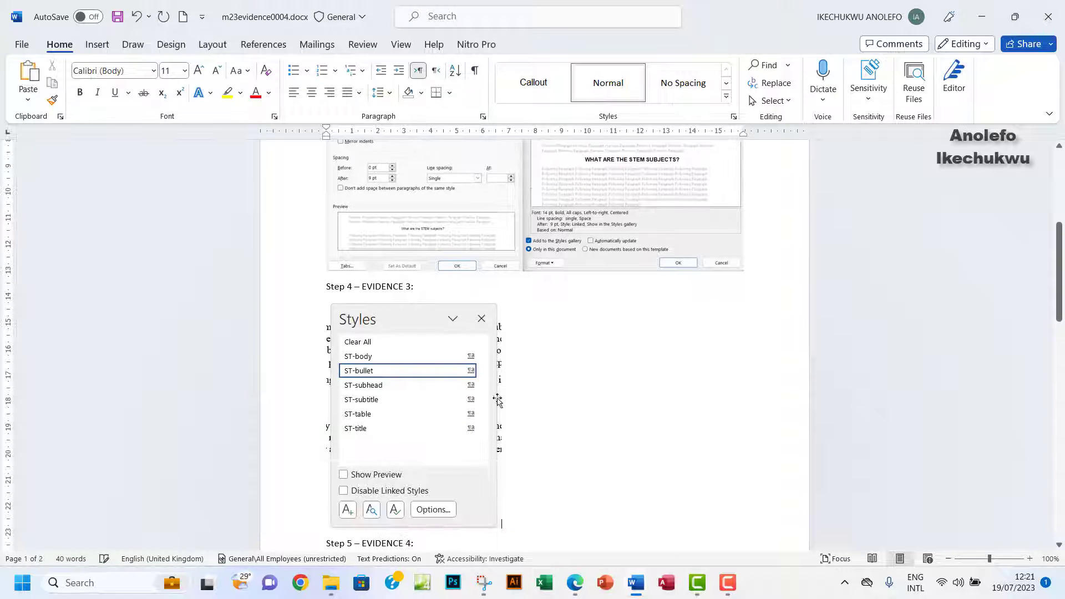
{"action": "scroll", "coordinate": [649, 435], "scroll_direction": "down", "scroll_amount": 2}
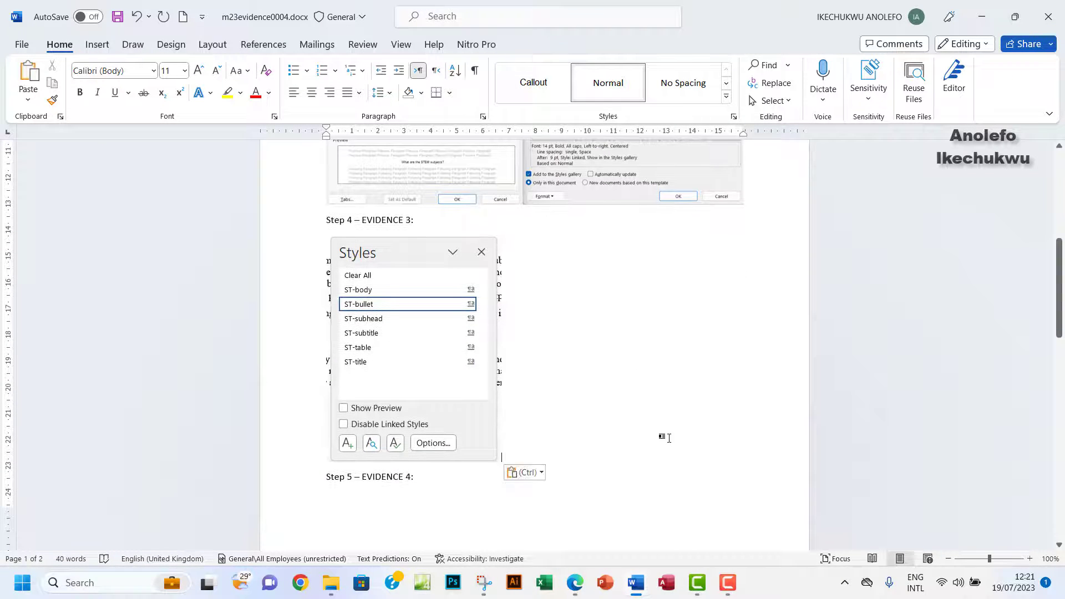
{"action": "mouse_move", "coordinate": [575, 583]}
{"action": "left_click", "coordinate": [567, 496]}
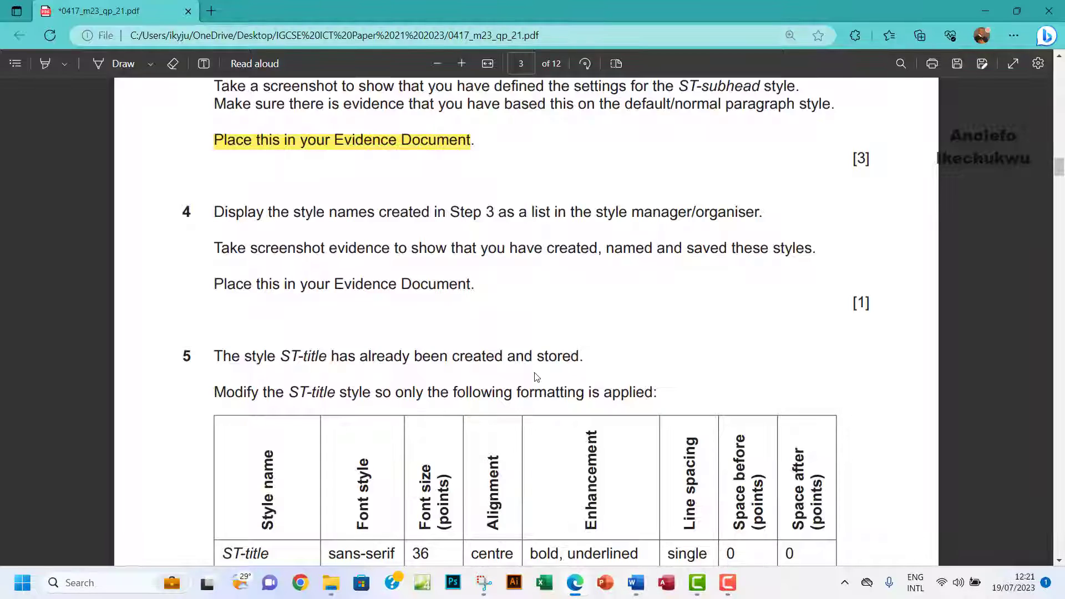
Highlight question 4's 'Place this in your Evidence Document' line in yellow.
{"action": "scroll", "coordinate": [535, 375], "scroll_direction": "down", "scroll_amount": 2}
{"action": "scroll", "coordinate": [497, 347], "scroll_direction": "up", "scroll_amount": 1}
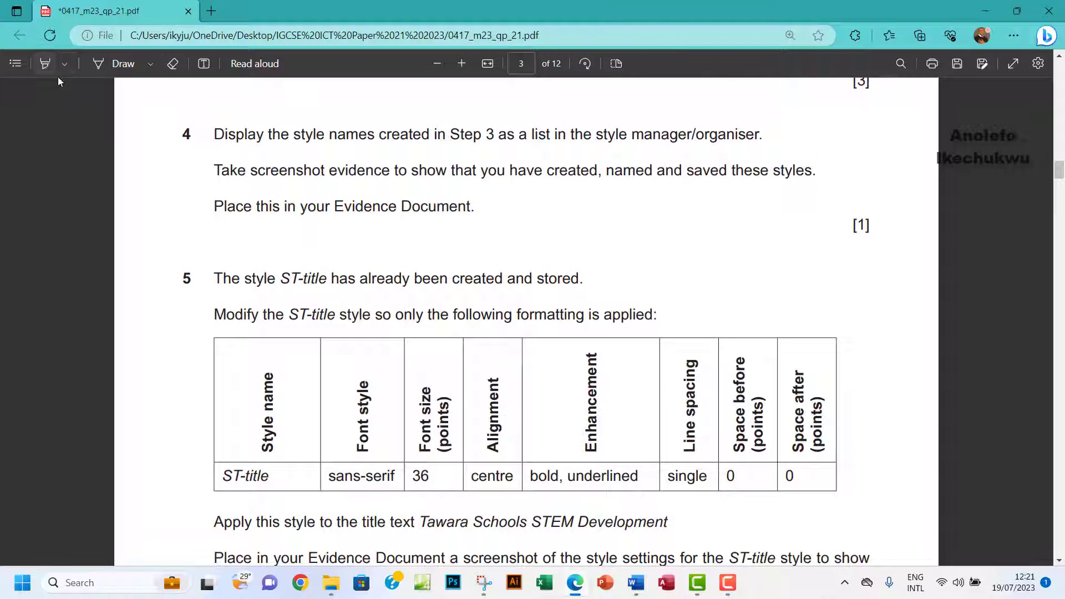
{"action": "left_click", "coordinate": [45, 64]}
{"action": "left_click_drag", "start_coordinate": [215, 207], "coordinate": [475, 230]}
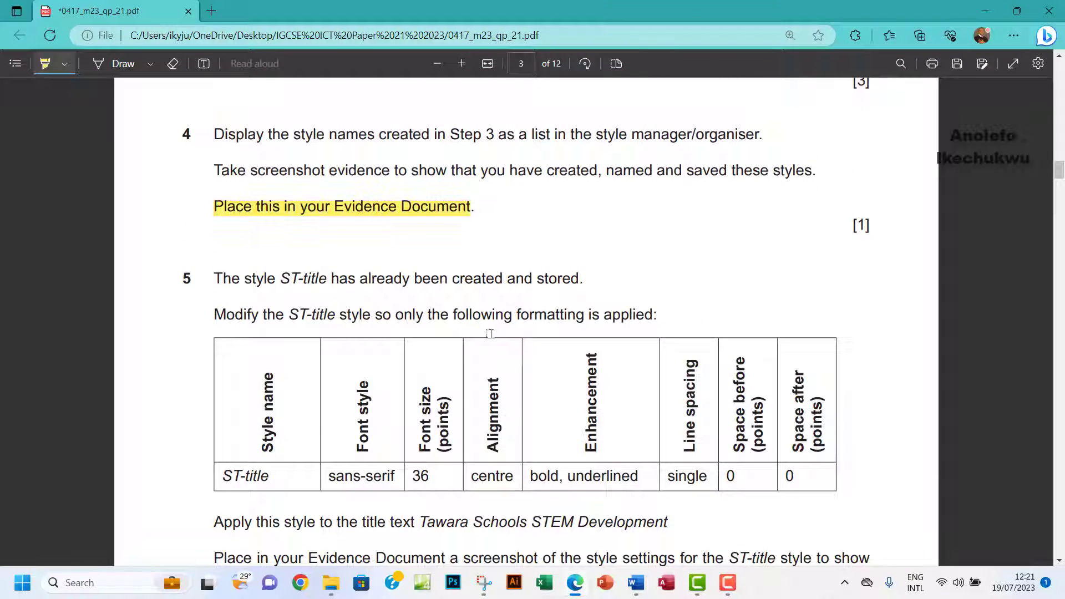
{"action": "scroll", "coordinate": [499, 338], "scroll_direction": "down", "scroll_amount": 1}
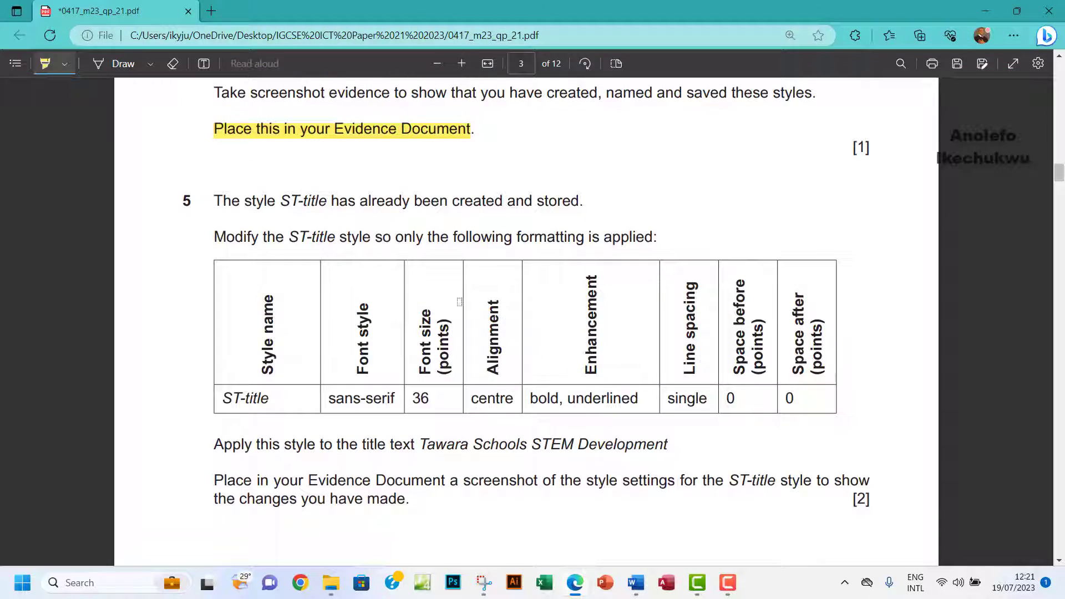
{"action": "left_click", "coordinate": [59, 72]}
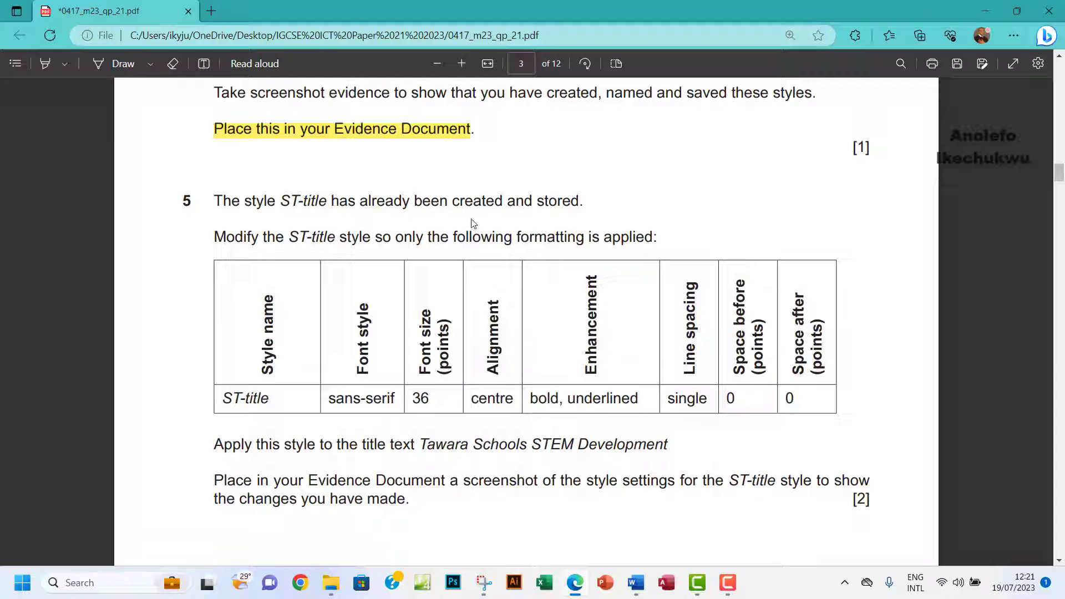
Scroll to question 5's ST-title table, then switch back to stemnews.docx.
{"action": "scroll", "coordinate": [242, 206], "scroll_direction": "down", "scroll_amount": 1}
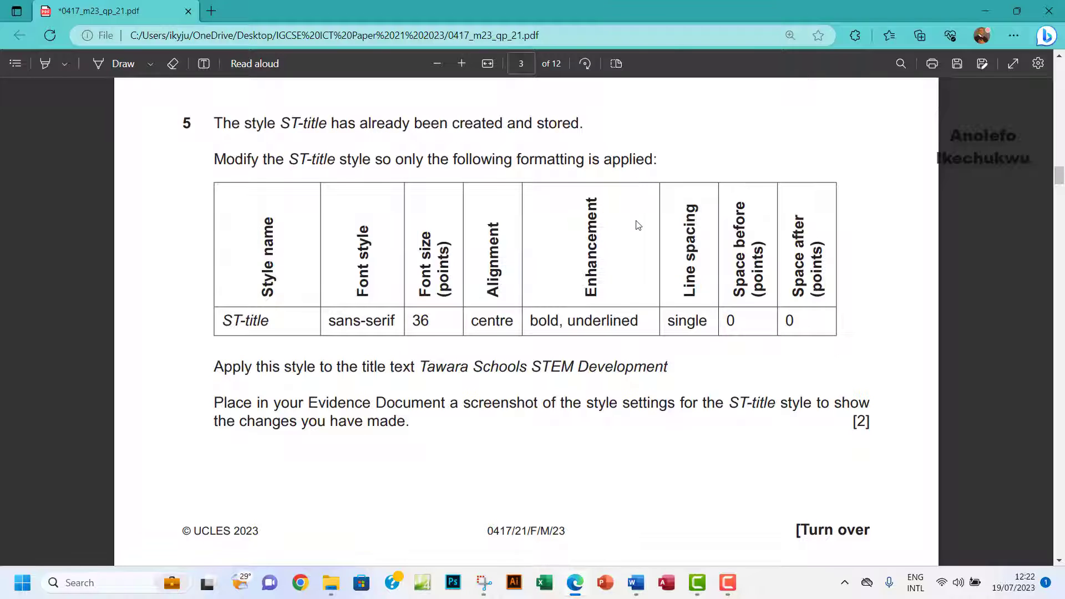
{"action": "scroll", "coordinate": [638, 225], "scroll_direction": "down", "scroll_amount": 1}
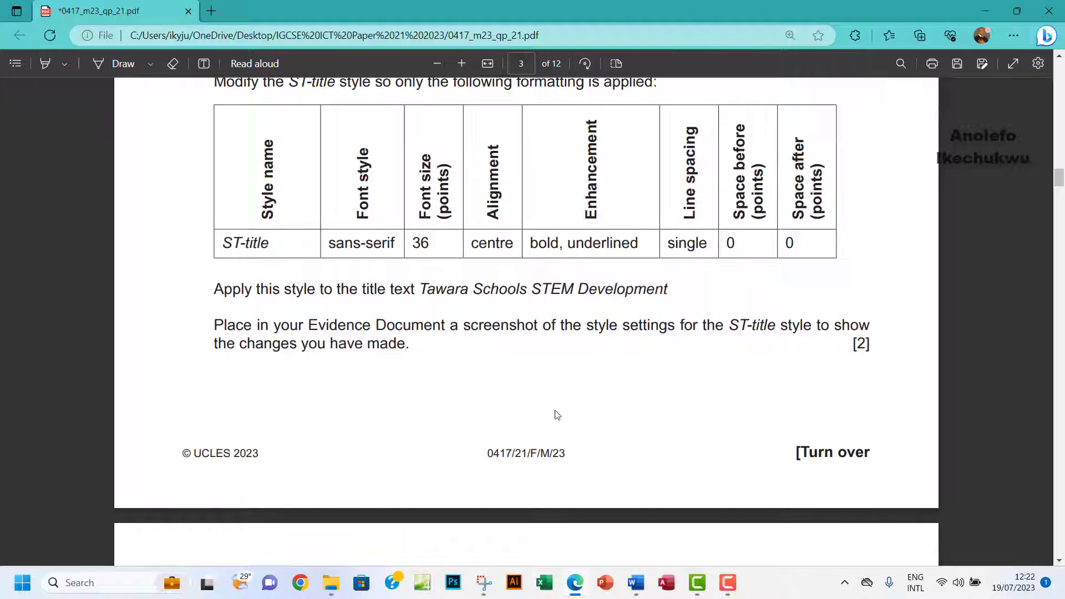
{"action": "mouse_move", "coordinate": [643, 584]}
{"action": "left_click", "coordinate": [685, 527]}
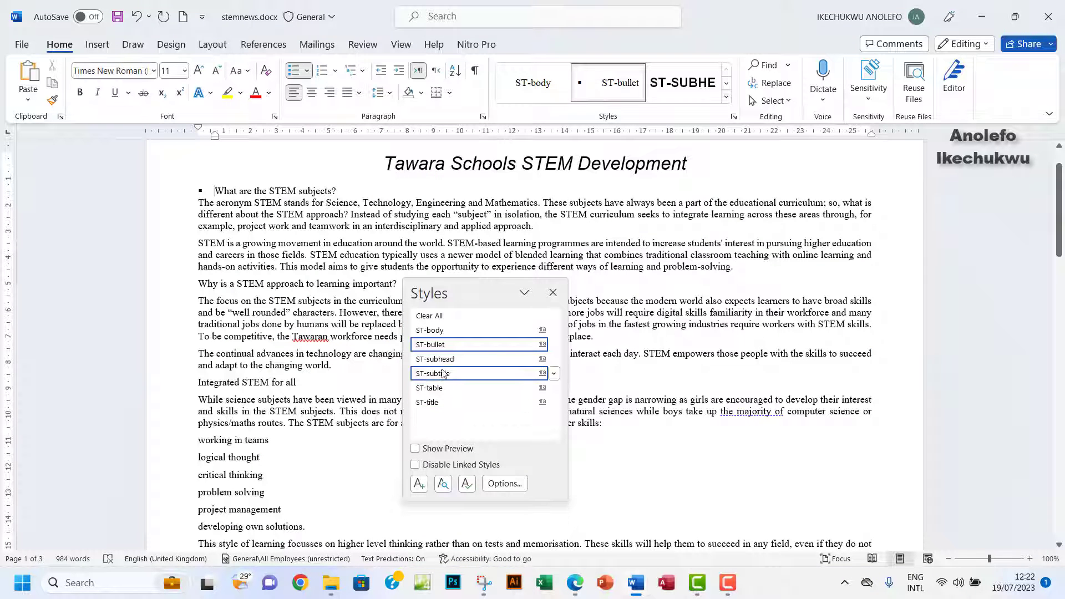
Open Modify Style for ST-title and set its font to Arial.
{"action": "right_click", "coordinate": [426, 404]}
{"action": "left_click", "coordinate": [433, 439]}
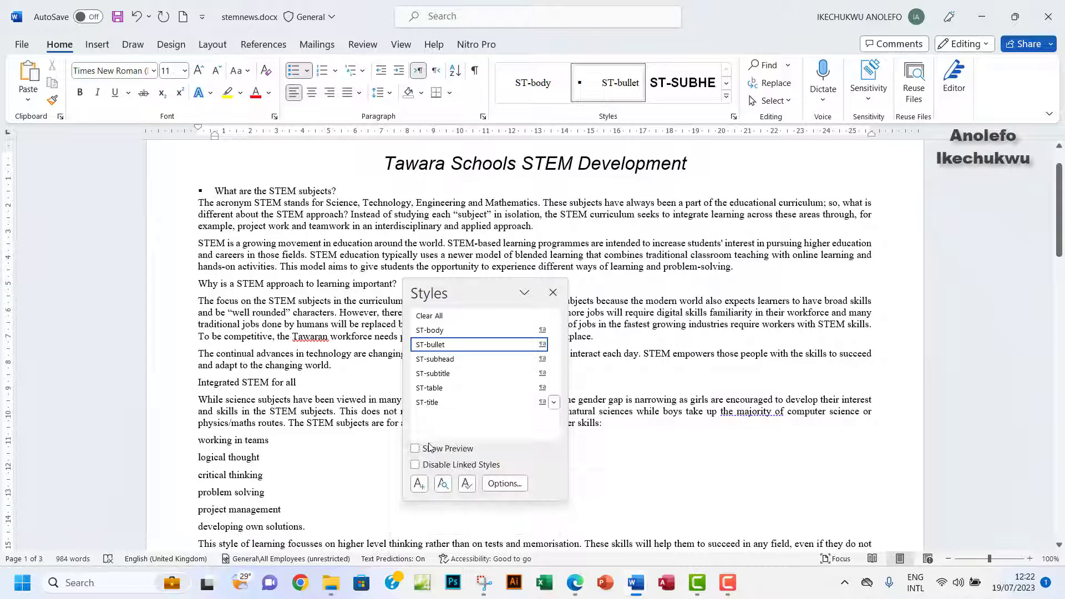
{"action": "left_click", "coordinate": [578, 587]}
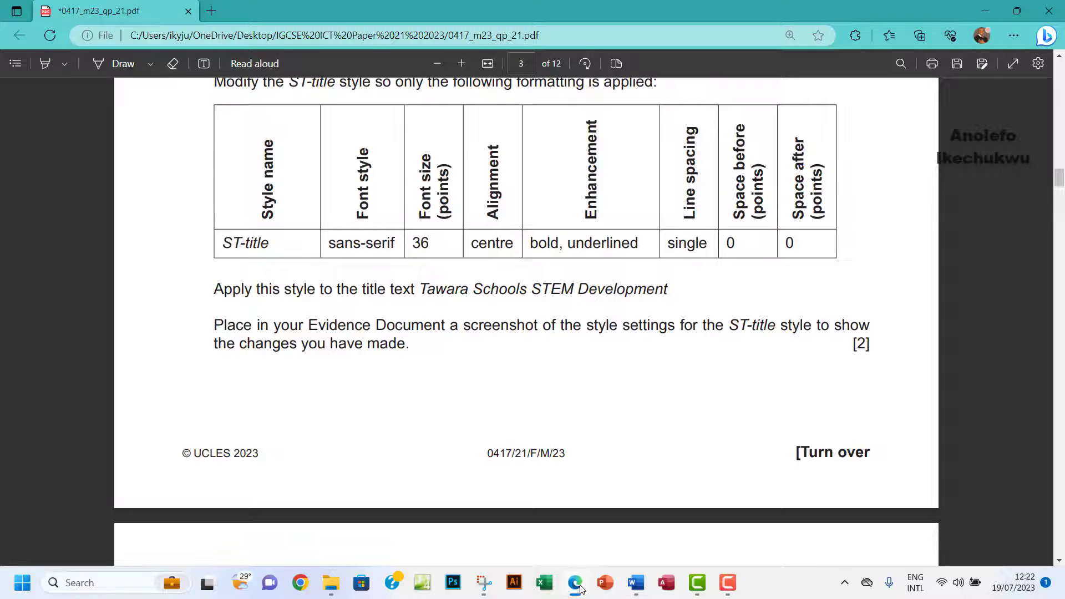
{"action": "left_click", "coordinate": [579, 588]}
{"action": "left_click", "coordinate": [715, 262]}
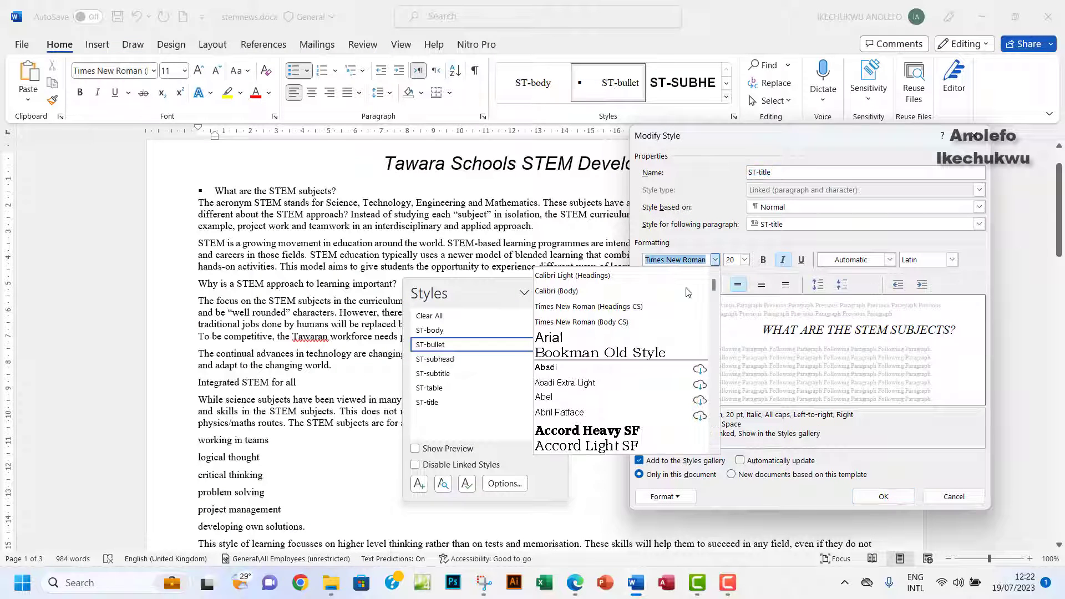
{"action": "left_click", "coordinate": [615, 330]}
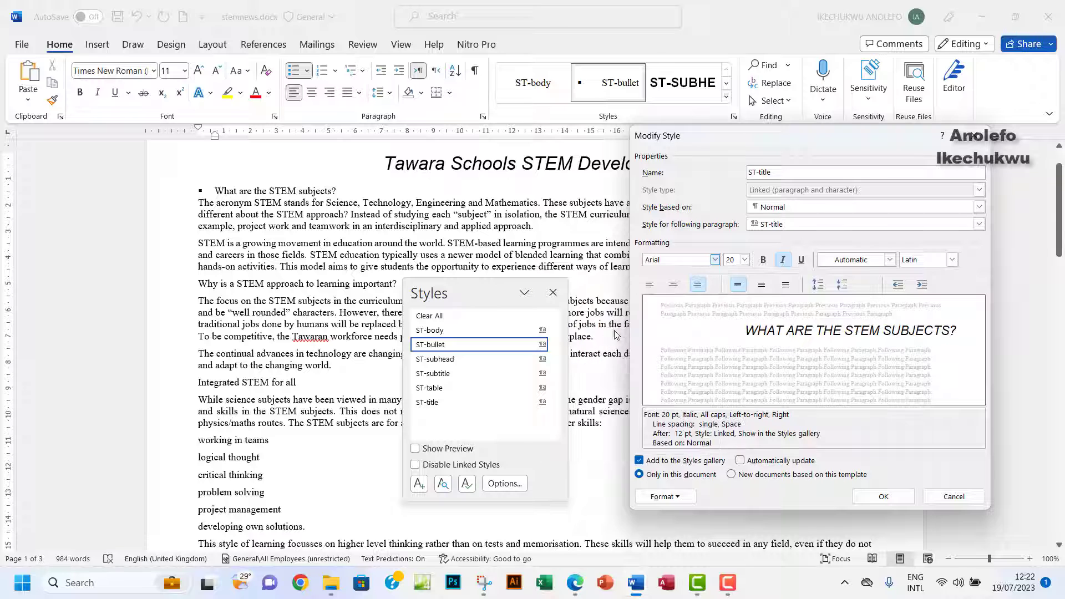
Set the ST-title font size to 36 pt and centre its paragraphs.
{"action": "left_click", "coordinate": [579, 584]}
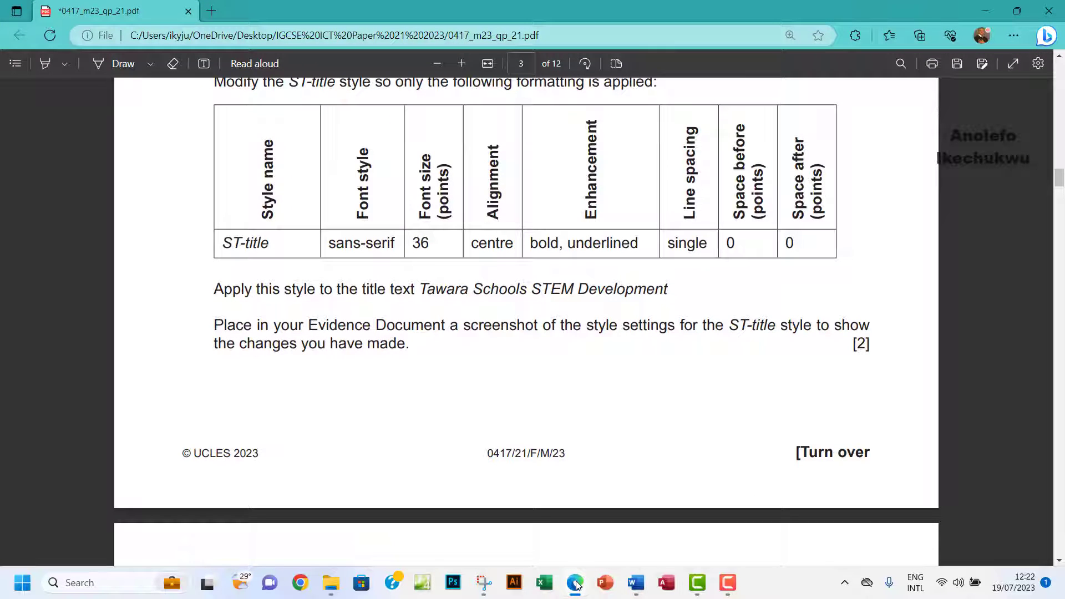
{"action": "left_click", "coordinate": [577, 585]}
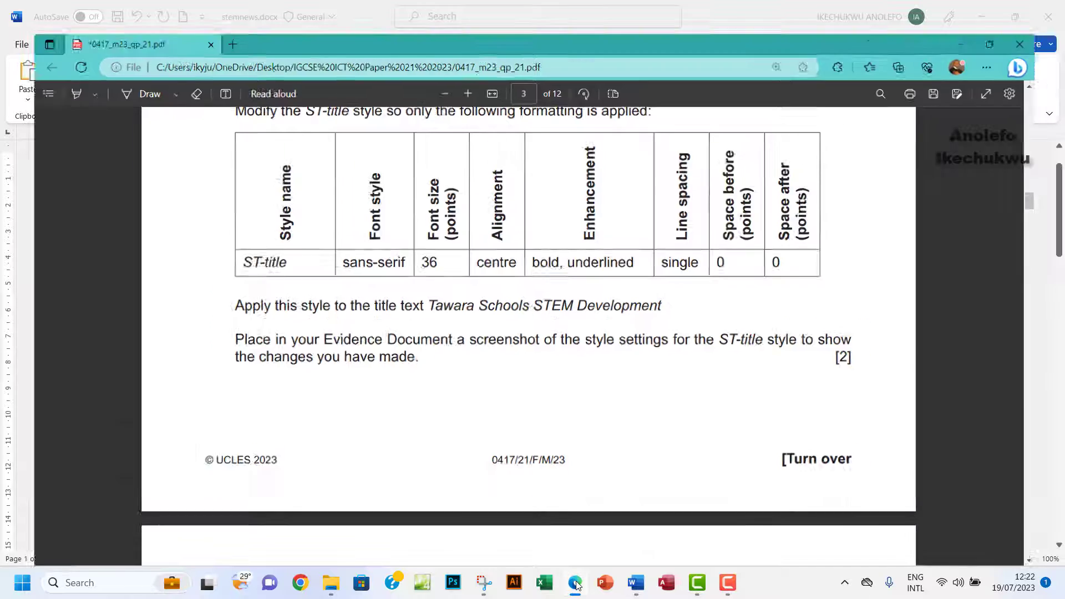
{"action": "left_click", "coordinate": [745, 259]}
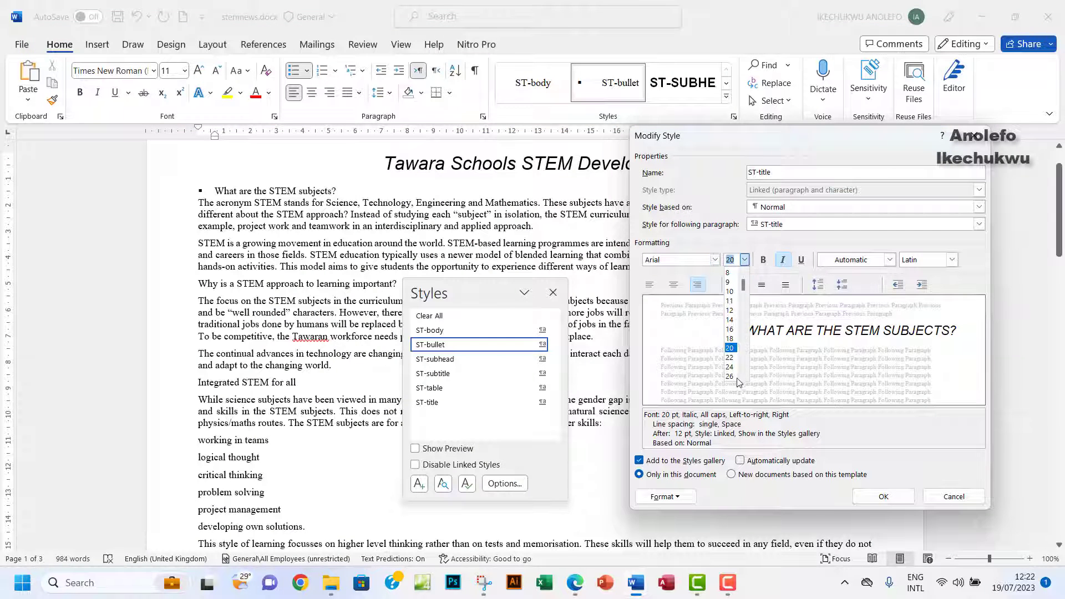
{"action": "left_click_drag", "start_coordinate": [745, 298], "coordinate": [744, 348]}
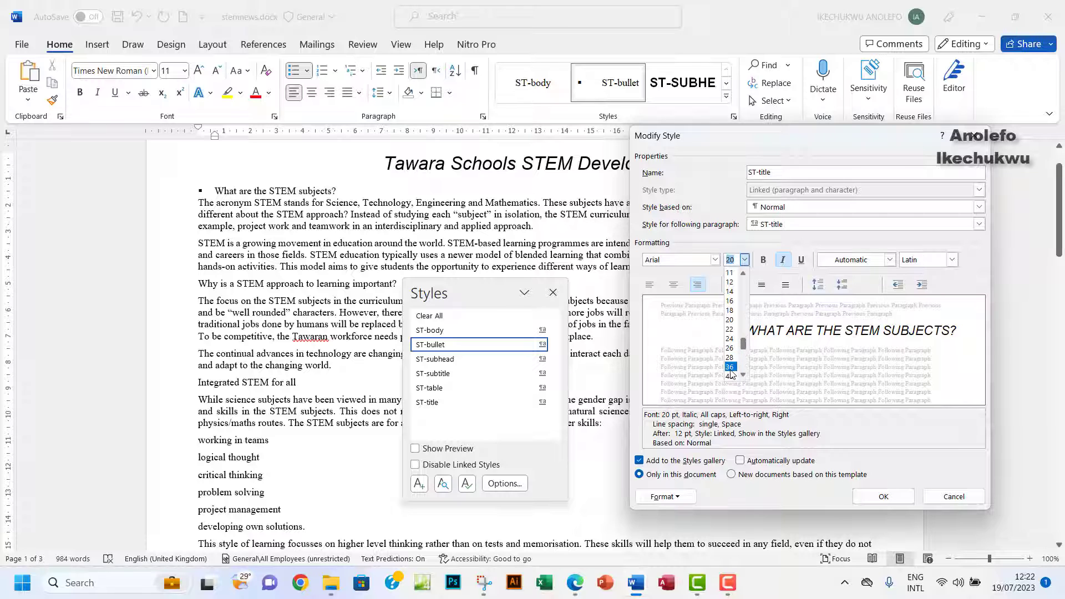
{"action": "left_click", "coordinate": [731, 367]}
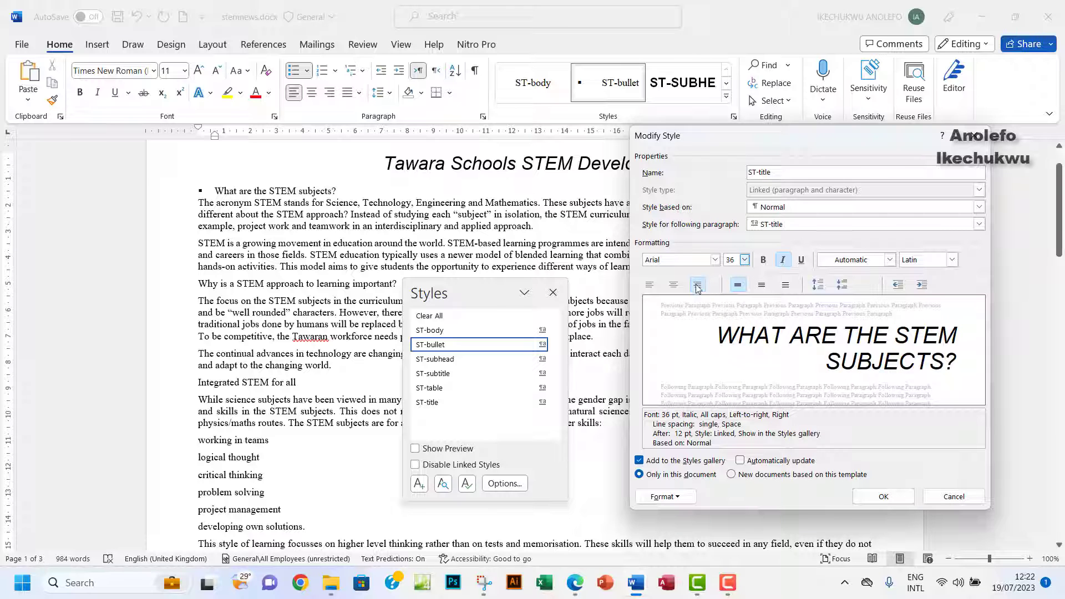
{"action": "left_click", "coordinate": [675, 287]}
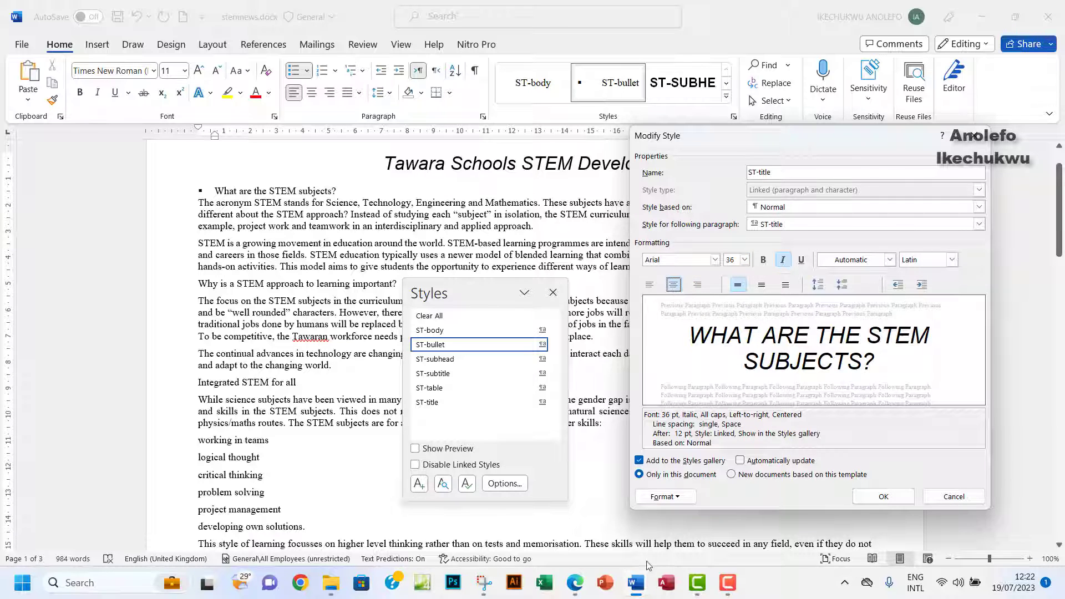
Highlight the required bold, underlined enhancement in the exam paper's style table.
{"action": "left_click", "coordinate": [532, 480]}
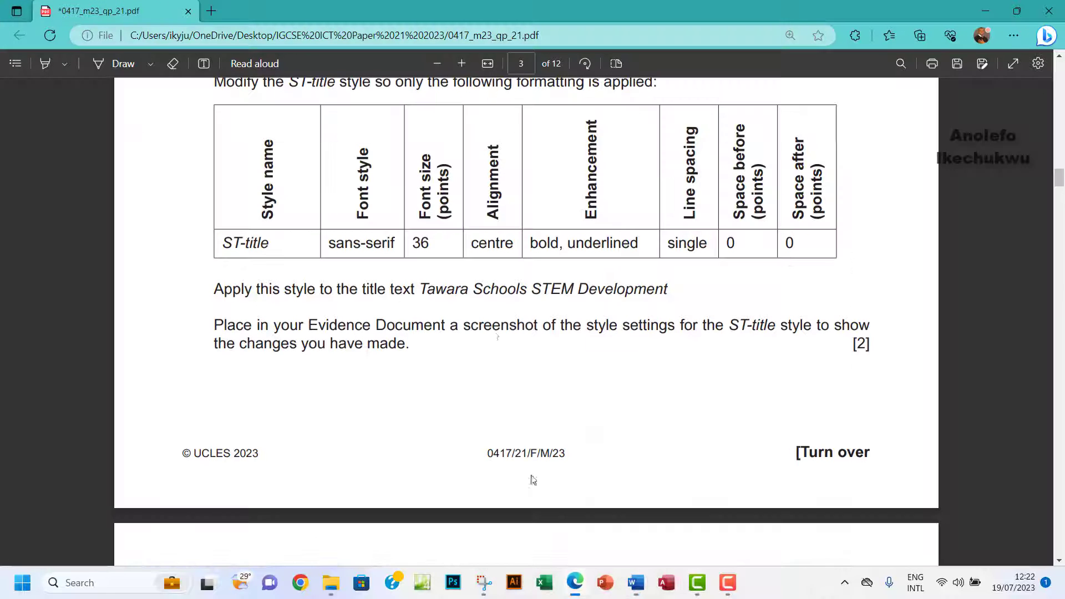
{"action": "left_click_drag", "start_coordinate": [470, 243], "coordinate": [629, 246]}
{"action": "left_click", "coordinate": [553, 248]}
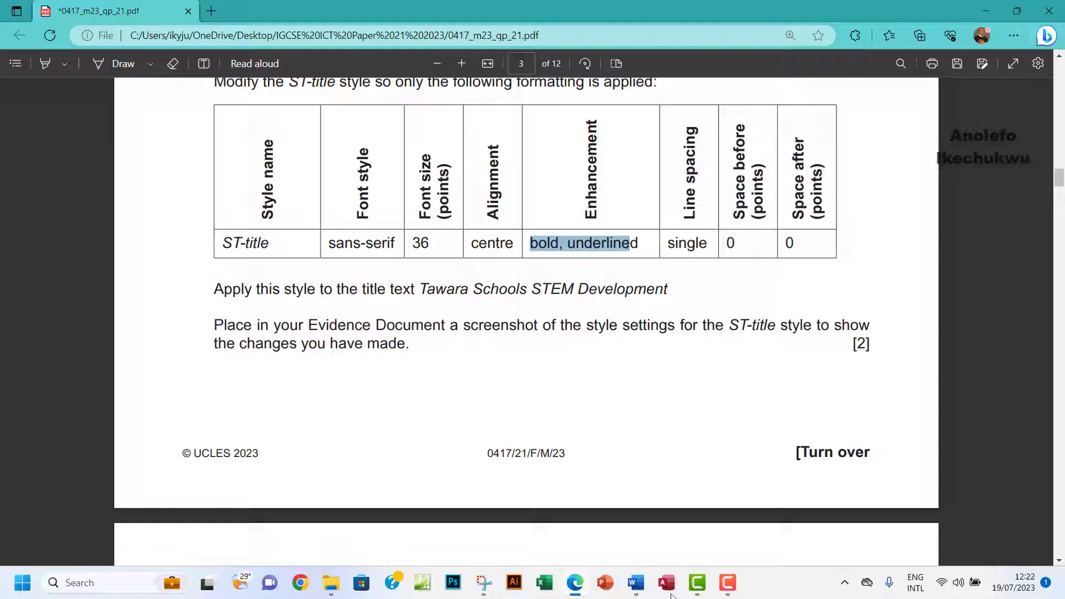
{"action": "mouse_move", "coordinate": [638, 594]}
{"action": "left_click", "coordinate": [730, 509]}
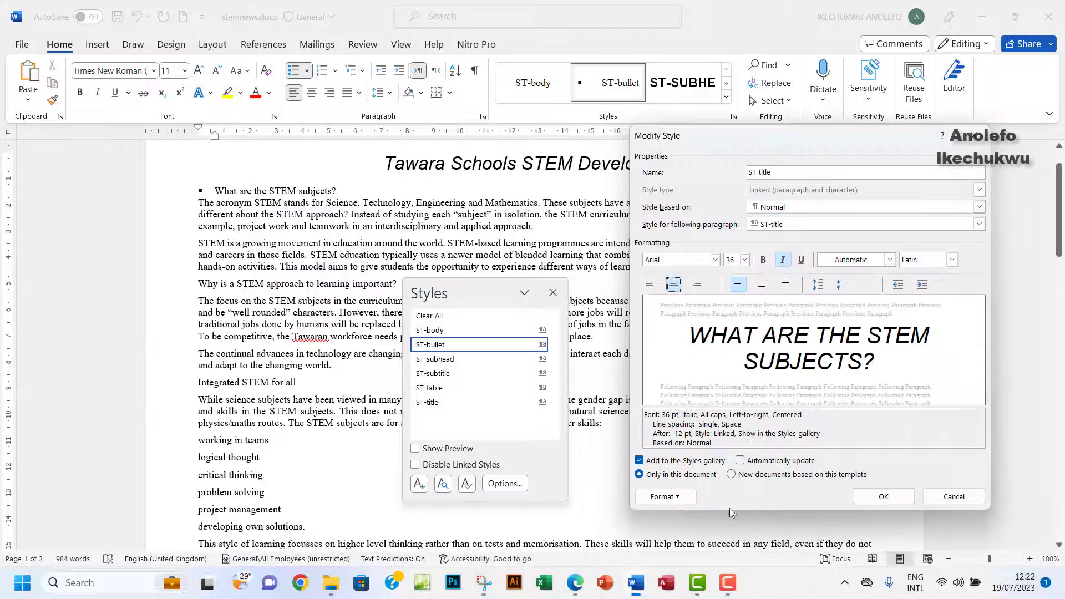
Make ST-title bold and underlined and remove its italic.
{"action": "left_click", "coordinate": [763, 260]}
{"action": "left_click", "coordinate": [801, 259]}
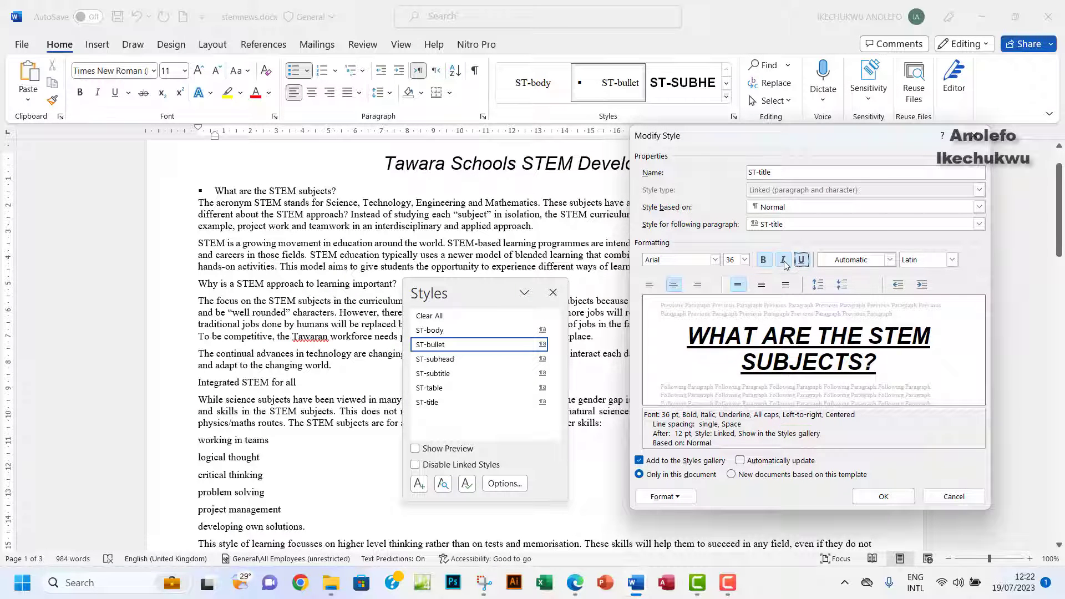
{"action": "left_click", "coordinate": [783, 260]}
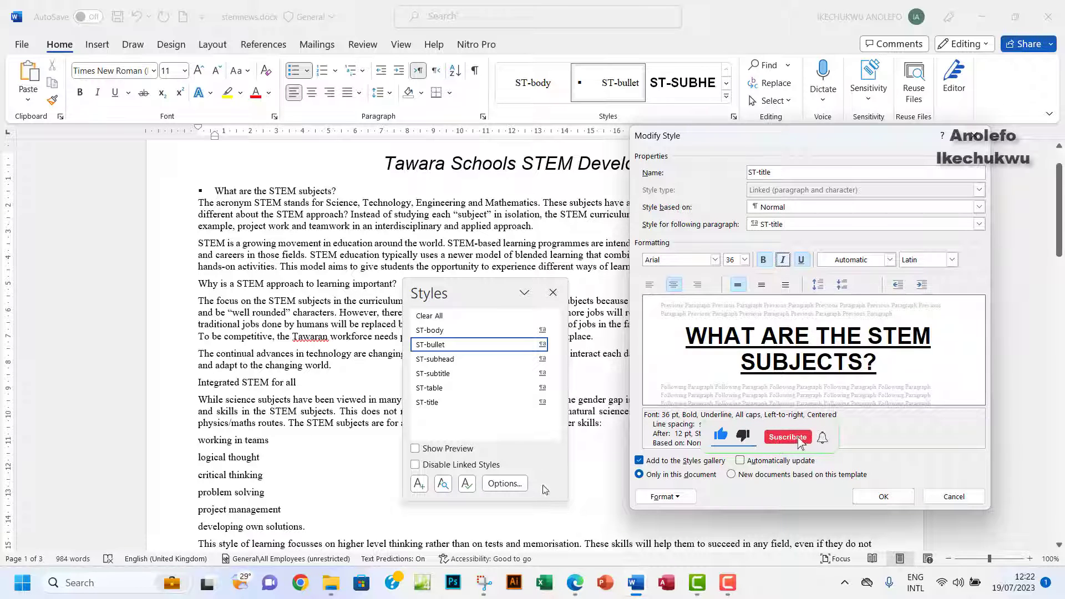
{"action": "left_click", "coordinate": [575, 583]}
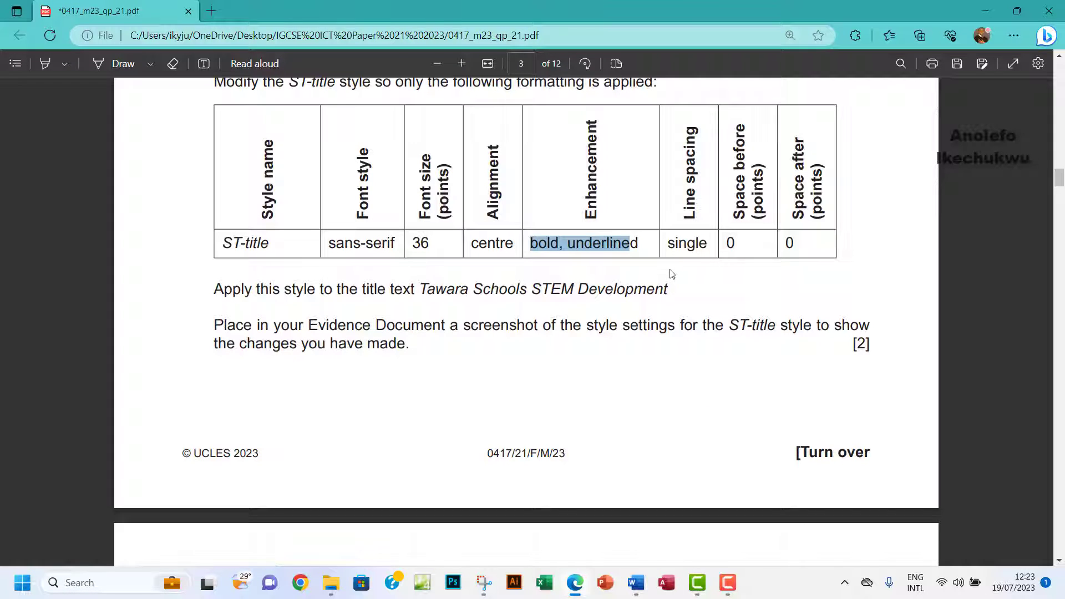
{"action": "mouse_move", "coordinate": [636, 583]}
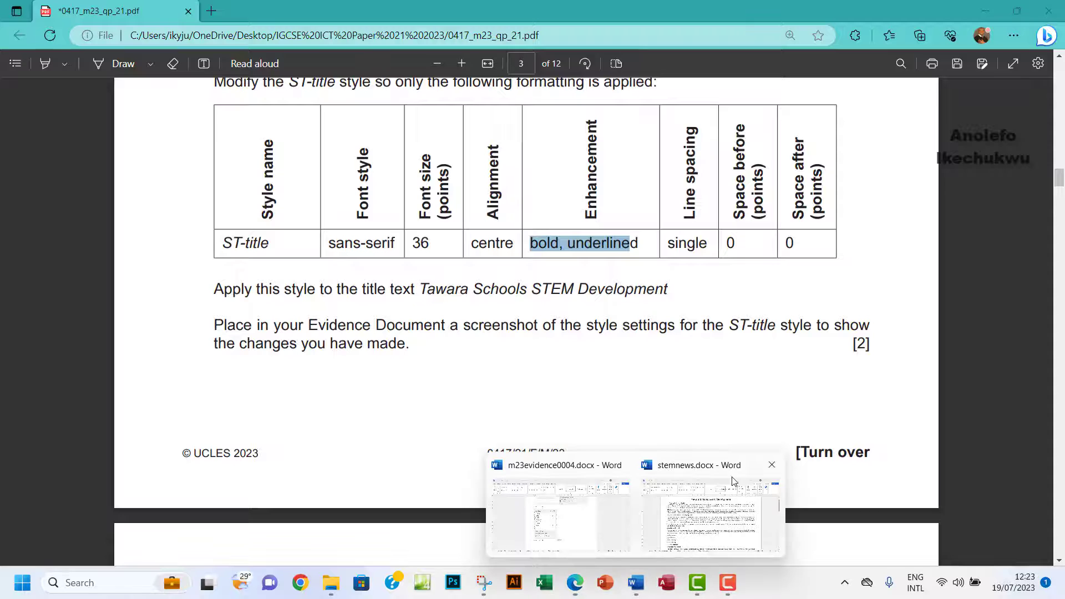
{"action": "left_click", "coordinate": [709, 507]}
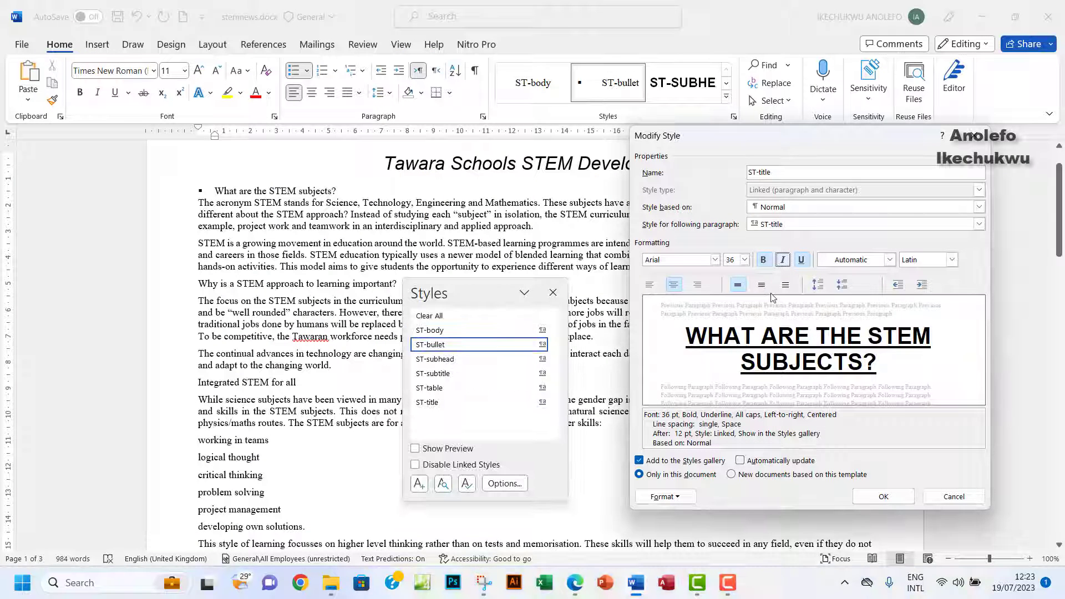
Change ST-title's space after from 12 pt to 0 pt, save the style, and close the Styles pane.
{"action": "left_click", "coordinate": [676, 497]}
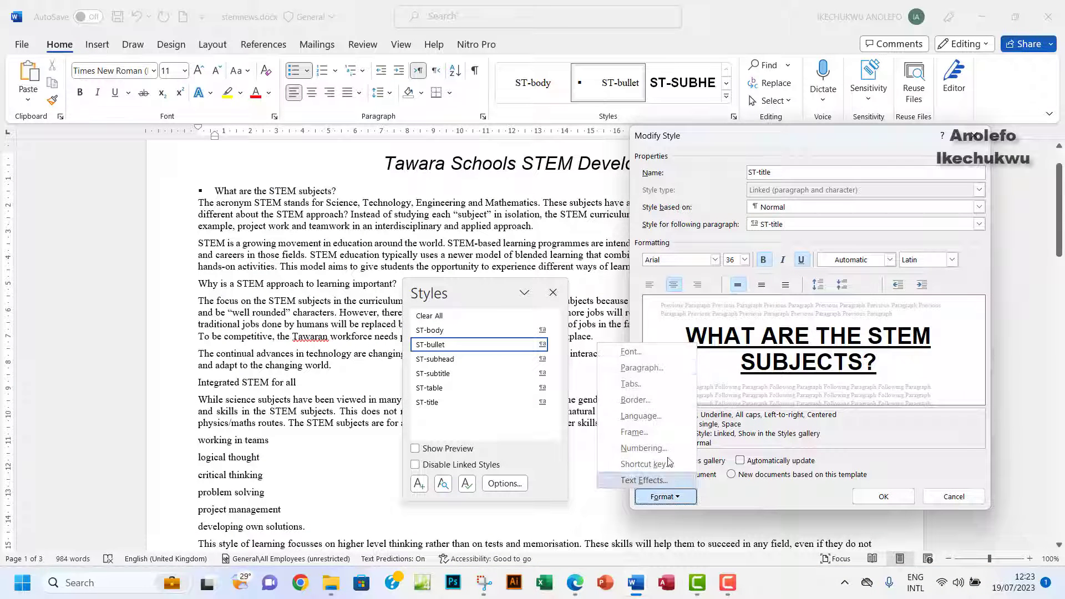
{"action": "left_click", "coordinate": [627, 369]}
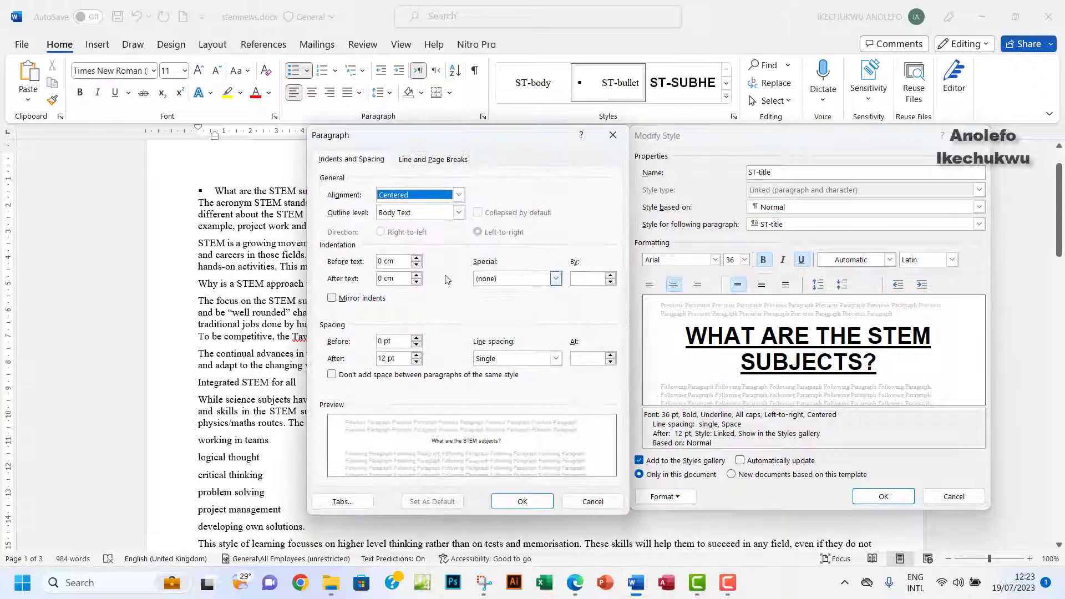
{"action": "left_click_drag", "start_coordinate": [388, 359], "coordinate": [369, 363]}
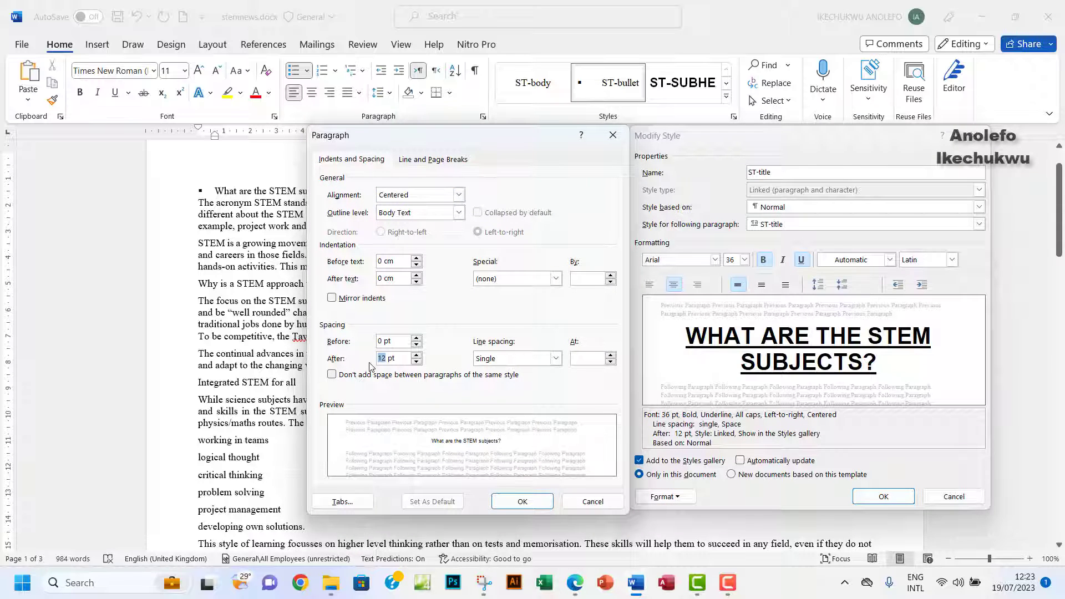
{"action": "type", "text": "0"}
{"action": "left_click", "coordinate": [523, 501]}
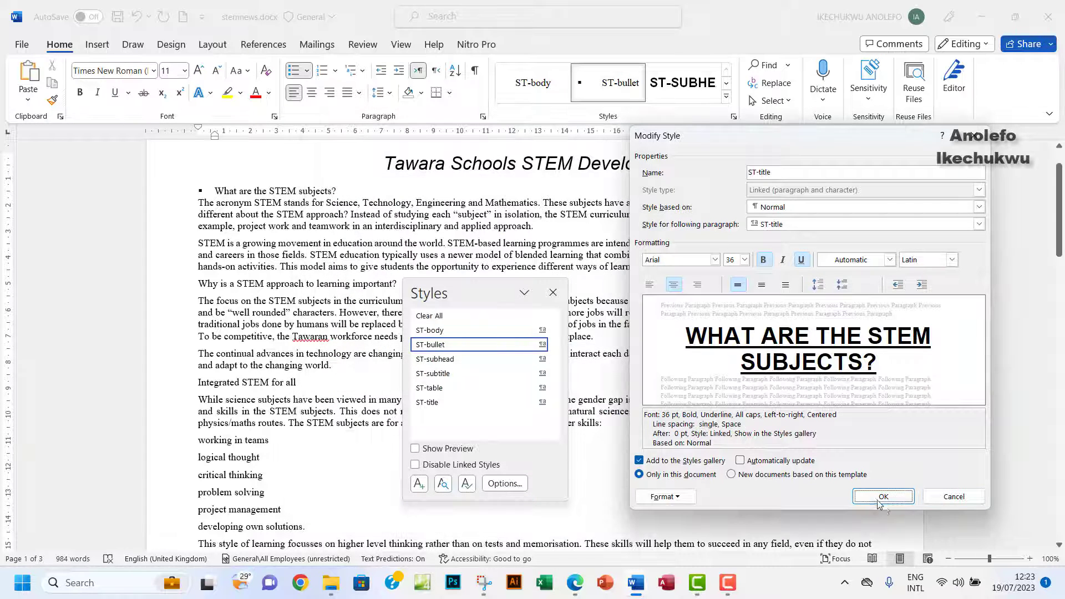
{"action": "left_click", "coordinate": [882, 497]}
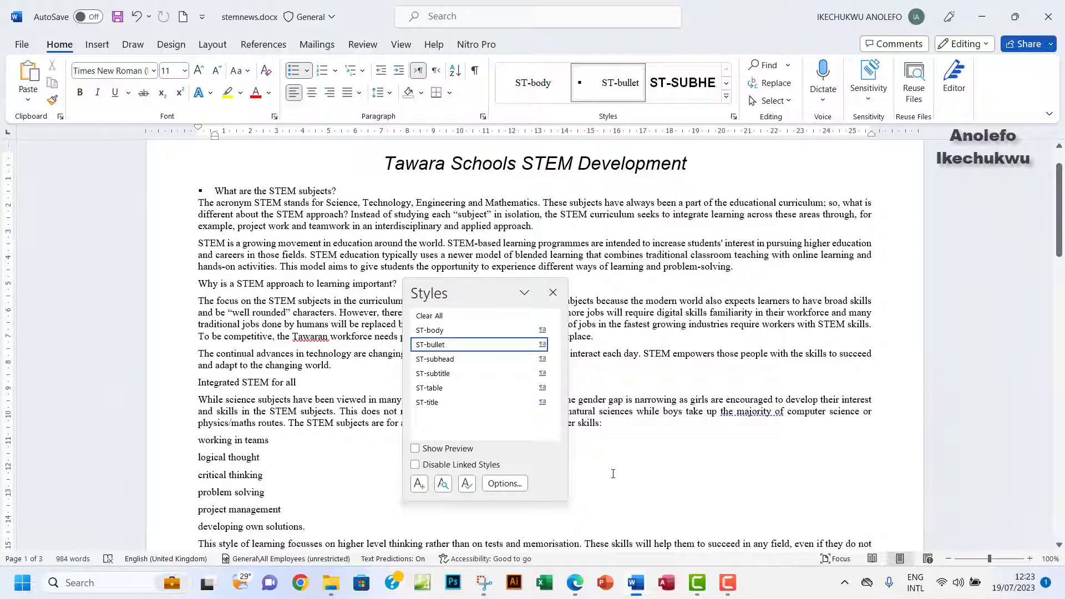
{"action": "left_click", "coordinate": [553, 293]}
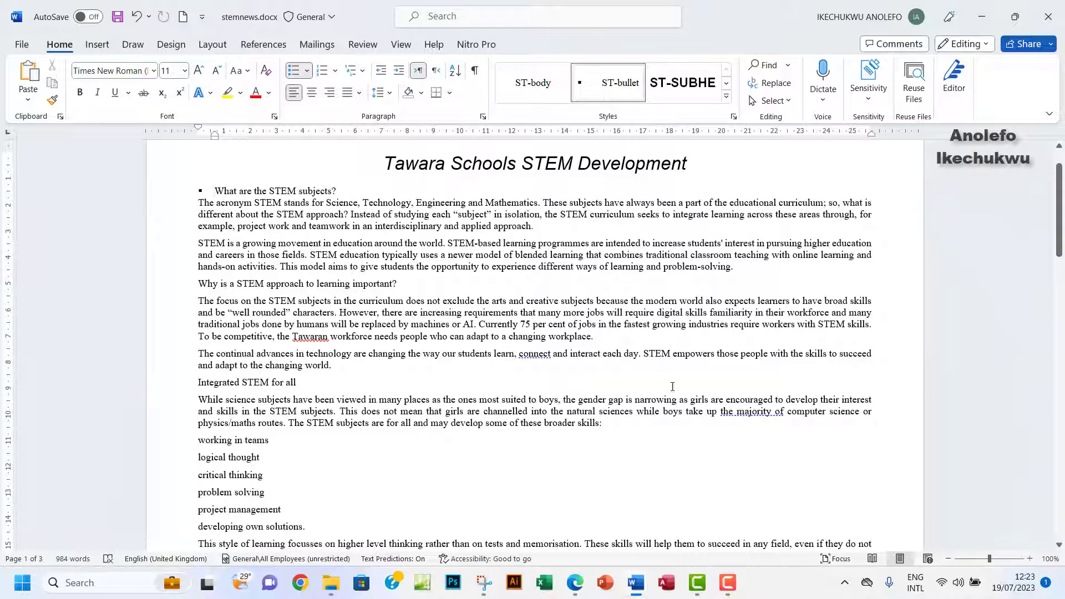
Select the 'Tawara Schools STEM Development' heading and apply ST-title from the Styles gallery.
{"action": "left_click", "coordinate": [574, 586]}
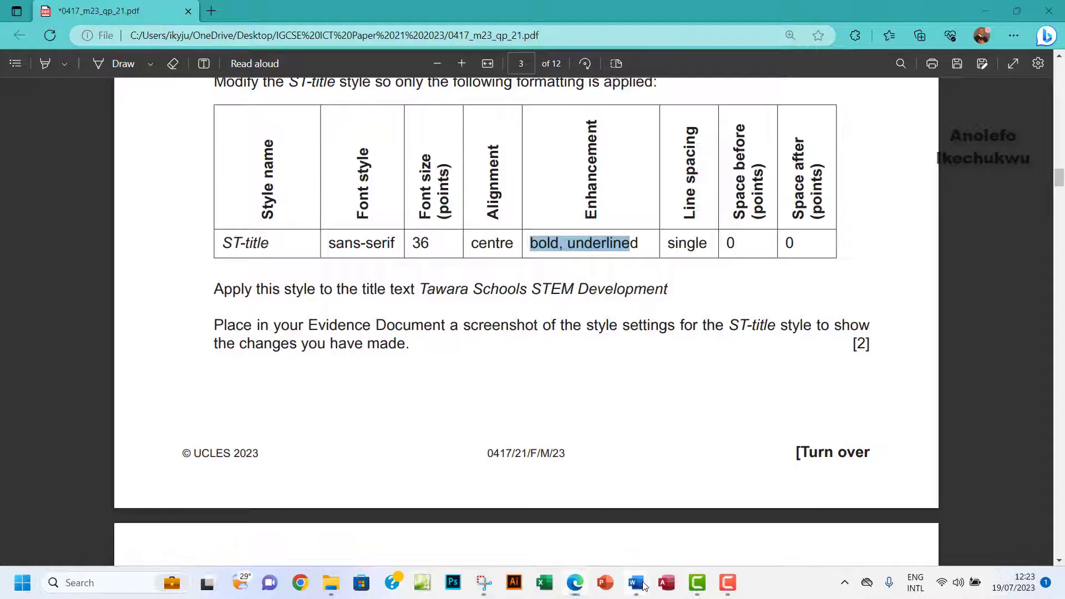
{"action": "mouse_move", "coordinate": [638, 583]}
{"action": "left_click", "coordinate": [715, 530]}
{"action": "left_click_drag", "start_coordinate": [393, 159], "coordinate": [667, 165]}
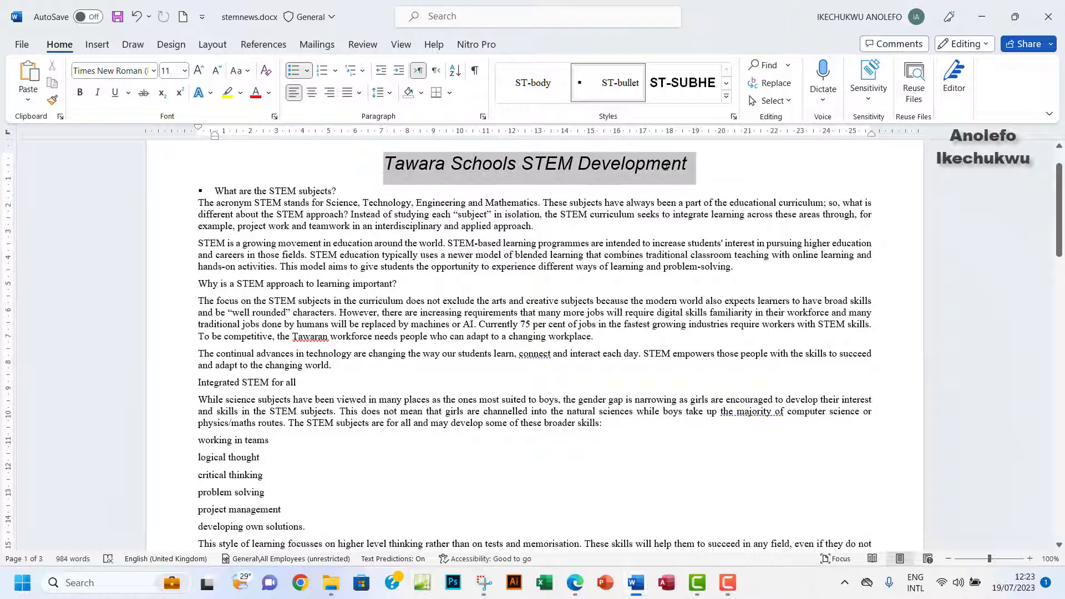
{"action": "left_click", "coordinate": [727, 96]}
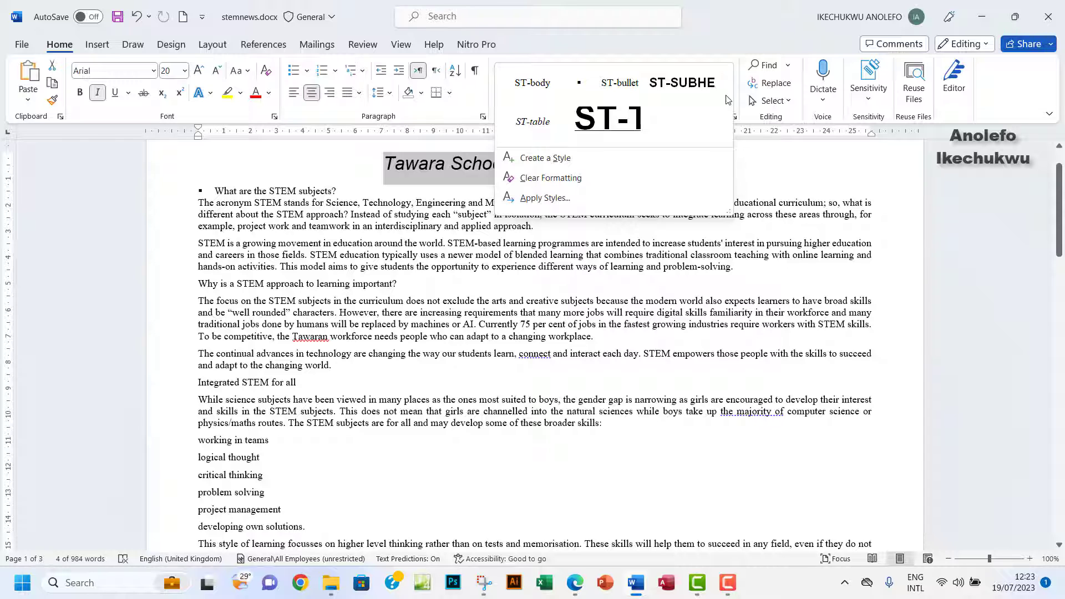
{"action": "left_click", "coordinate": [615, 117]}
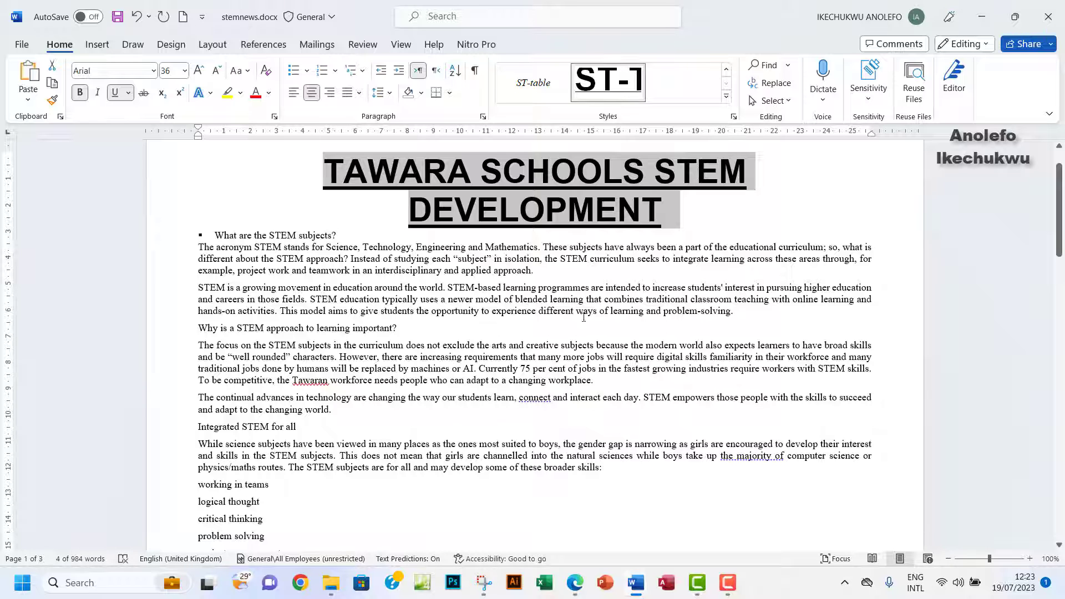
{"action": "left_click", "coordinate": [575, 583]}
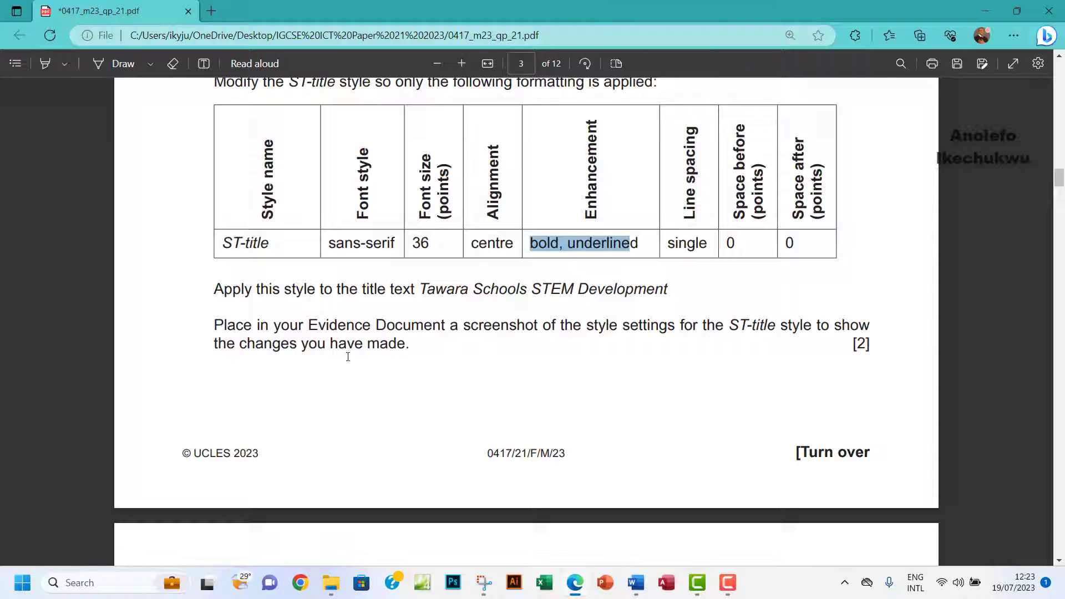
Open the ST-title style's Modify Style dialog and its Paragraph settings.
{"action": "mouse_move", "coordinate": [636, 582]}
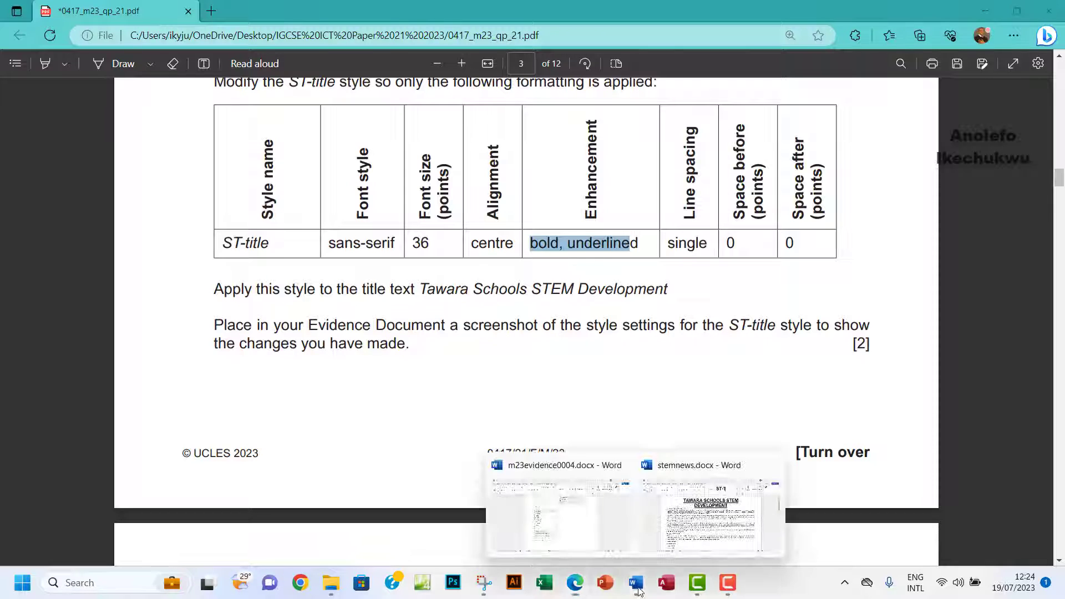
{"action": "left_click", "coordinate": [714, 522]}
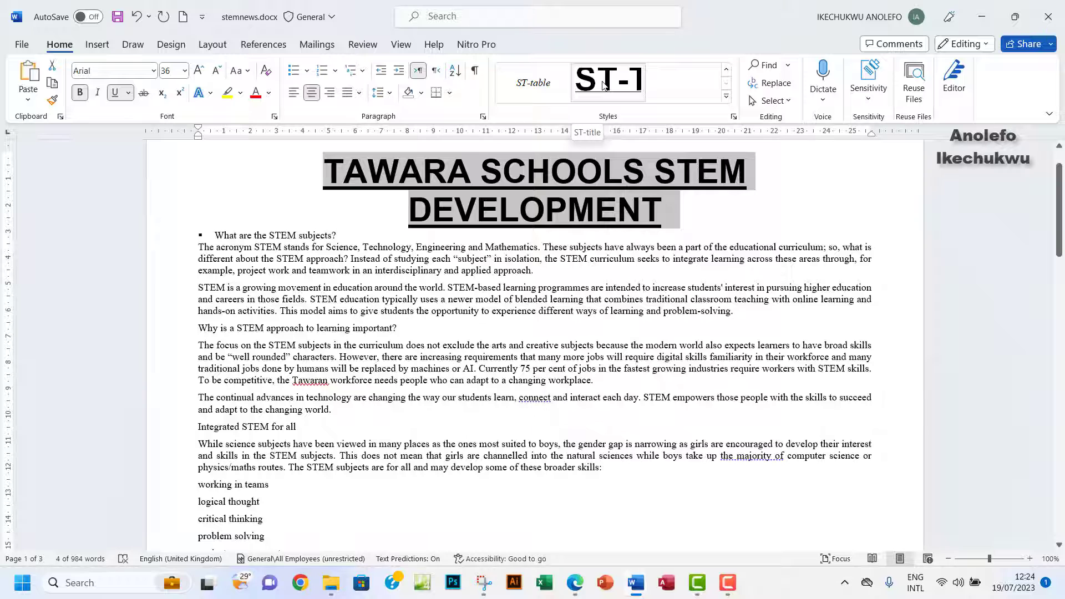
{"action": "right_click", "coordinate": [604, 85]}
{"action": "left_click", "coordinate": [650, 114]}
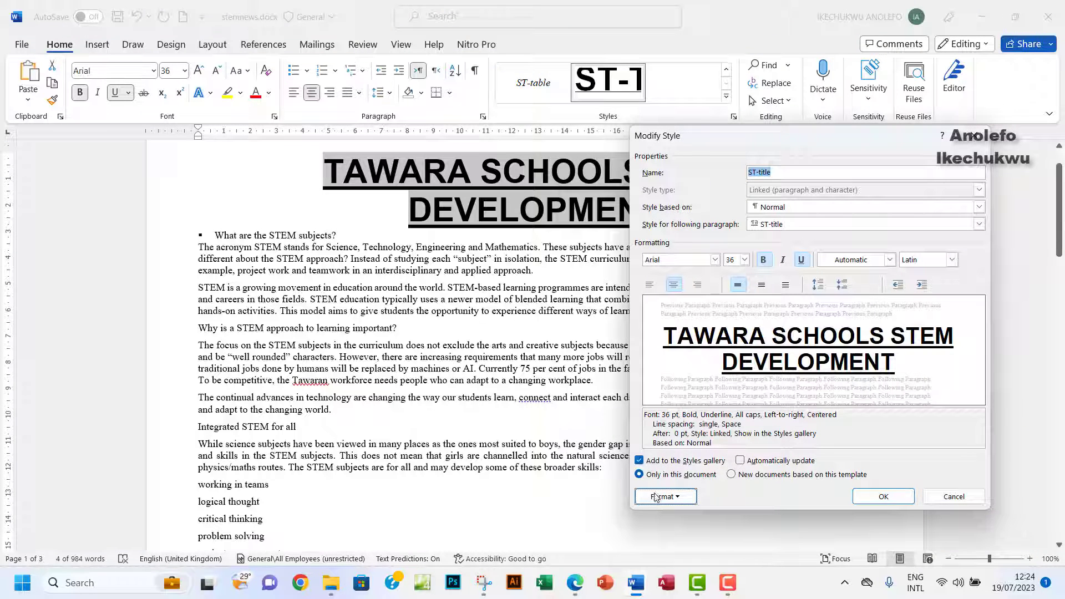
{"action": "left_click", "coordinate": [656, 496]}
{"action": "left_click", "coordinate": [634, 371]}
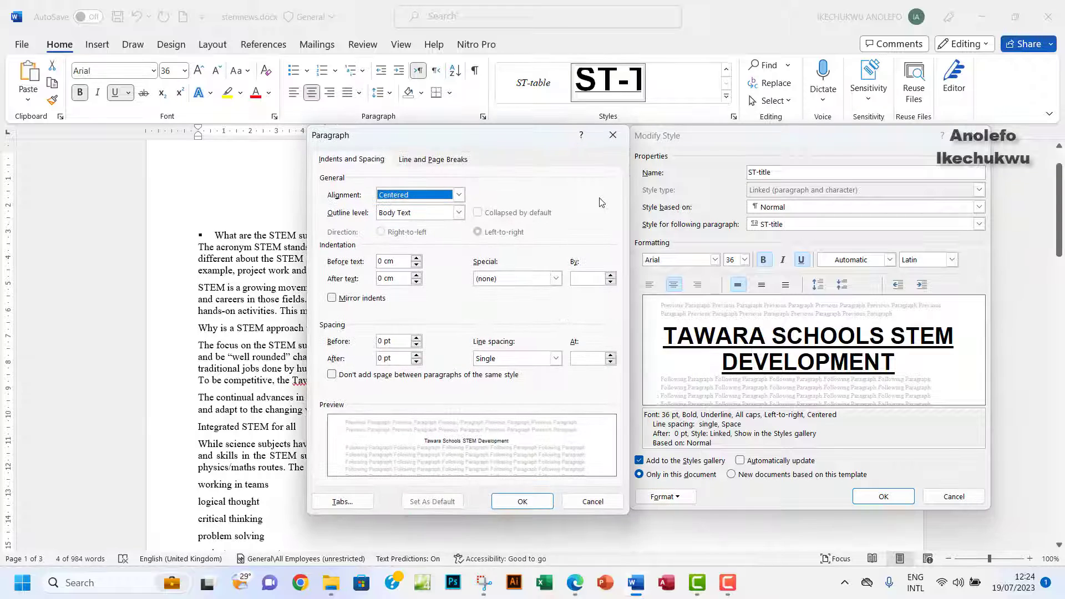
Snip both ST-title settings dialogs with the Snipping Tool, then close them.
{"action": "left_click", "coordinate": [487, 590]}
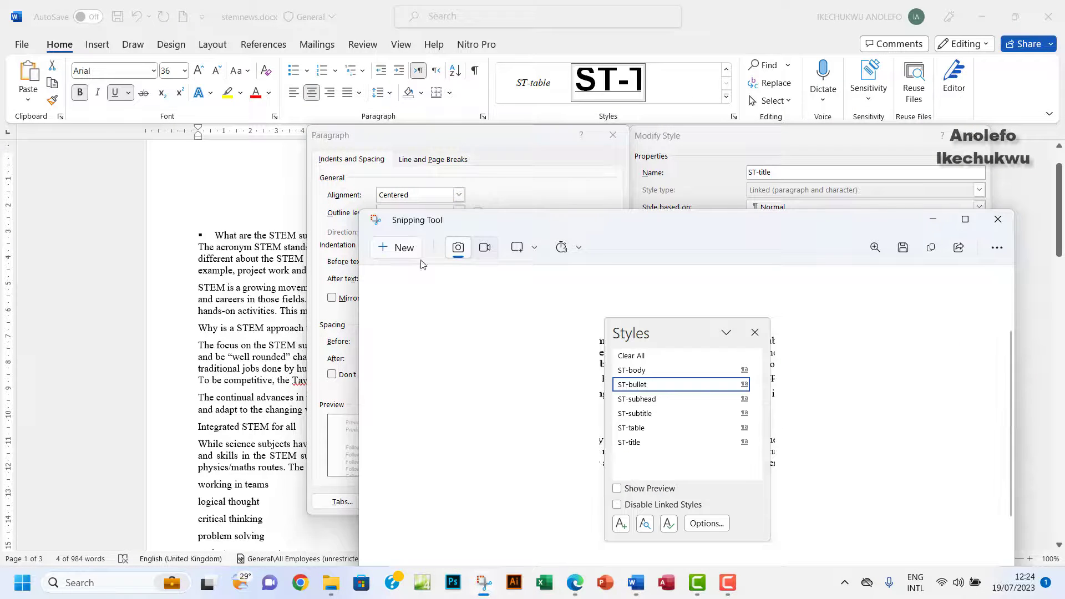
{"action": "left_click", "coordinate": [398, 250]}
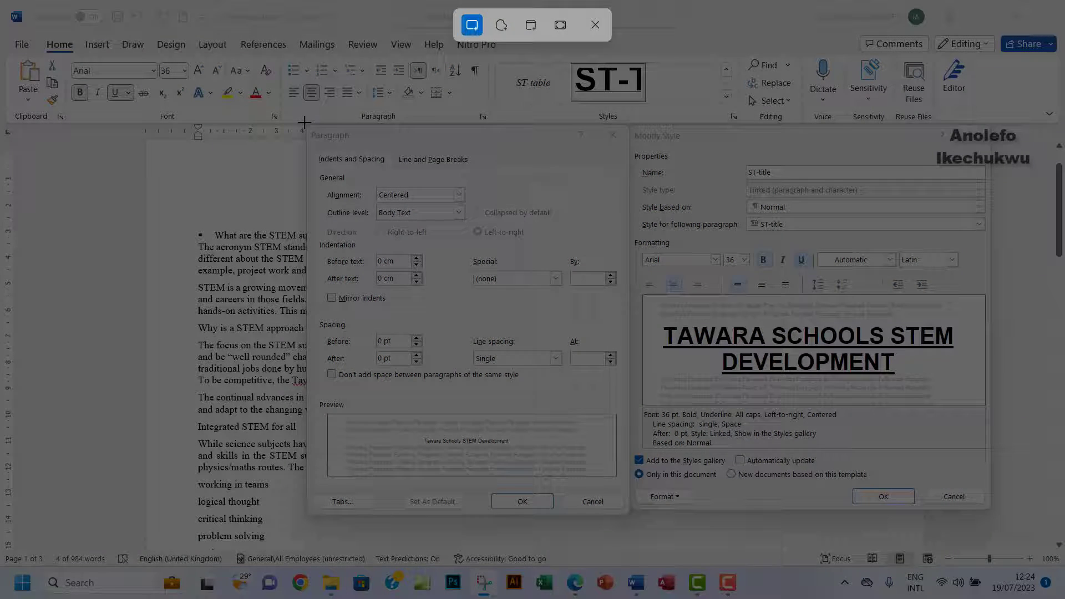
{"action": "left_click_drag", "start_coordinate": [305, 123], "coordinate": [995, 514]}
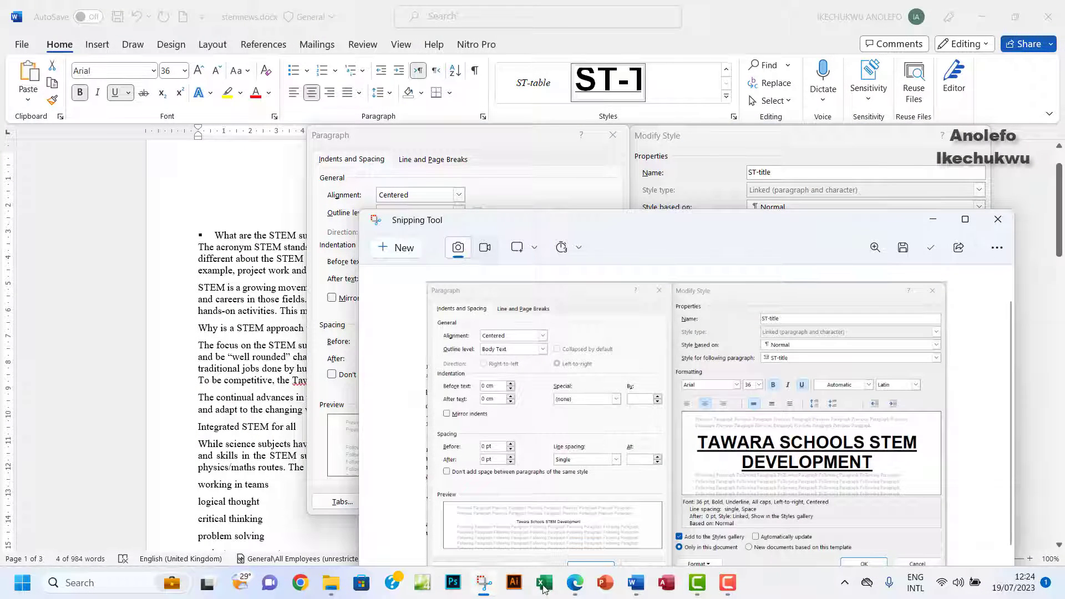
{"action": "left_click", "coordinate": [574, 583]}
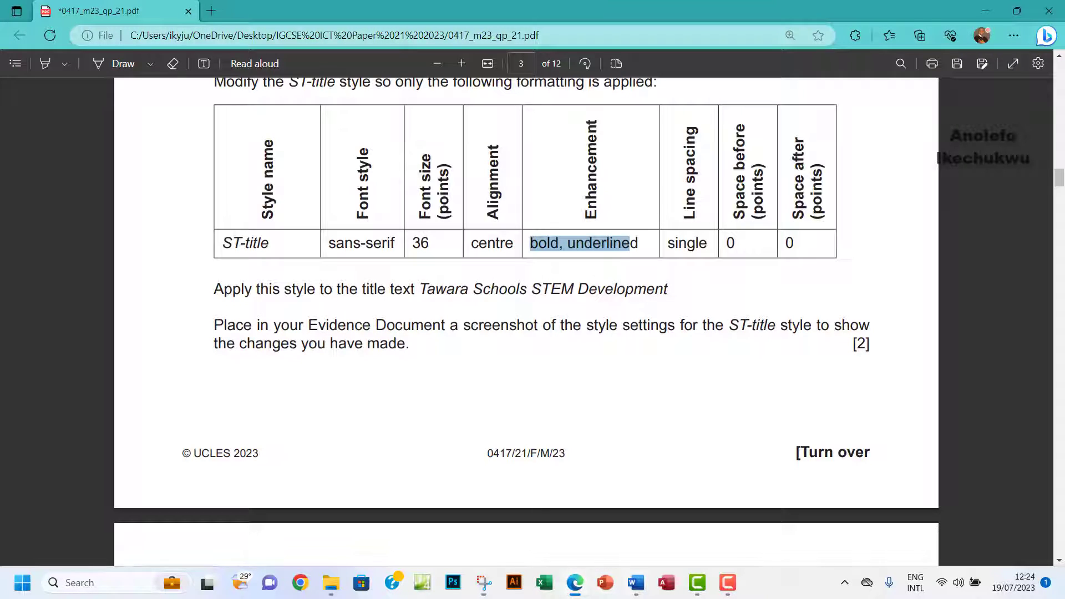
{"action": "mouse_move", "coordinate": [636, 586]}
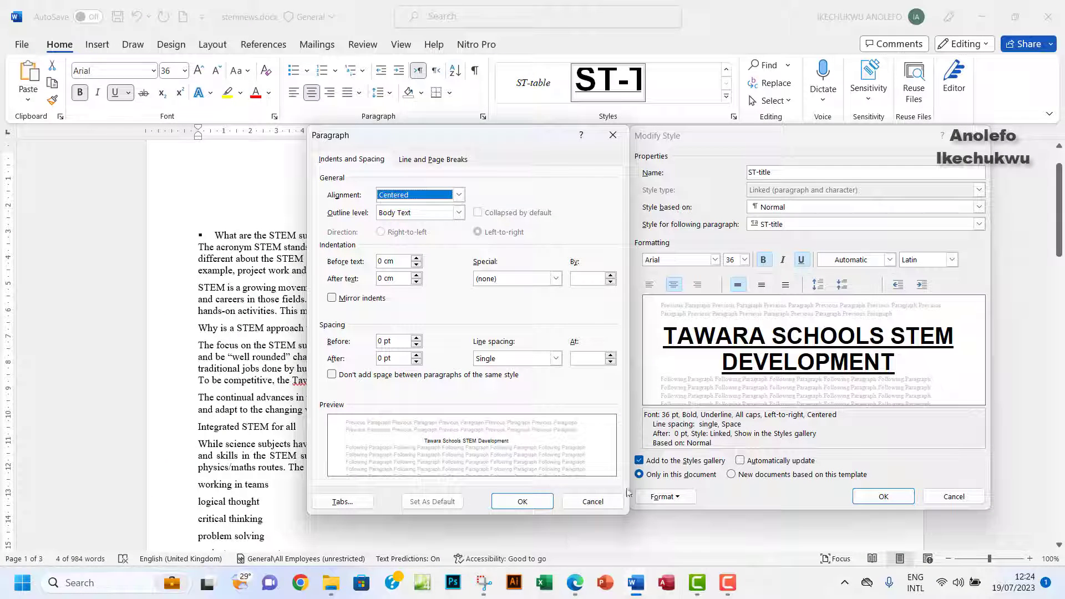
{"action": "left_click", "coordinate": [614, 136]}
{"action": "left_click", "coordinate": [974, 136]}
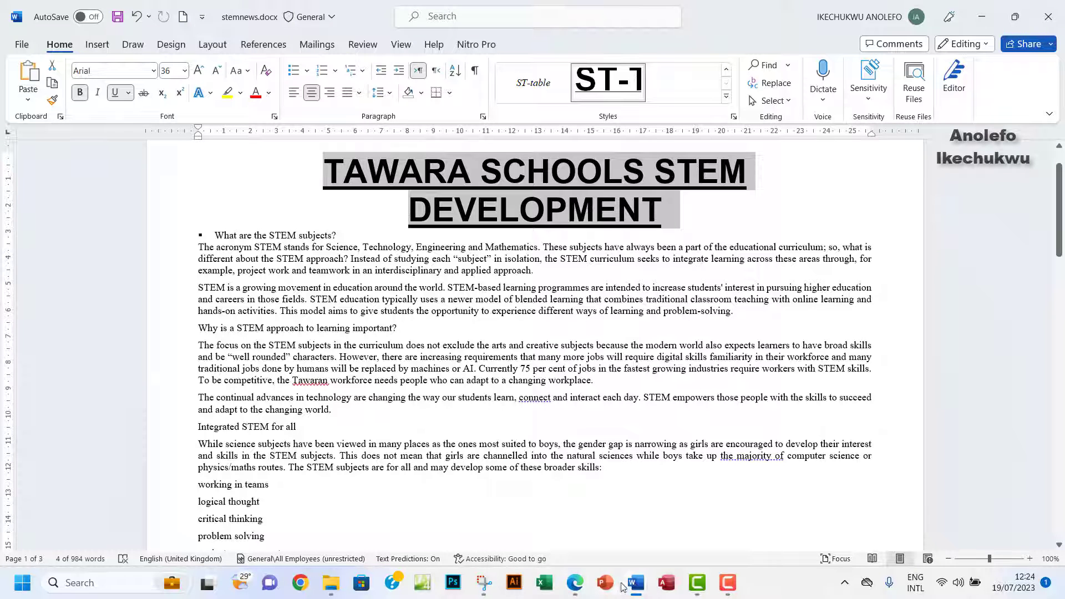
Paste the ST-title settings snip under Step 5 – EVIDENCE 4 in m23evidence0004.docx.
{"action": "mouse_move", "coordinate": [636, 582]}
{"action": "left_click", "coordinate": [577, 542]}
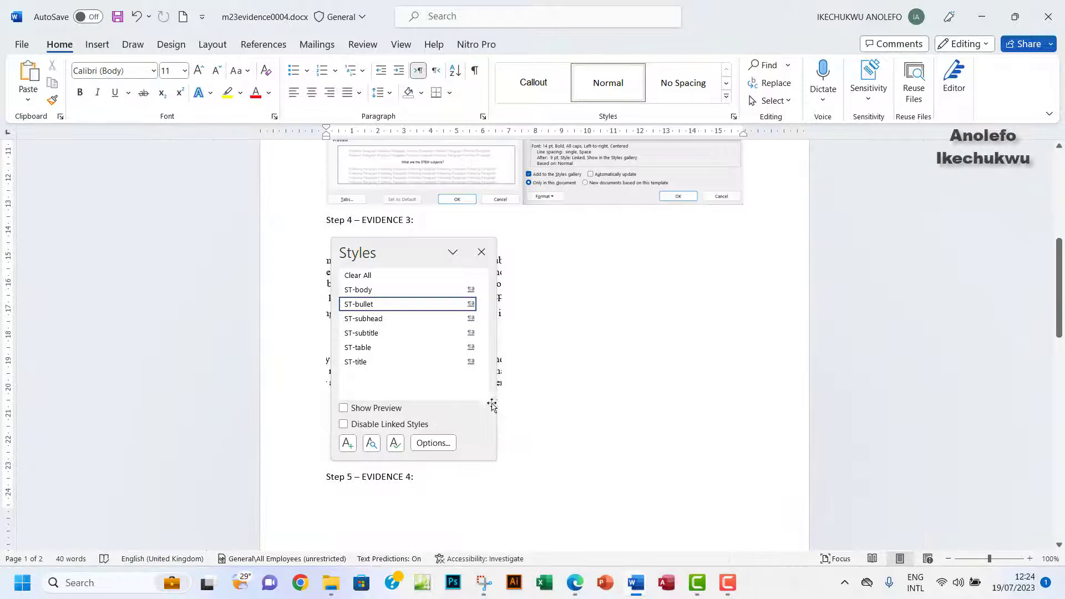
{"action": "scroll", "coordinate": [598, 454], "scroll_direction": "down", "scroll_amount": 2}
{"action": "left_click", "coordinate": [359, 463]}
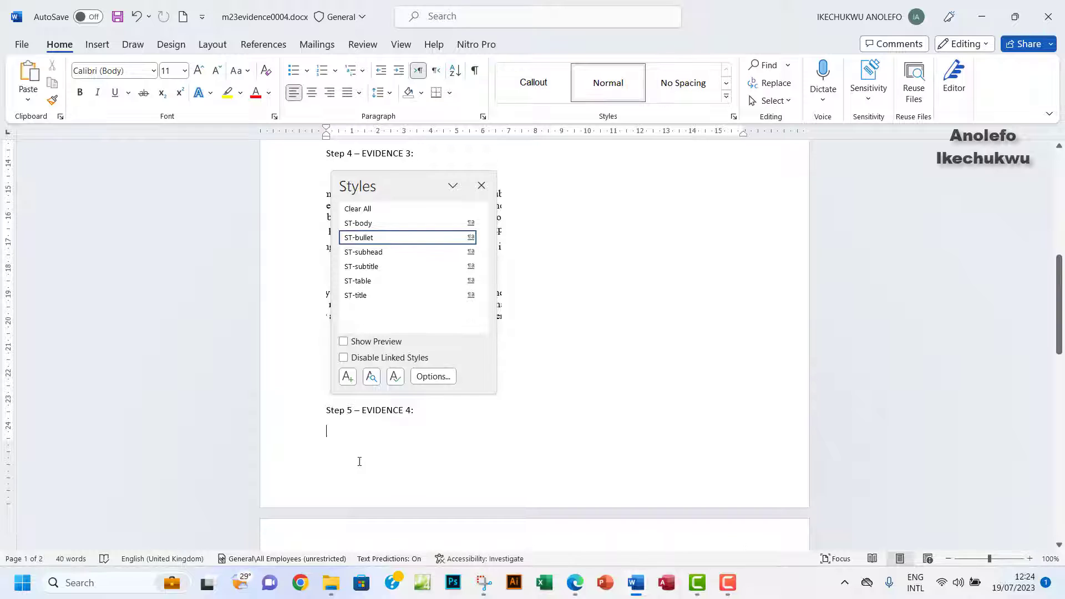
{"action": "scroll", "coordinate": [359, 463], "scroll_direction": "down", "scroll_amount": 2}
{"action": "key", "text": "ctrl+v"}
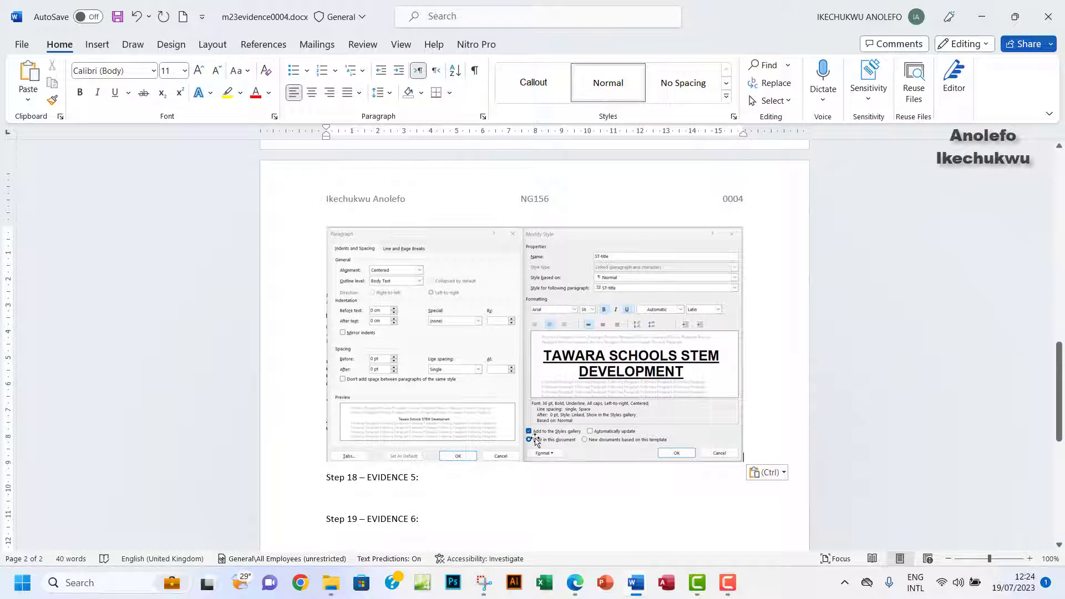
{"action": "left_click", "coordinate": [637, 580]}
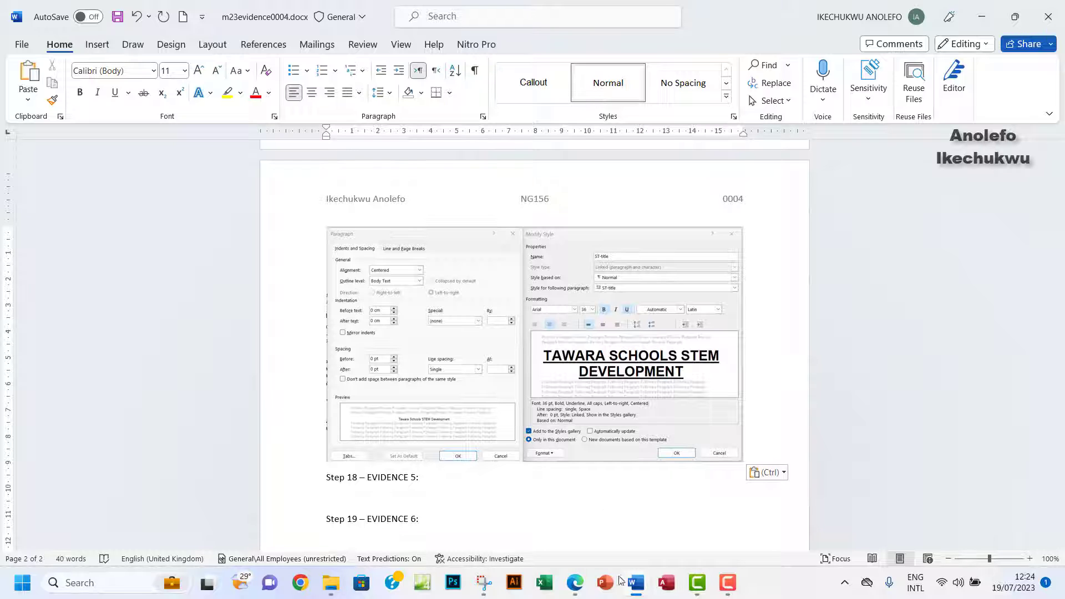
{"action": "mouse_move", "coordinate": [576, 584]}
{"action": "left_click", "coordinate": [580, 525]}
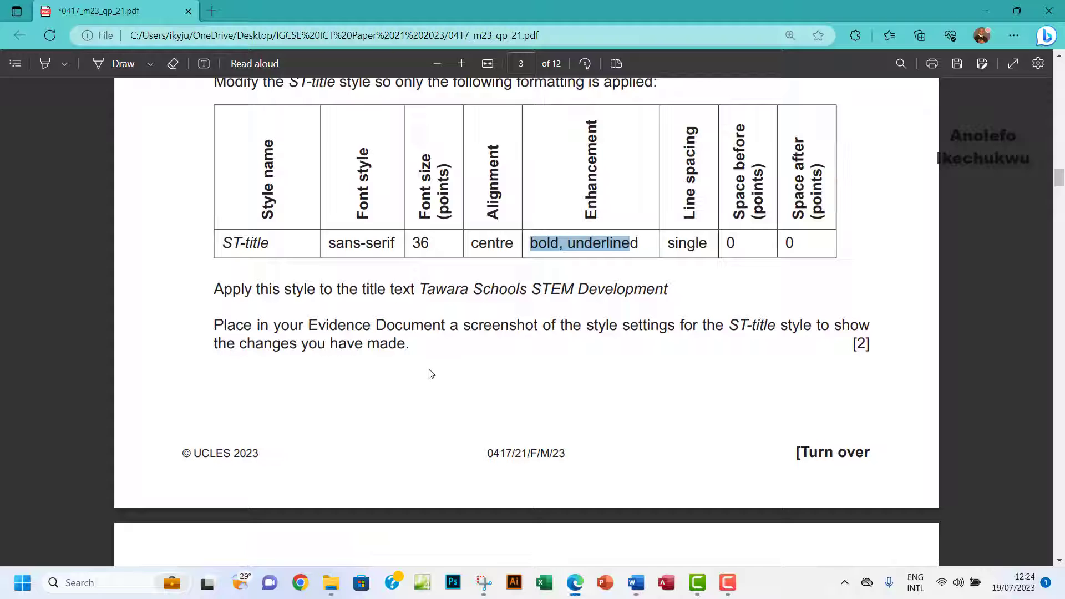
Highlight the evidence-screenshot instruction in yellow and select the subtitle 'Innovations in Science Education'.
{"action": "left_click", "coordinate": [44, 64]}
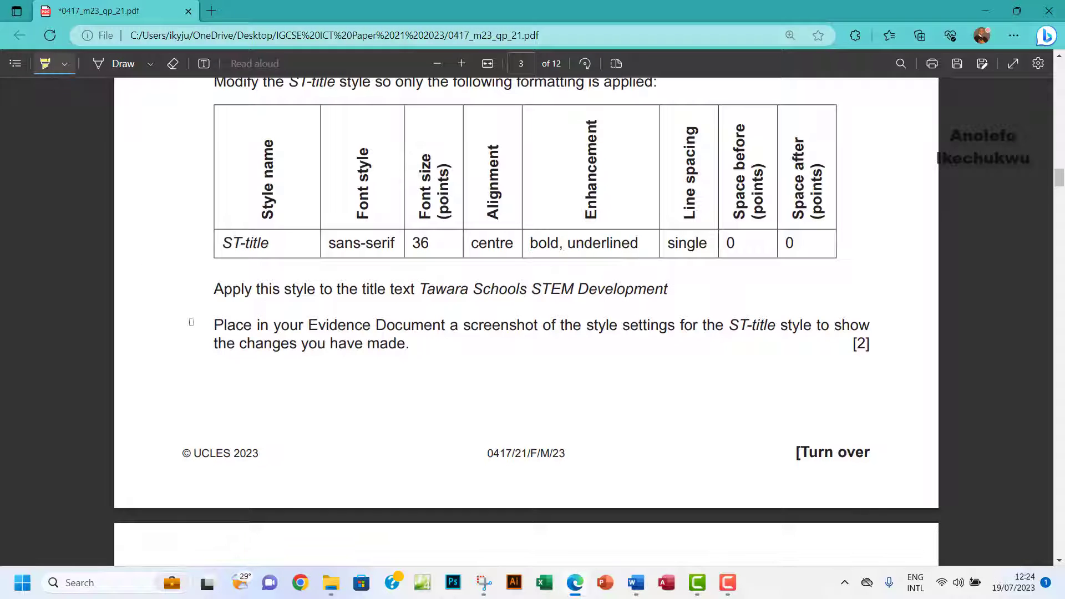
{"action": "left_click_drag", "start_coordinate": [194, 321], "coordinate": [430, 364]}
{"action": "mouse_move", "coordinate": [278, 328]}
{"action": "left_mouse_down"}
{"action": "mouse_move", "coordinate": [514, 340]}
{"action": "mouse_move", "coordinate": [855, 322]}
{"action": "left_mouse_up"}
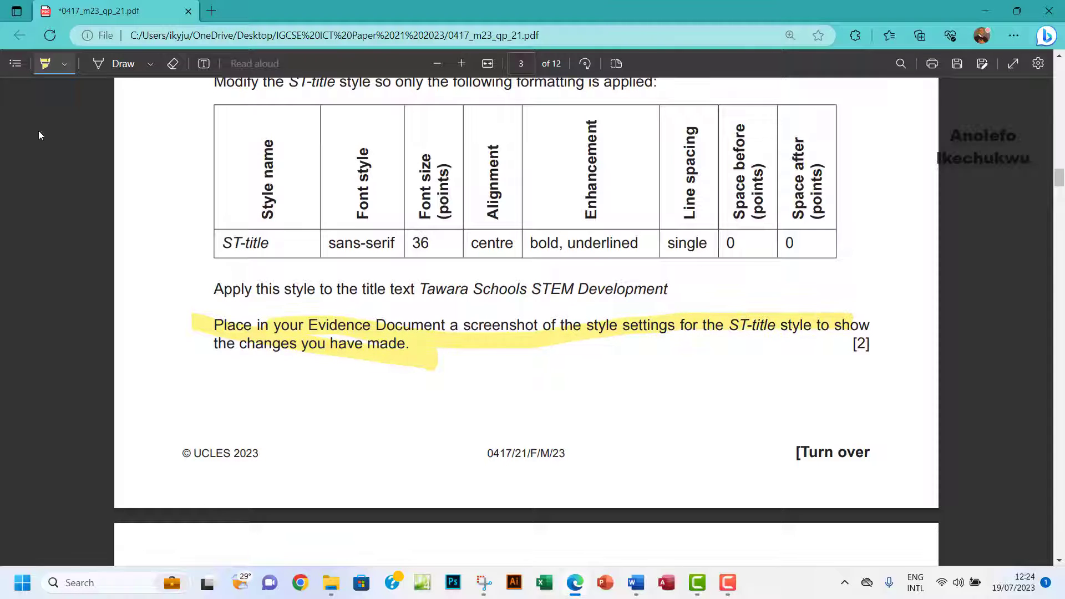
{"action": "left_click", "coordinate": [55, 71]}
{"action": "scroll", "coordinate": [446, 355], "scroll_direction": "down", "scroll_amount": 7}
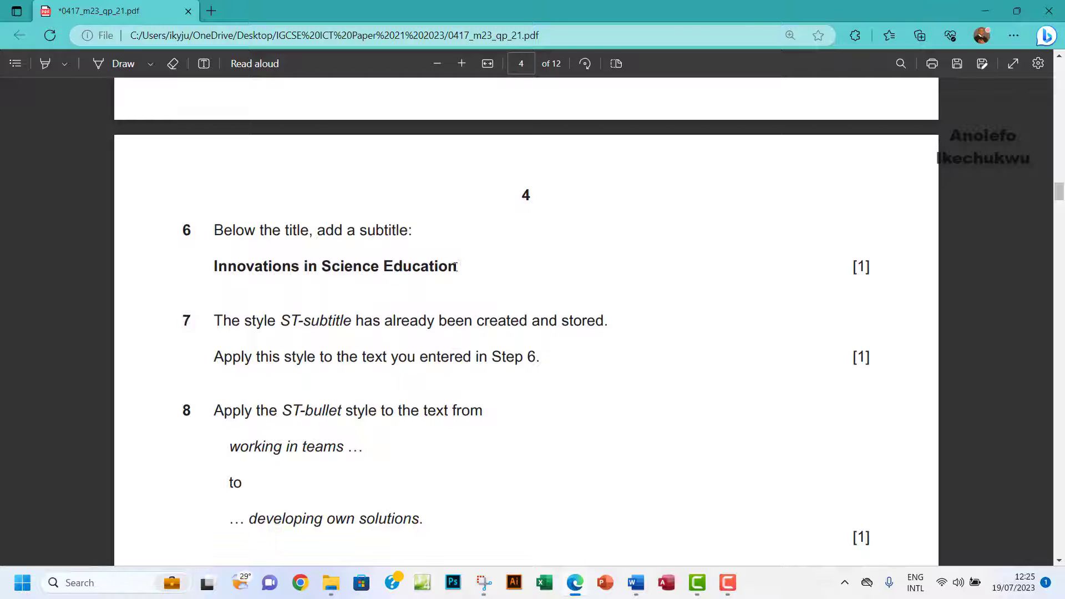
{"action": "left_click_drag", "start_coordinate": [455, 267], "coordinate": [201, 272]}
{"action": "key", "text": "ctrl+c"}
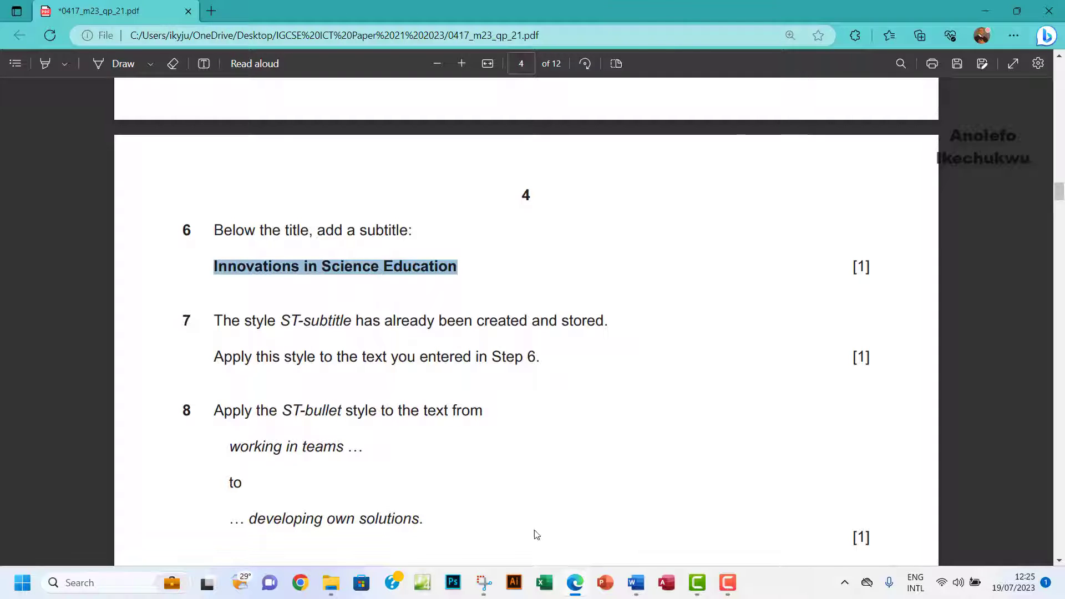
Apply the ST-body style to the line 'What are the STEM subjects?'.
{"action": "mouse_move", "coordinate": [635, 587]}
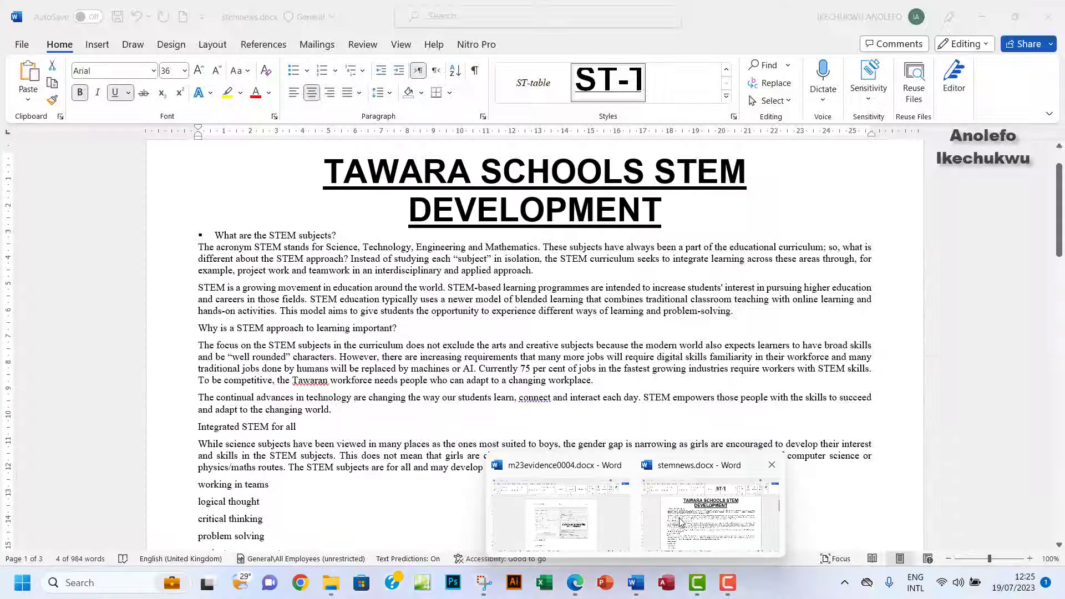
{"action": "left_click", "coordinate": [683, 523]}
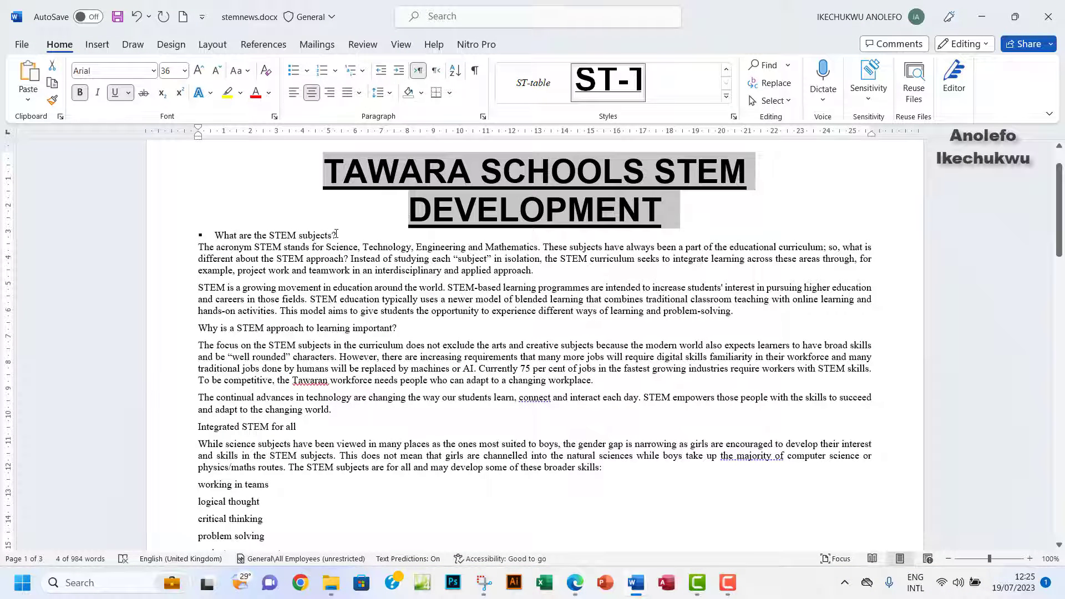
{"action": "left_click_drag", "start_coordinate": [337, 234], "coordinate": [216, 236]}
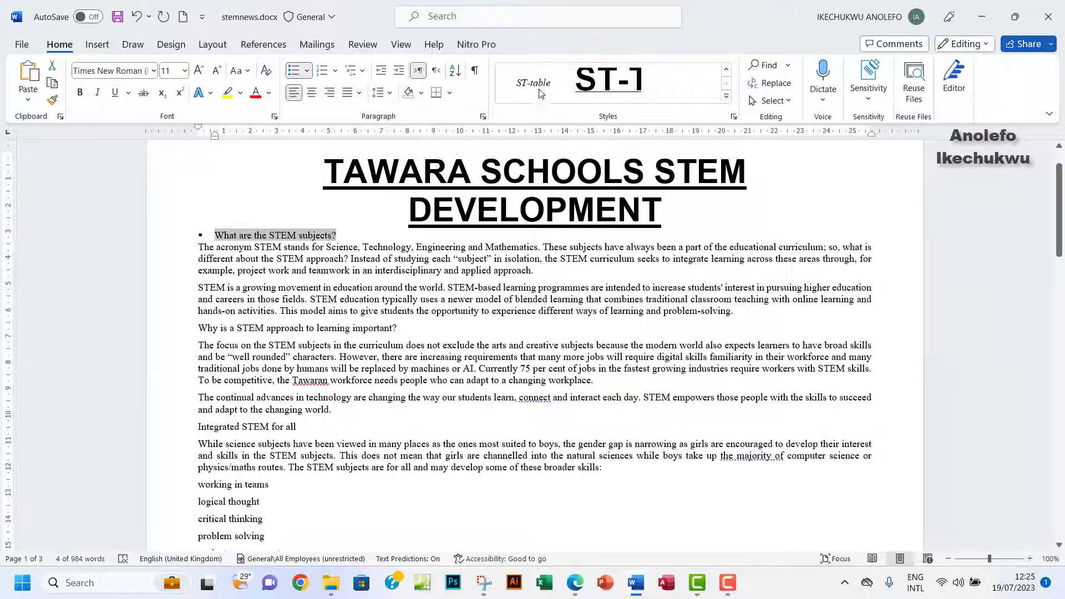
{"action": "left_click", "coordinate": [727, 99]}
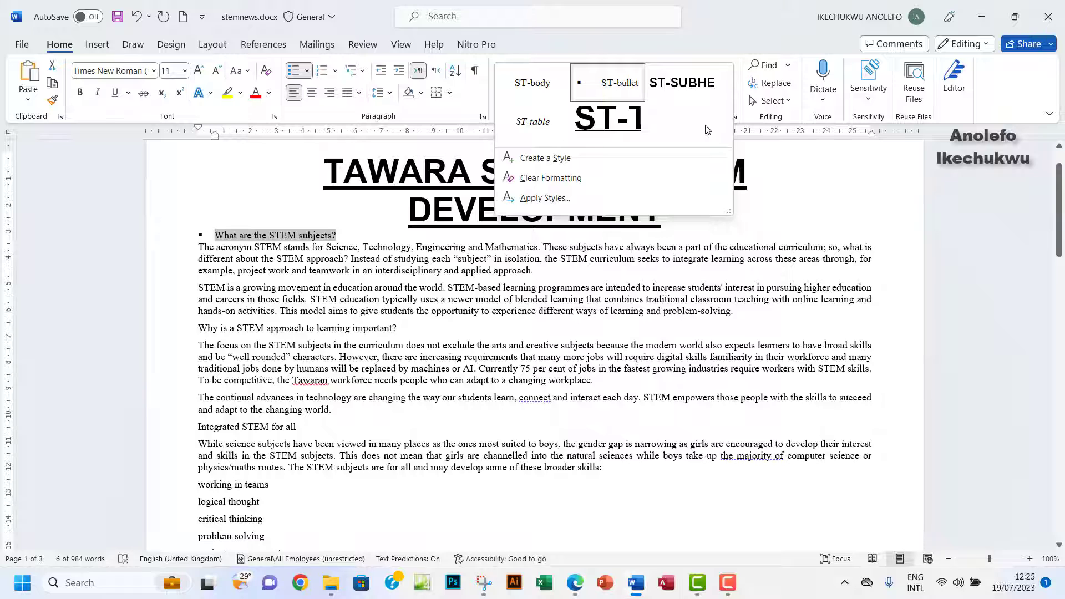
{"action": "left_click", "coordinate": [533, 85]}
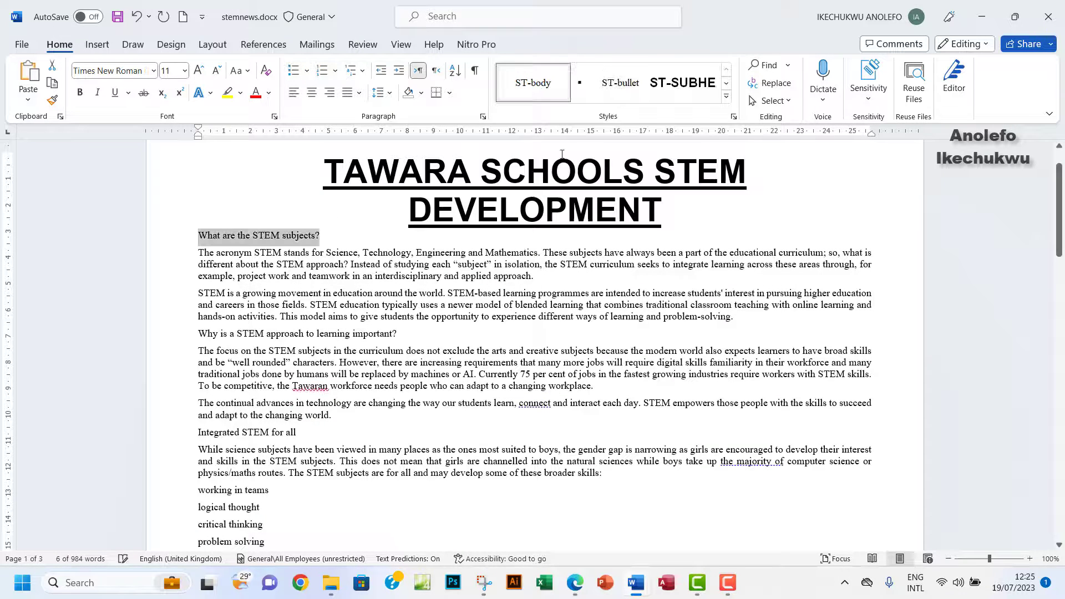
Insert a new line below the title and paste 'Innovations in Science Education' there.
{"action": "left_click", "coordinate": [201, 238]}
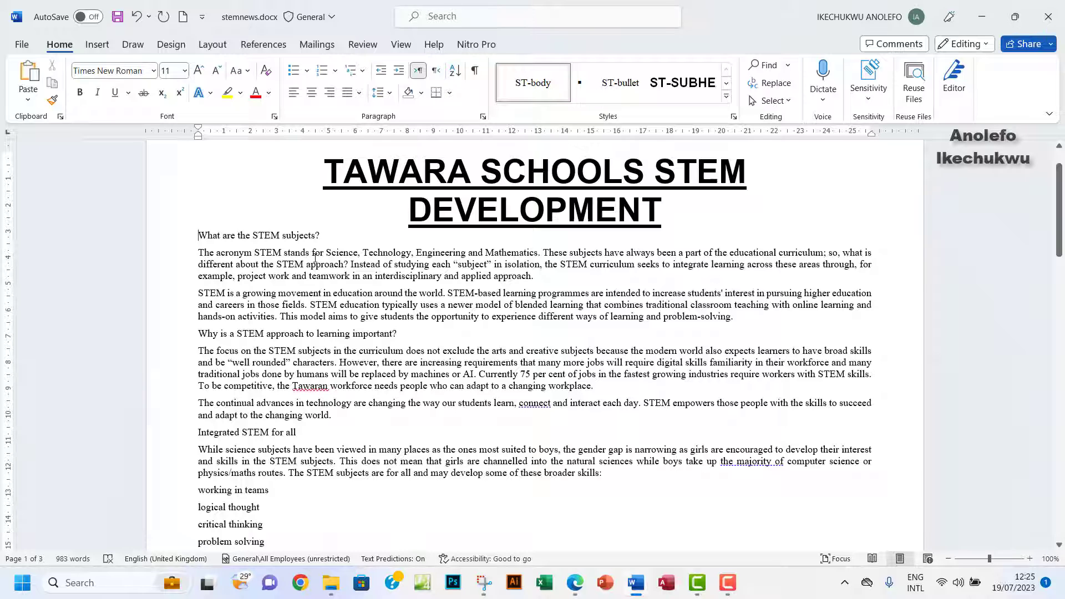
{"action": "key", "text": "Return"}
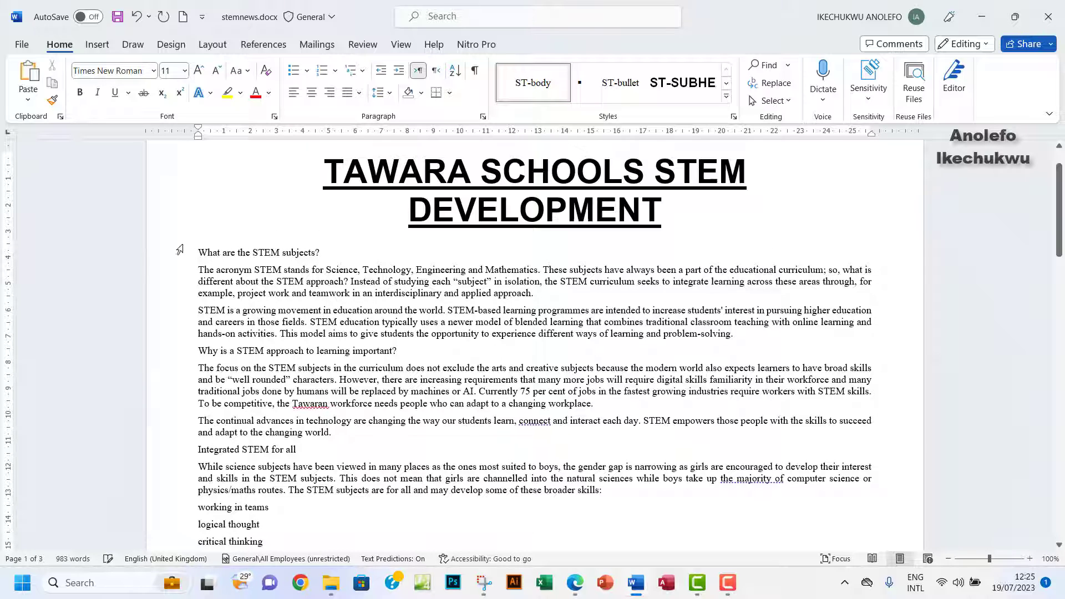
{"action": "right_click", "coordinate": [209, 238]}
{"action": "left_click", "coordinate": [282, 334]}
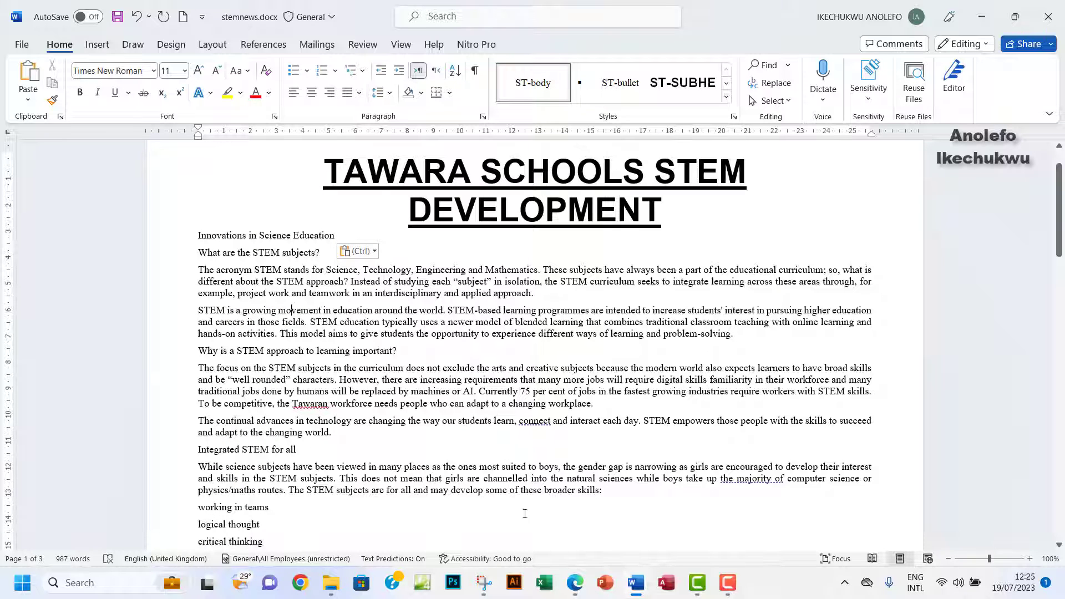
{"action": "left_click", "coordinate": [581, 591]}
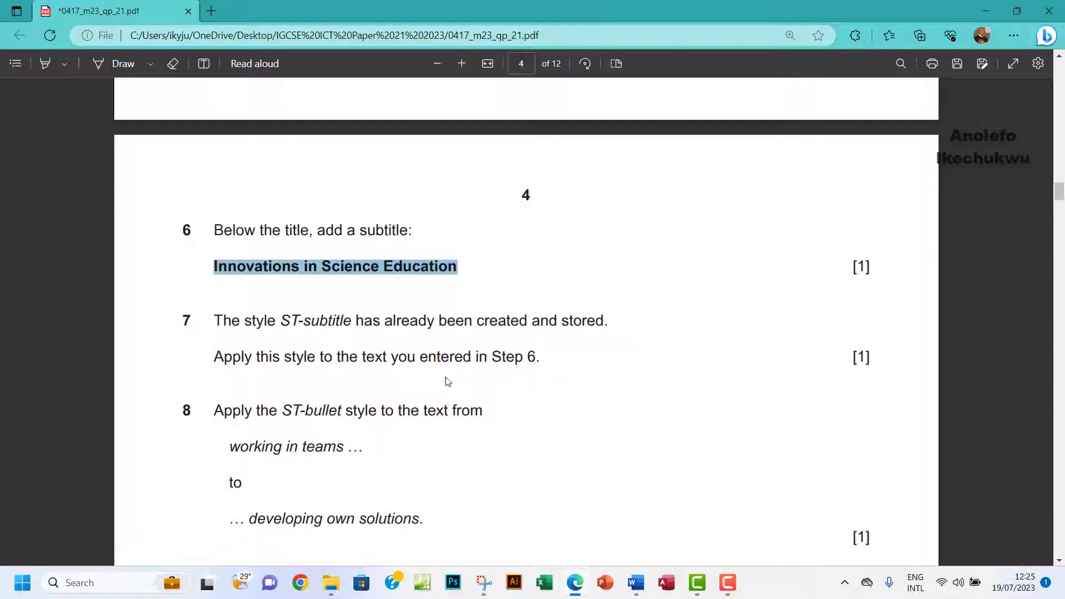
Switch from the exam paper to the stemnews.docx window in Word via the taskbar preview.
{"action": "mouse_move", "coordinate": [639, 588]}
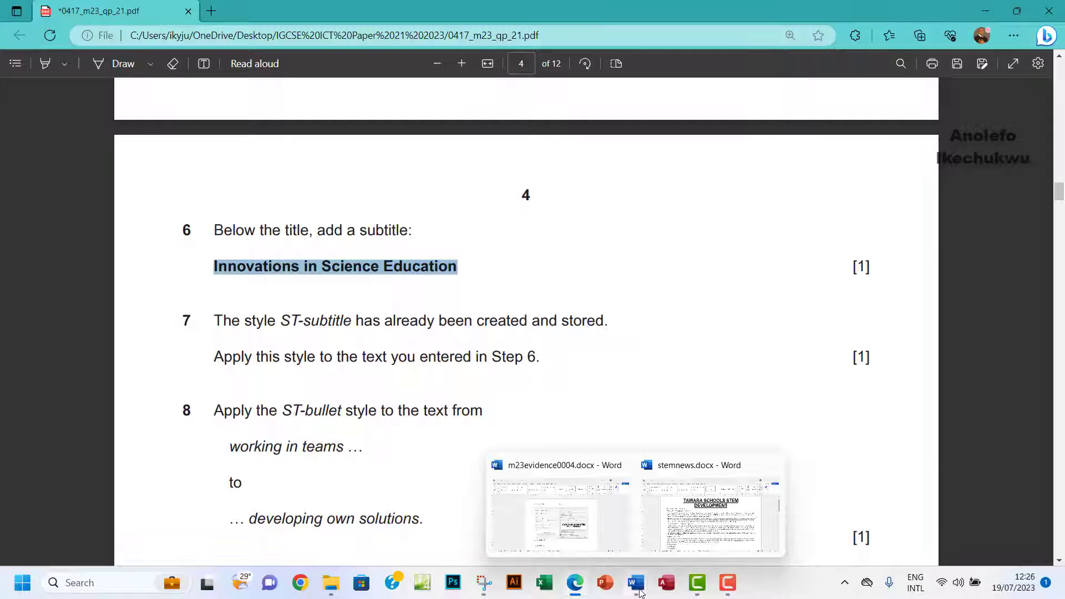
{"action": "left_click", "coordinate": [684, 526]}
Apply the ST-subtitle style to the 'Innovations in Science Education' line, then return to the exam paper.
{"action": "left_click_drag", "start_coordinate": [336, 235], "coordinate": [207, 237]}
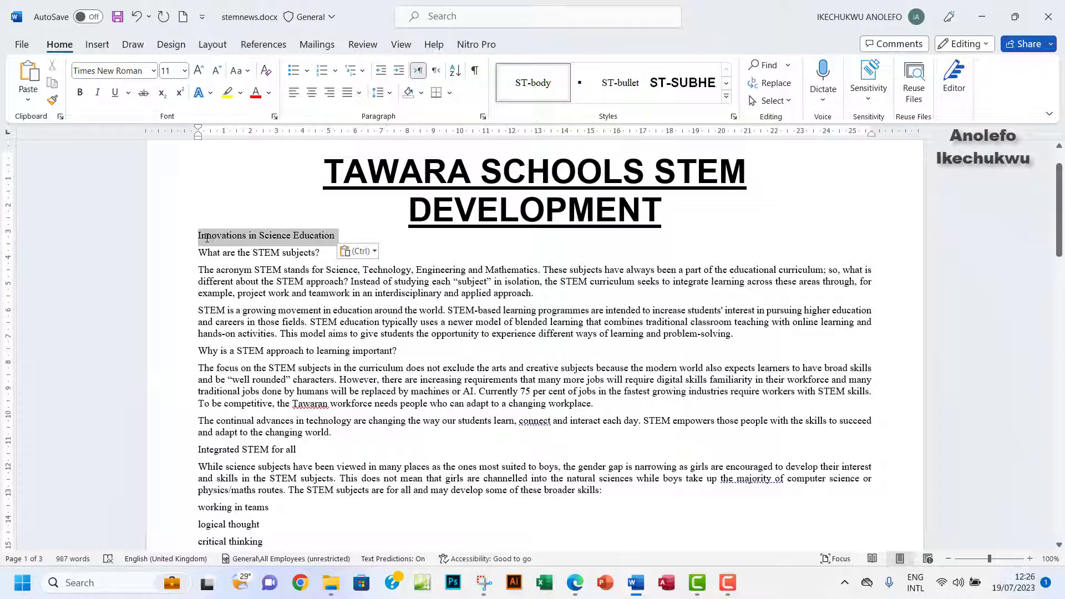
{"action": "left_click", "coordinate": [725, 99]}
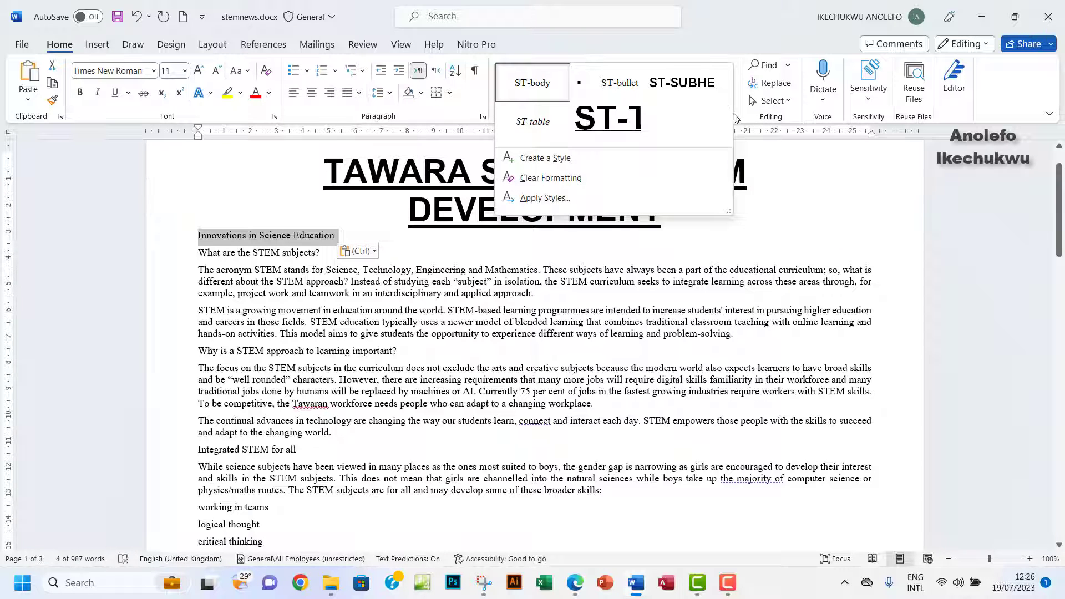
{"action": "left_click", "coordinate": [736, 117]}
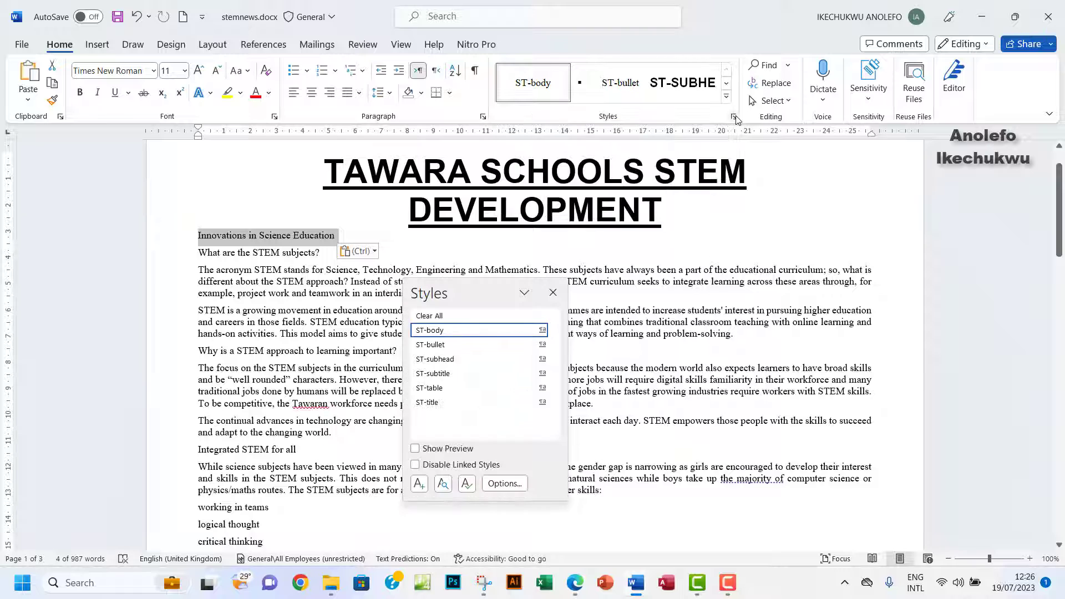
{"action": "left_click", "coordinate": [451, 375]}
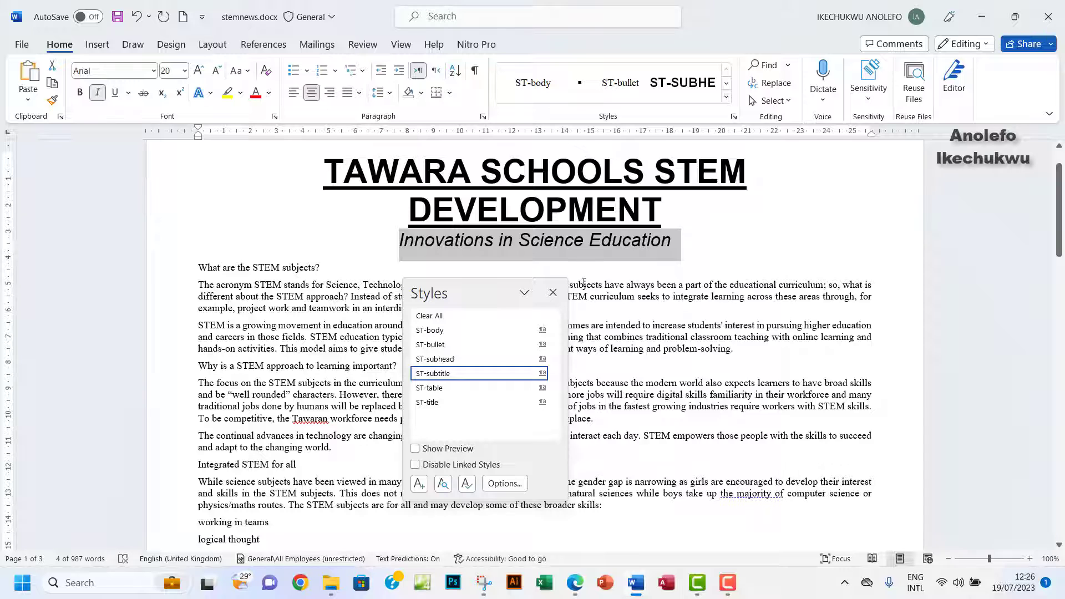
{"action": "left_click", "coordinate": [553, 293]}
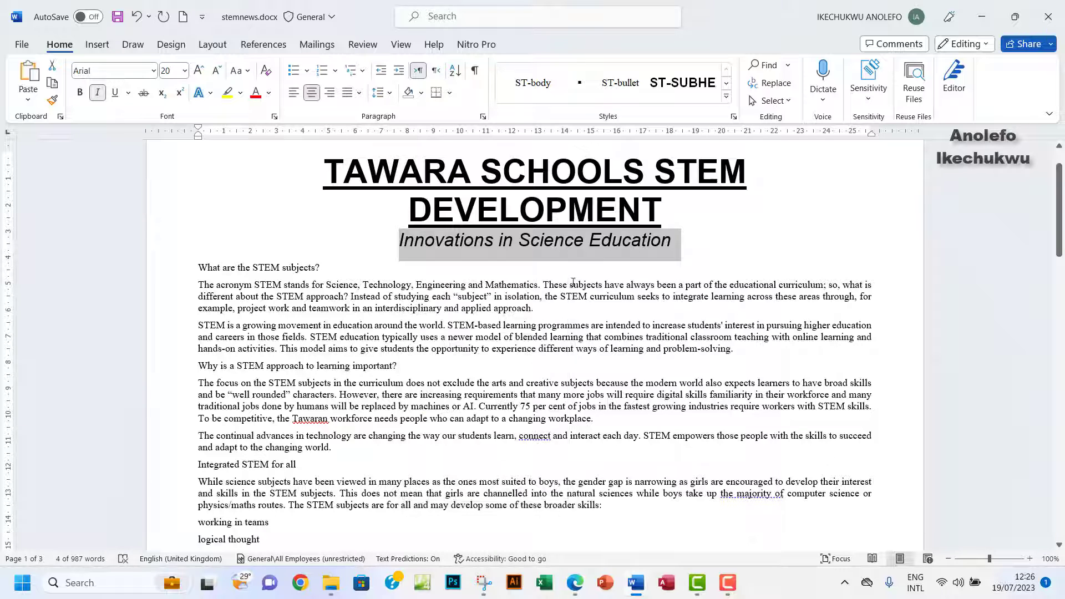
{"action": "left_click", "coordinate": [577, 242]}
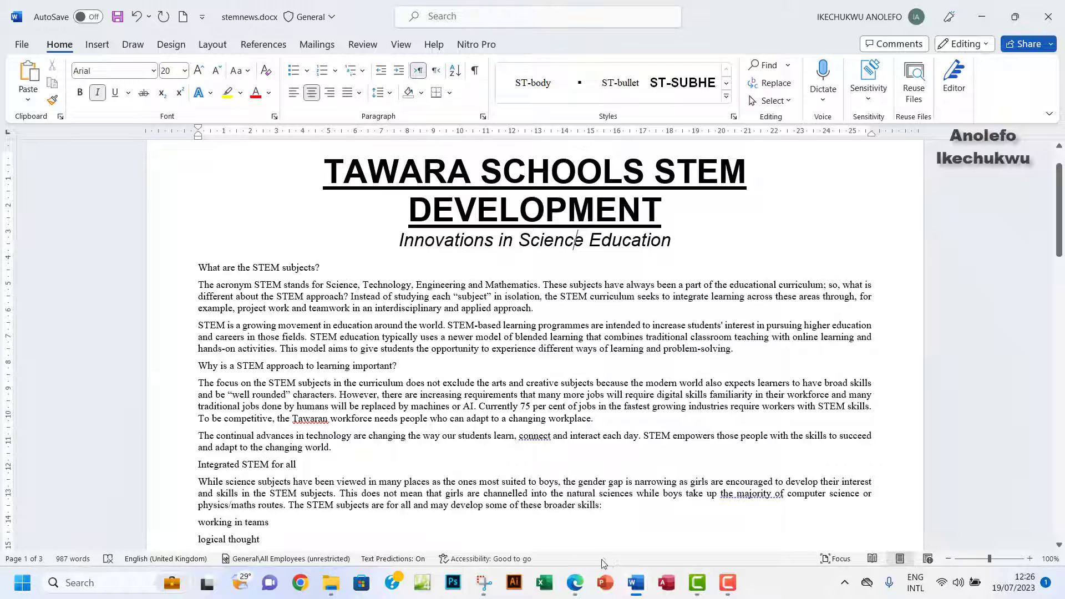
{"action": "left_click", "coordinate": [576, 583]}
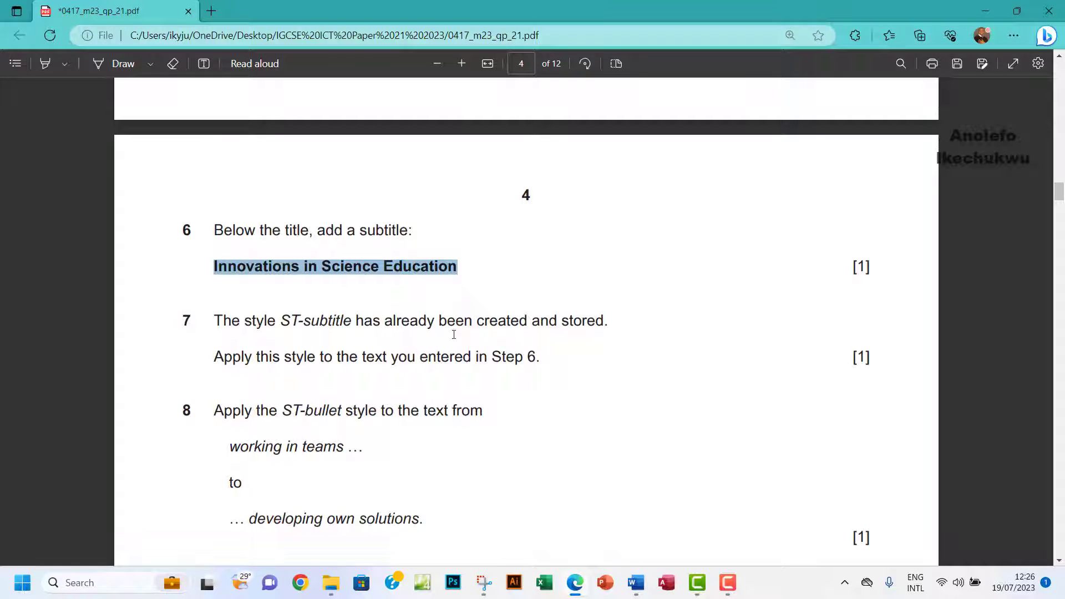
Highlight question 7's second instruction line in yellow on the exam paper.
{"action": "scroll", "coordinate": [370, 396], "scroll_direction": "down", "scroll_amount": 2}
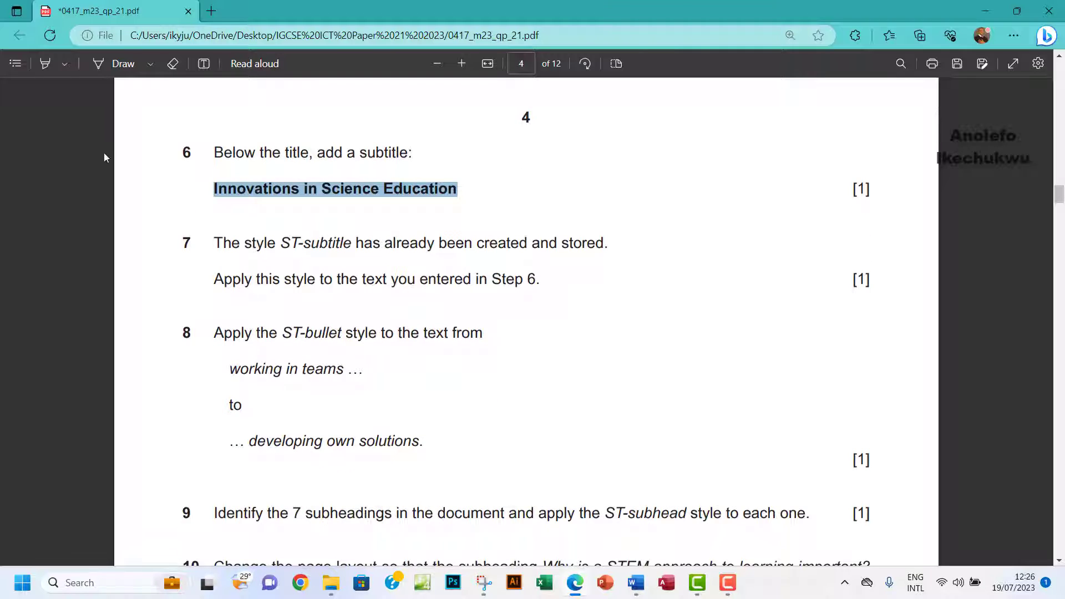
{"action": "left_click", "coordinate": [44, 64]}
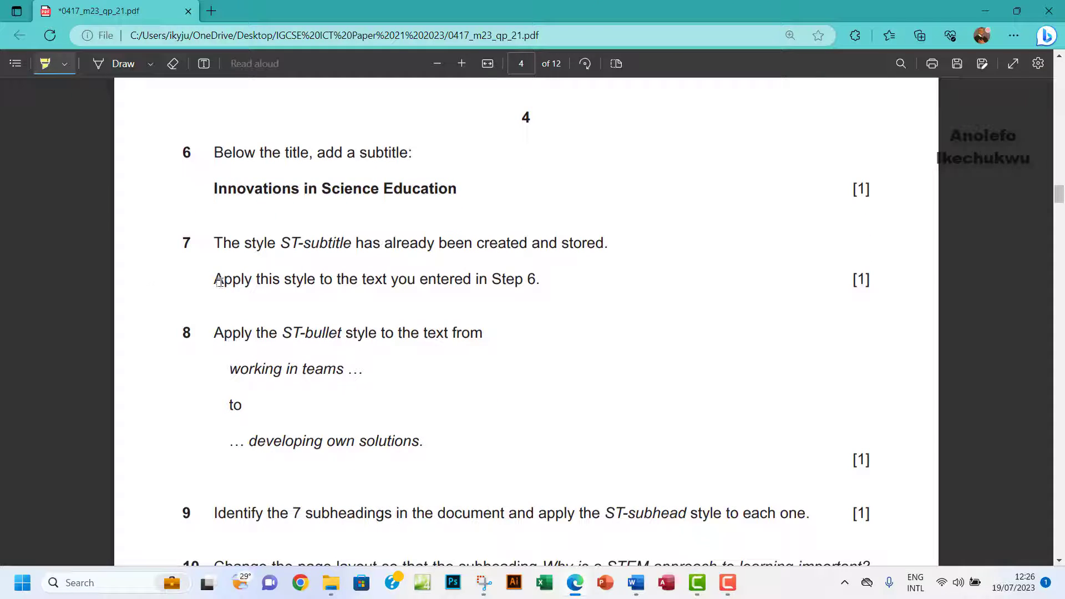
{"action": "mouse_move", "coordinate": [213, 280]}
{"action": "left_mouse_down"}
{"action": "mouse_move", "coordinate": [479, 300]}
{"action": "mouse_move", "coordinate": [542, 280]}
{"action": "left_mouse_up"}
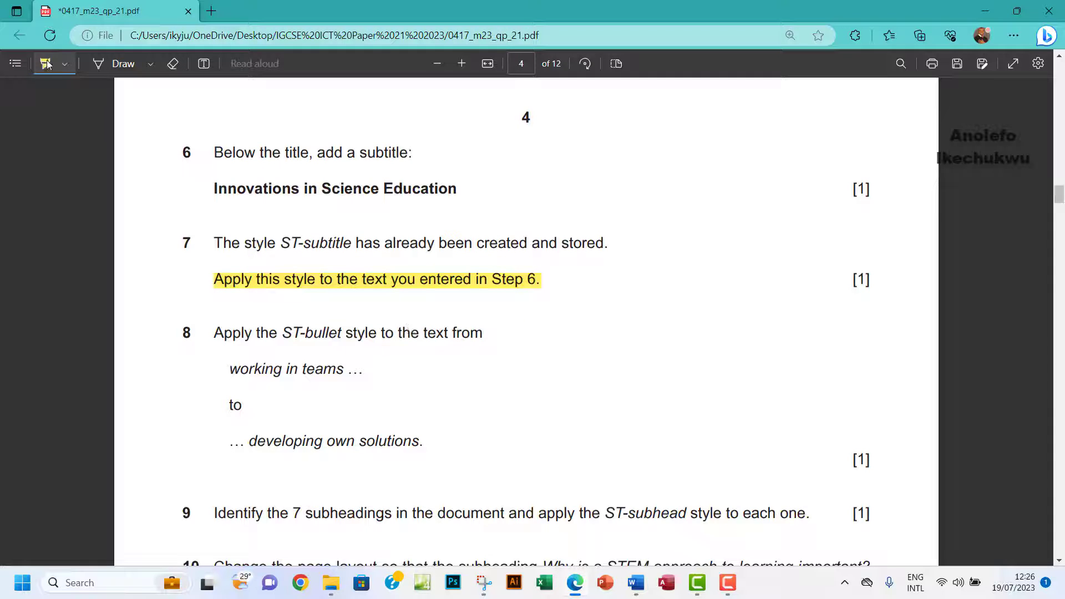
{"action": "left_click", "coordinate": [47, 64]}
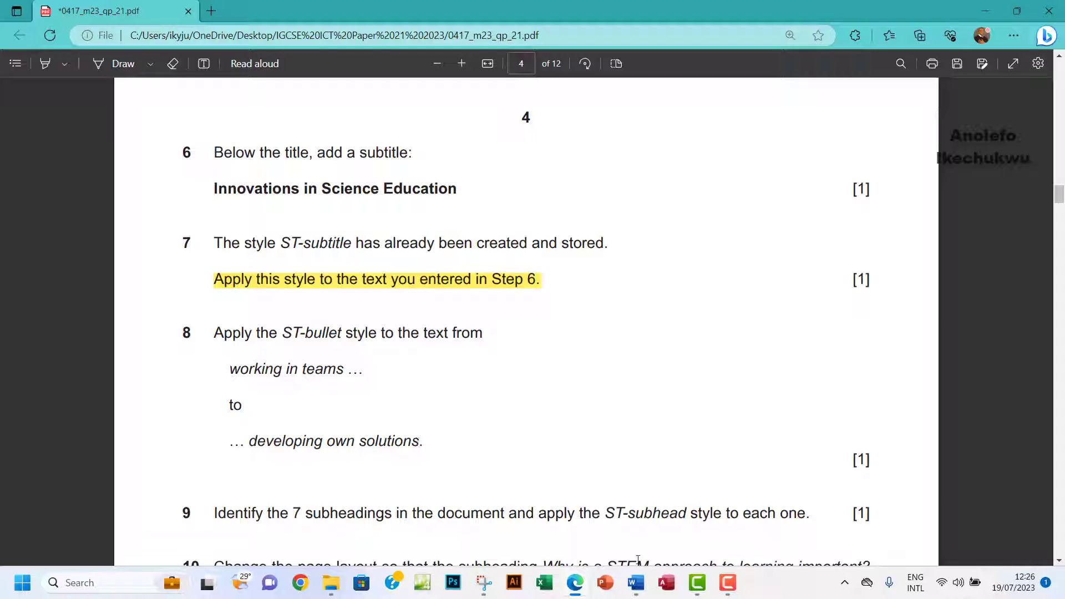
Style the skills list from 'working in teams' to 'developing own solutions' as ST-bullet.
{"action": "mouse_move", "coordinate": [638, 584]}
{"action": "left_click", "coordinate": [664, 551]}
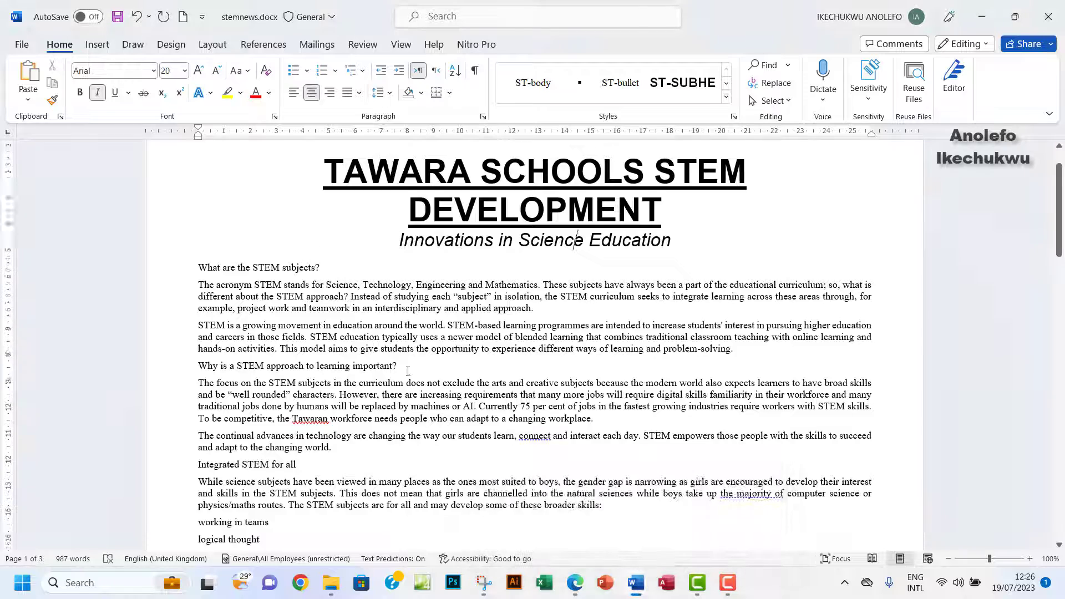
{"action": "scroll", "coordinate": [408, 371], "scroll_direction": "down", "scroll_amount": 5}
{"action": "scroll", "coordinate": [311, 366], "scroll_direction": "down", "scroll_amount": 1}
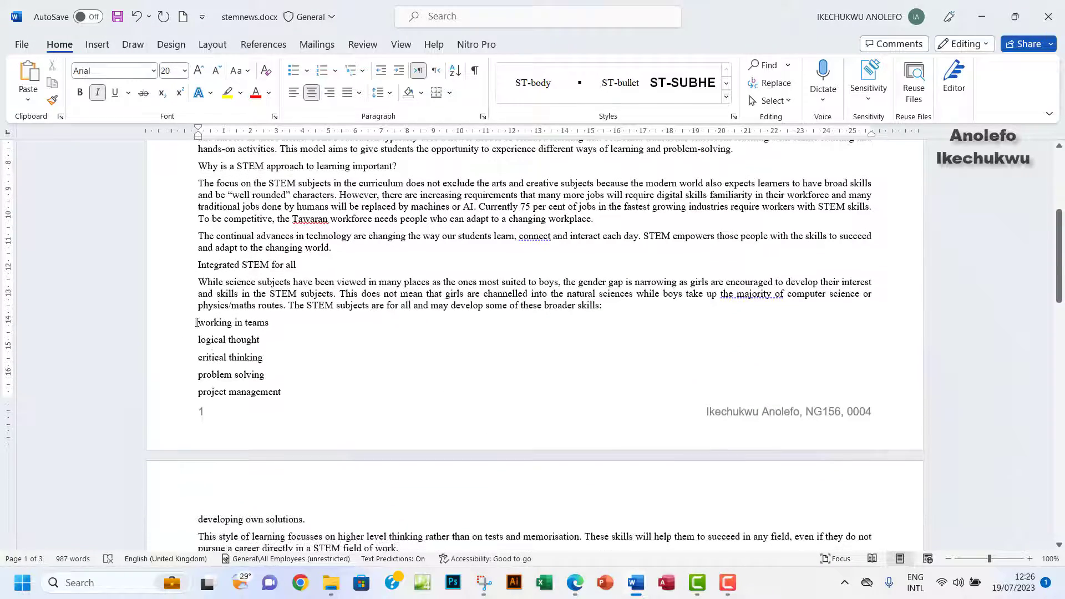
{"action": "left_click_drag", "start_coordinate": [209, 329], "coordinate": [308, 520]}
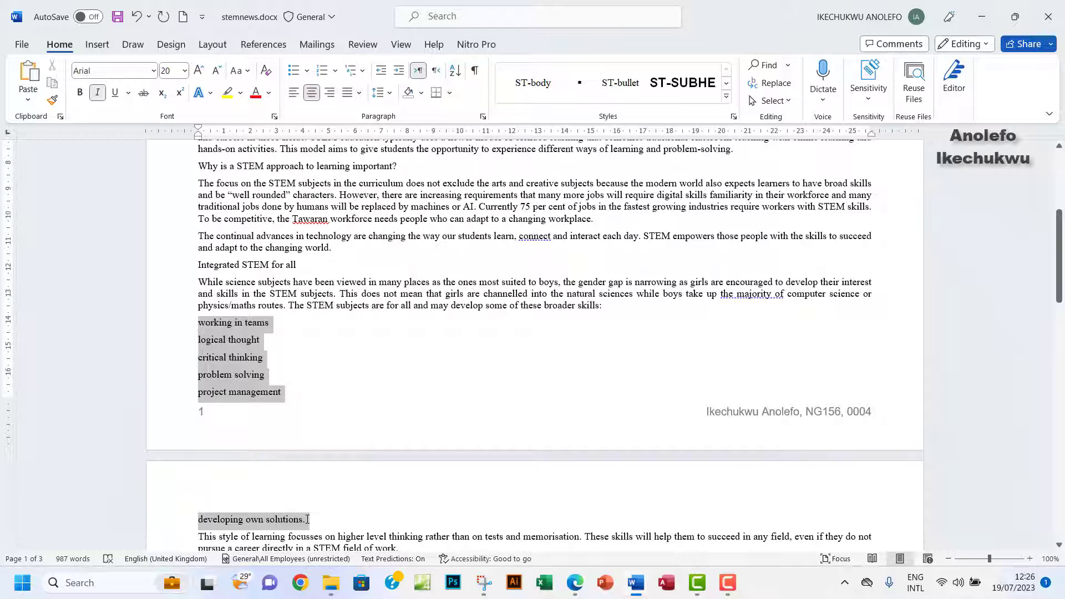
{"action": "left_click", "coordinate": [606, 90]}
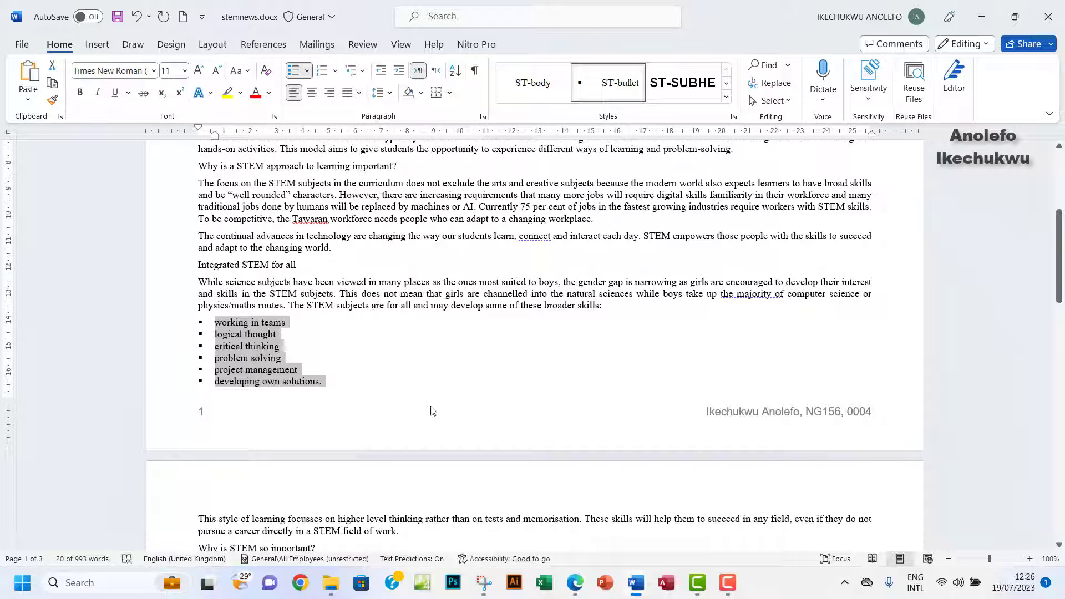
{"action": "left_click", "coordinate": [576, 583]}
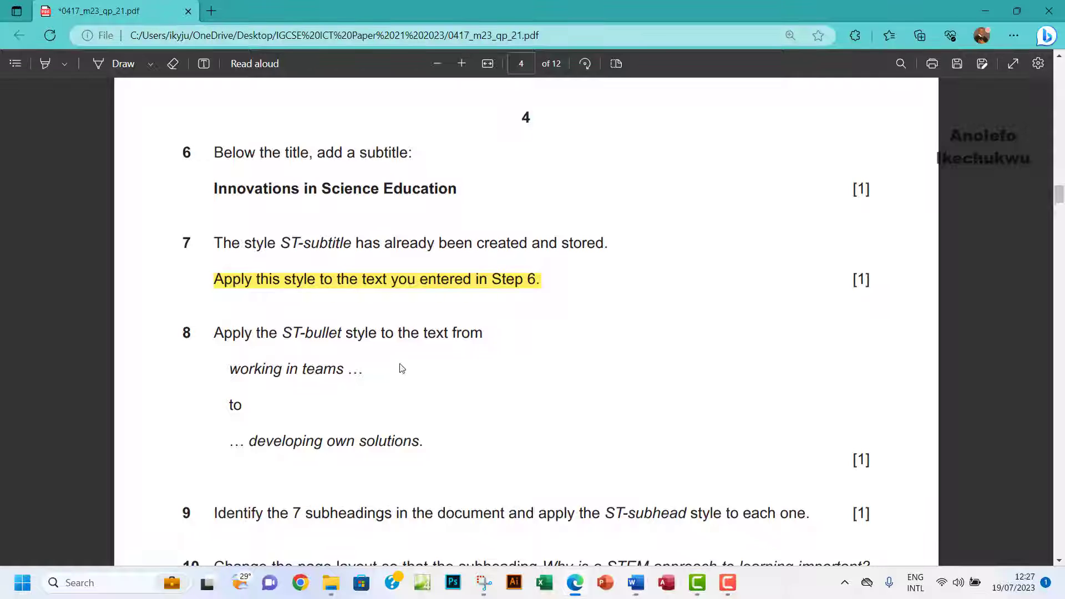
Highlight question 8's closing text '… developing own solutions' in yellow on the exam paper.
{"action": "scroll", "coordinate": [180, 215], "scroll_direction": "down", "scroll_amount": 3}
{"action": "left_click", "coordinate": [45, 63]}
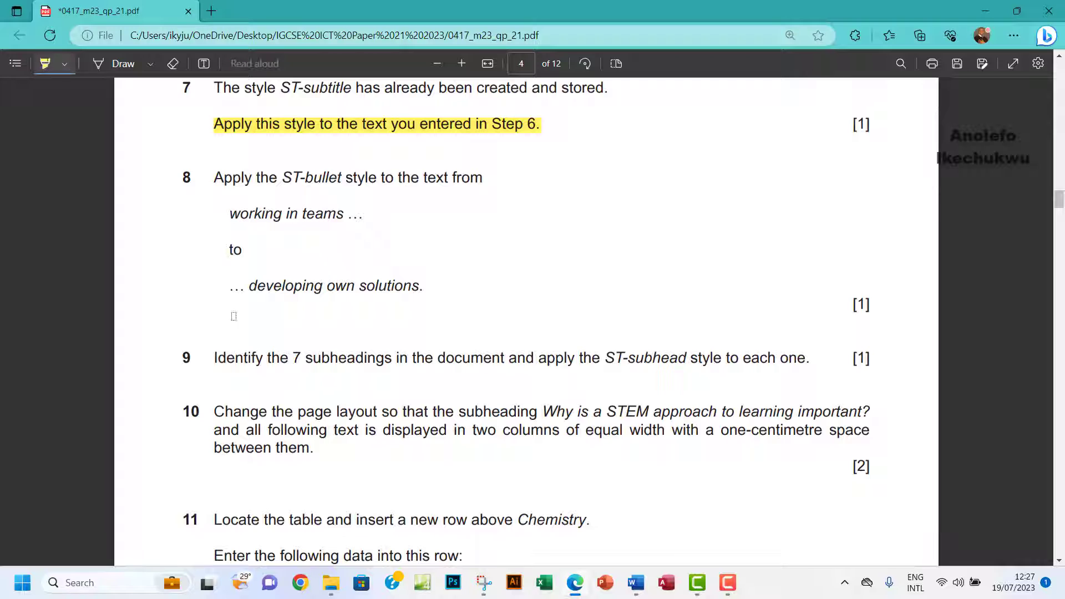
{"action": "left_click_drag", "start_coordinate": [230, 286], "coordinate": [435, 285]}
{"action": "scroll", "coordinate": [526, 308], "scroll_direction": "down", "scroll_amount": 3}
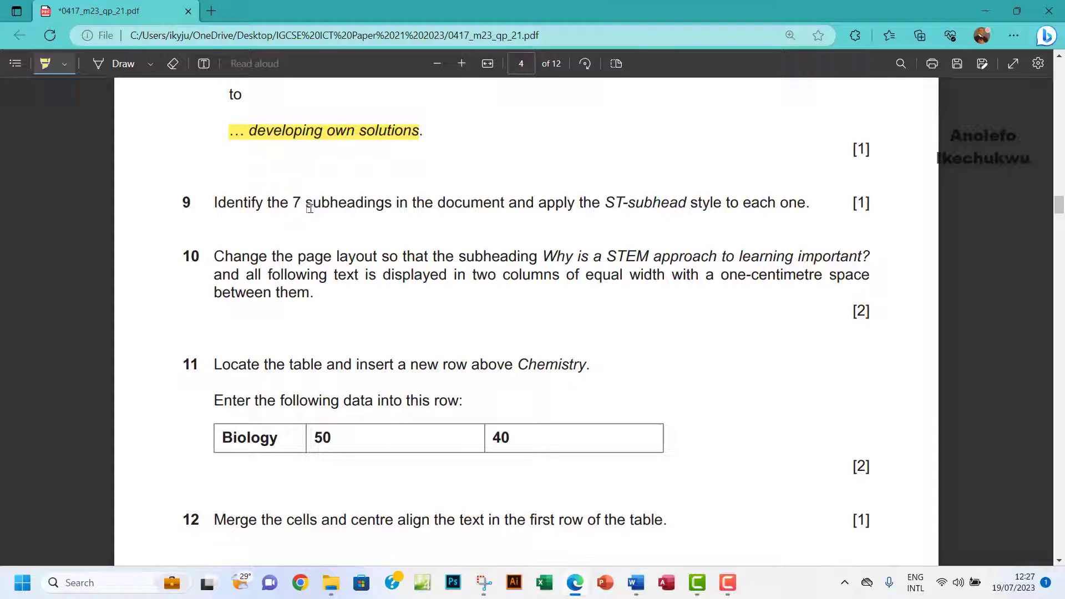
{"action": "left_click", "coordinate": [636, 582]}
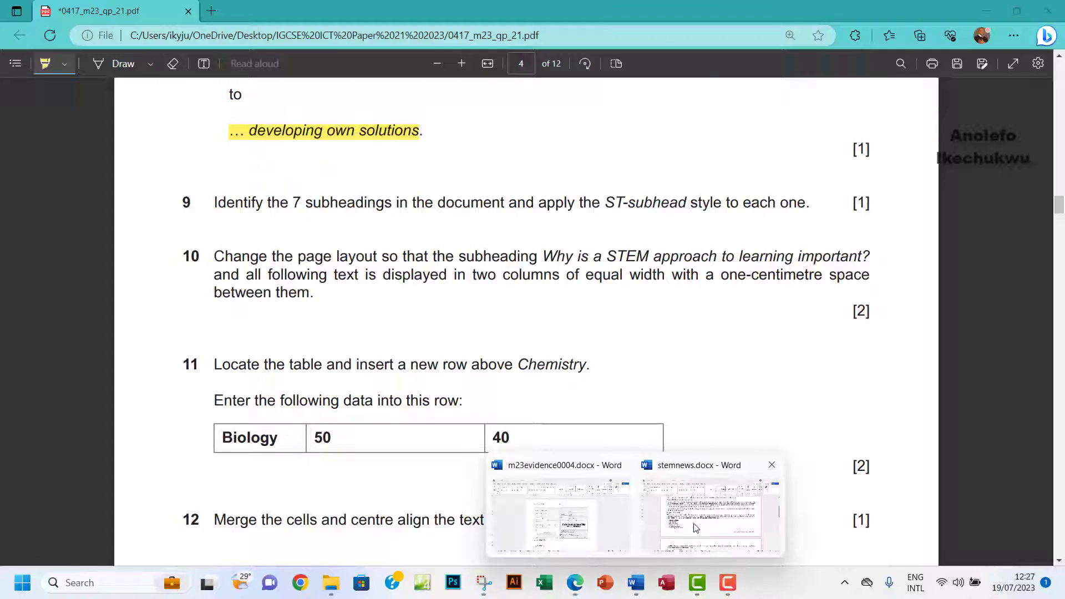
Select the headings 'What are the STEM subjects?', 'Why is a STEM approach…' and 'Integrated STEM for all'.
{"action": "left_click", "coordinate": [696, 528]}
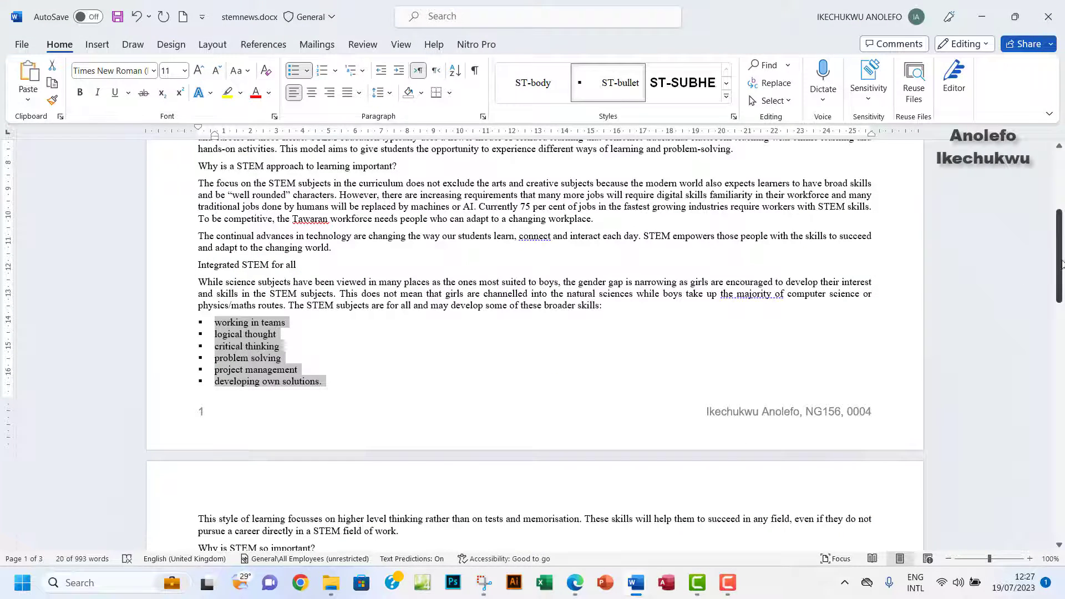
{"action": "scroll", "coordinate": [1027, 275], "scroll_direction": "up", "scroll_amount": 6}
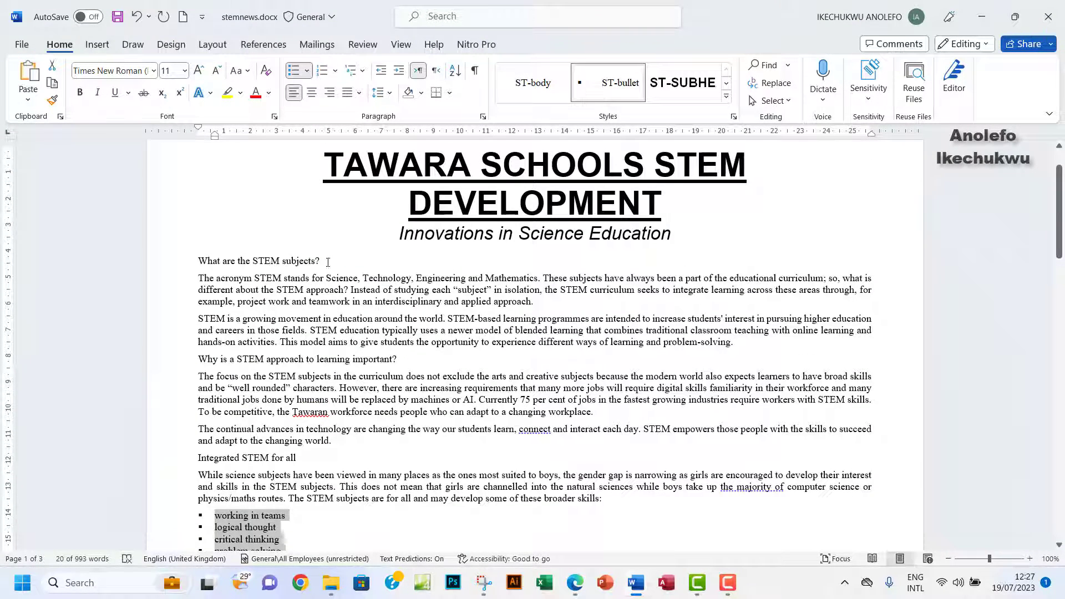
{"action": "left_click_drag", "start_coordinate": [328, 262], "coordinate": [197, 262]}
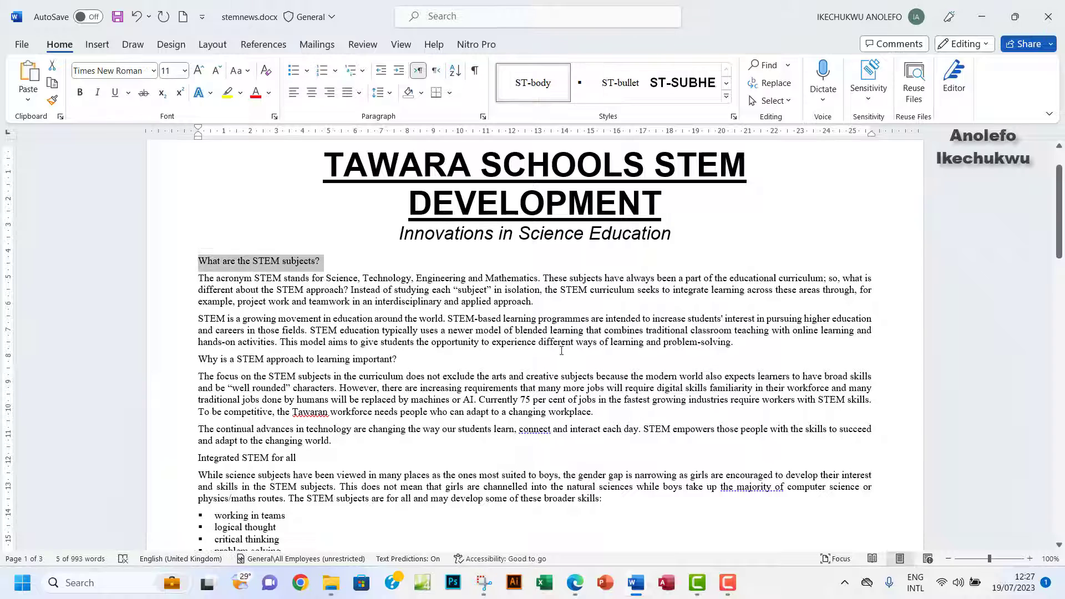
{"action": "scroll", "coordinate": [561, 351], "scroll_direction": "down", "scroll_amount": 3}
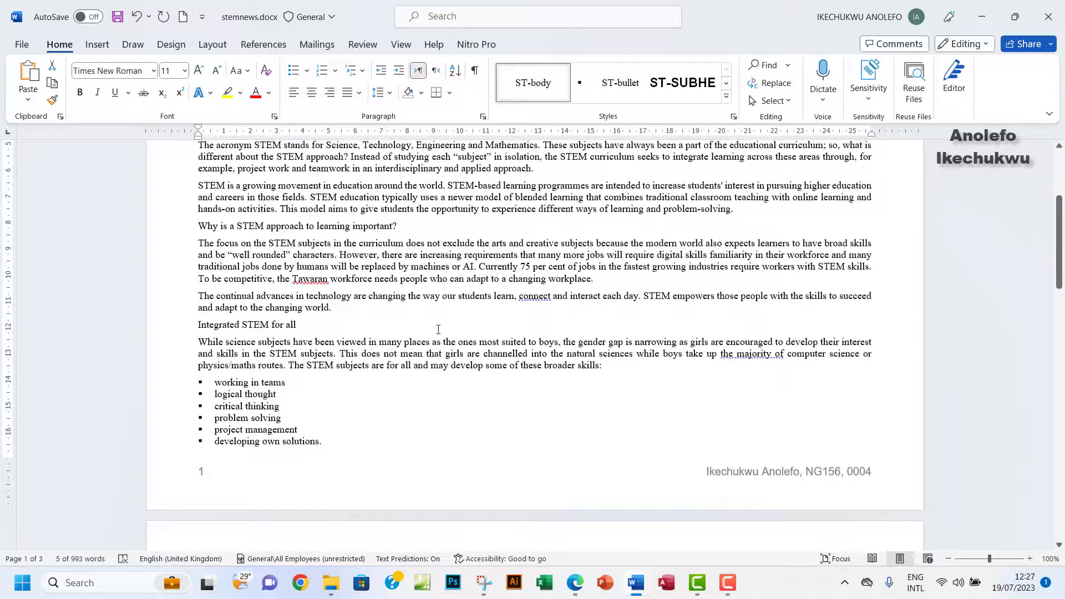
{"action": "left_click_drag", "start_coordinate": [399, 227], "coordinate": [192, 234]}
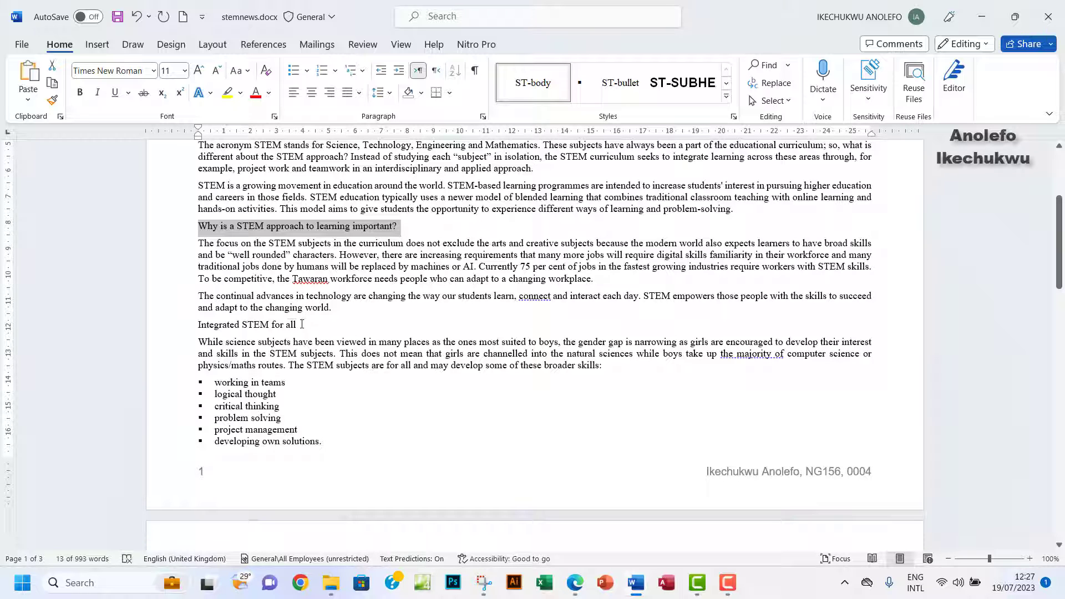
{"action": "left_click_drag", "start_coordinate": [302, 325], "coordinate": [209, 328]}
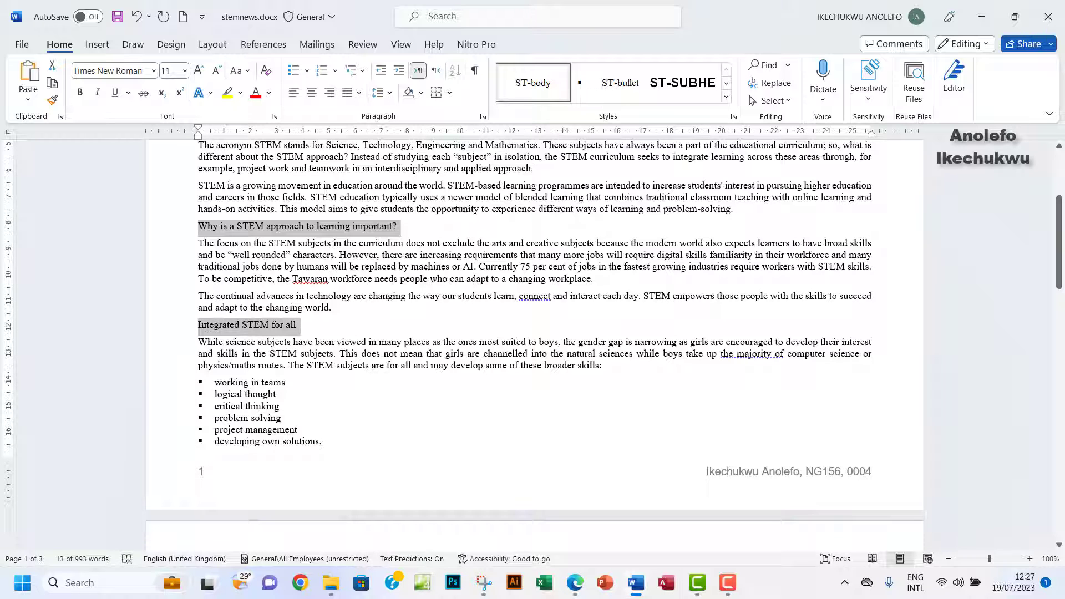
Select the heading 'Why is STEM so important?' and the heading that follows it.
{"action": "scroll", "coordinate": [653, 375], "scroll_direction": "down", "scroll_amount": 3}
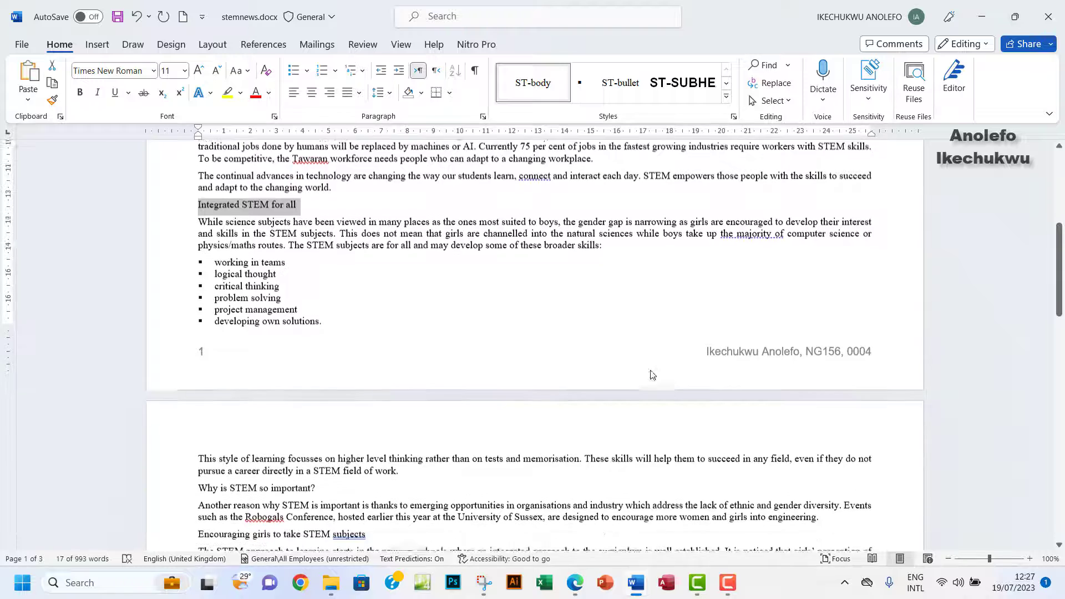
{"action": "scroll", "coordinate": [653, 376], "scroll_direction": "down", "scroll_amount": 4}
{"action": "scroll", "coordinate": [652, 370], "scroll_direction": "down", "scroll_amount": 1}
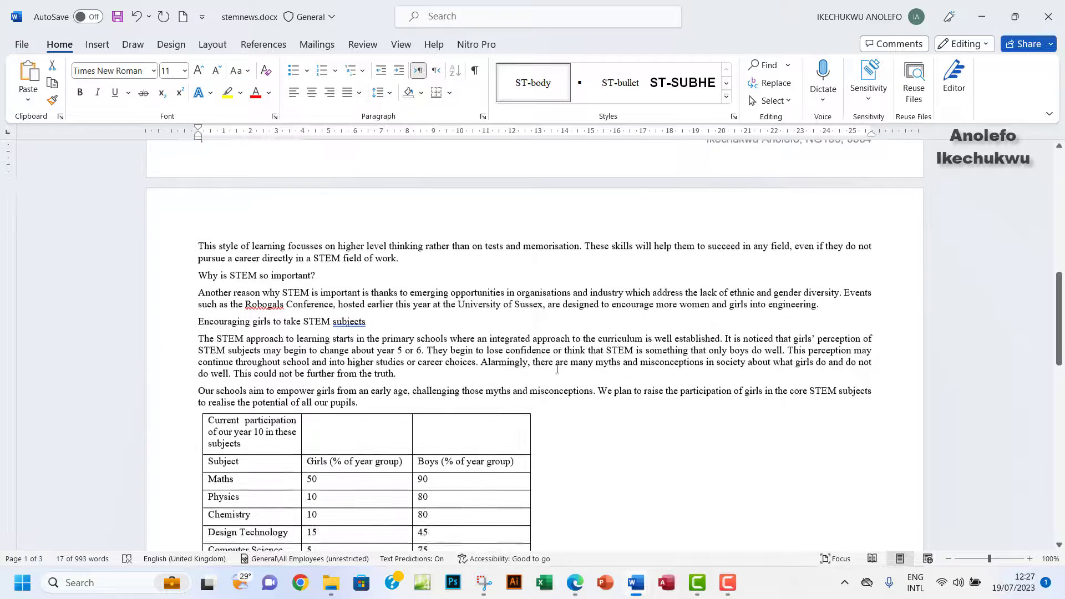
{"action": "left_click_drag", "start_coordinate": [312, 277], "coordinate": [198, 276]}
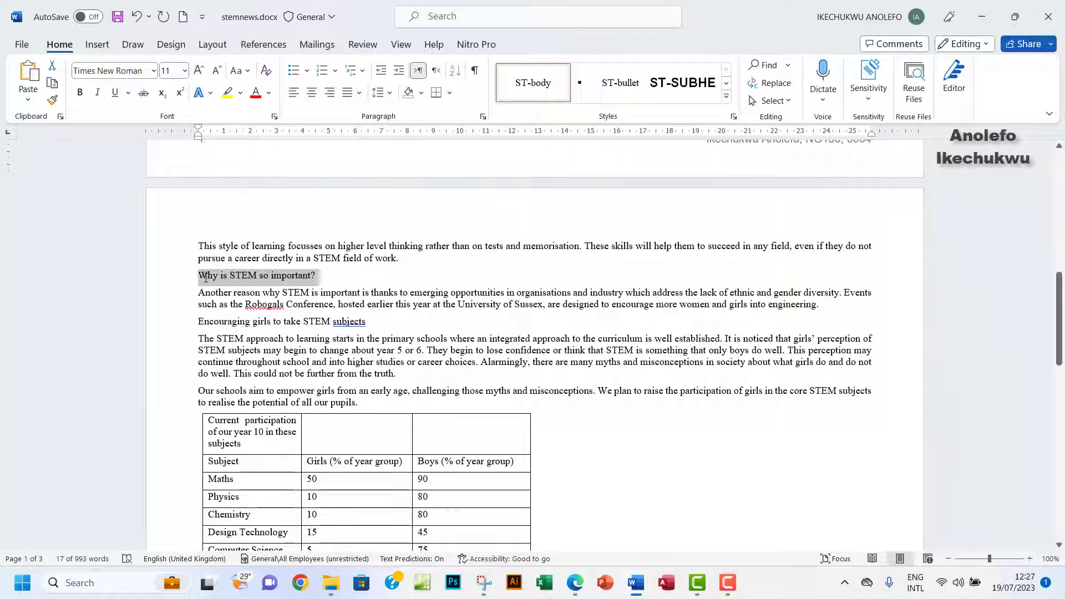
{"action": "left_click_drag", "start_coordinate": [350, 329], "coordinate": [202, 330]}
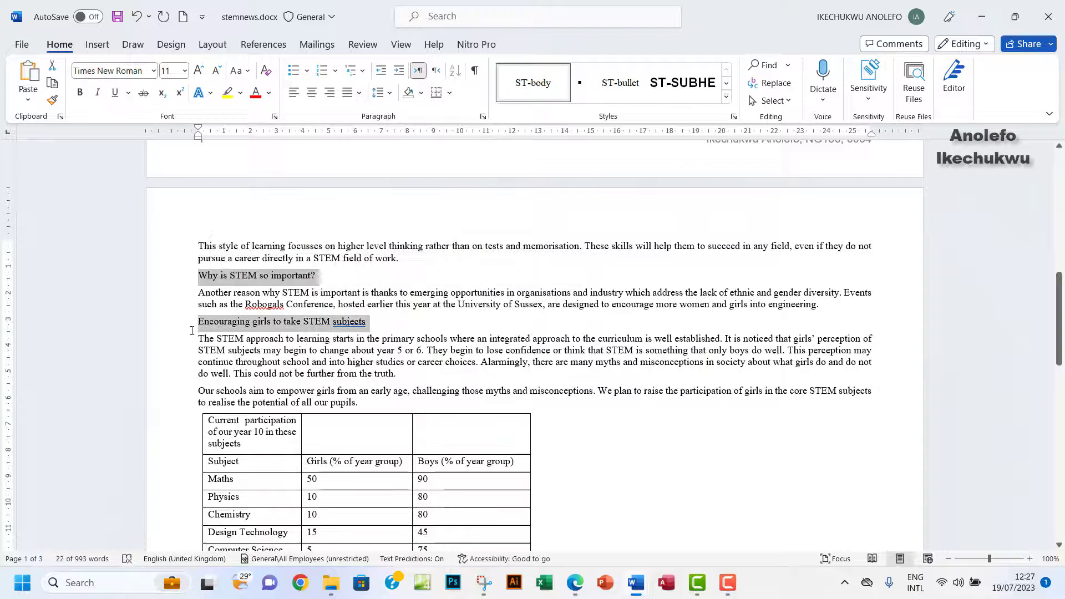
{"action": "scroll", "coordinate": [597, 427], "scroll_direction": "down", "scroll_amount": 1}
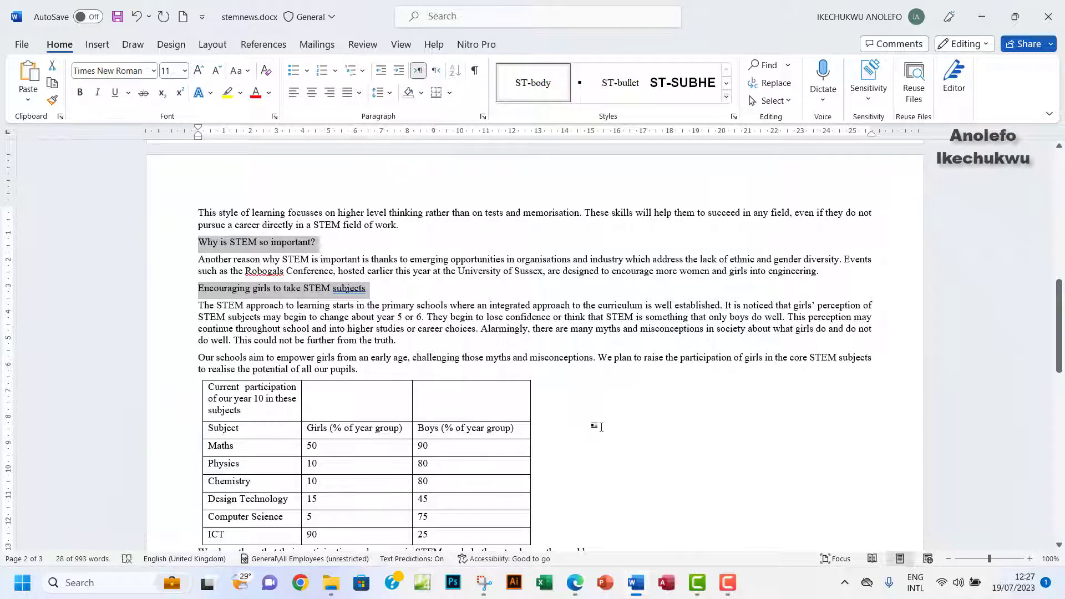
{"action": "scroll", "coordinate": [602, 427], "scroll_direction": "down", "scroll_amount": 6}
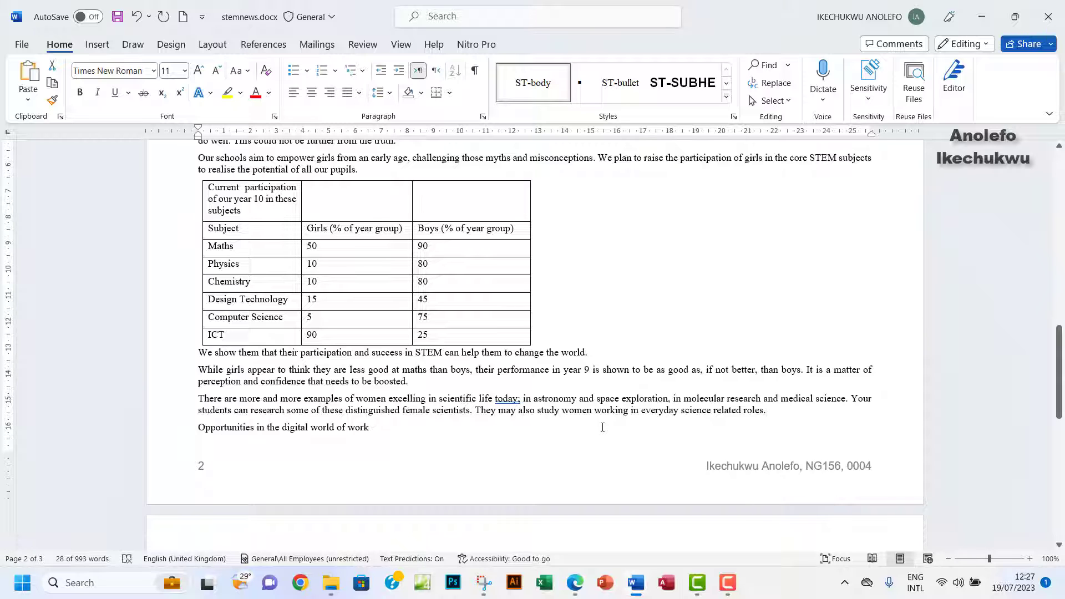
{"action": "scroll", "coordinate": [602, 427], "scroll_direction": "down", "scroll_amount": 5}
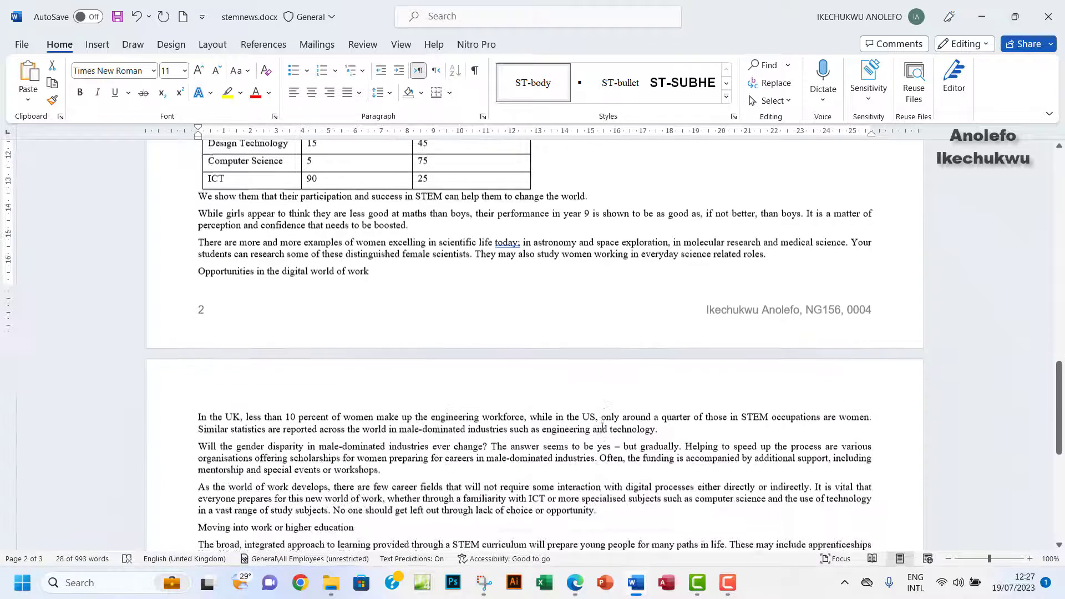
{"action": "scroll", "coordinate": [447, 281], "scroll_direction": "down", "scroll_amount": 3}
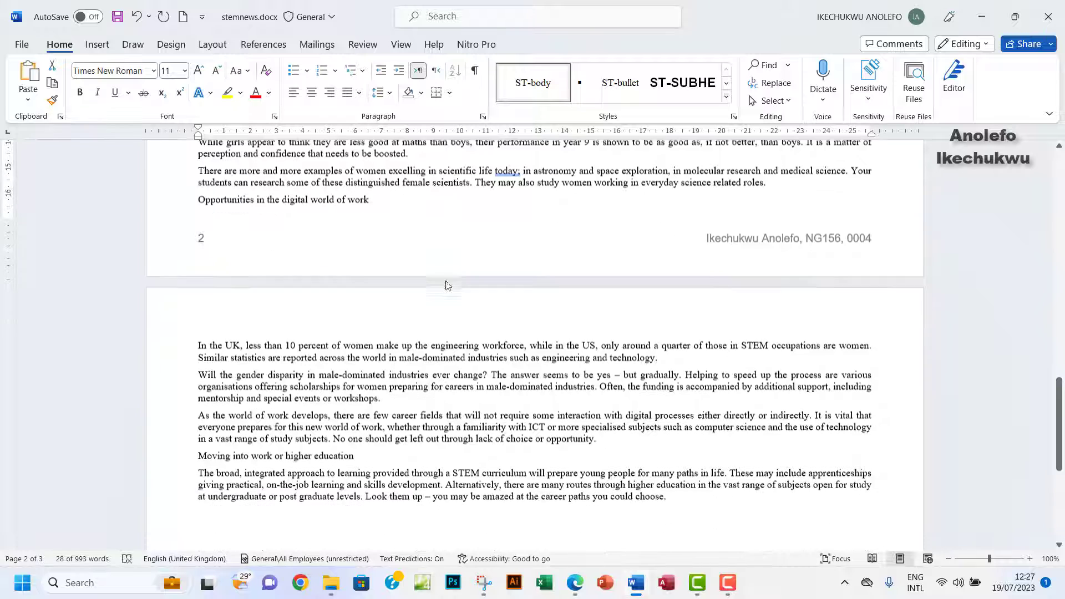
Apply ST-subhead to 'Opportunities in the digital world of work' and 'Moving into work or higher education'.
{"action": "left_click_drag", "start_coordinate": [377, 197], "coordinate": [211, 192]}
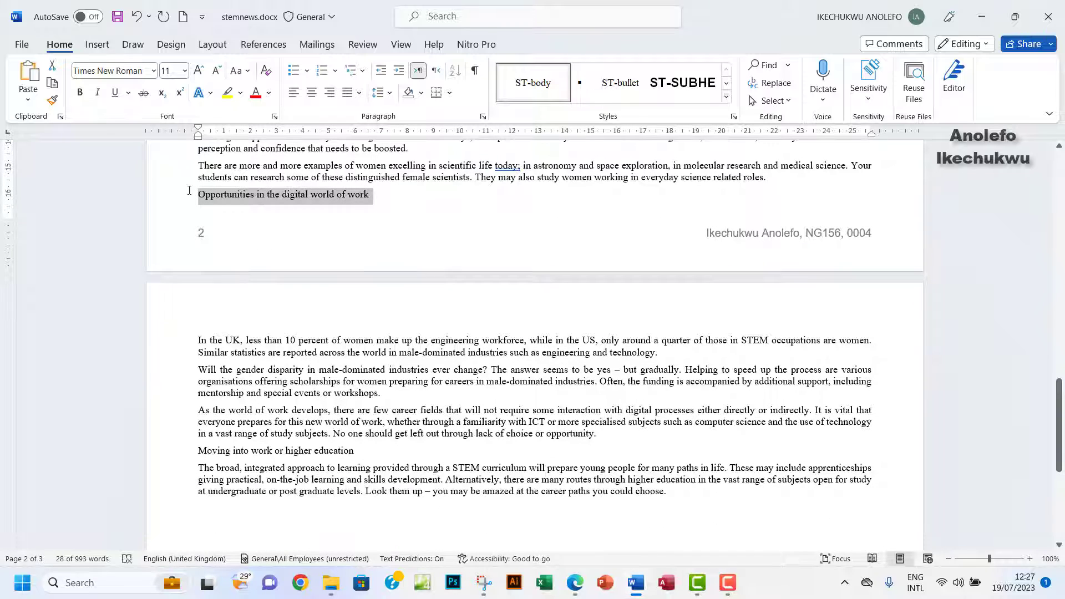
{"action": "scroll", "coordinate": [452, 404], "scroll_direction": "down", "scroll_amount": 2}
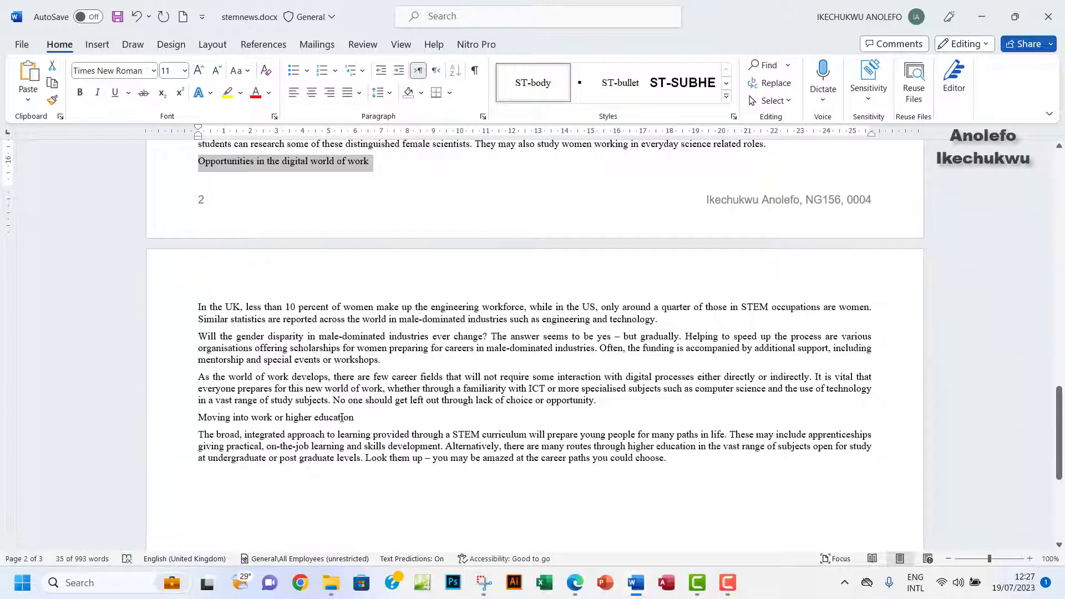
{"action": "left_click_drag", "start_coordinate": [342, 417], "coordinate": [205, 422]}
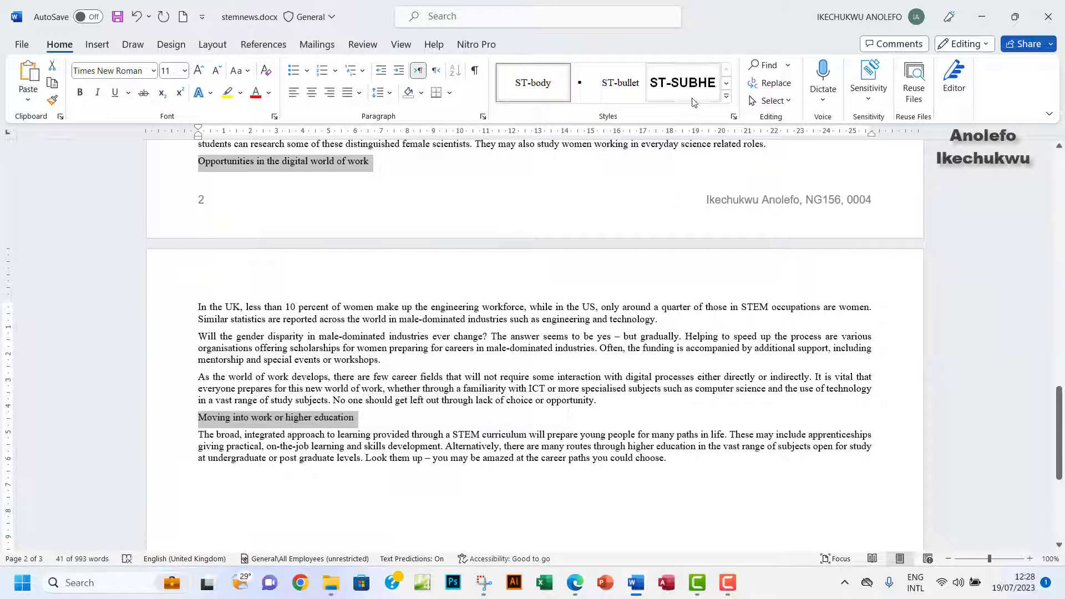
{"action": "left_click", "coordinate": [575, 584]}
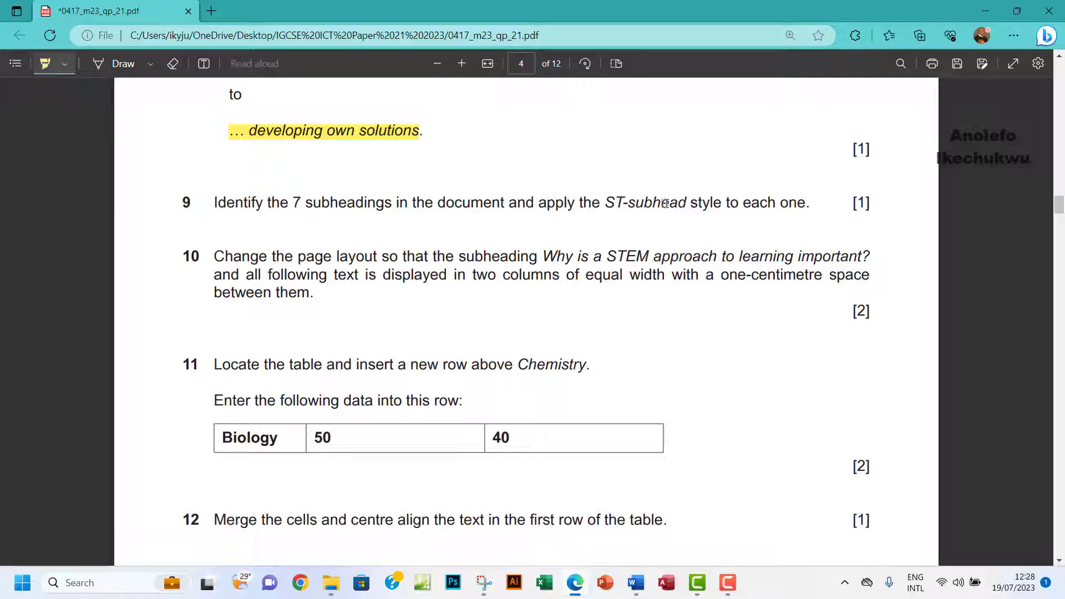
{"action": "mouse_move", "coordinate": [636, 591]}
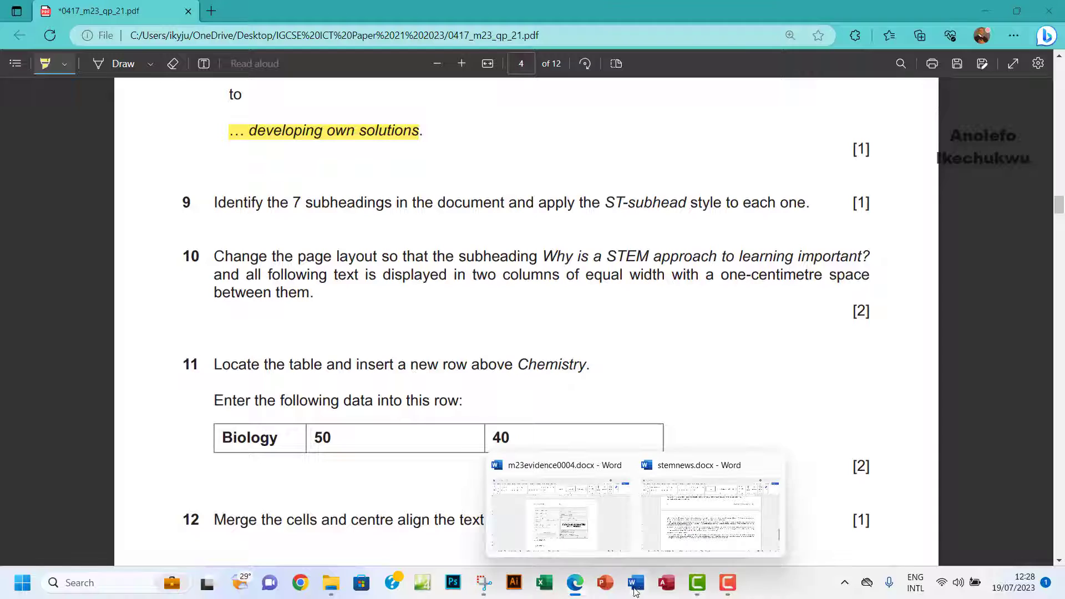
{"action": "left_click", "coordinate": [702, 533]}
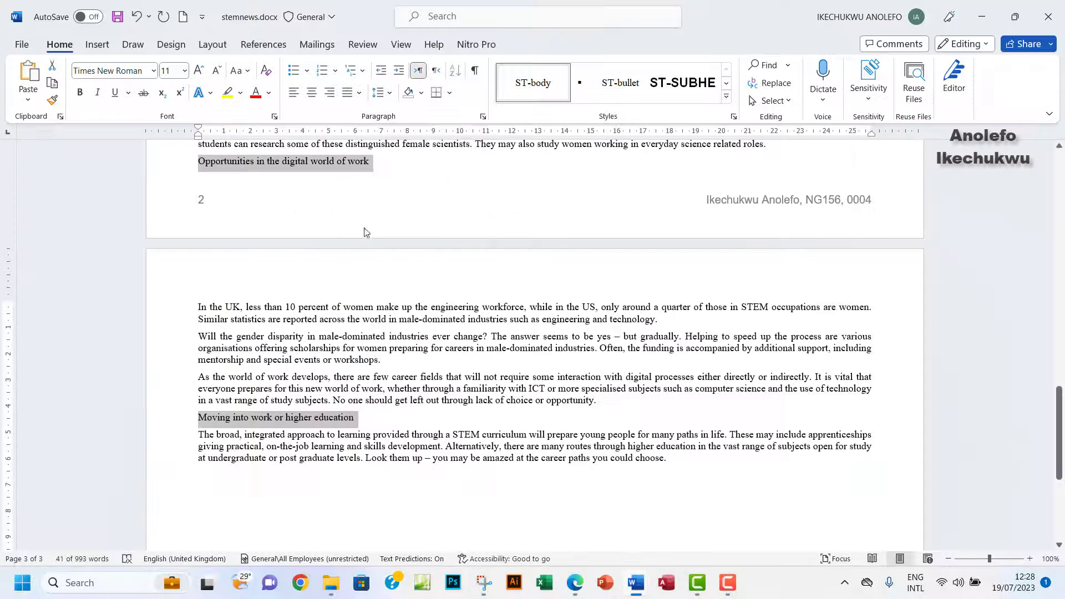
{"action": "left_click", "coordinate": [671, 95]}
{"action": "scroll", "coordinate": [567, 405], "scroll_direction": "down", "scroll_amount": 2}
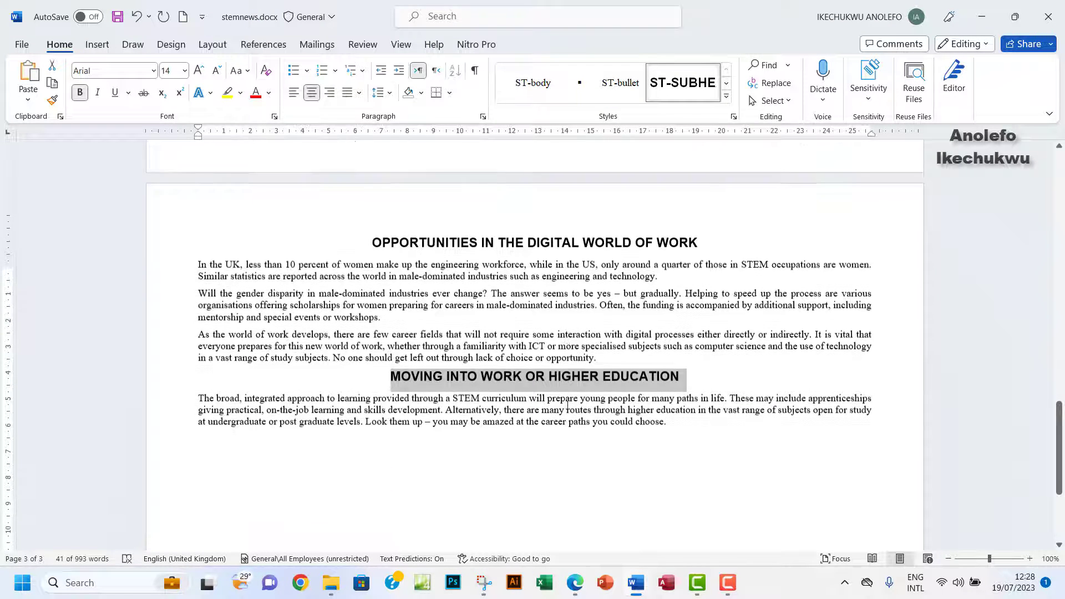
{"action": "scroll", "coordinate": [568, 405], "scroll_direction": "up", "scroll_amount": 12}
{"action": "scroll", "coordinate": [567, 408], "scroll_direction": "up", "scroll_amount": 5}
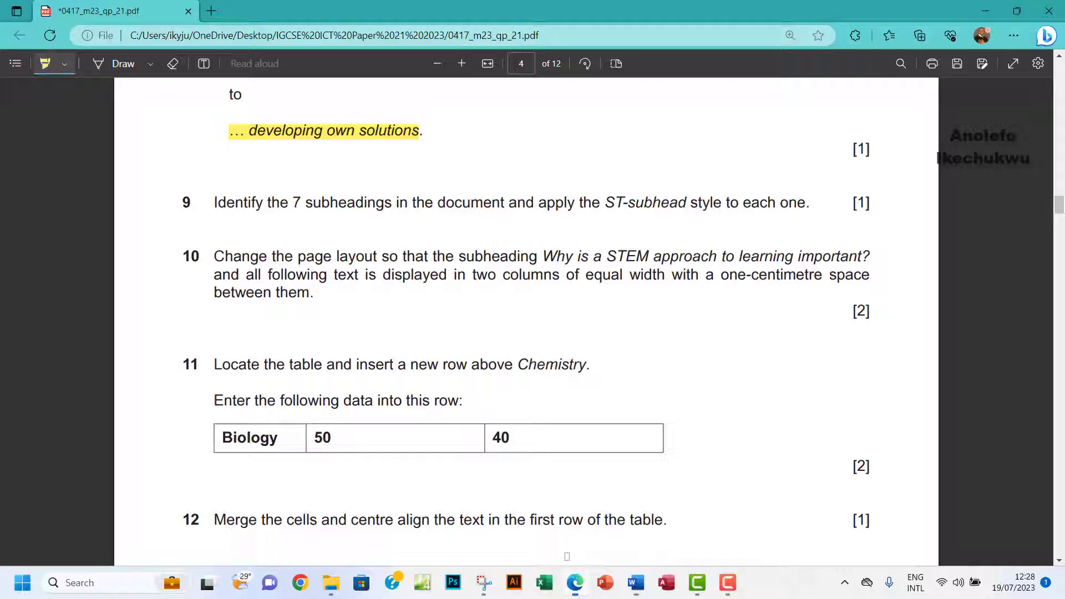
Highlight question 9 about the seven subheadings in yellow, then return to stemnews.docx.
{"action": "left_click", "coordinate": [582, 582]}
{"action": "left_click_drag", "start_coordinate": [200, 200], "coordinate": [810, 210]}
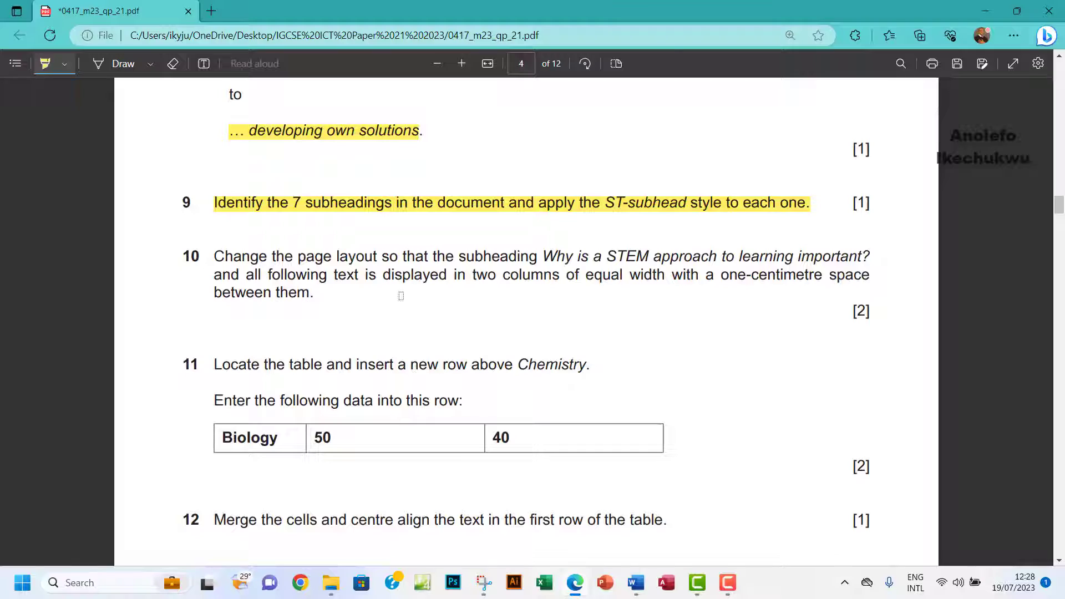
{"action": "mouse_move", "coordinate": [637, 580]}
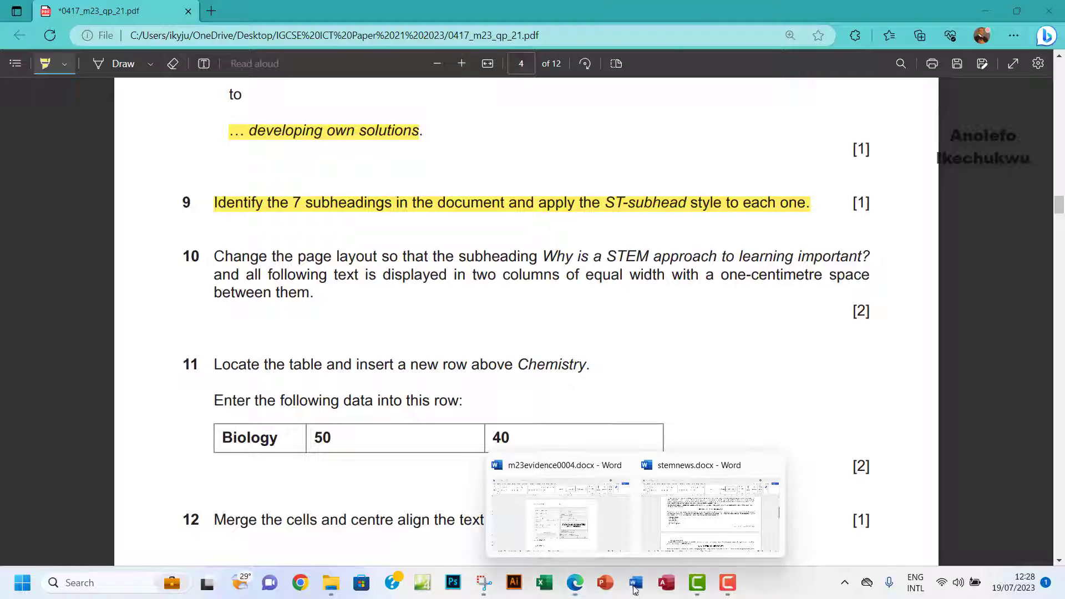
{"action": "left_click", "coordinate": [703, 528]}
{"action": "scroll", "coordinate": [516, 333], "scroll_direction": "up", "scroll_amount": 7}
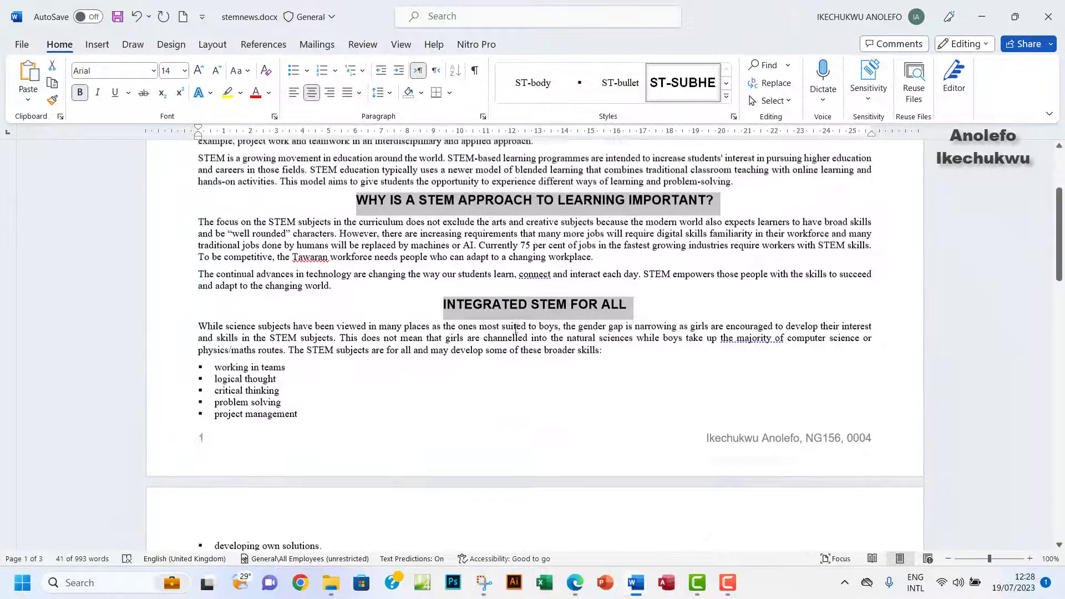
Clear the heading selection and select from 'Why is a STEM approach…' to the newsletter's end.
{"action": "left_click", "coordinate": [427, 370]}
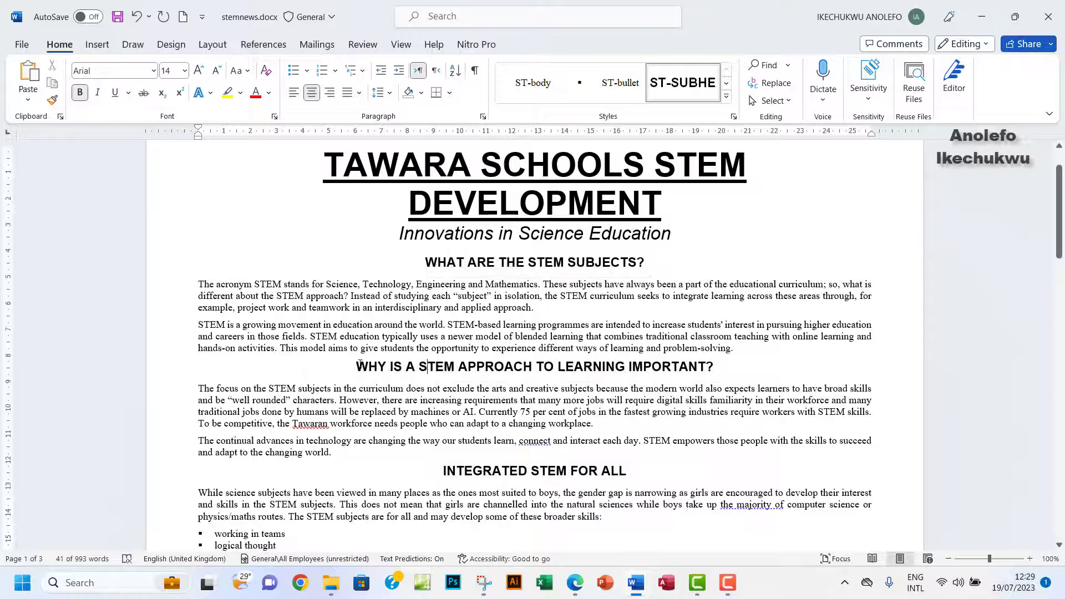
{"action": "left_click_drag", "start_coordinate": [358, 365], "coordinate": [694, 271]}
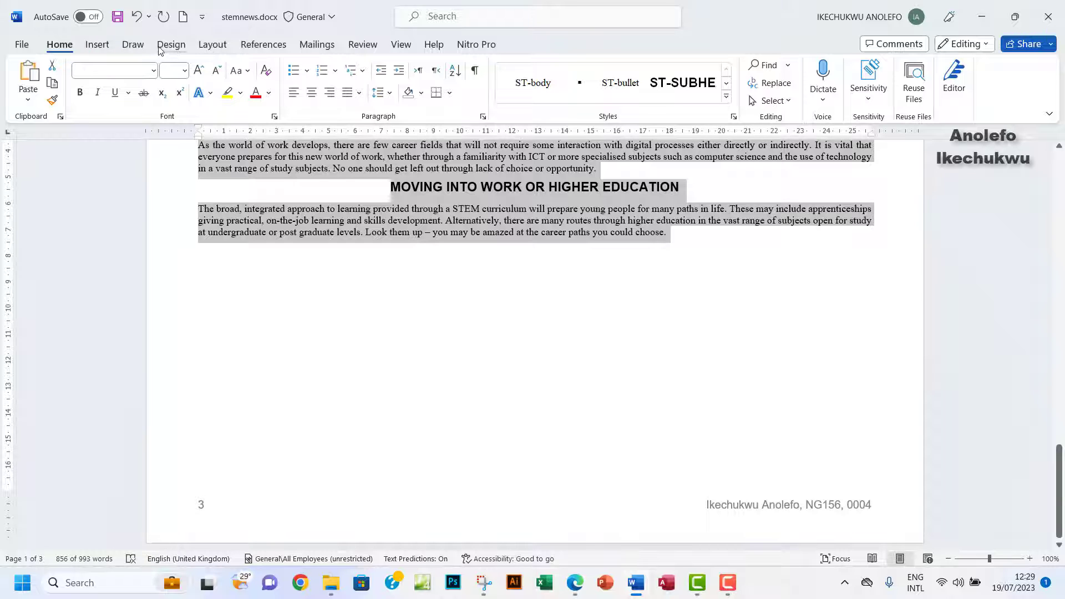
Format the selected text as two equal-width columns with 1 cm spacing.
{"action": "left_click", "coordinate": [213, 44]}
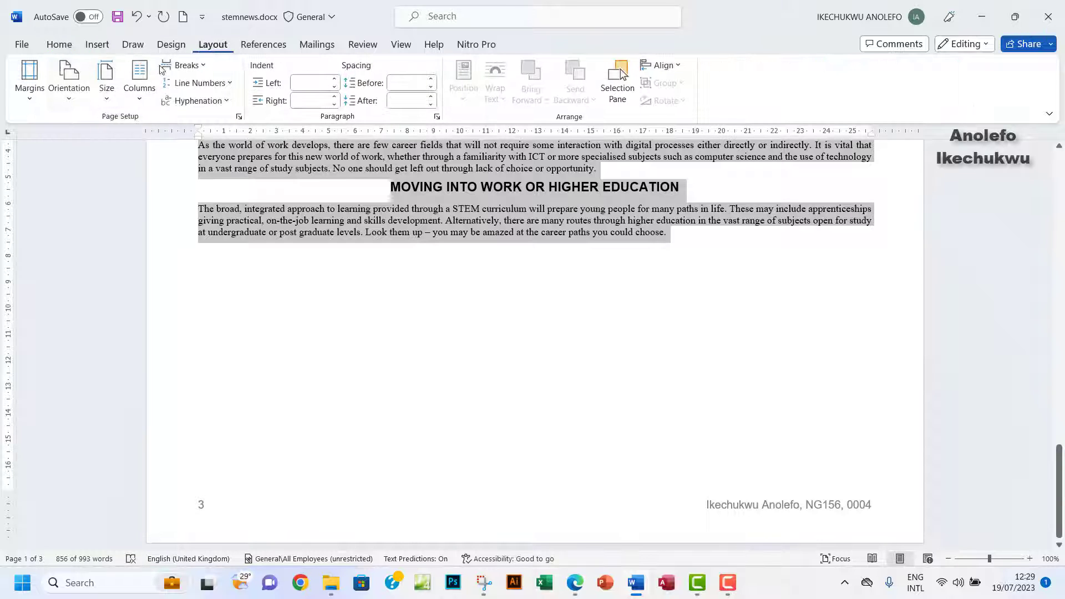
{"action": "left_click", "coordinate": [139, 83]}
{"action": "left_click", "coordinate": [178, 289]}
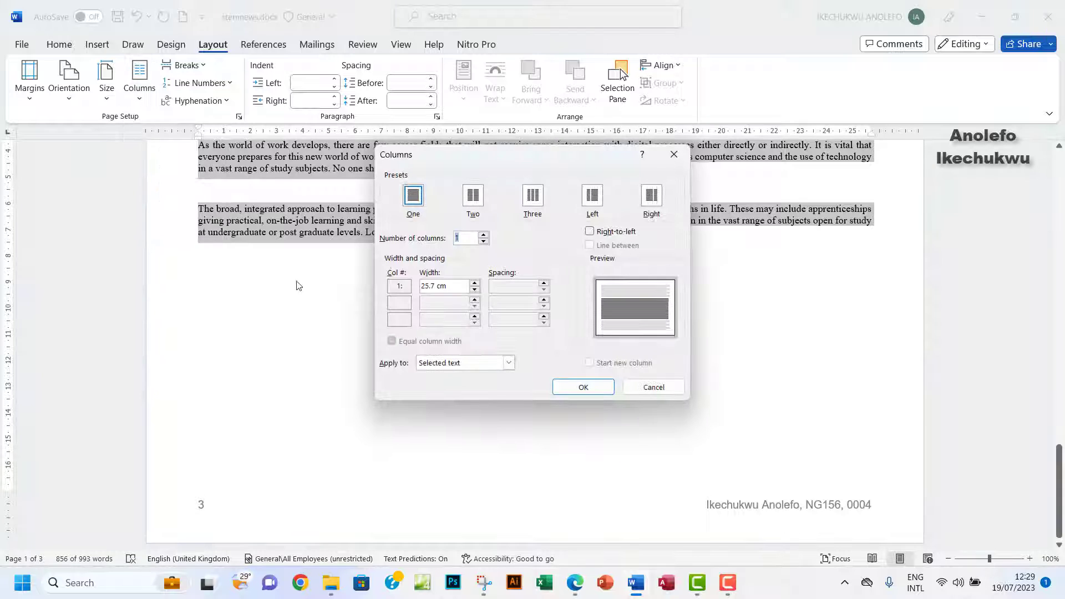
{"action": "left_click", "coordinate": [472, 199]}
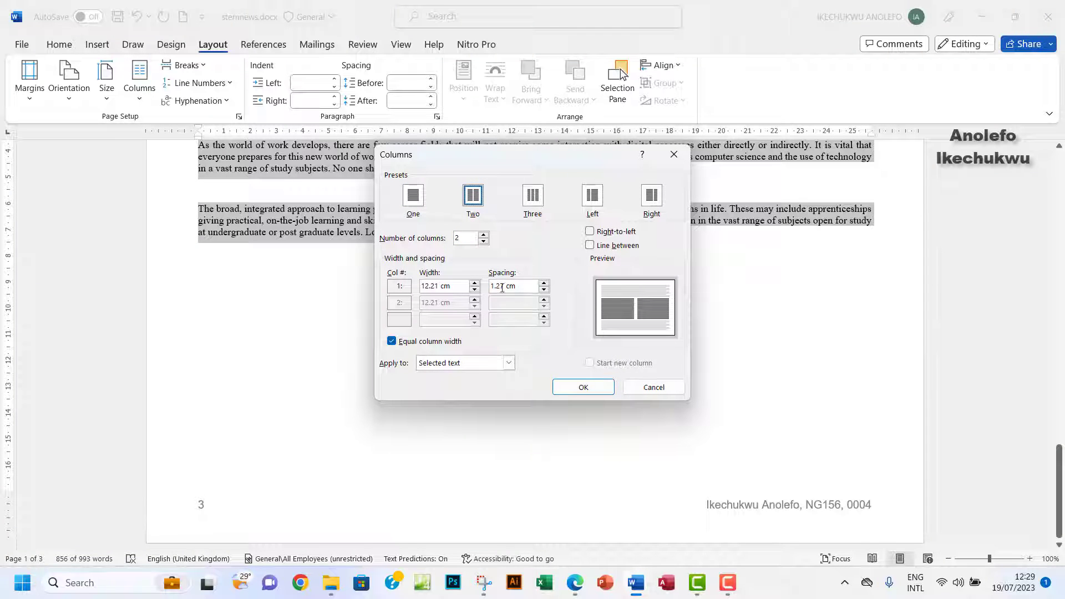
{"action": "left_click", "coordinate": [543, 289]}
{"action": "left_click", "coordinate": [544, 289]}
{"action": "left_click", "coordinate": [544, 290]}
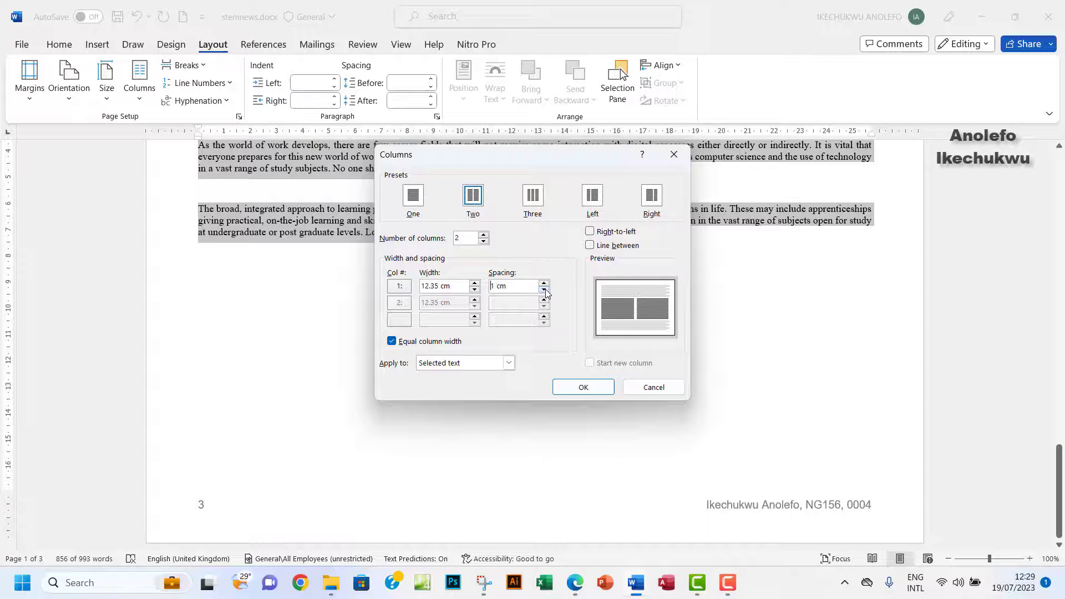
{"action": "left_click", "coordinate": [576, 582]}
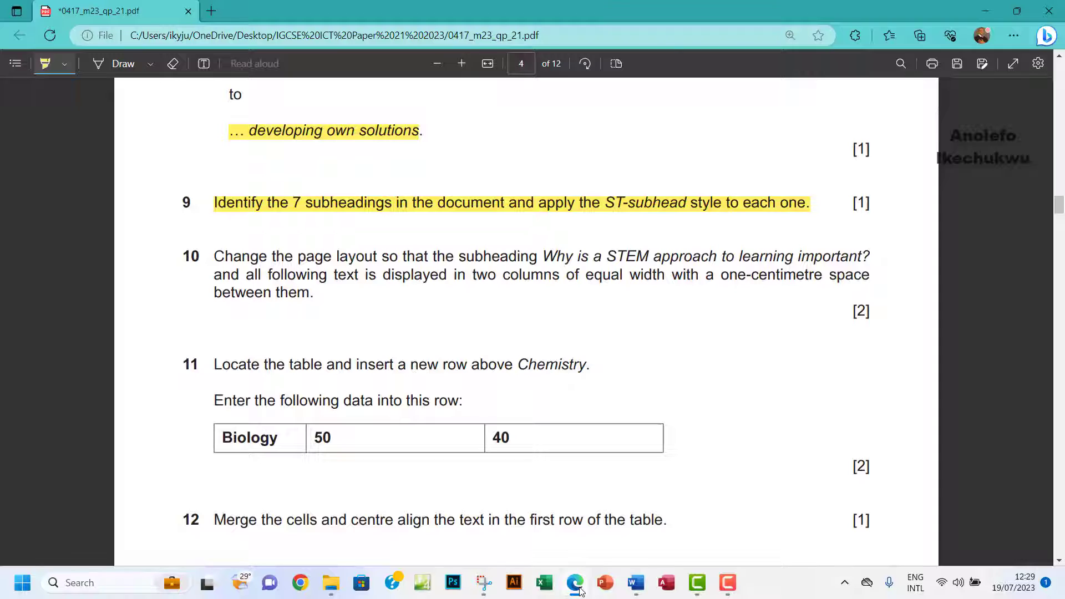
{"action": "mouse_move", "coordinate": [636, 584]}
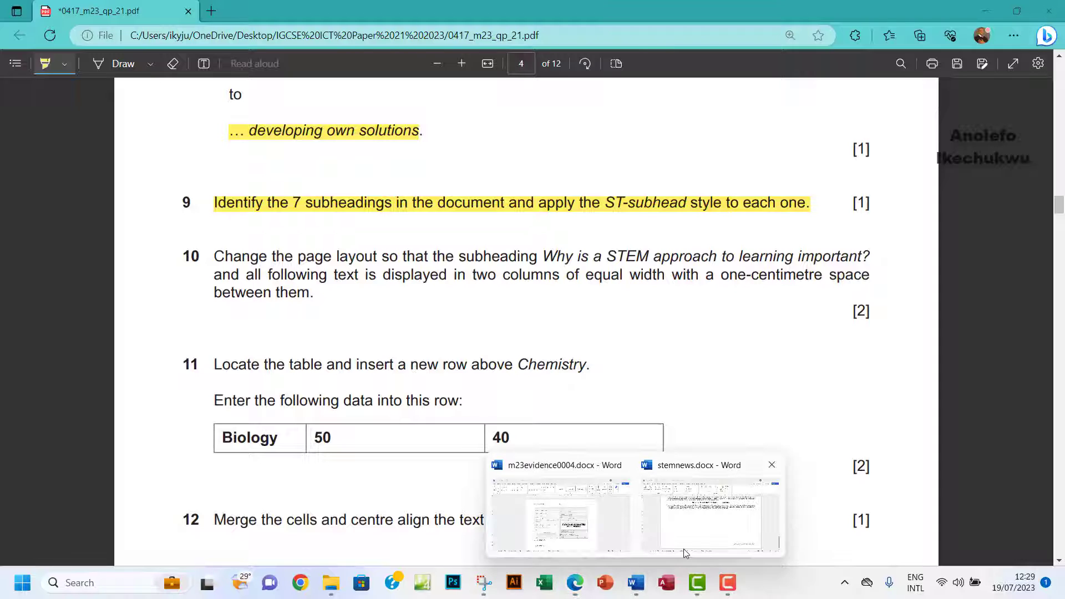
{"action": "left_click", "coordinate": [684, 549]}
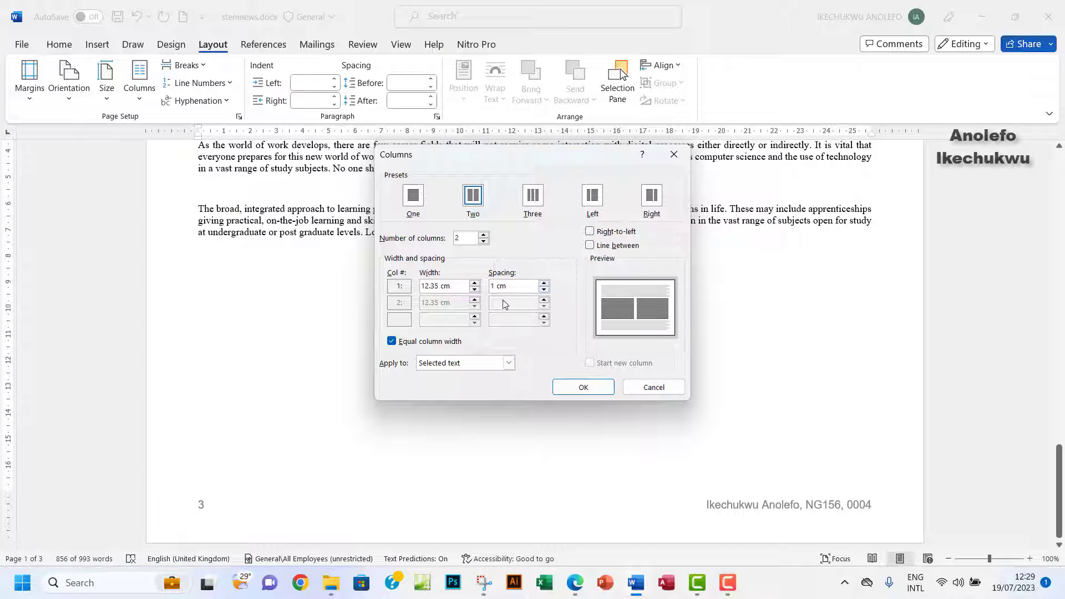
{"action": "left_click", "coordinate": [571, 389]}
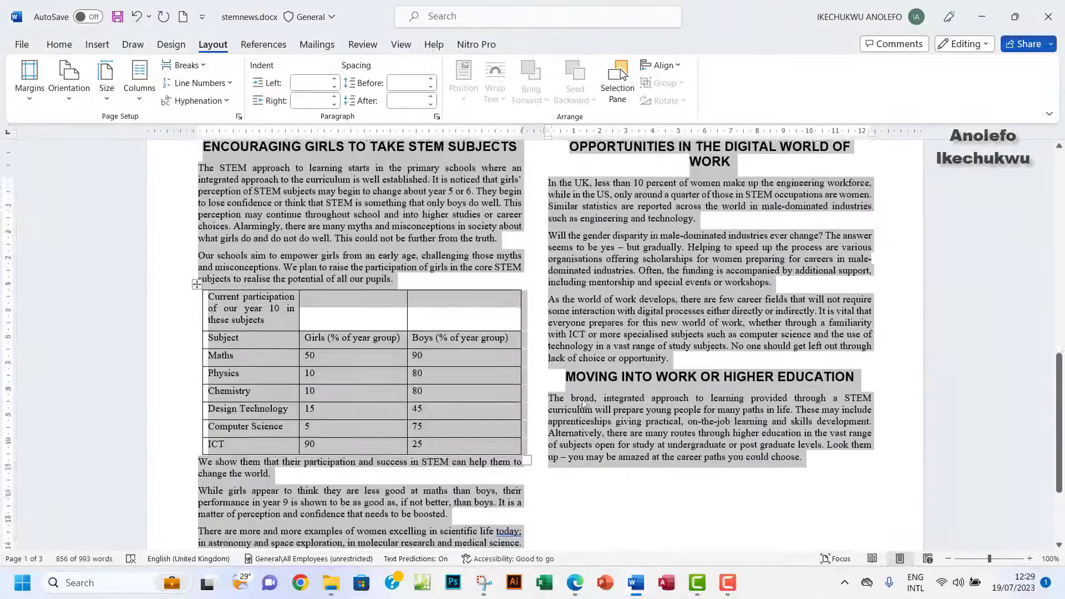
{"action": "scroll", "coordinate": [583, 400], "scroll_direction": "up", "scroll_amount": 5}
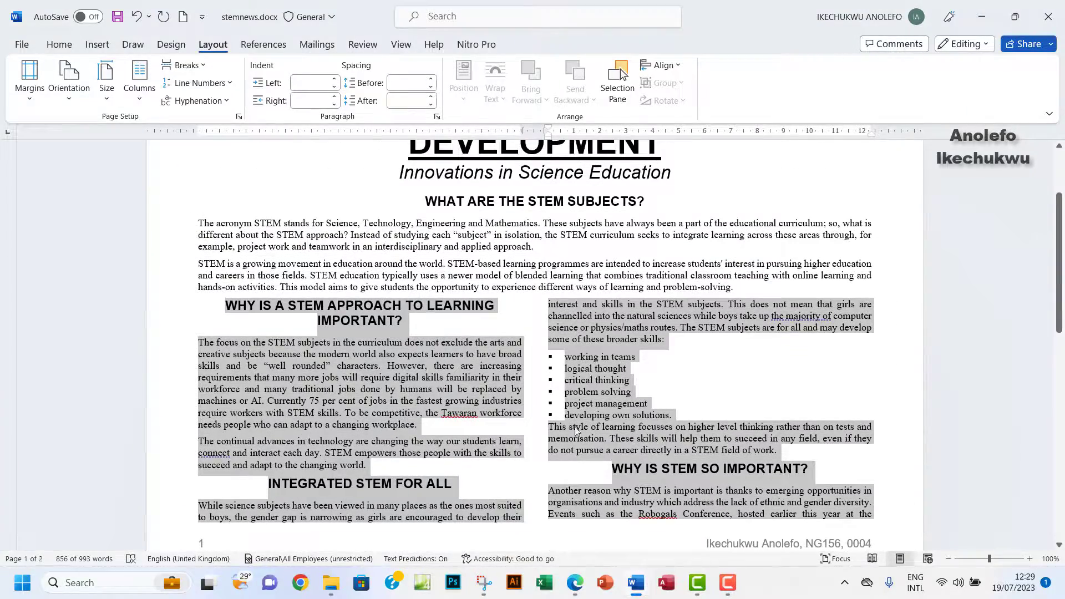
{"action": "left_click", "coordinate": [575, 583]}
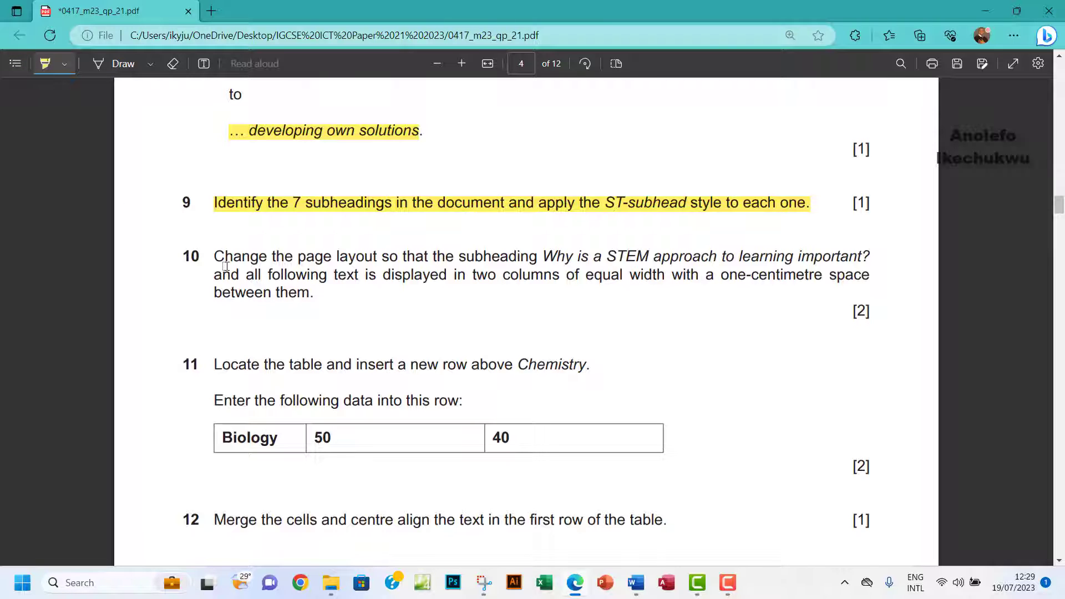
Highlight 'between them' for question 10, scroll to question 13, and return to stemnews.docx.
{"action": "left_click_drag", "start_coordinate": [212, 294], "coordinate": [349, 292]}
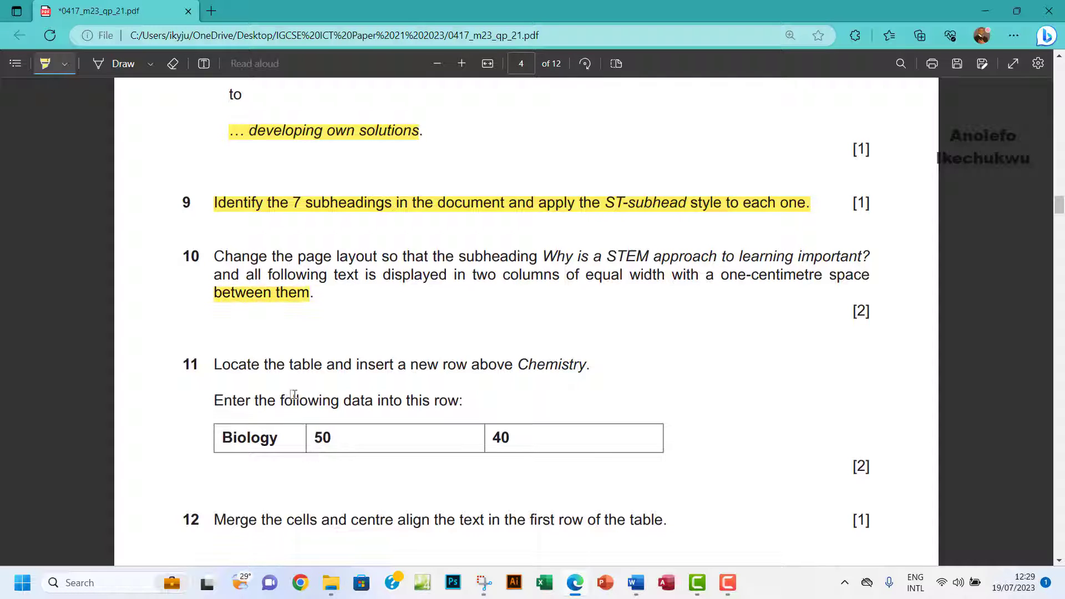
{"action": "scroll", "coordinate": [295, 394], "scroll_direction": "down", "scroll_amount": 3}
{"action": "scroll", "coordinate": [295, 394], "scroll_direction": "down", "scroll_amount": 2}
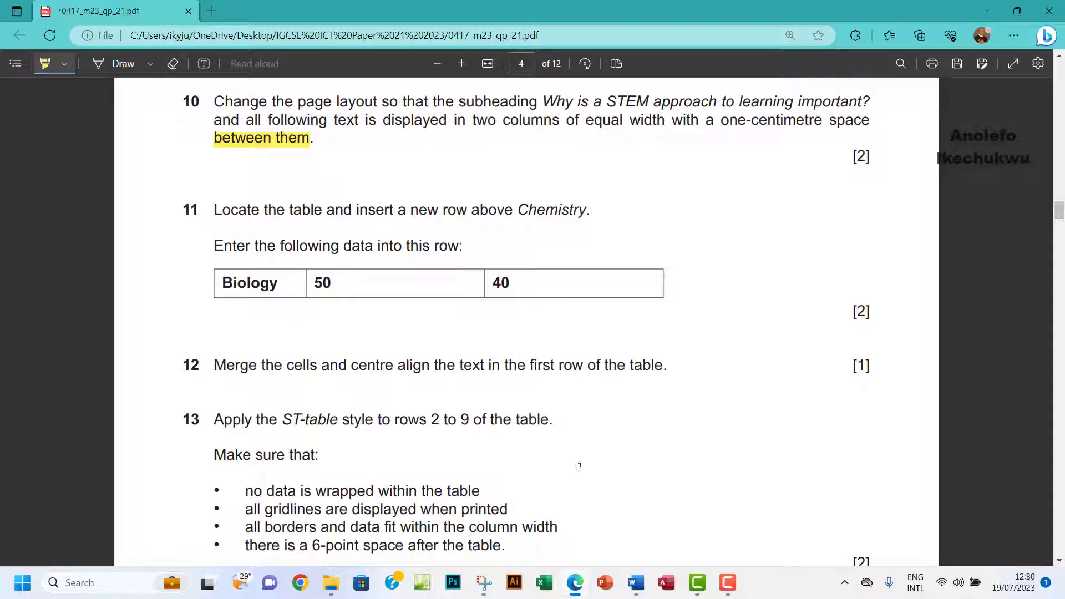
{"action": "mouse_move", "coordinate": [637, 582]}
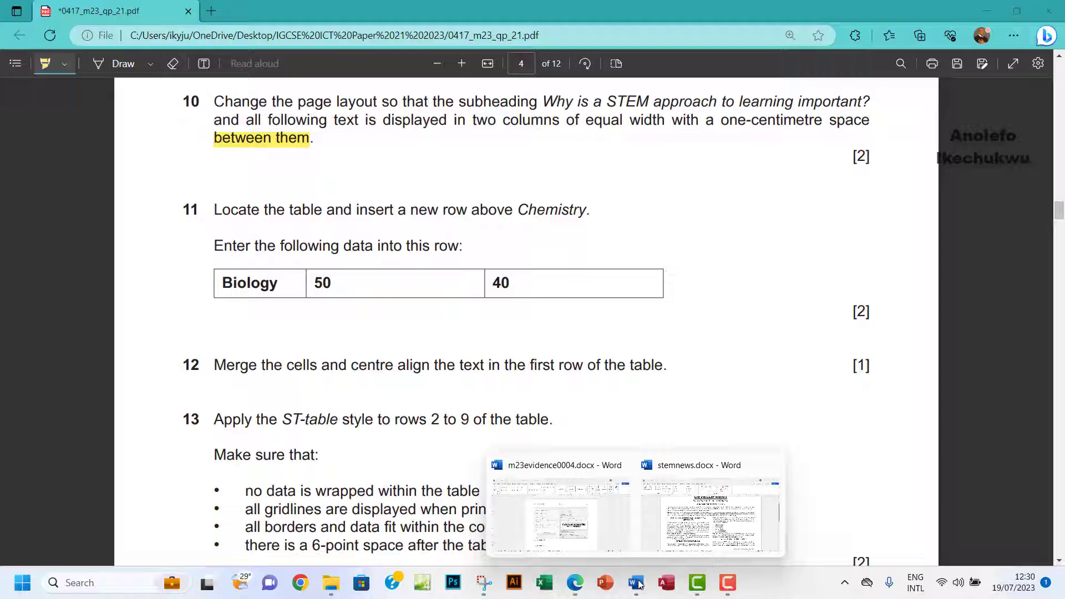
{"action": "left_click", "coordinate": [652, 530]}
Insert an empty row above the Chemistry row in the subject table.
{"action": "scroll", "coordinate": [417, 360], "scroll_direction": "down", "scroll_amount": 10}
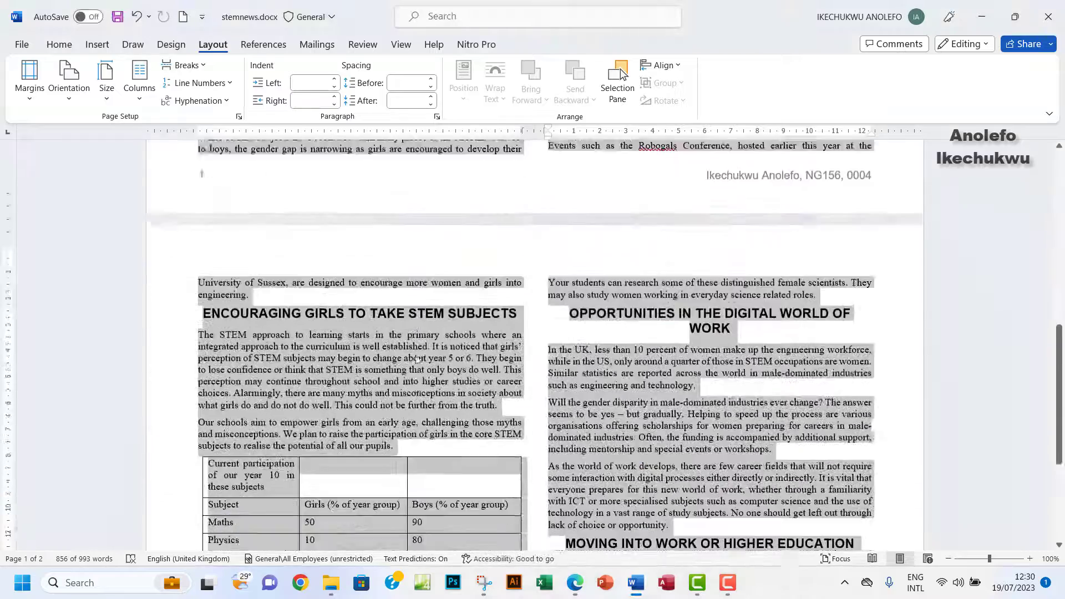
{"action": "scroll", "coordinate": [417, 359], "scroll_direction": "down", "scroll_amount": 5}
{"action": "left_click", "coordinate": [237, 387]}
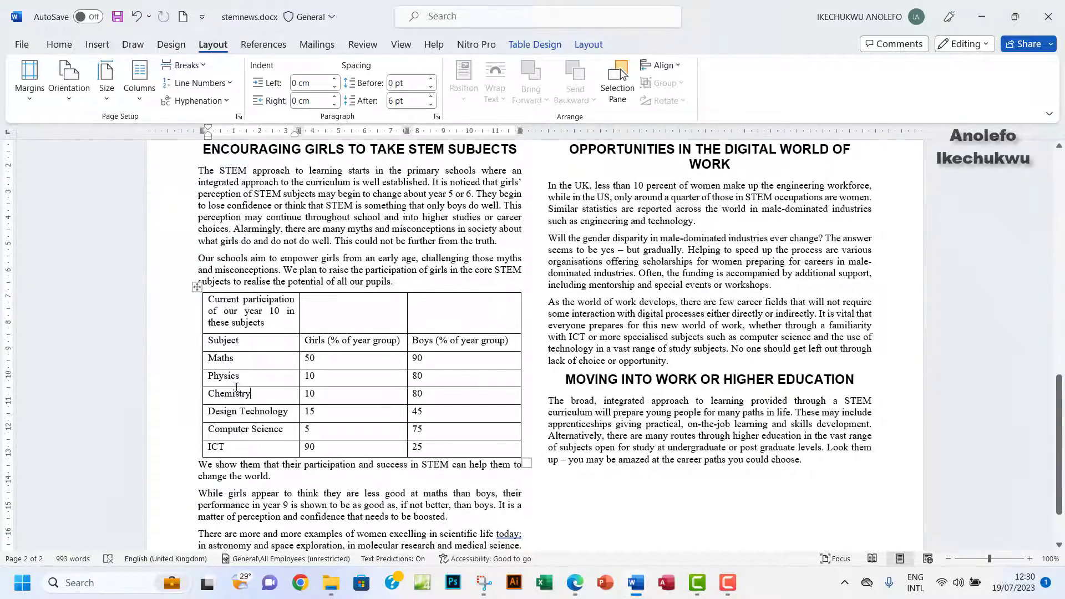
{"action": "right_click", "coordinate": [276, 380]}
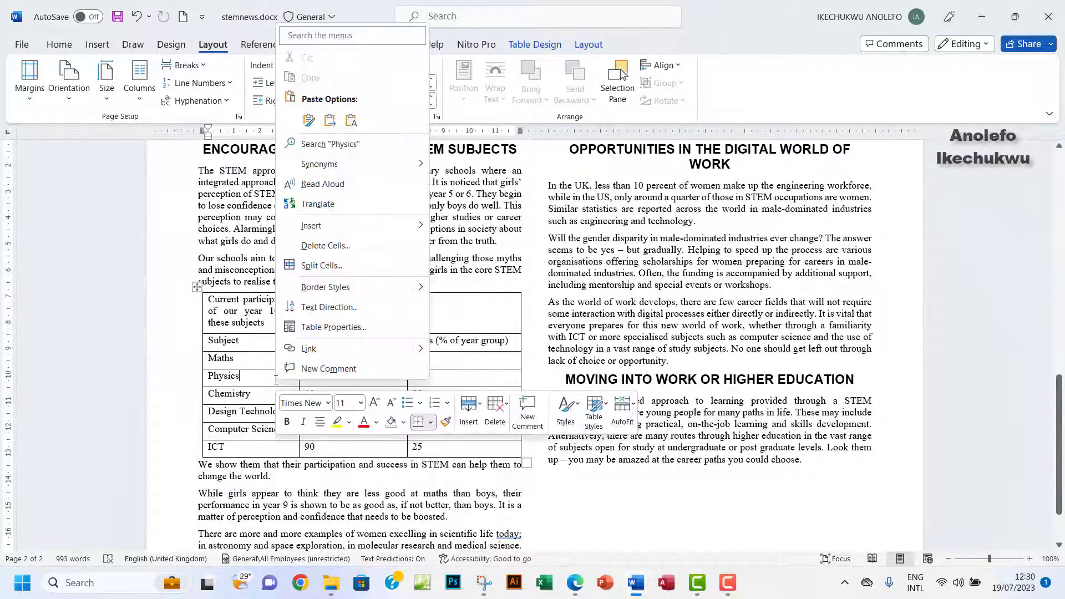
{"action": "mouse_move", "coordinate": [338, 224]}
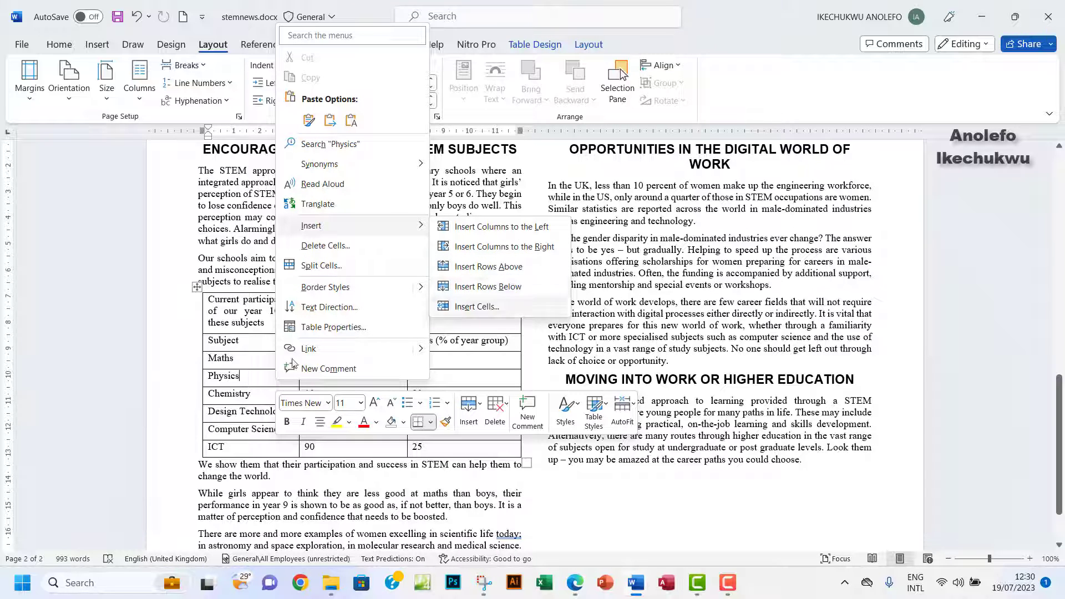
{"action": "left_click", "coordinate": [243, 382]}
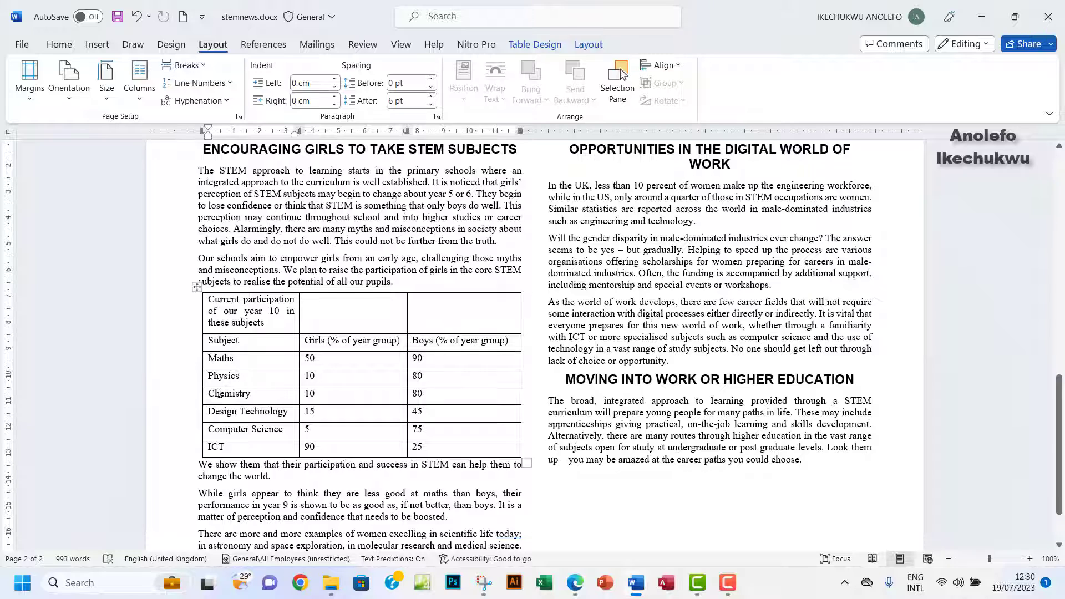
{"action": "mouse_move", "coordinate": [200, 393]}
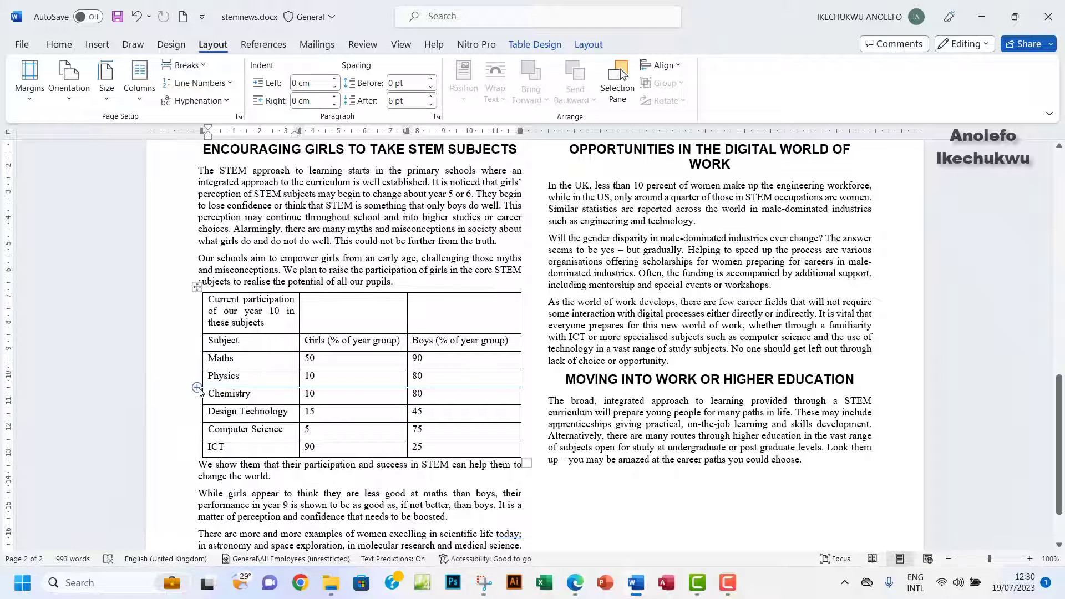
{"action": "left_click", "coordinate": [200, 393]}
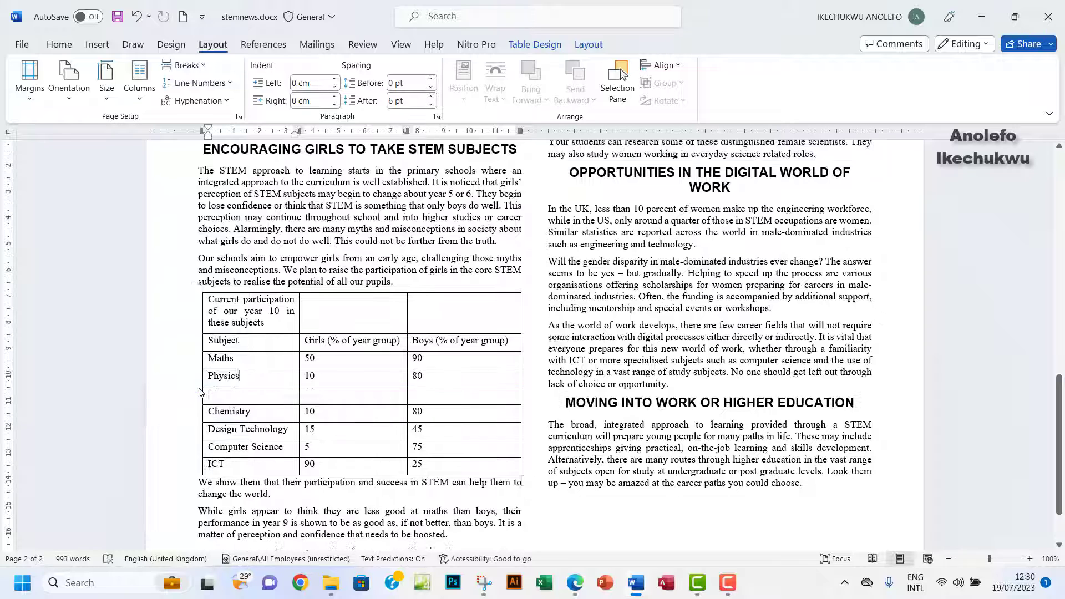
Fill the new row with Biology, 50 girls and 40 boys.
{"action": "left_click", "coordinate": [235, 399]}
{"action": "key", "text": "Tab"}
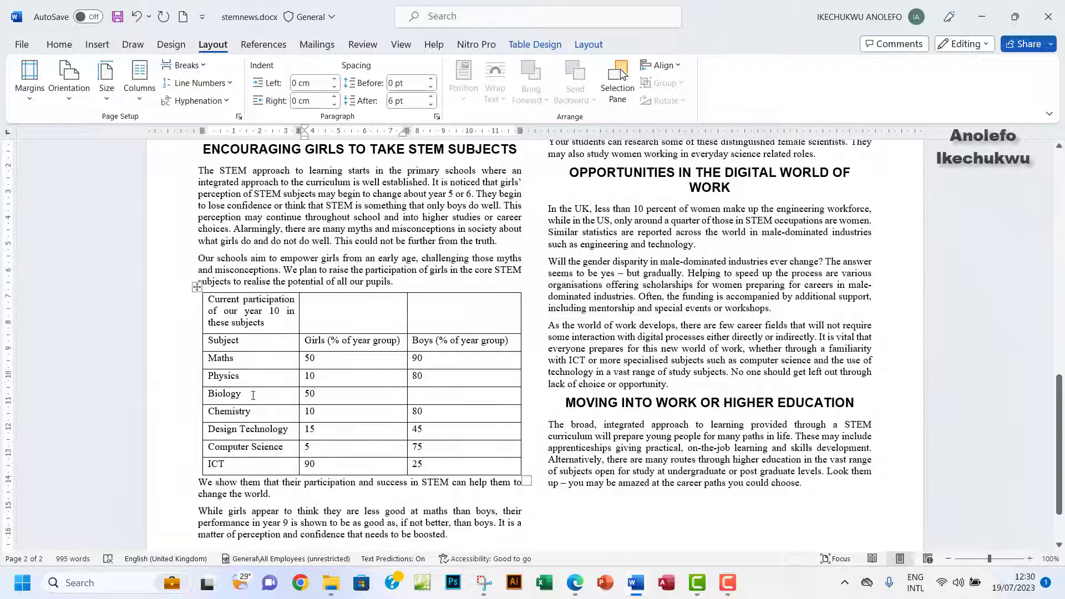
{"action": "left_click", "coordinate": [430, 393]}
{"action": "type", "text": "40"}
Check the exam paper, then select the table's whole first row in the newsletter.
{"action": "left_click", "coordinate": [580, 586]}
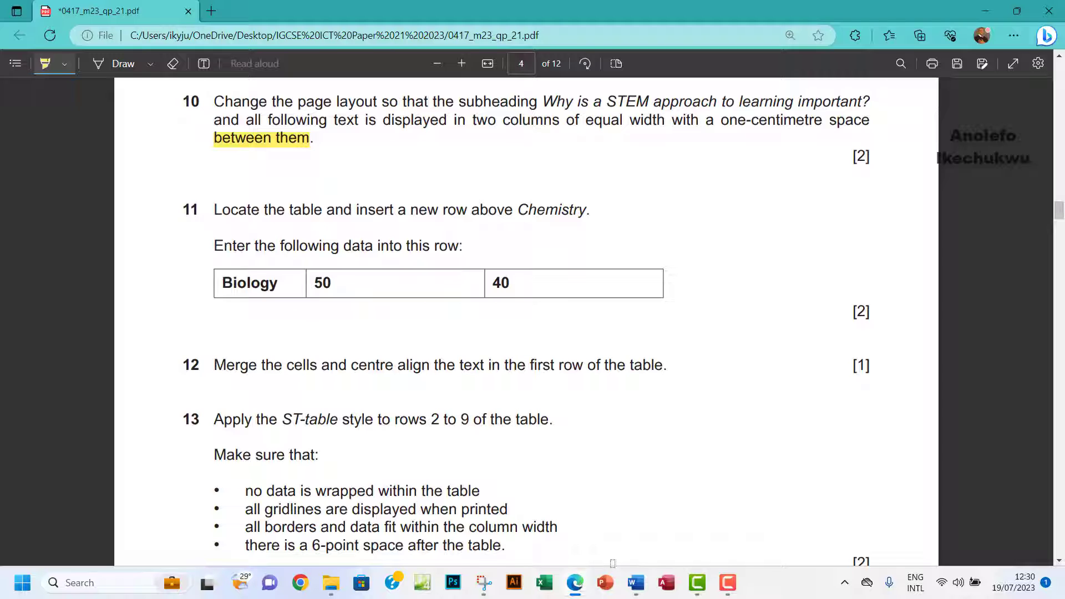
{"action": "left_click", "coordinate": [637, 583]}
{"action": "left_click", "coordinate": [705, 519]}
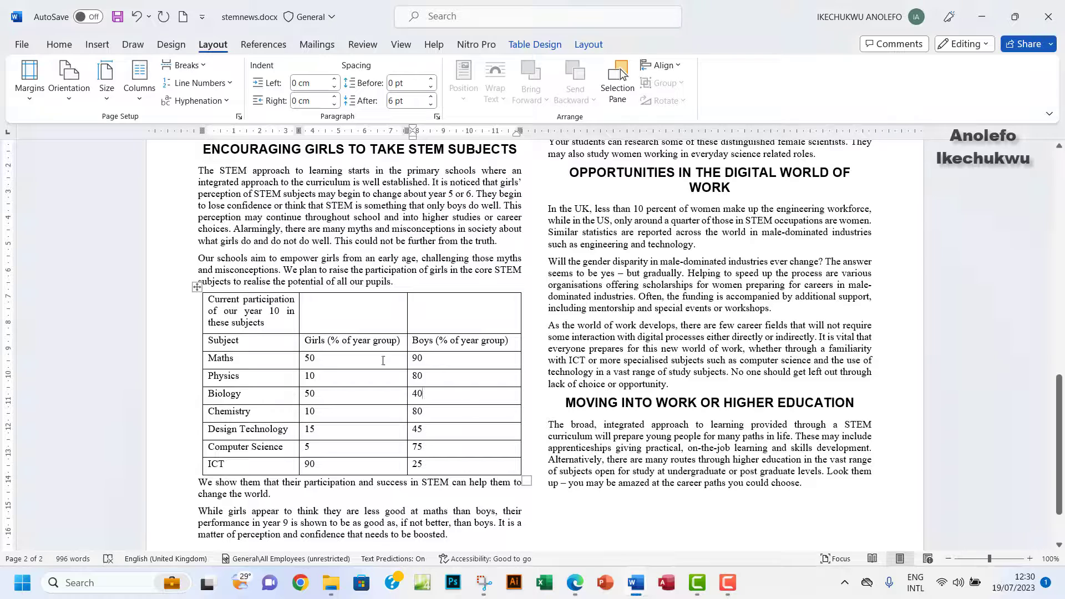
{"action": "left_click_drag", "start_coordinate": [239, 315], "coordinate": [457, 312]}
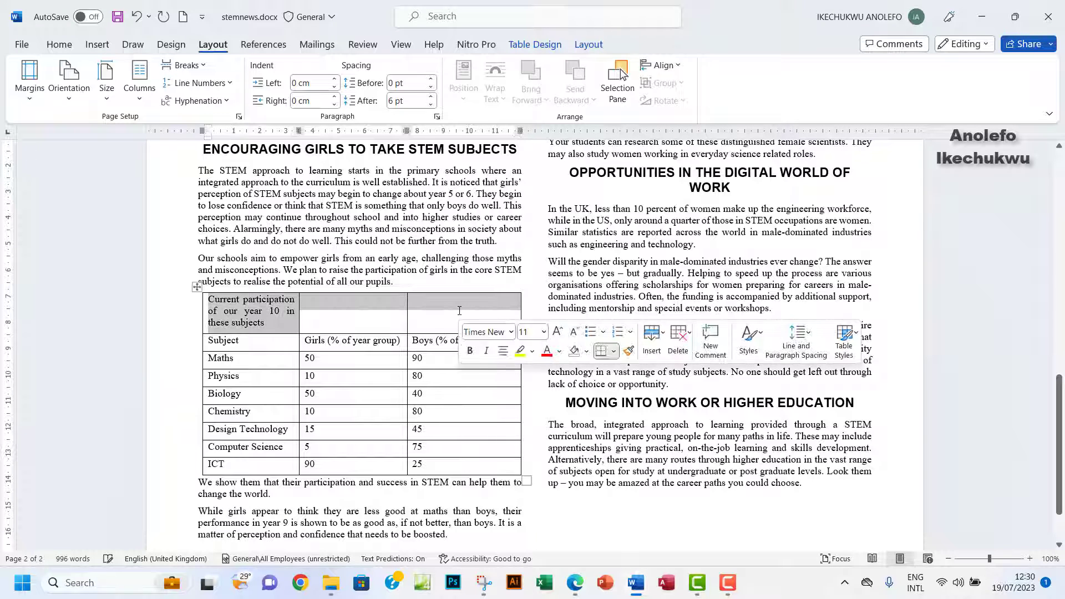
Merge the table's top row into a single cell, centre its title, then view the exam paper.
{"action": "right_click", "coordinate": [364, 308]}
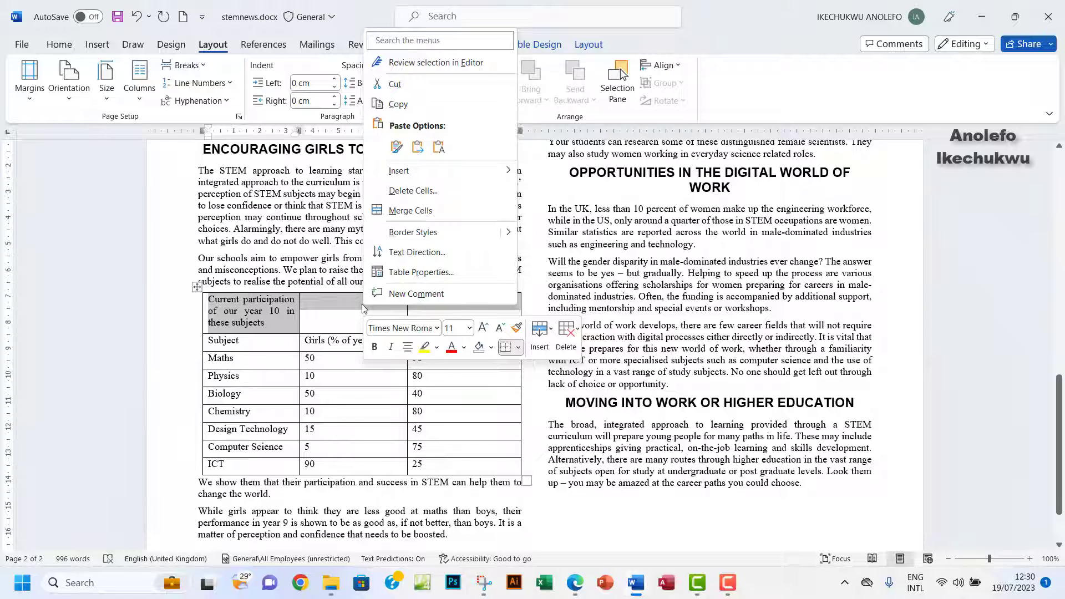
{"action": "left_click", "coordinate": [589, 47]}
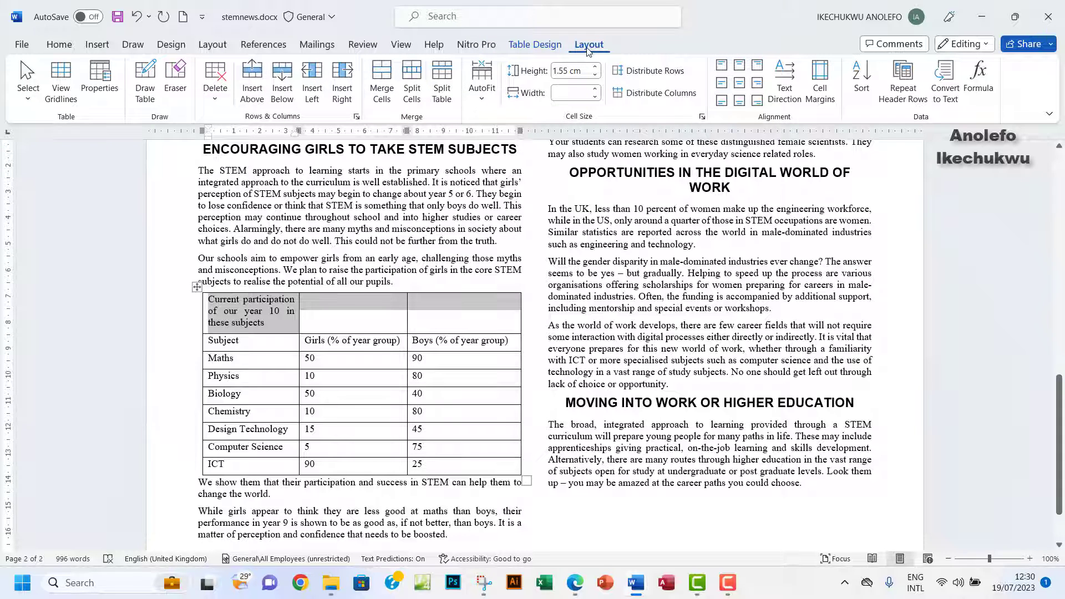
{"action": "left_click", "coordinate": [387, 99]}
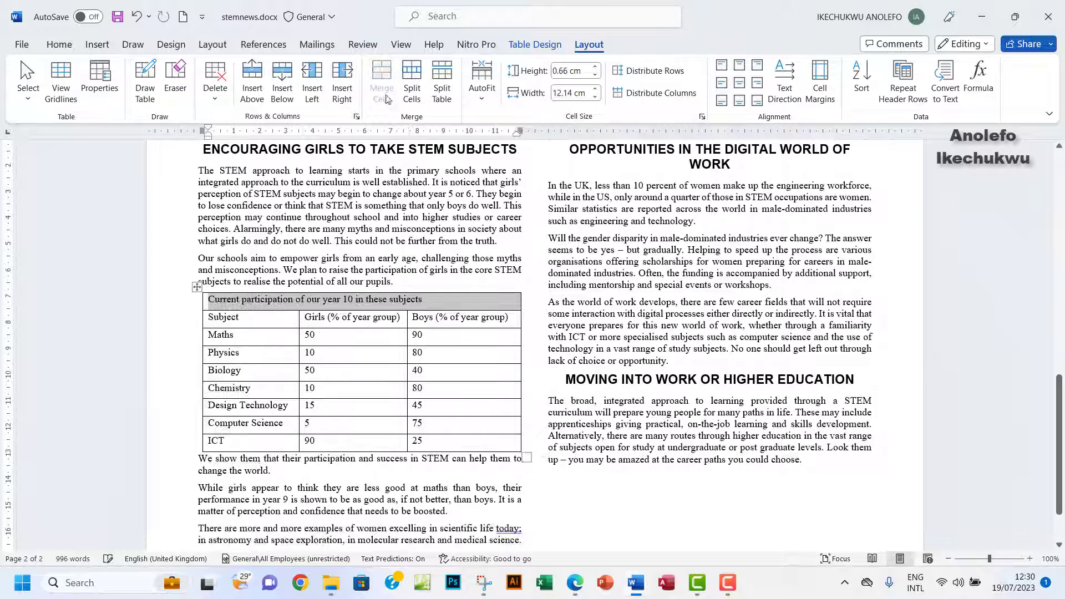
{"action": "left_click", "coordinate": [58, 46]}
{"action": "left_click", "coordinate": [310, 94]}
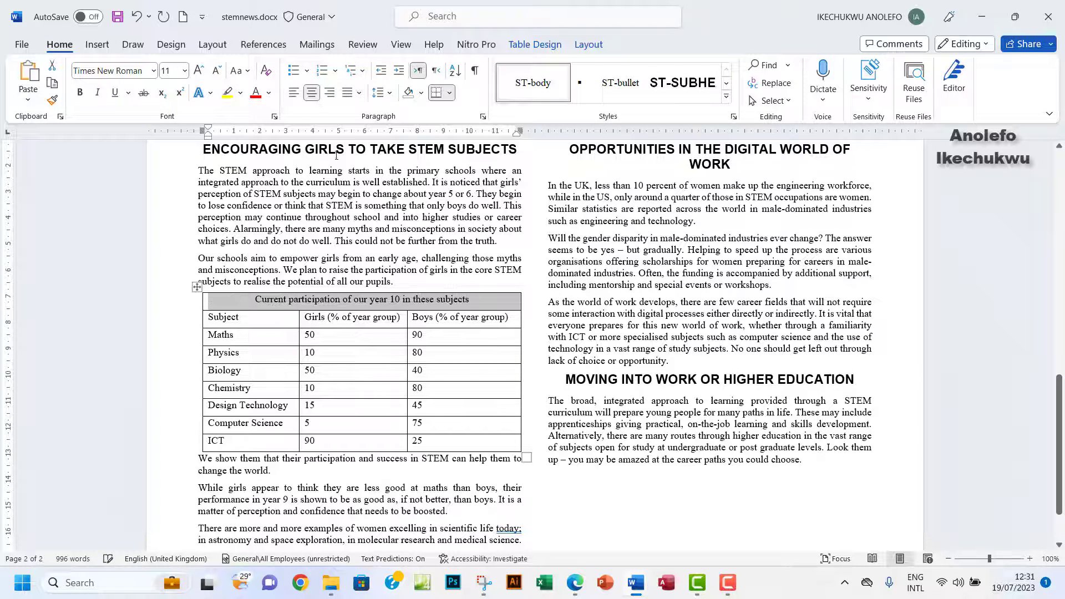
{"action": "left_click", "coordinate": [582, 594]}
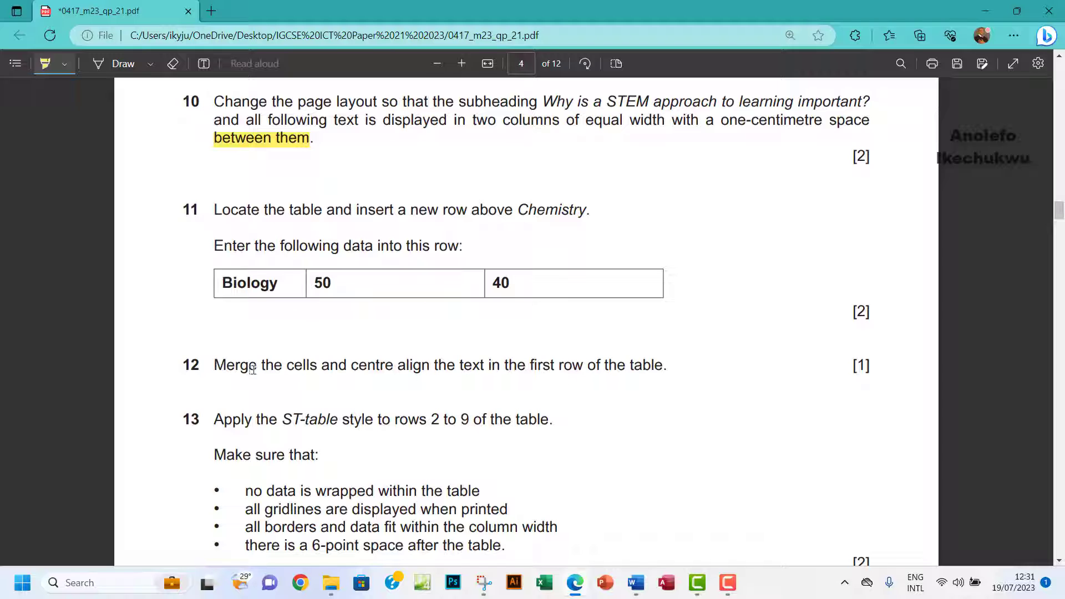
Highlight question 12 in yellow on the exam paper and return to stemnews.docx.
{"action": "left_click_drag", "start_coordinate": [220, 364], "coordinate": [608, 361]}
{"action": "scroll", "coordinate": [542, 452], "scroll_direction": "down", "scroll_amount": 4}
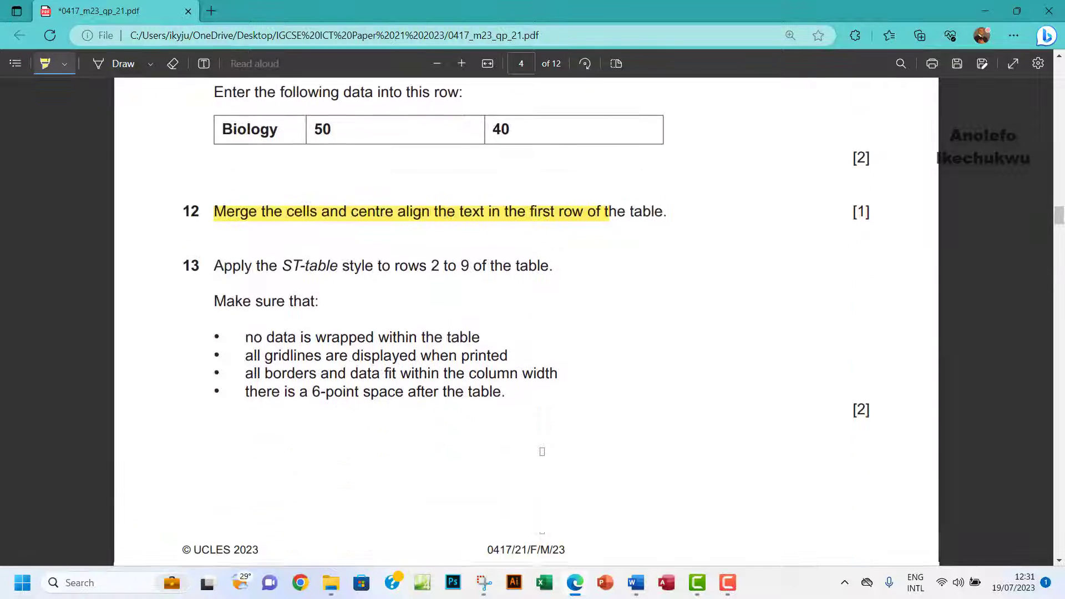
{"action": "scroll", "coordinate": [542, 451], "scroll_direction": "up", "scroll_amount": 3}
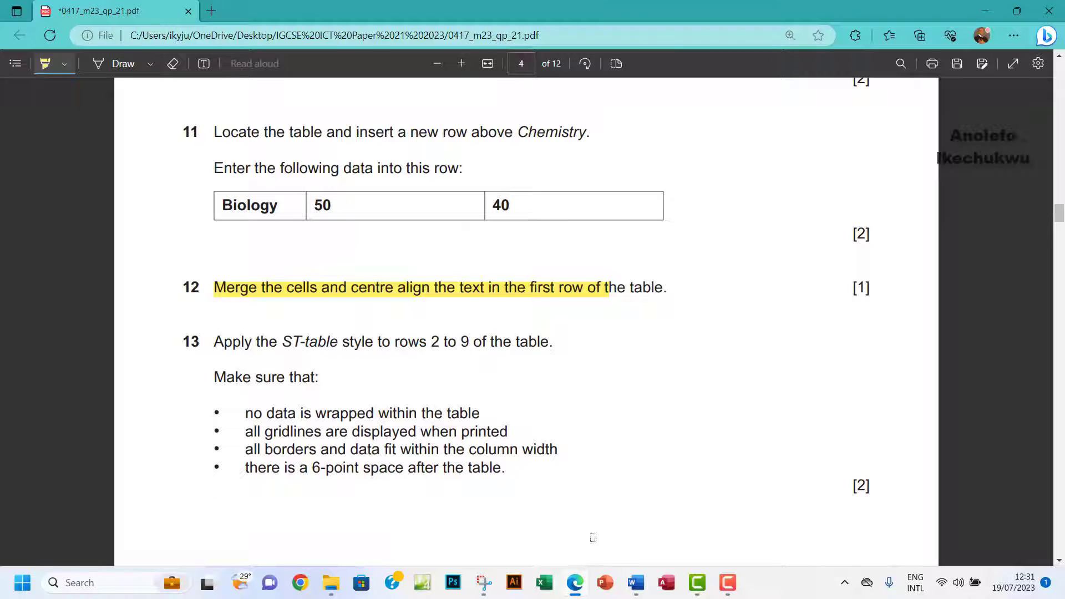
{"action": "left_click", "coordinate": [639, 587]}
{"action": "left_click", "coordinate": [651, 508]}
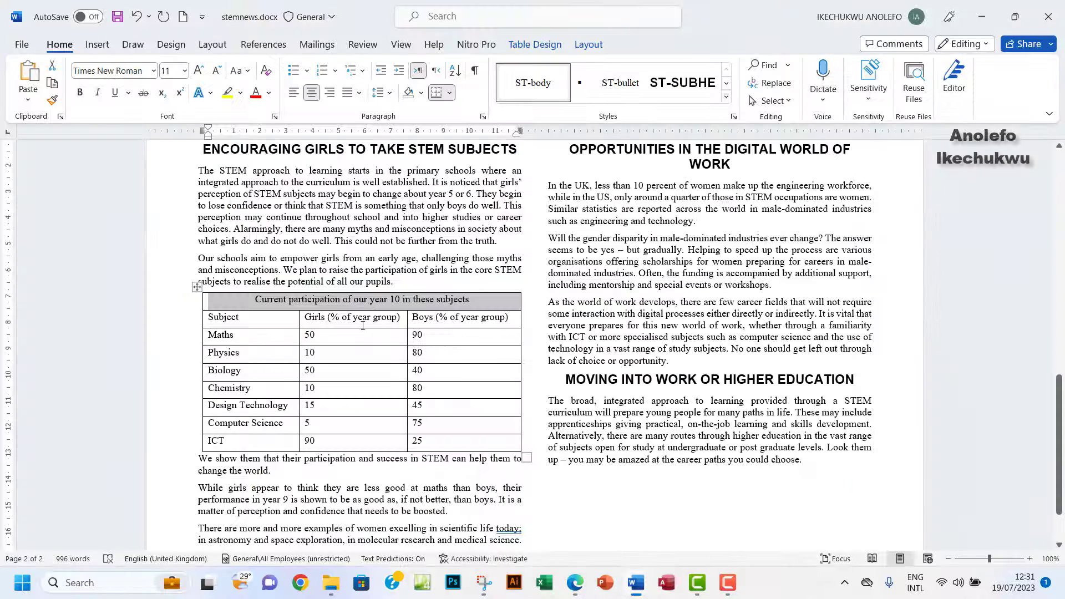
Apply the ST-table style to table rows 2 to 9, then switch to the exam paper.
{"action": "double_click", "coordinate": [215, 318]}
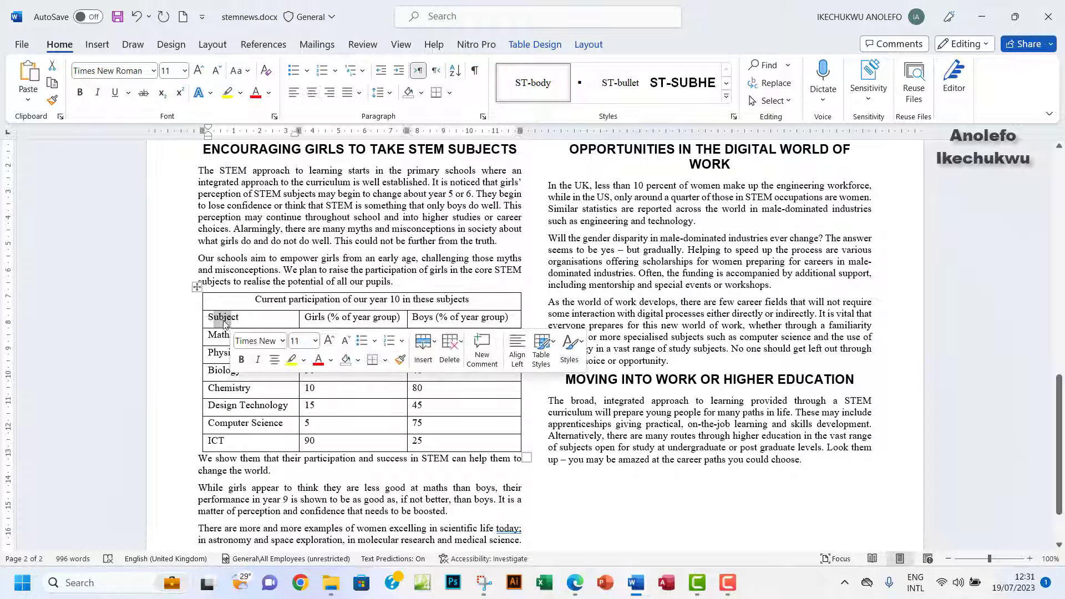
{"action": "left_click_drag", "start_coordinate": [220, 321], "coordinate": [473, 442]}
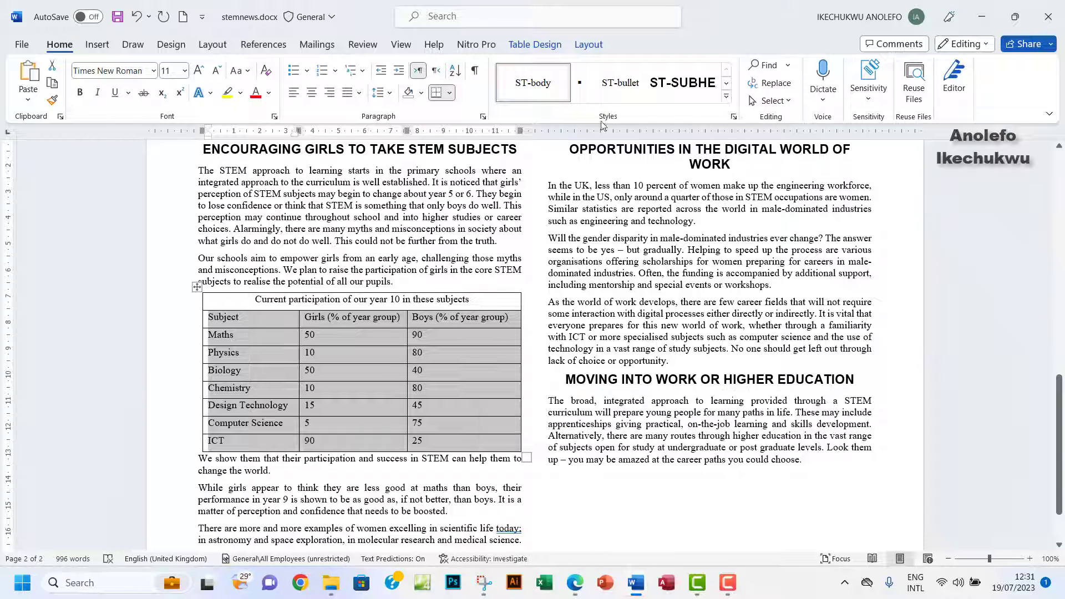
{"action": "left_click", "coordinate": [726, 97]}
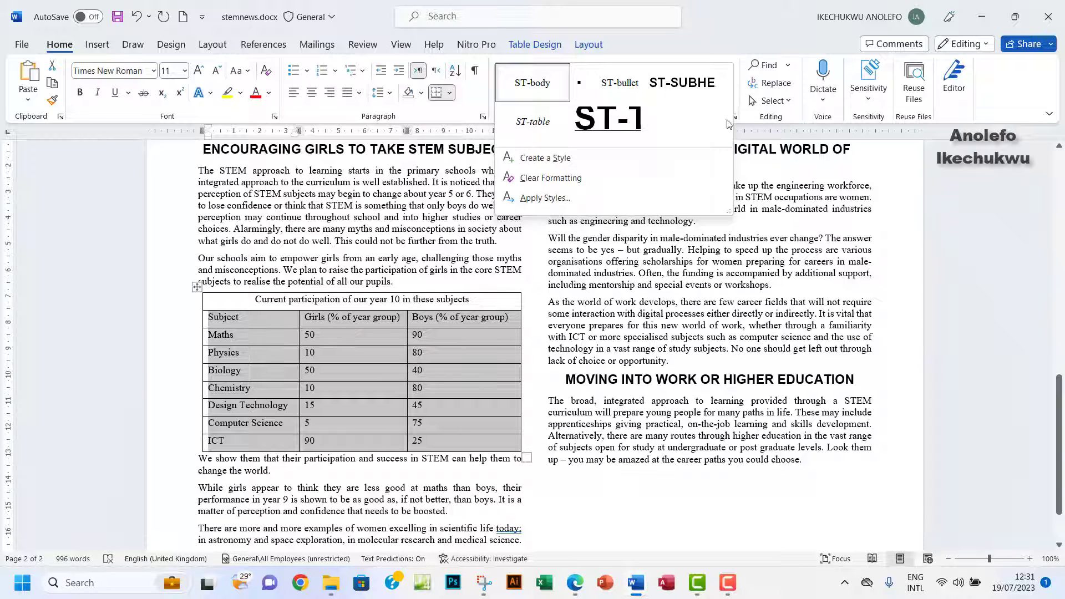
{"action": "left_click", "coordinate": [542, 128]}
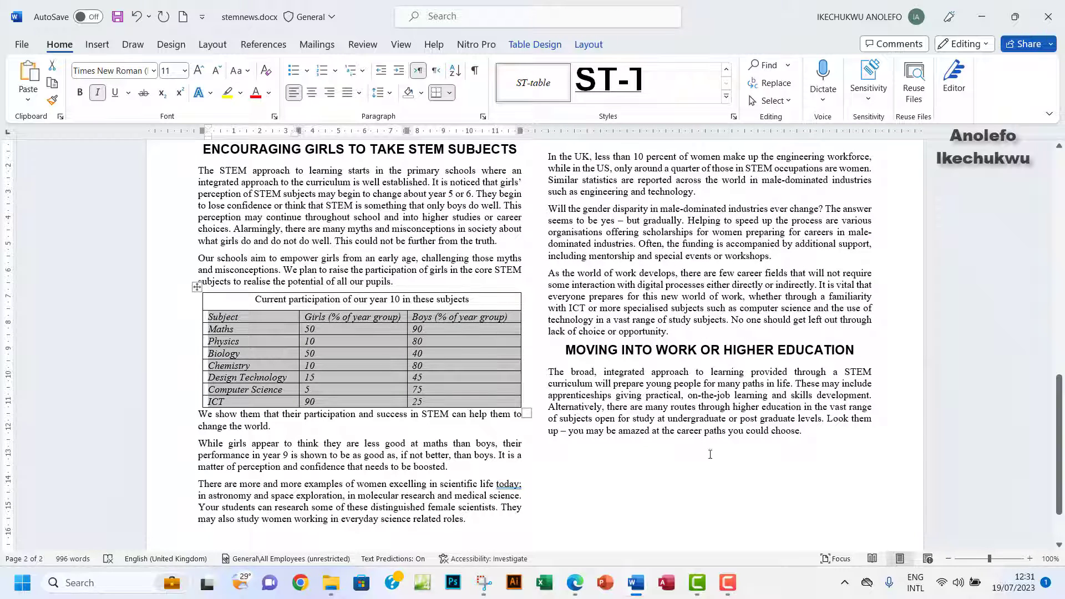
{"action": "left_click", "coordinate": [576, 583]}
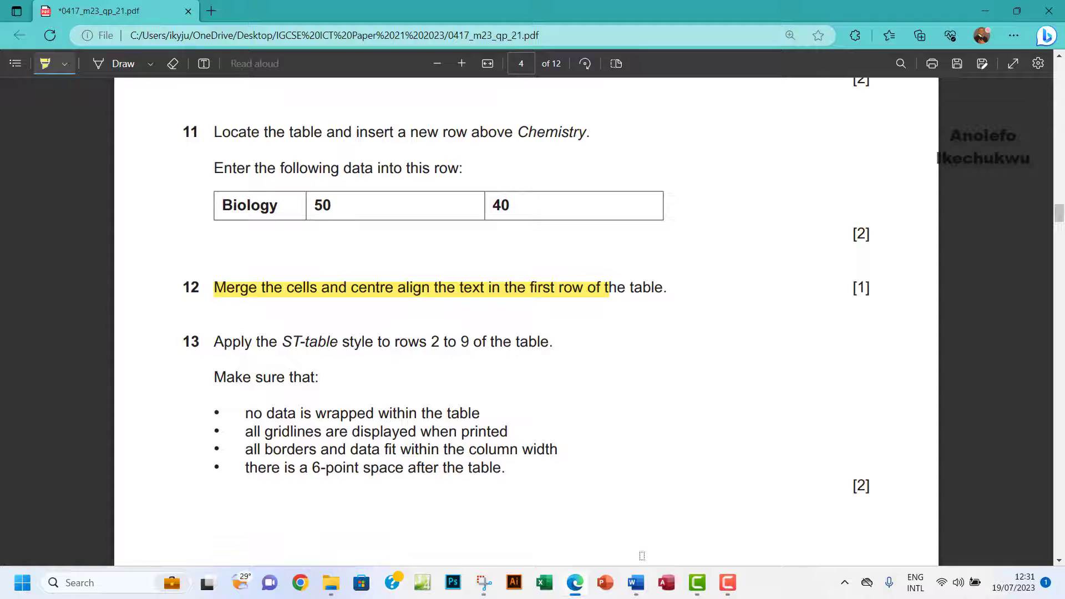
Re-read question 13 on the exam paper and bring stemnews.docx back to the front.
{"action": "mouse_move", "coordinate": [642, 583]}
{"action": "left_click", "coordinate": [660, 519]}
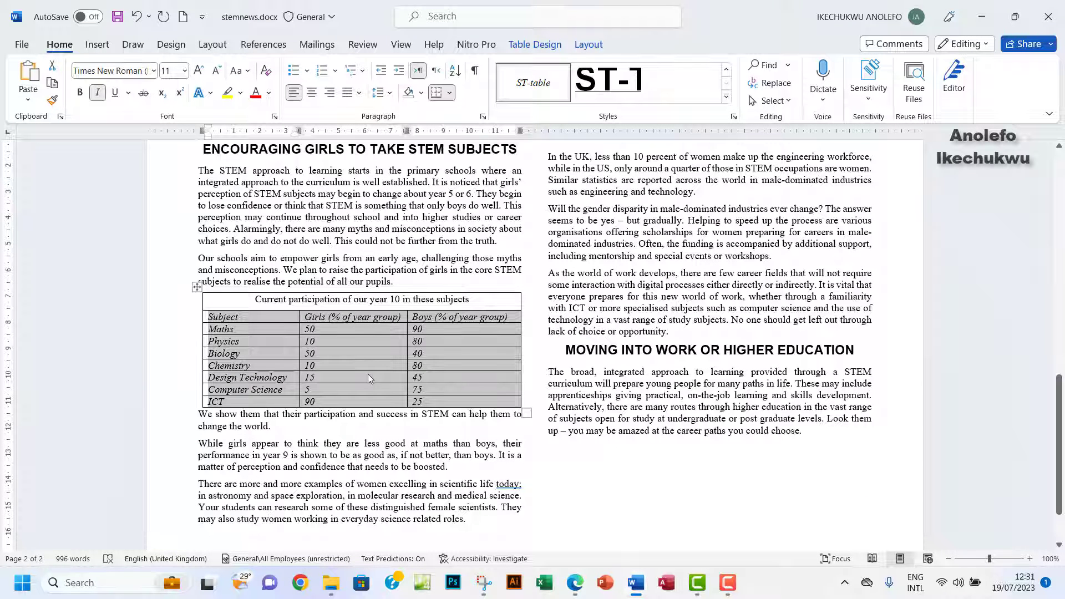
{"action": "left_click", "coordinate": [576, 583]}
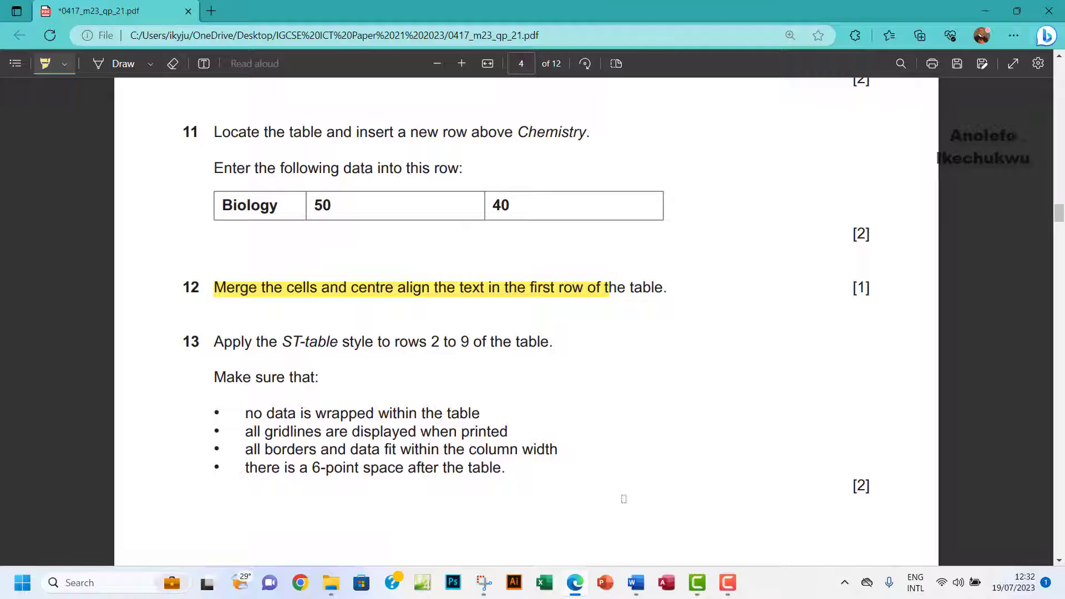
{"action": "mouse_move", "coordinate": [637, 591]}
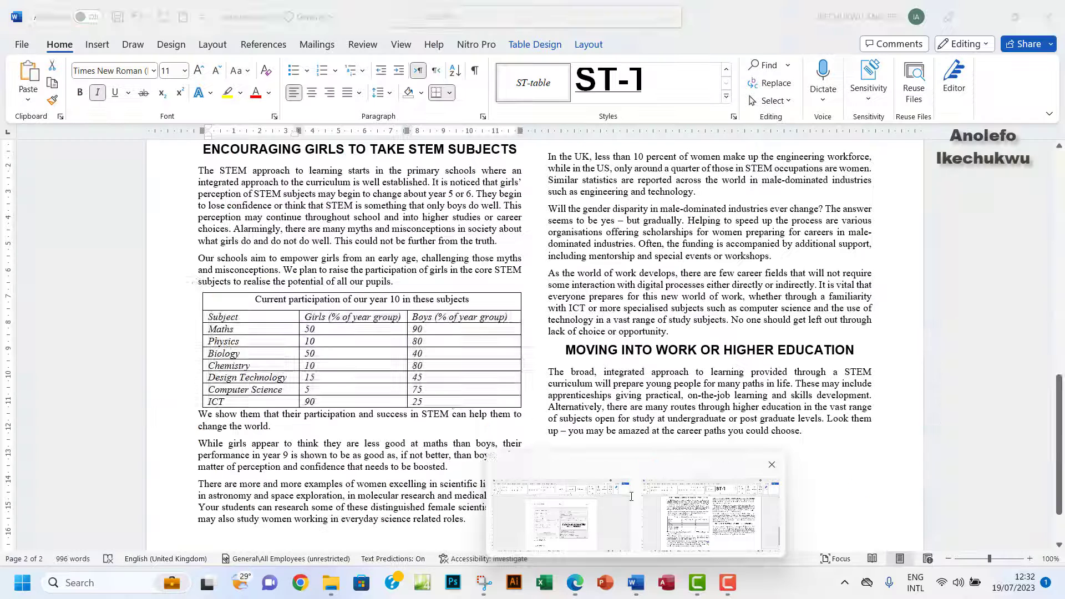
{"action": "left_click", "coordinate": [714, 533]}
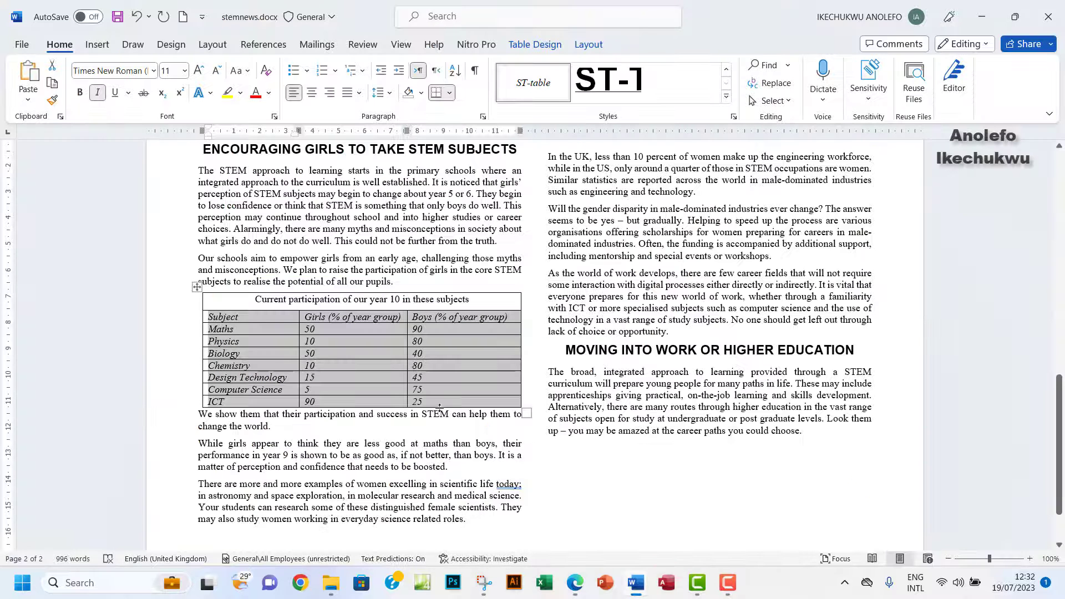
Set 6 pt spacing before the paragraph below the table, then switch to the exam paper.
{"action": "left_click", "coordinate": [202, 416]}
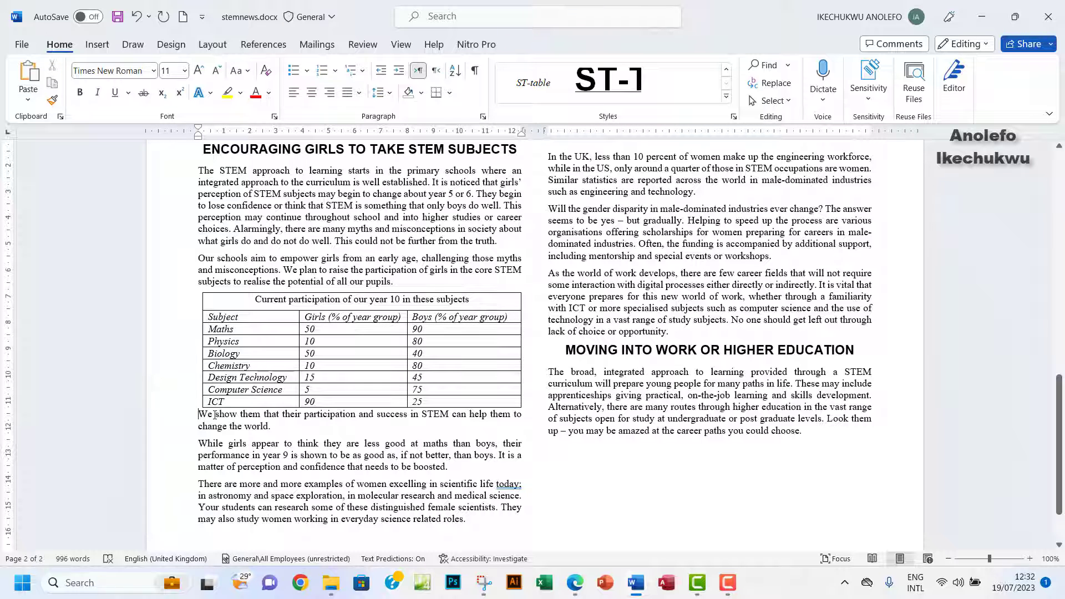
{"action": "left_click", "coordinate": [483, 117]}
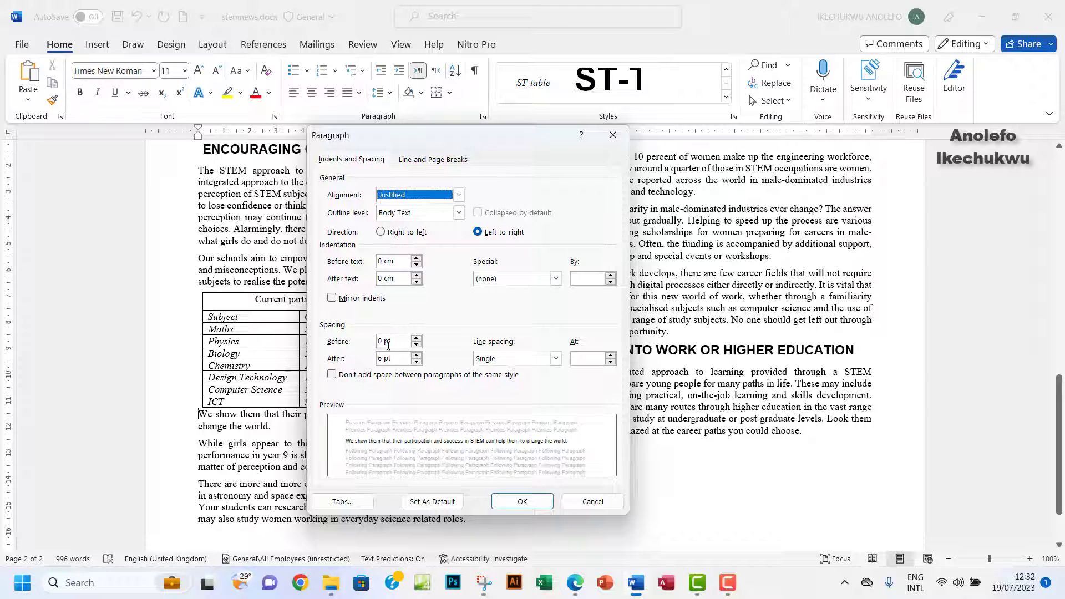
{"action": "left_click_drag", "start_coordinate": [382, 343], "coordinate": [371, 342]}
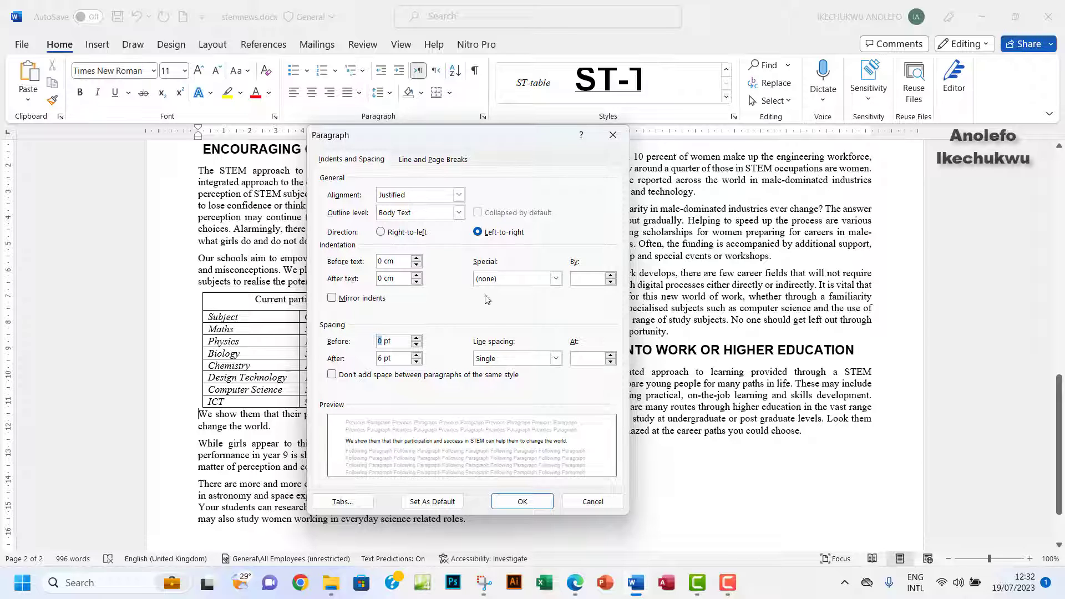
{"action": "left_click_drag", "start_coordinate": [506, 140], "coordinate": [585, 139]}
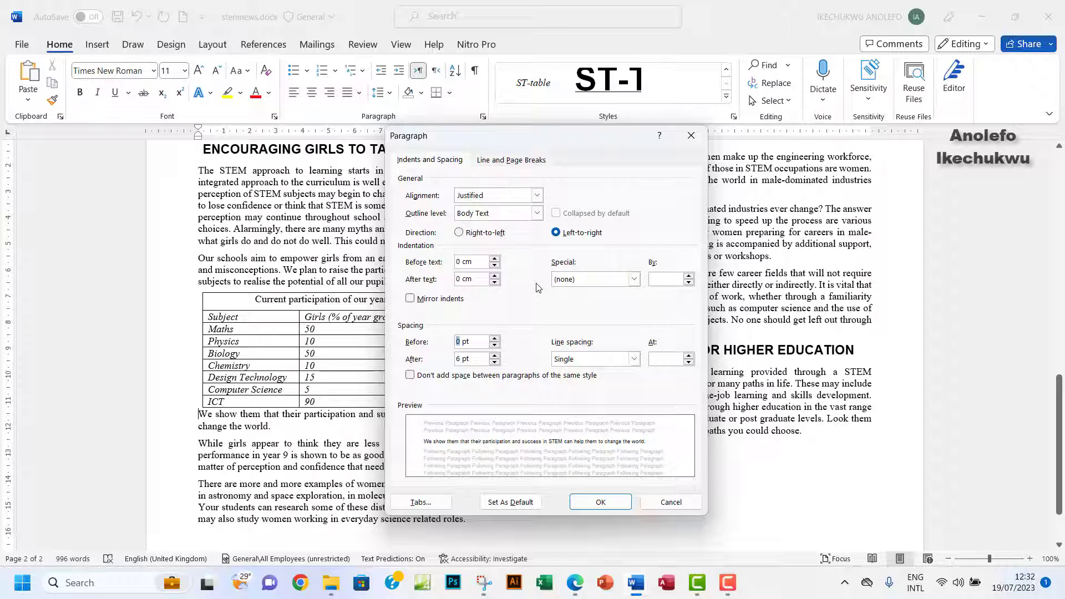
{"action": "type", "text": "6"}
{"action": "left_click", "coordinate": [602, 502]}
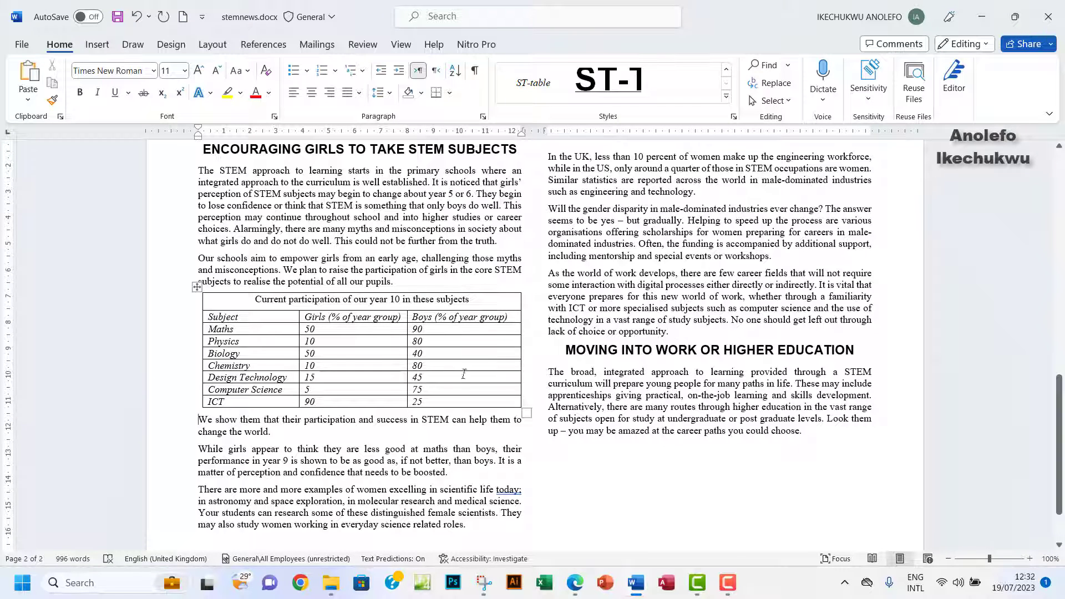
{"action": "left_click", "coordinate": [575, 582]}
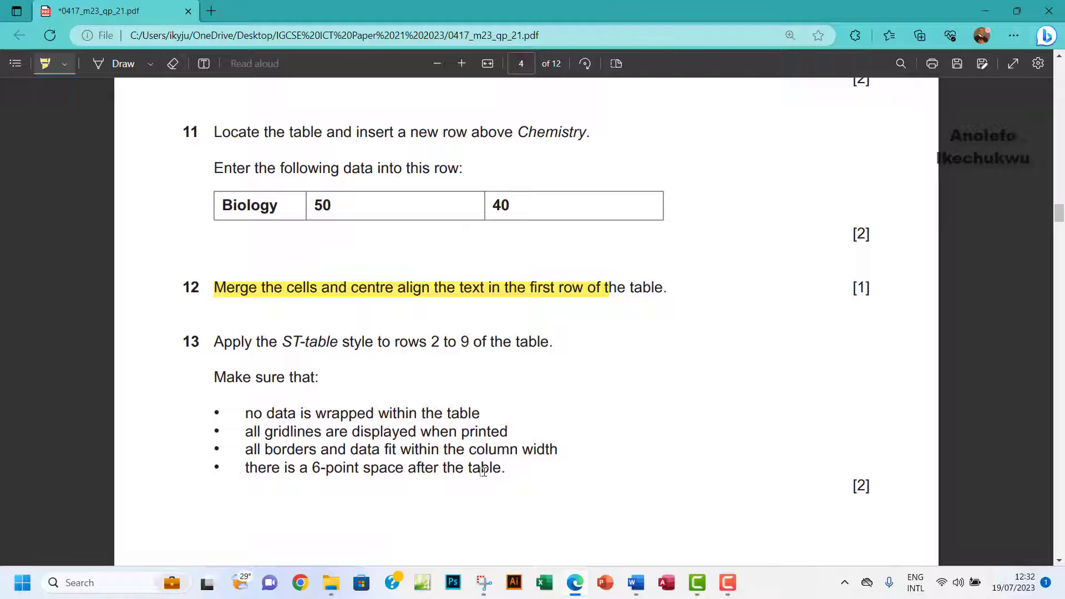
Highlight question 13's 6-point spacing bullet and scroll on to page 5 of the exam paper.
{"action": "scroll", "coordinate": [516, 430], "scroll_direction": "down", "scroll_amount": 2}
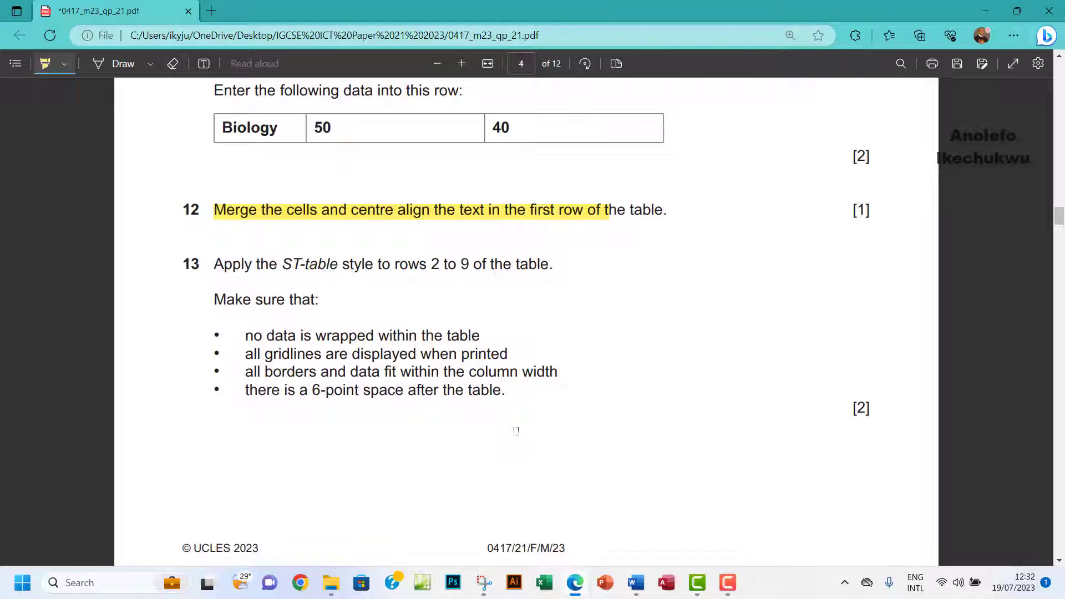
{"action": "scroll", "coordinate": [516, 431], "scroll_direction": "down", "scroll_amount": 2}
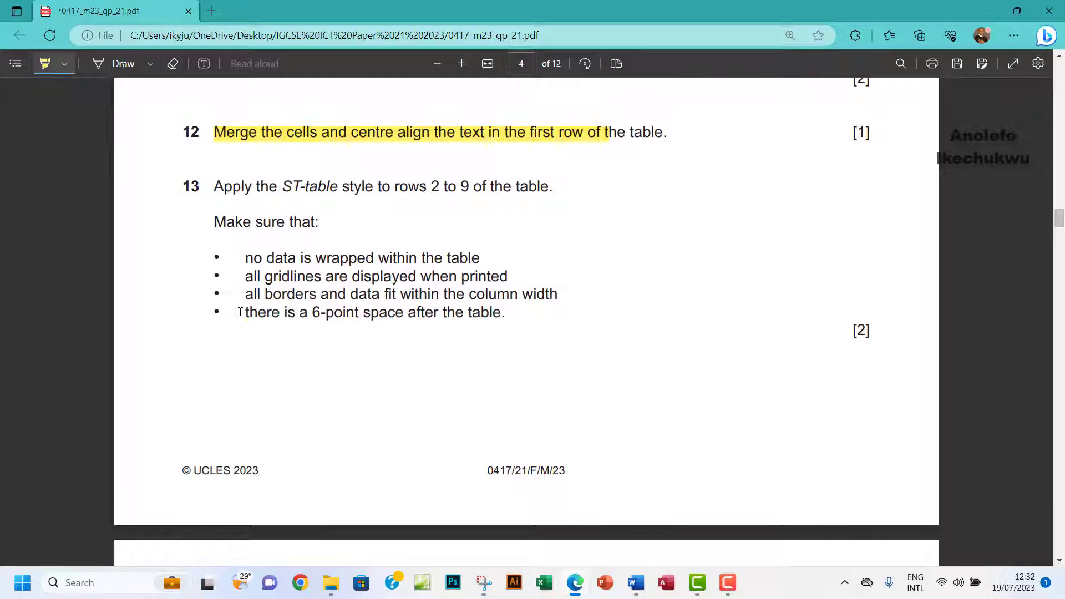
{"action": "left_click_drag", "start_coordinate": [239, 312], "coordinate": [502, 314]}
{"action": "scroll", "coordinate": [583, 336], "scroll_direction": "down", "scroll_amount": 4}
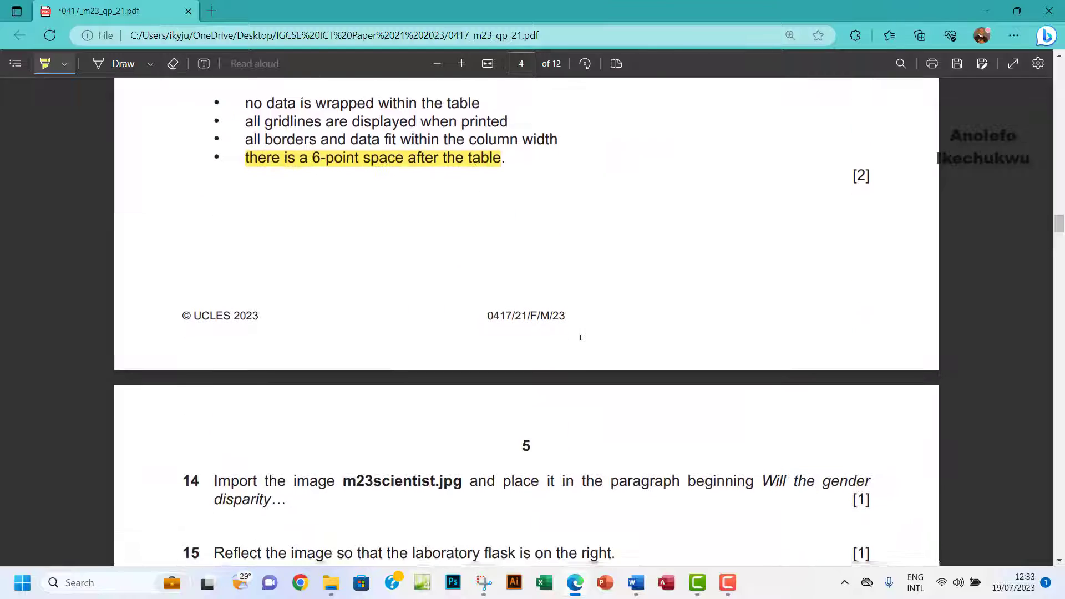
{"action": "scroll", "coordinate": [583, 337], "scroll_direction": "down", "scroll_amount": 6}
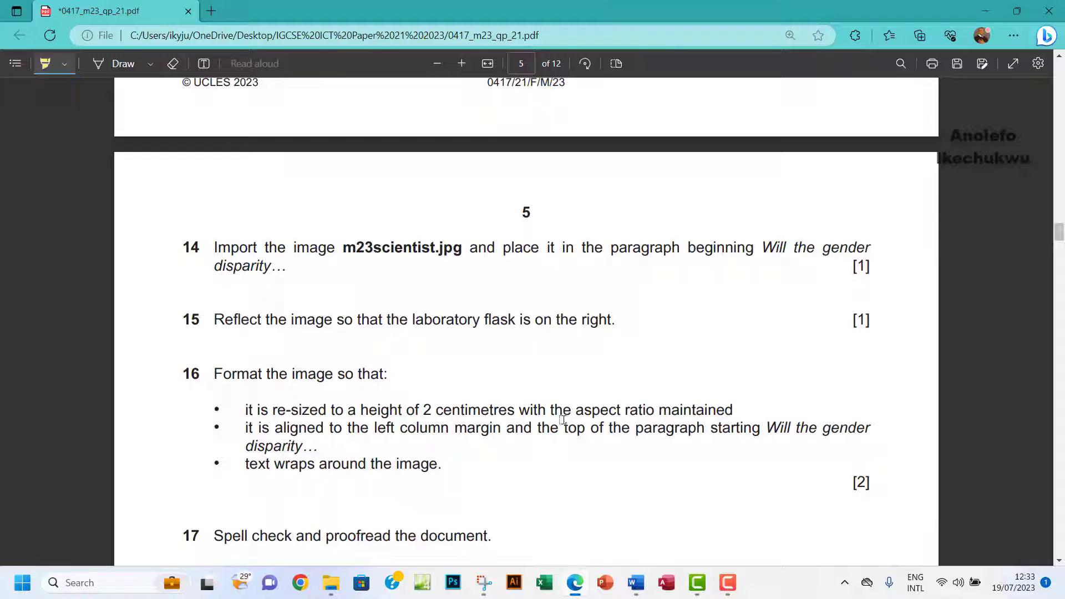
Search the newsletter for 'will gent' and check question 14's wording on the exam paper.
{"action": "mouse_move", "coordinate": [638, 583]}
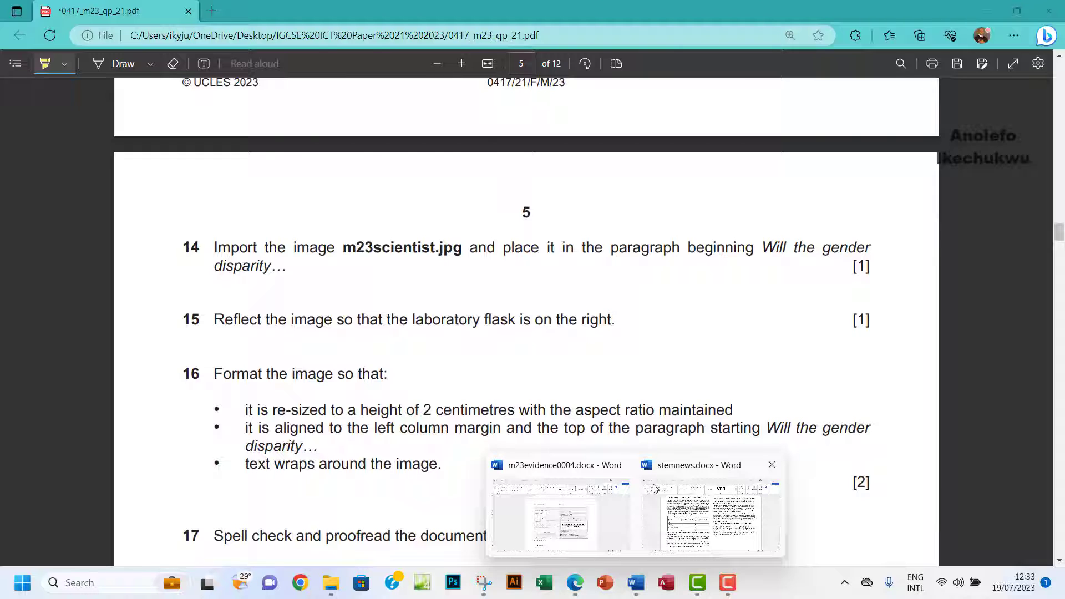
{"action": "left_click", "coordinate": [677, 508]}
{"action": "scroll", "coordinate": [556, 345], "scroll_direction": "up", "scroll_amount": 3}
{"action": "scroll", "coordinate": [556, 346], "scroll_direction": "up", "scroll_amount": 8}
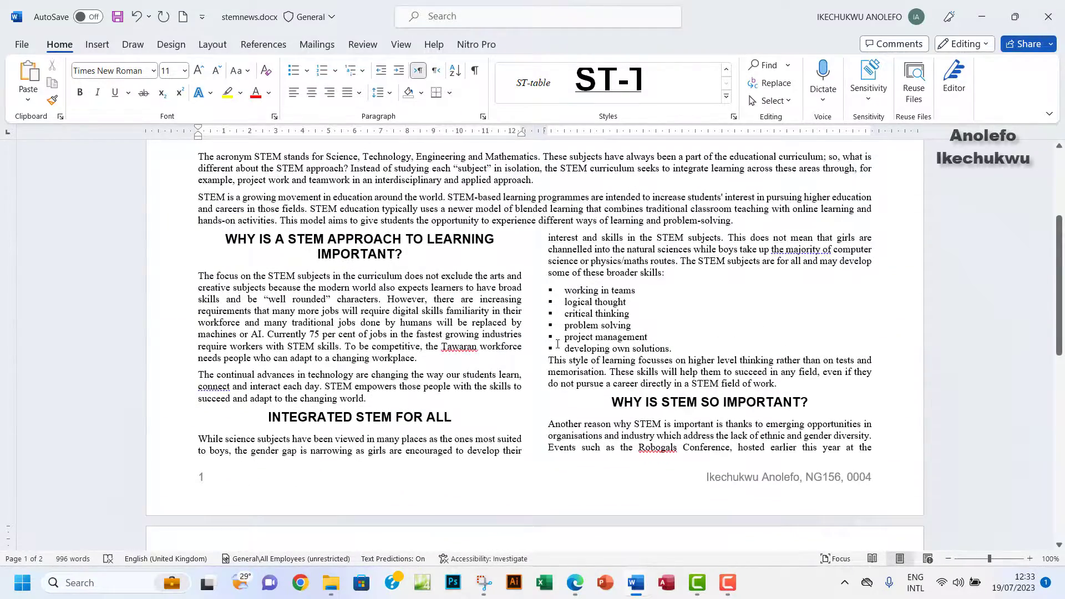
{"action": "key", "text": "ctrl+f"}
{"action": "type", "text": "wi"}
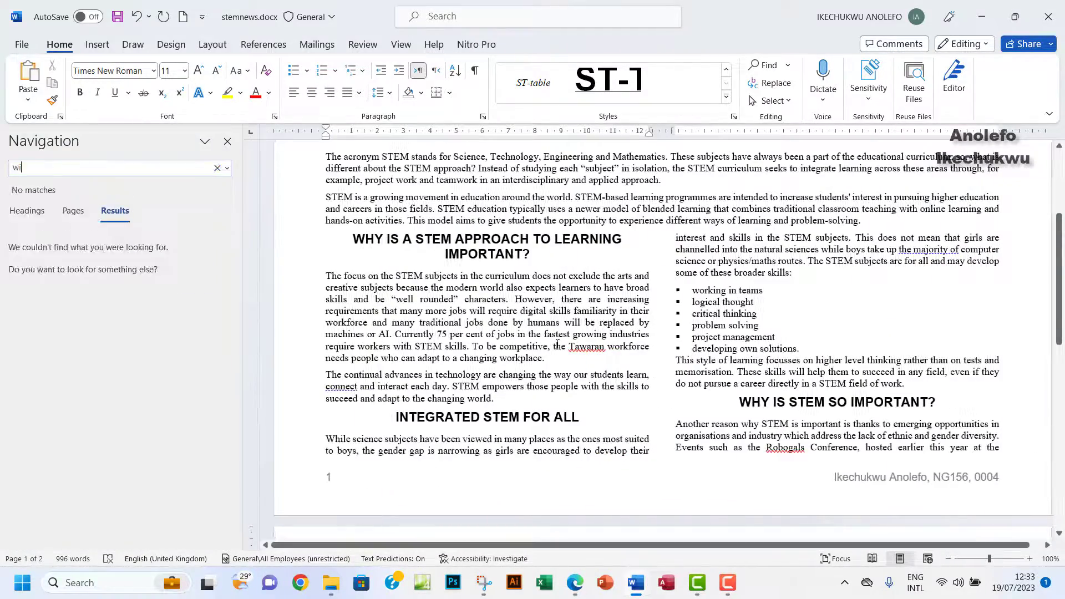
{"action": "type", "text": "ll"}
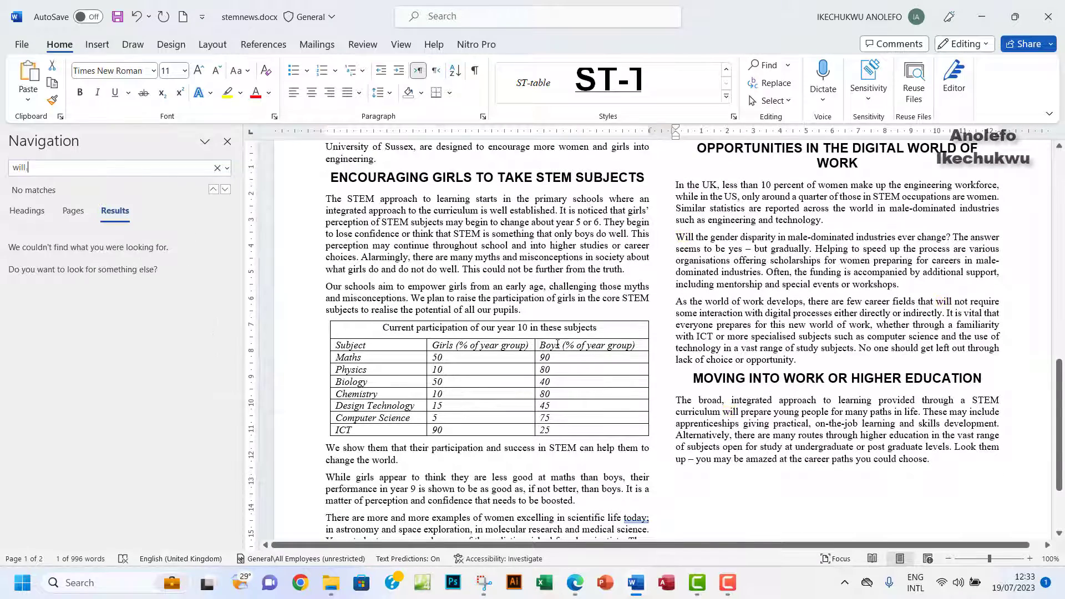
{"action": "type", "text": " gent"}
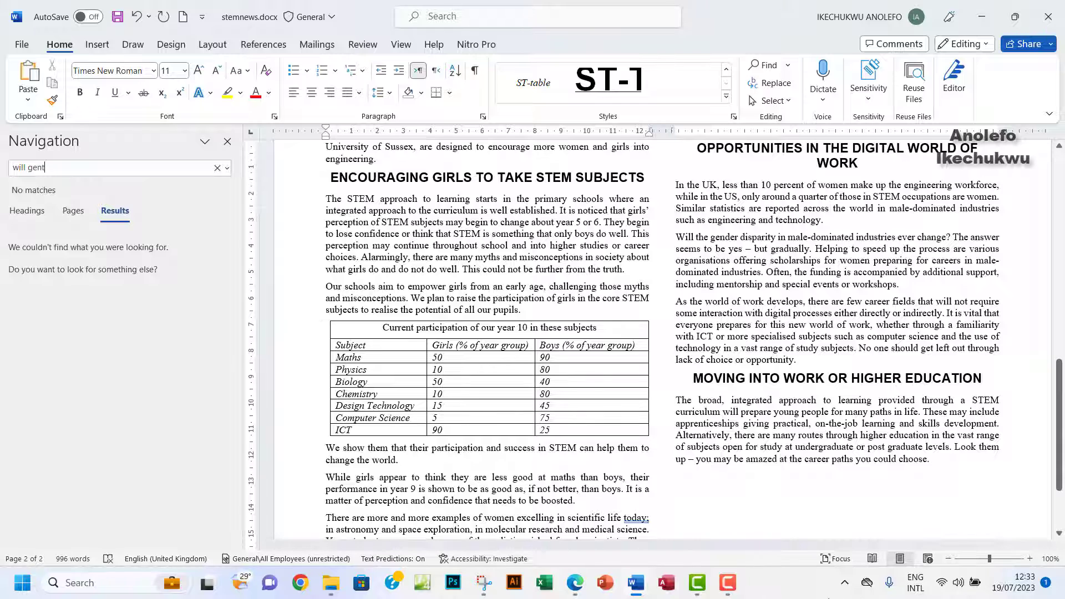
{"action": "left_click", "coordinate": [580, 591]}
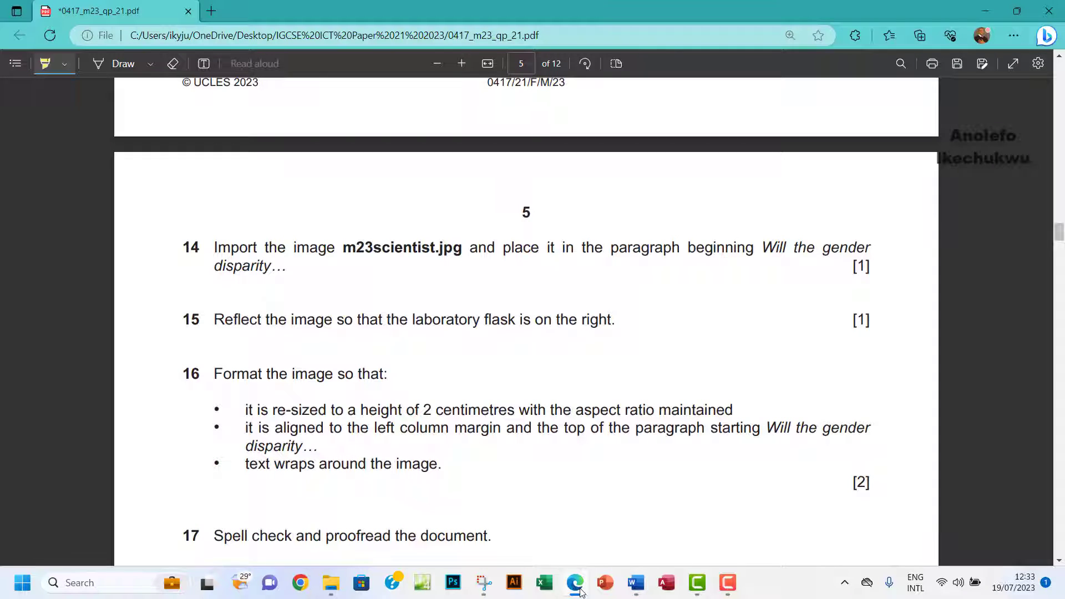
{"action": "left_click", "coordinate": [581, 591]}
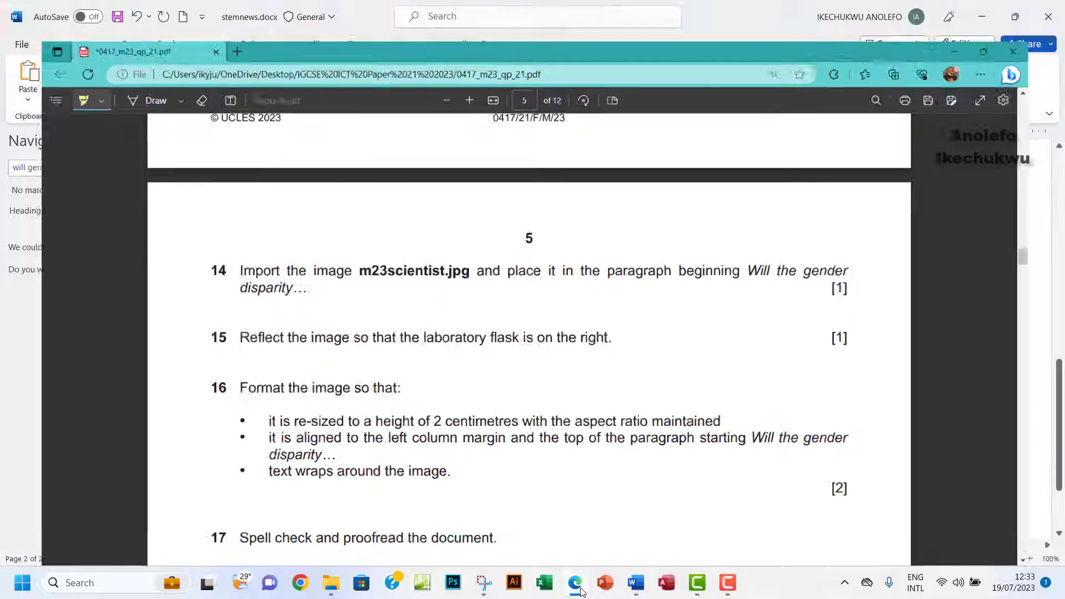
Search 'will the' instead and place the insertion point before 'Will the gender disparity'.
{"action": "left_click", "coordinate": [54, 168]}
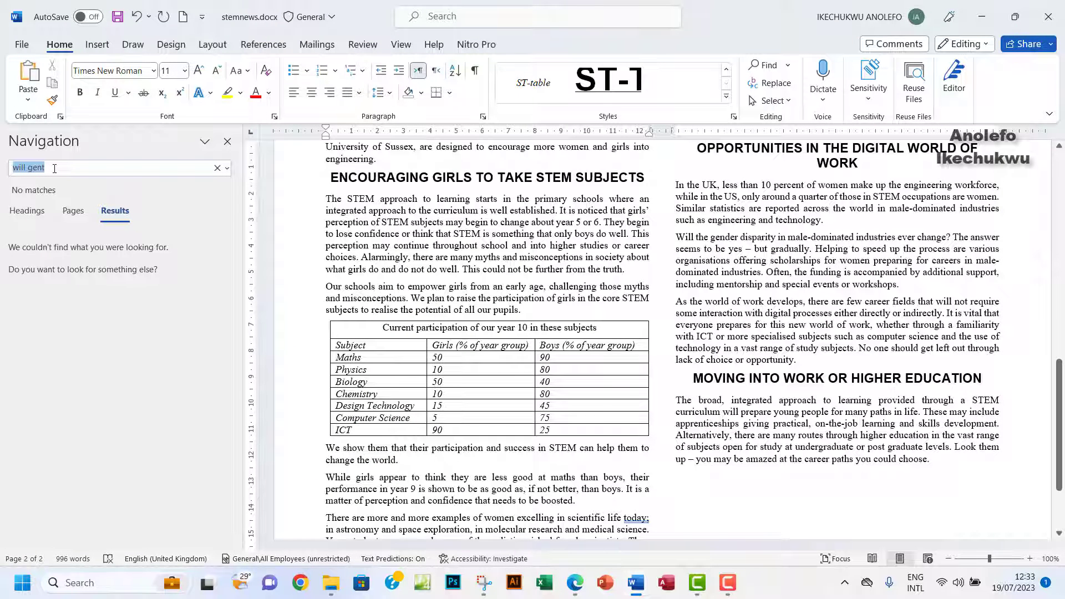
{"action": "key", "text": "BackSpace"}
{"action": "type", "text": "w8o"}
{"action": "key", "text": "BackSpace"}
{"action": "key", "text": "BackSpace"}
{"action": "type", "text": "ill"}
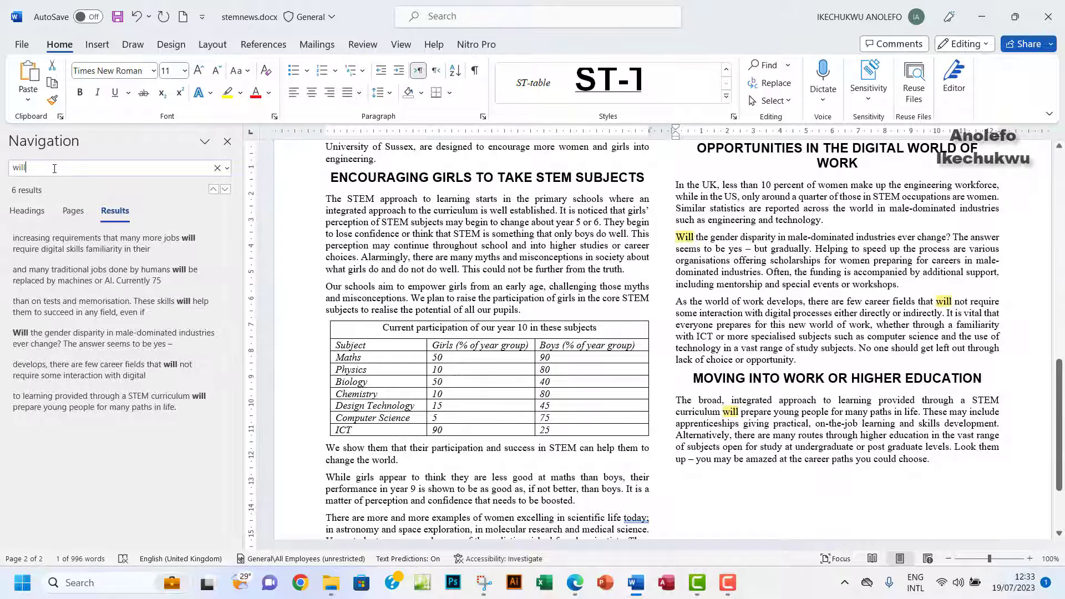
{"action": "type", "text": " the"}
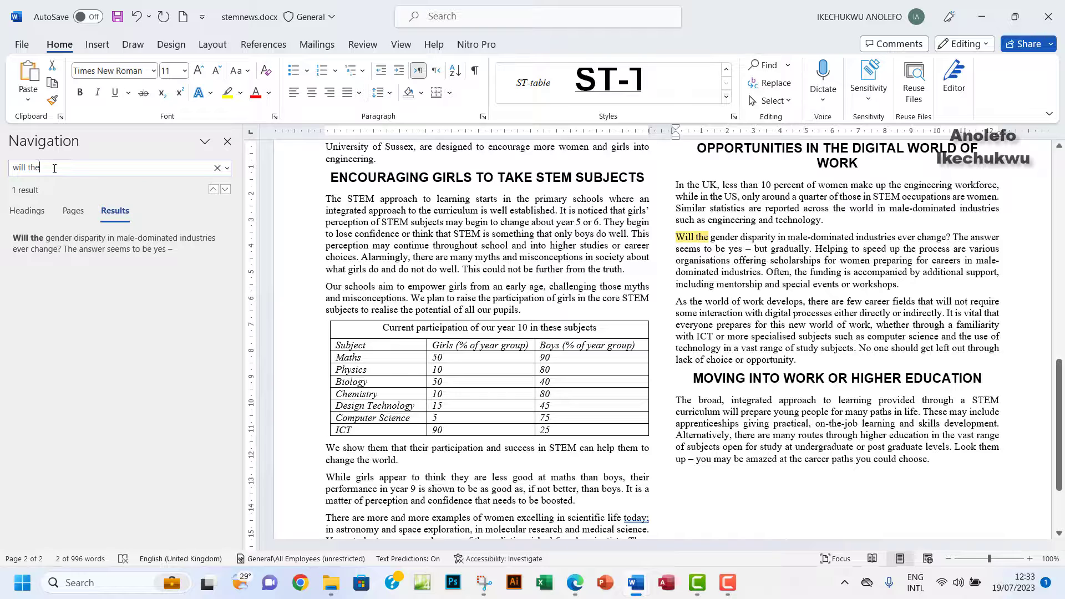
{"action": "left_click", "coordinate": [677, 237]}
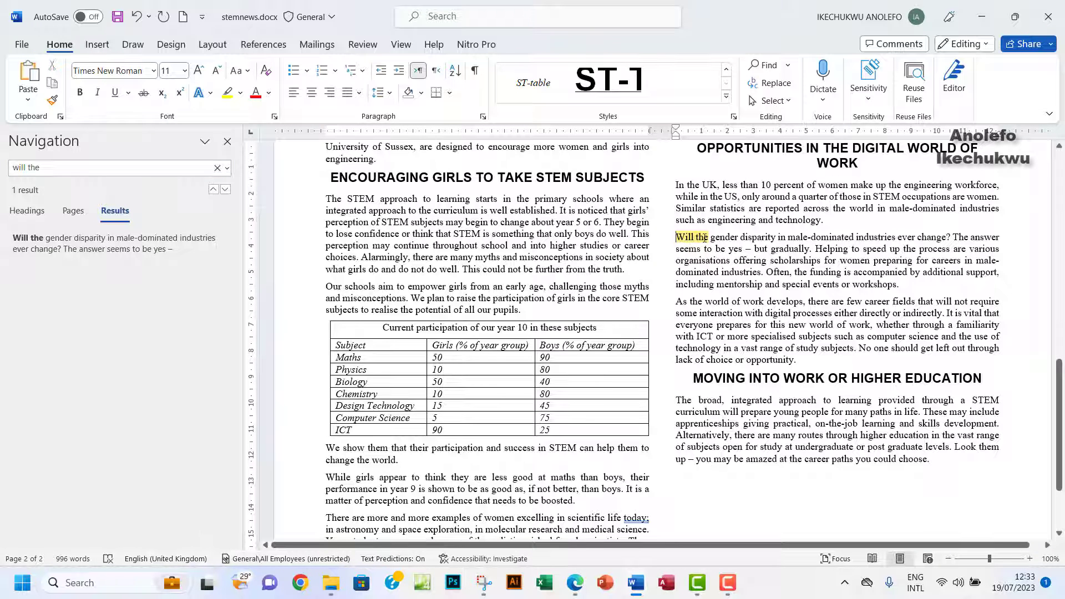
{"action": "left_click", "coordinate": [227, 141]}
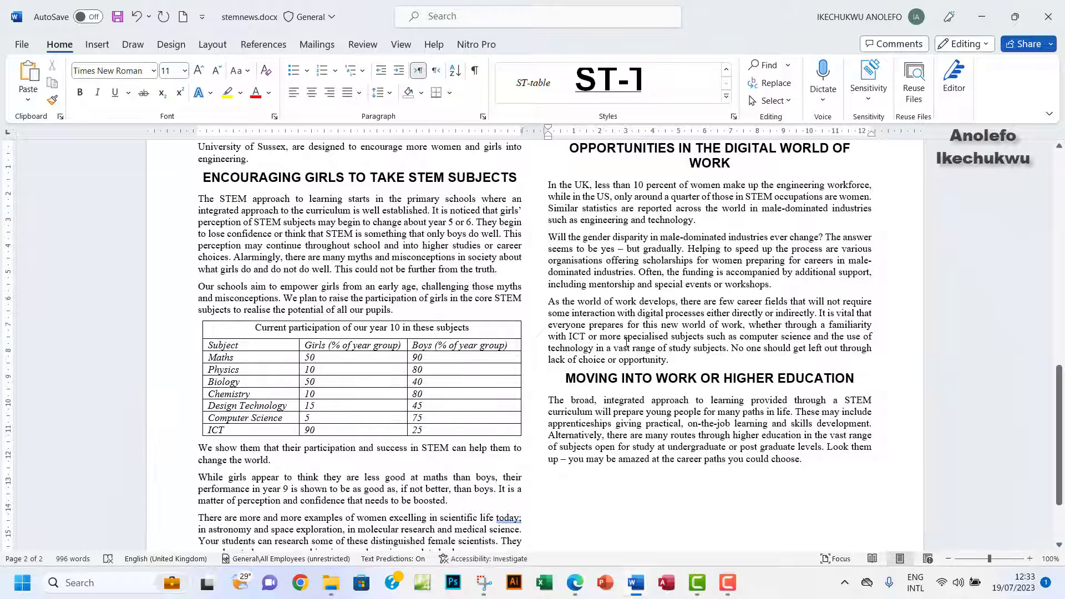
{"action": "left_click", "coordinate": [575, 583]}
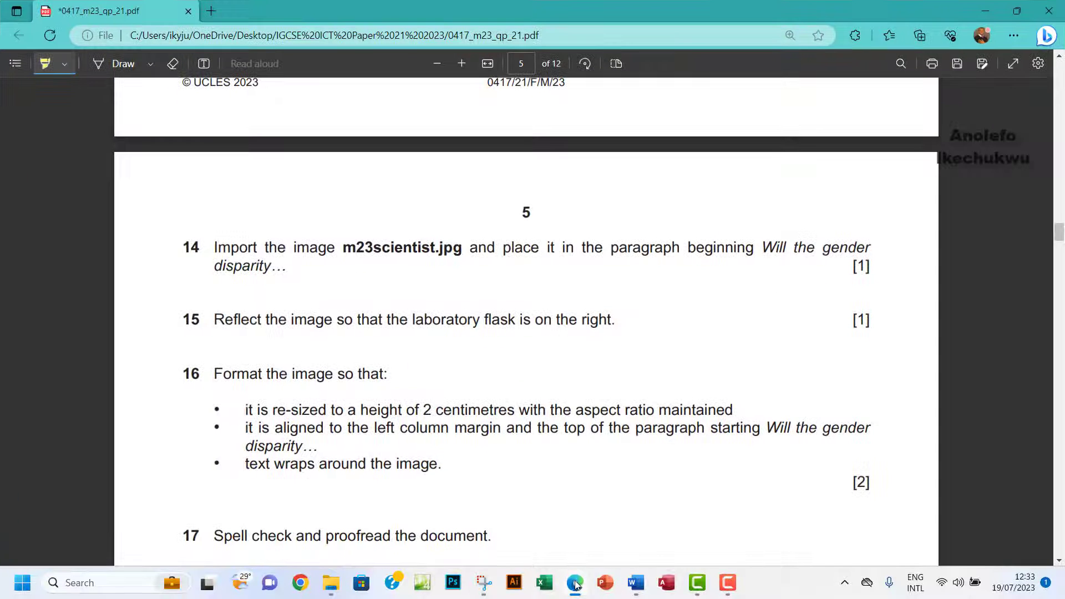
{"action": "left_click", "coordinate": [575, 584]}
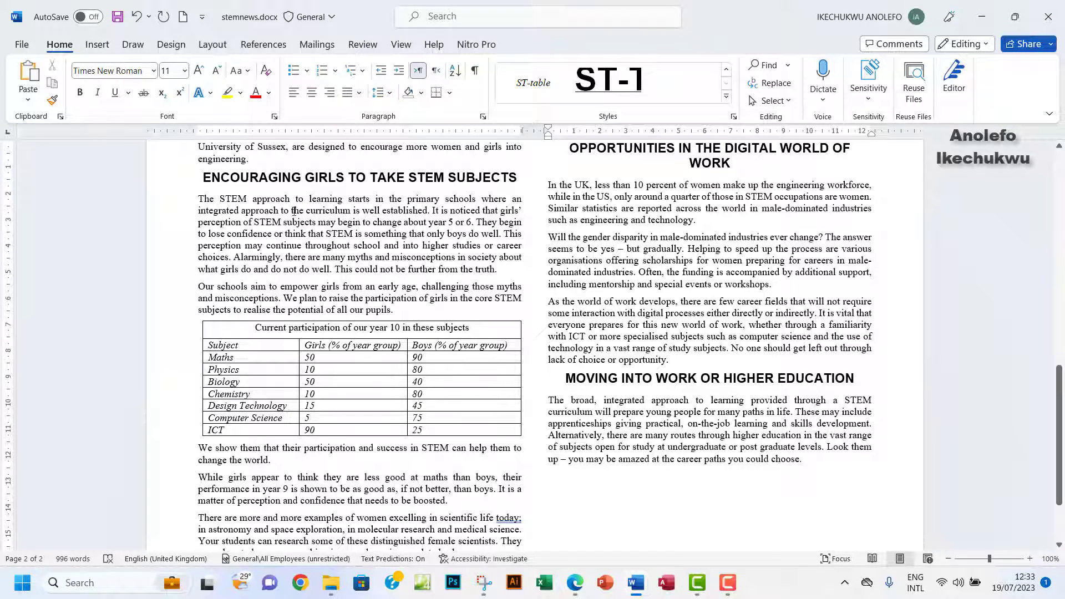
Insert m23scientist.jpg from the March 2023 folder at the caret, then view the exam paper.
{"action": "left_click", "coordinate": [103, 49]}
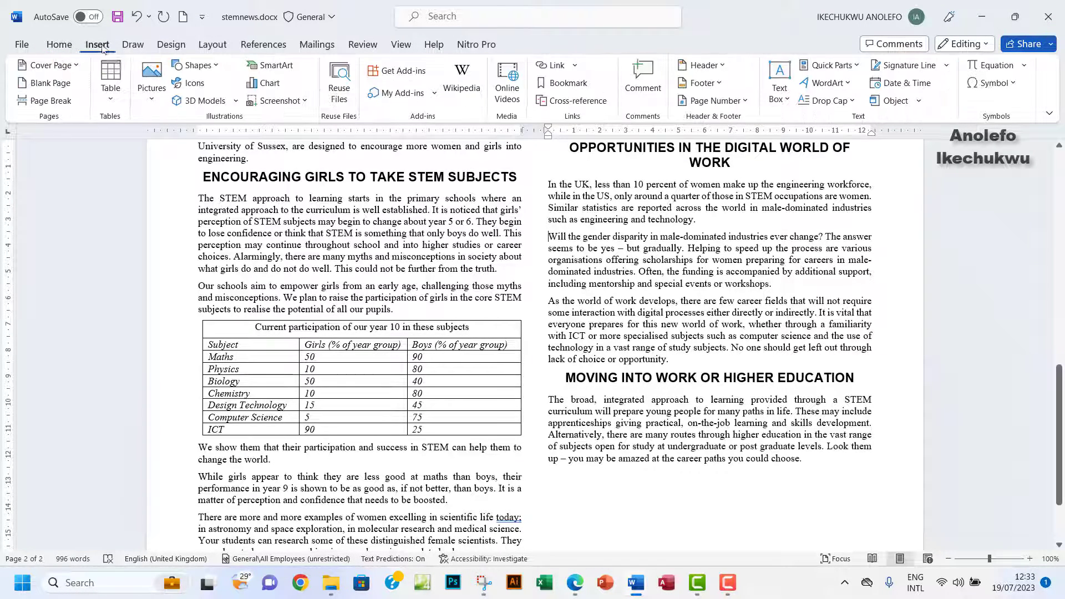
{"action": "left_click", "coordinate": [147, 106]}
{"action": "left_click", "coordinate": [189, 147]}
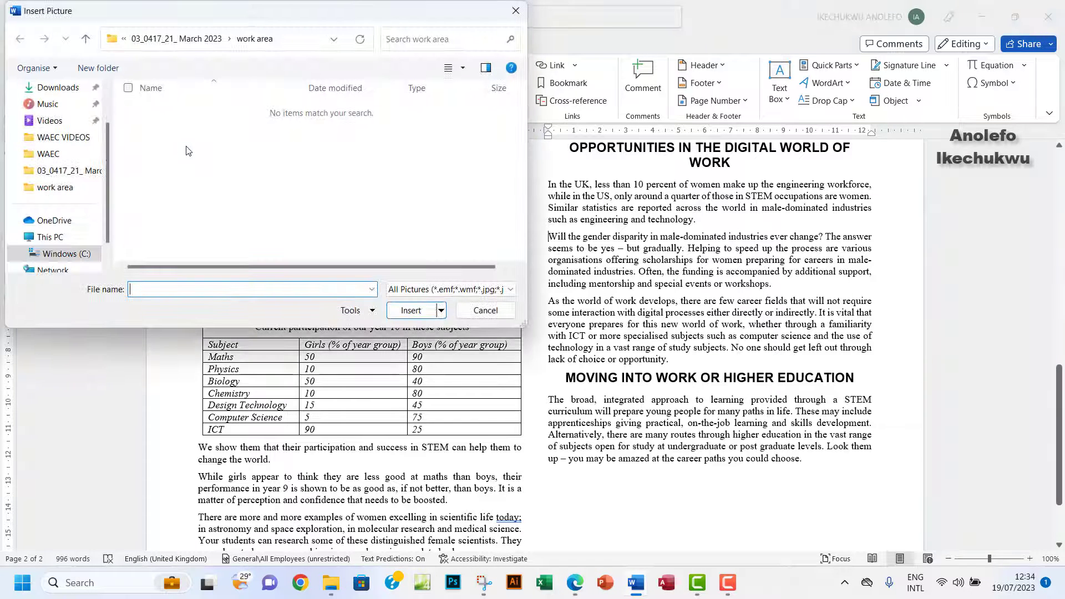
{"action": "left_click", "coordinate": [83, 45]}
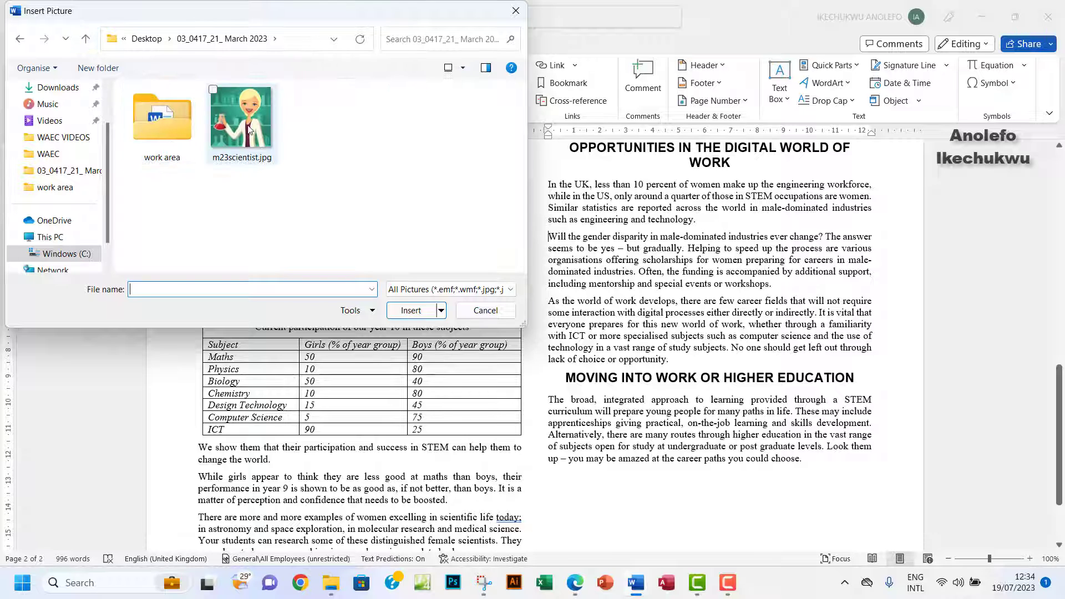
{"action": "left_click", "coordinate": [249, 143]}
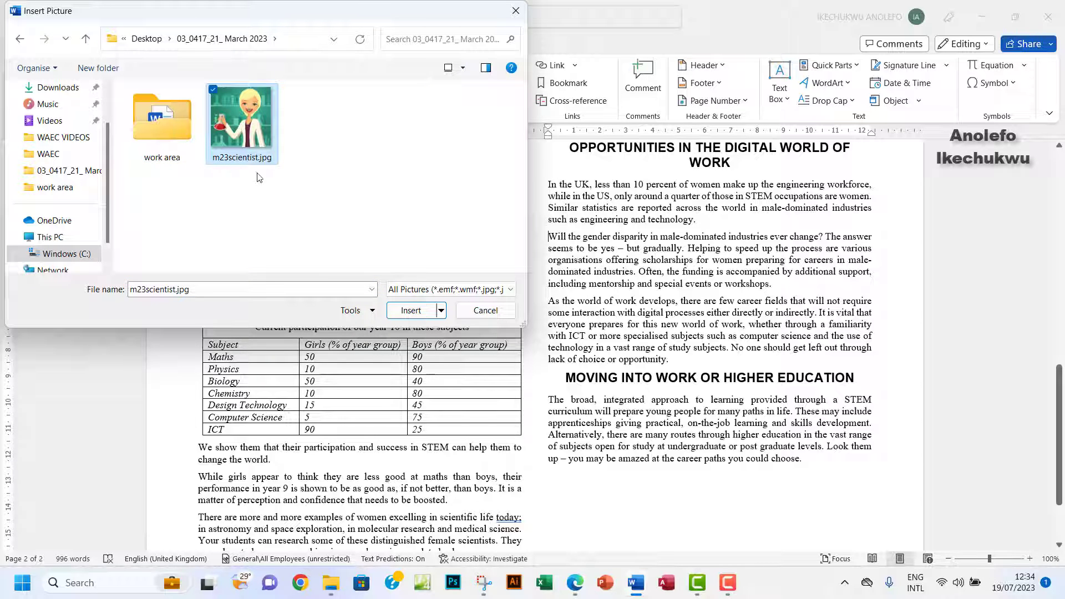
{"action": "left_click", "coordinate": [411, 310]}
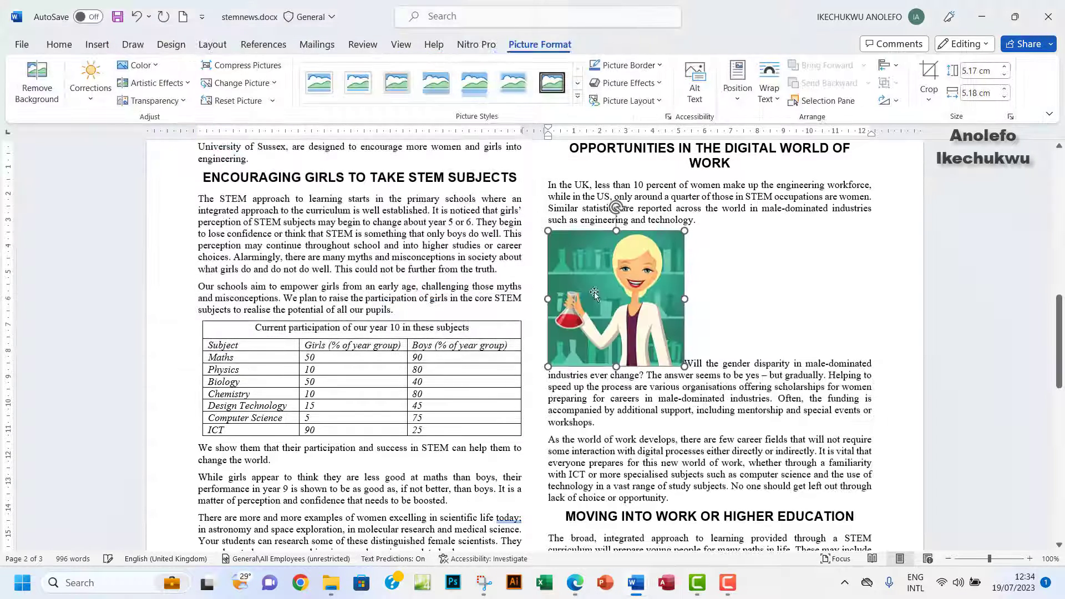
{"action": "left_click", "coordinate": [575, 584]}
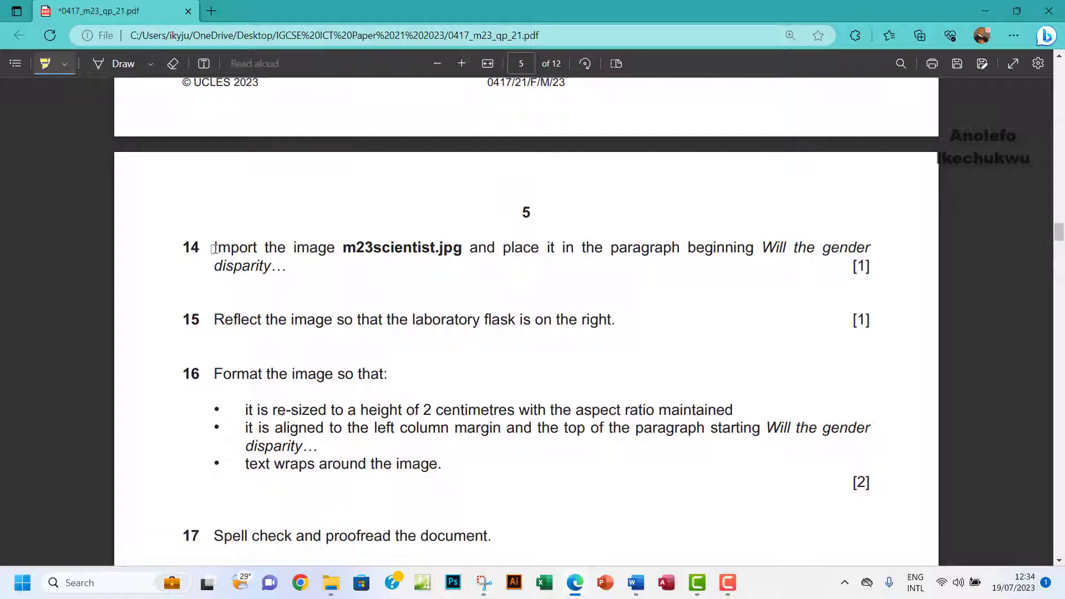
Highlight question 14 as done, then open the picture's rotate and flip options in Word.
{"action": "left_click_drag", "start_coordinate": [214, 248], "coordinate": [657, 271]}
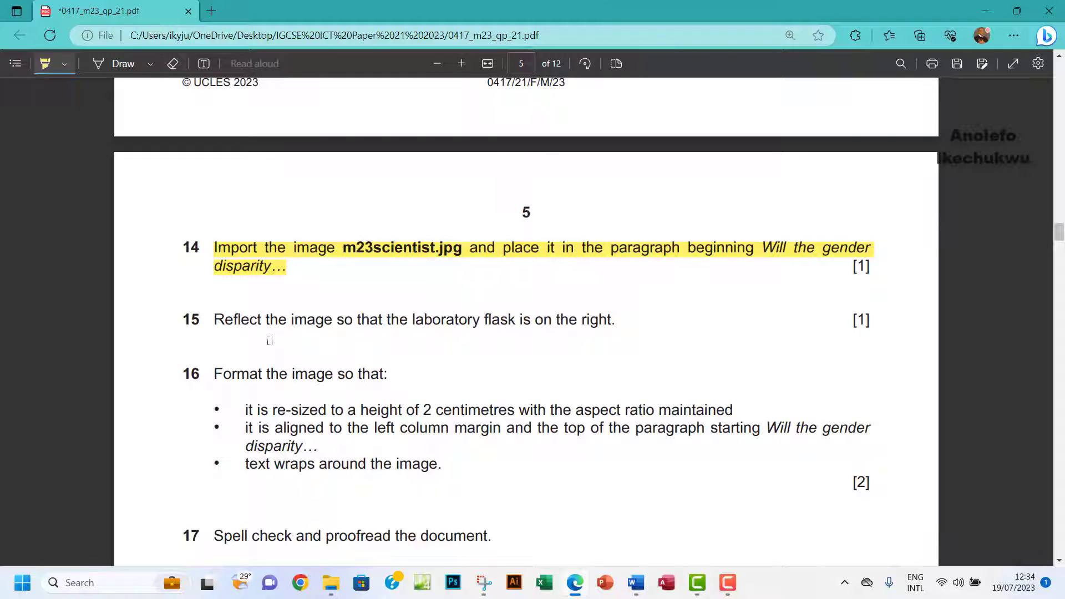
{"action": "mouse_move", "coordinate": [637, 586]}
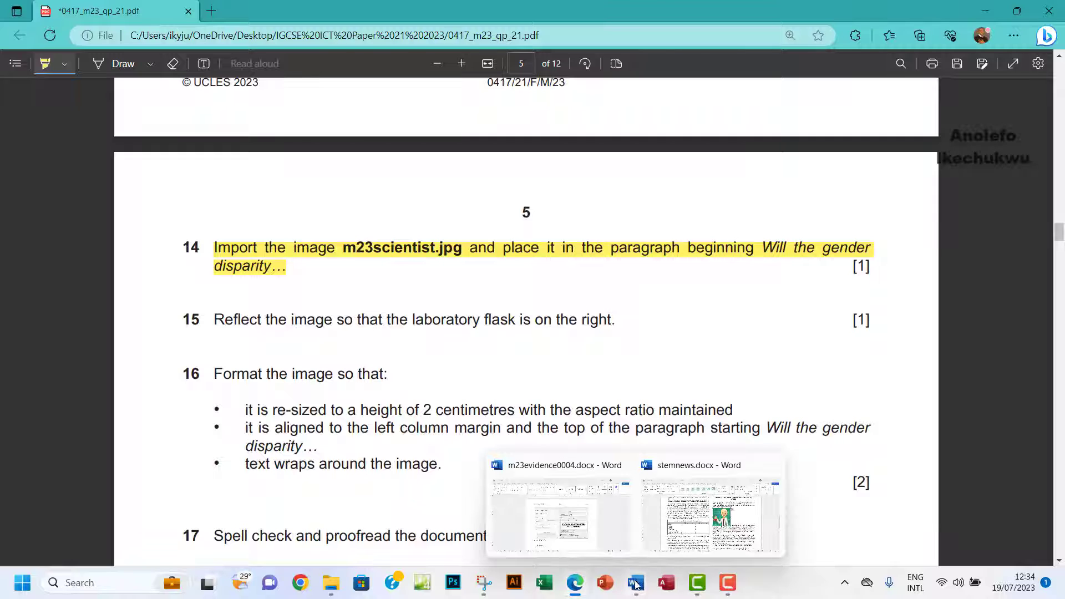
{"action": "left_click", "coordinate": [721, 527]}
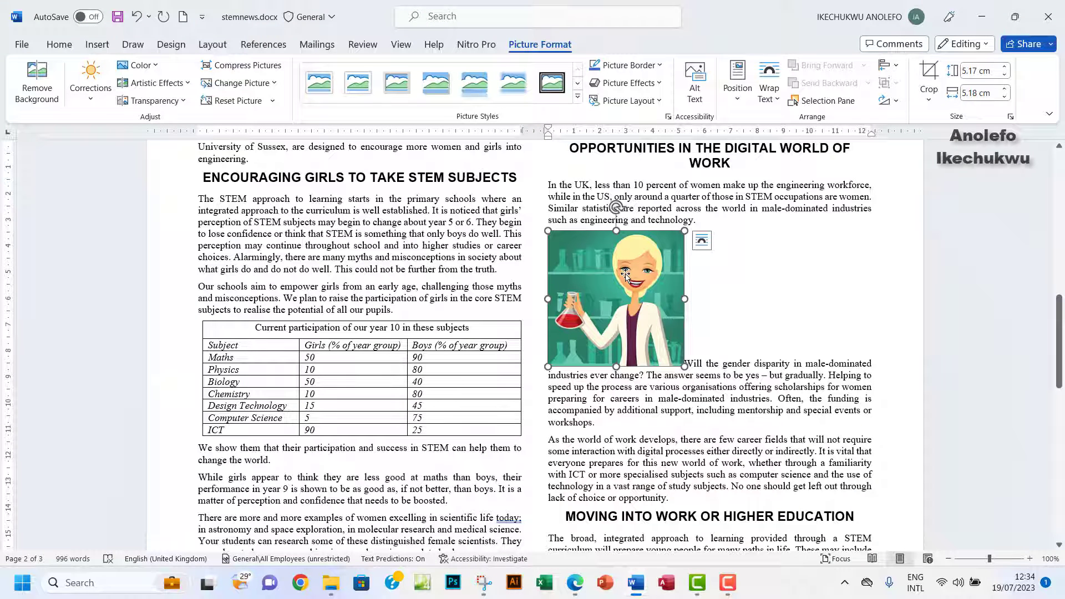
{"action": "left_click", "coordinate": [896, 102]}
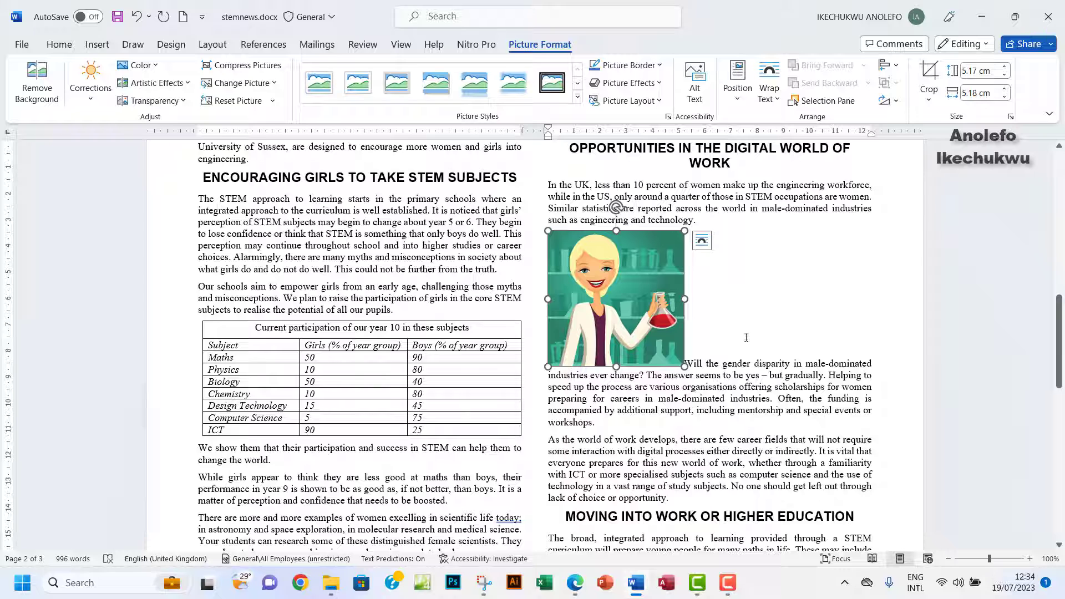
Highlight question 15 in yellow on the exam paper and scroll further down.
{"action": "left_click", "coordinate": [576, 583]}
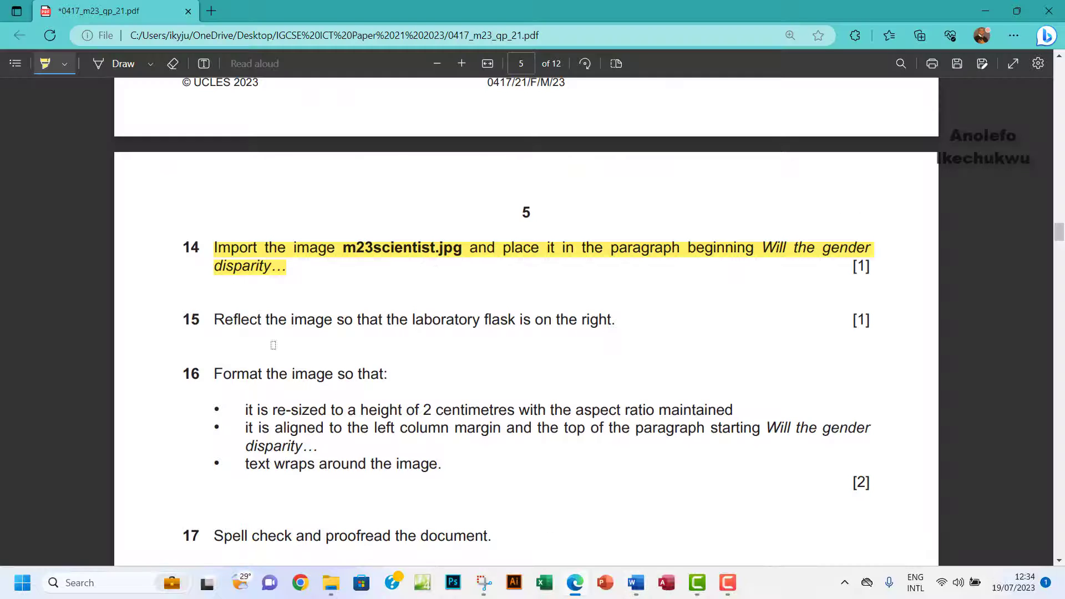
{"action": "left_click_drag", "start_coordinate": [213, 318], "coordinate": [613, 318]}
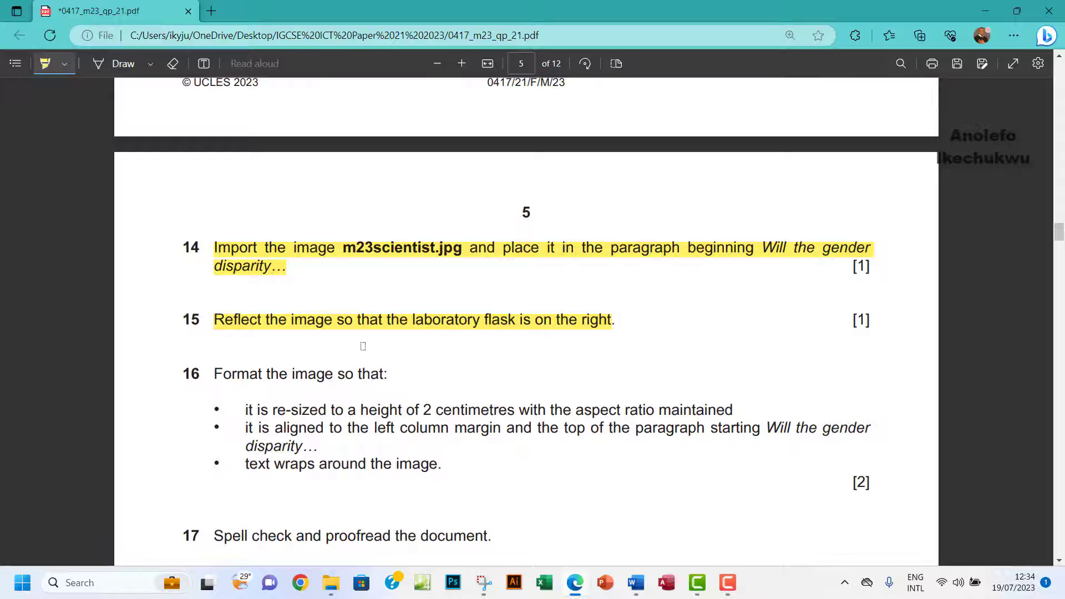
{"action": "scroll", "coordinate": [314, 375], "scroll_direction": "down", "scroll_amount": 2}
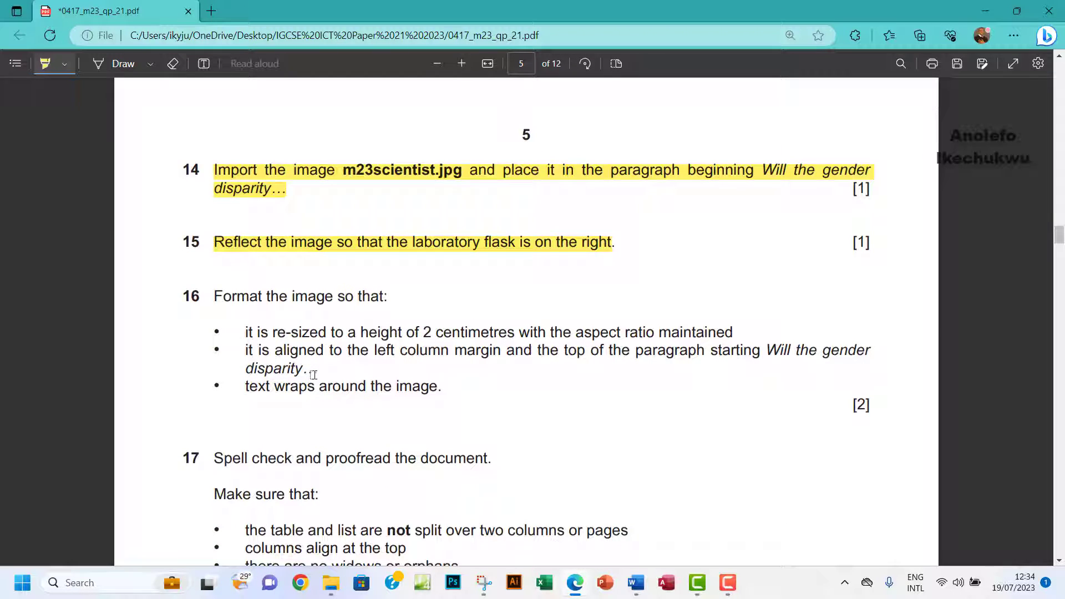
{"action": "scroll", "coordinate": [314, 374], "scroll_direction": "down", "scroll_amount": 2}
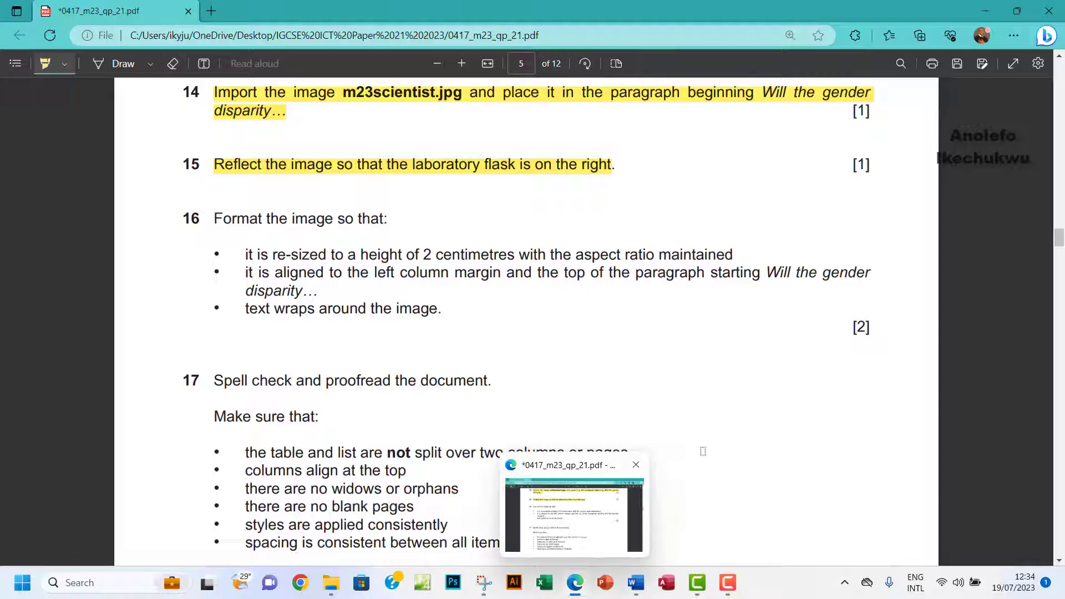
Change the scientist picture's height from 5.17 to 2 cm with Lock aspect ratio checked.
{"action": "mouse_move", "coordinate": [650, 569]}
{"action": "left_click", "coordinate": [715, 516]}
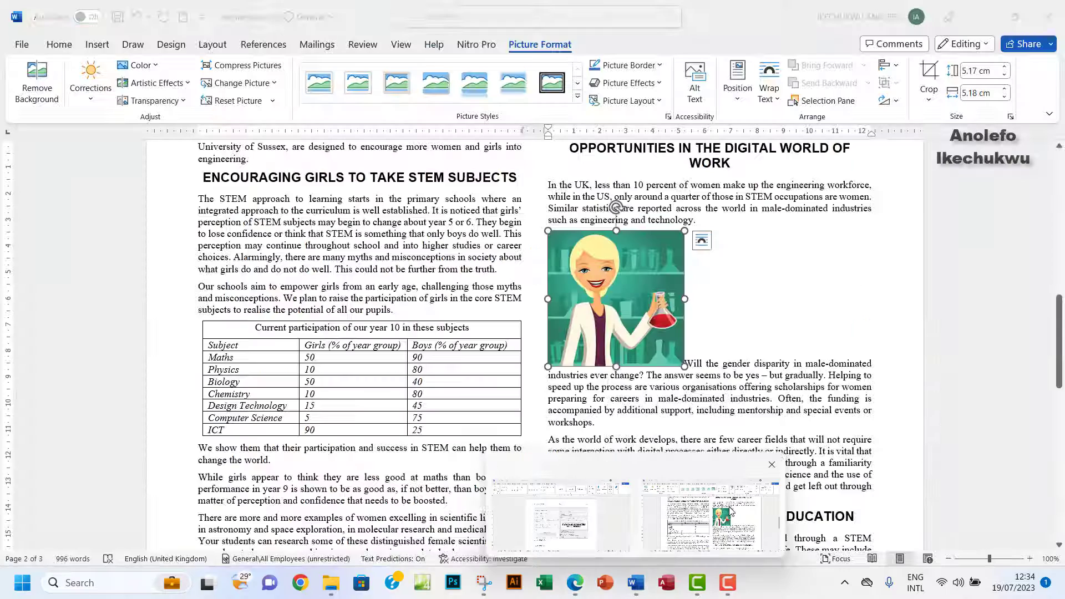
{"action": "left_click", "coordinate": [979, 72]}
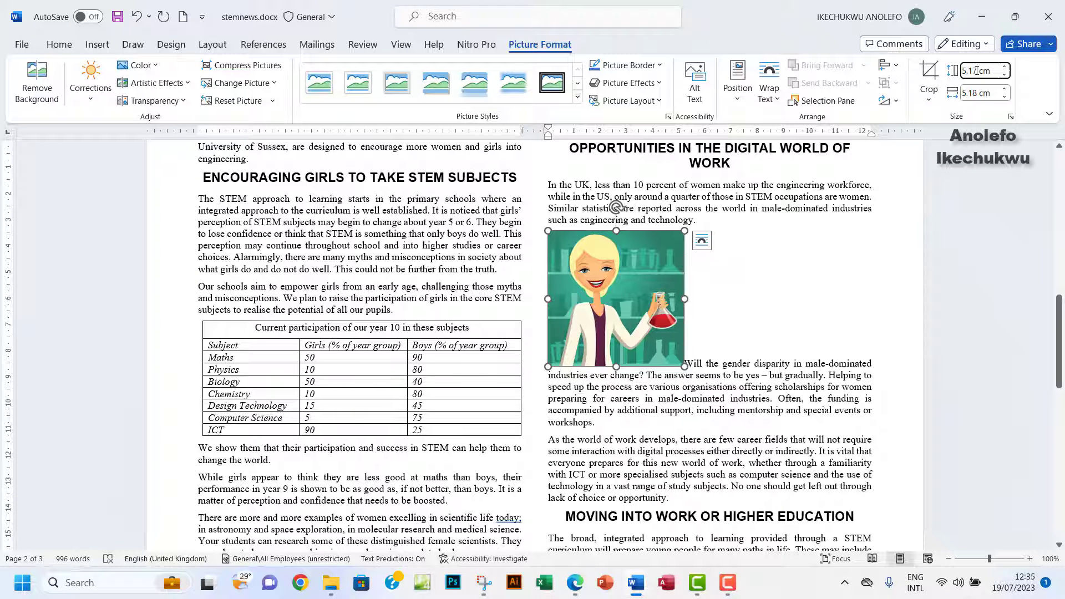
{"action": "left_click_drag", "start_coordinate": [977, 71], "coordinate": [960, 71]}
{"action": "type", "text": "2"}
{"action": "key", "text": "Return"}
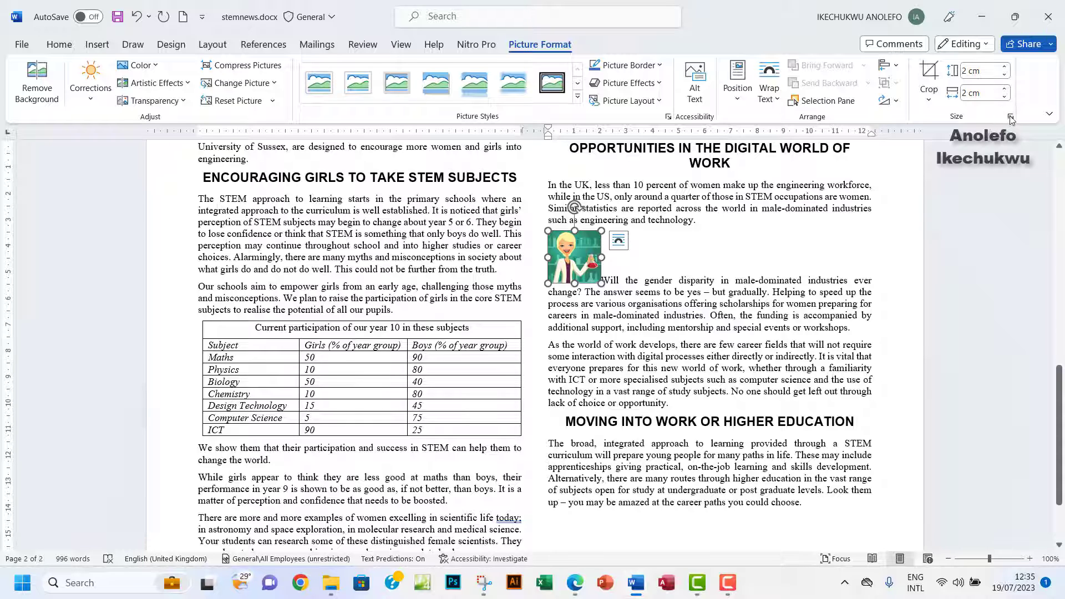
{"action": "left_click", "coordinate": [1010, 117]}
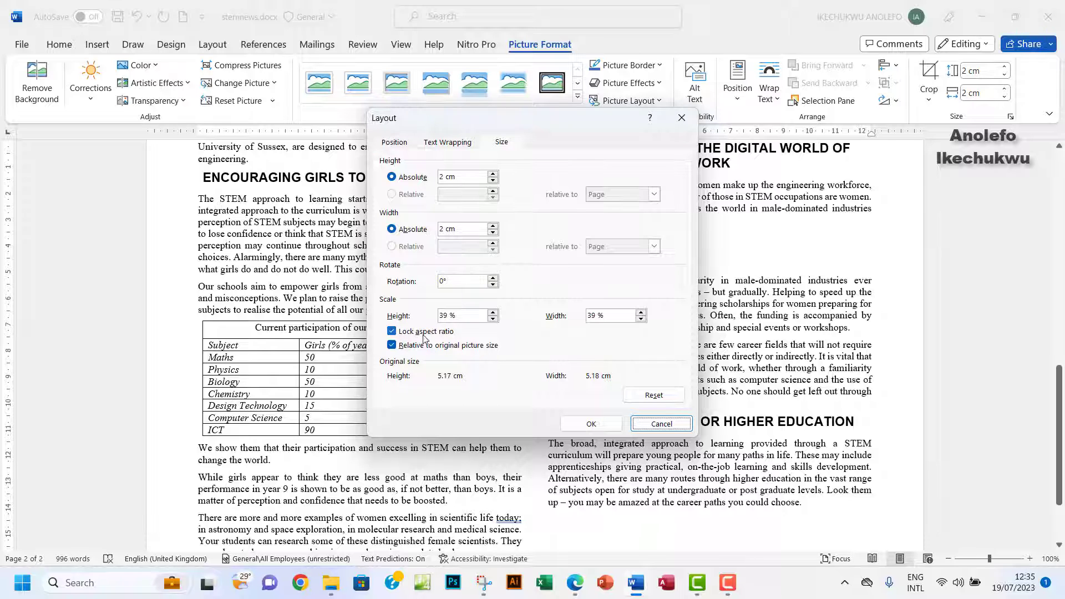
{"action": "left_click", "coordinate": [591, 424]}
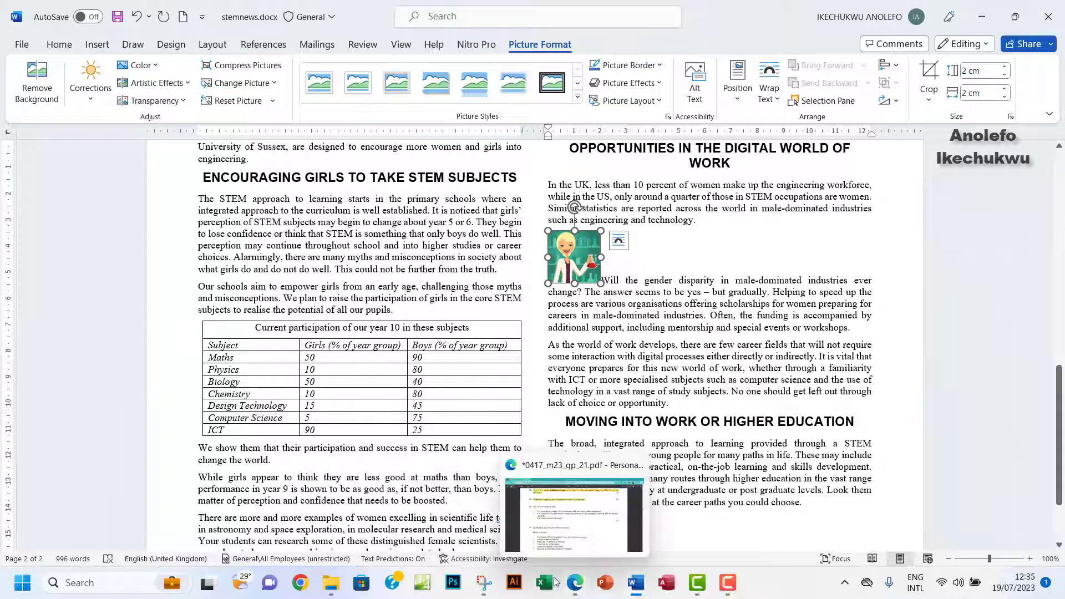
{"action": "left_click", "coordinate": [576, 583]}
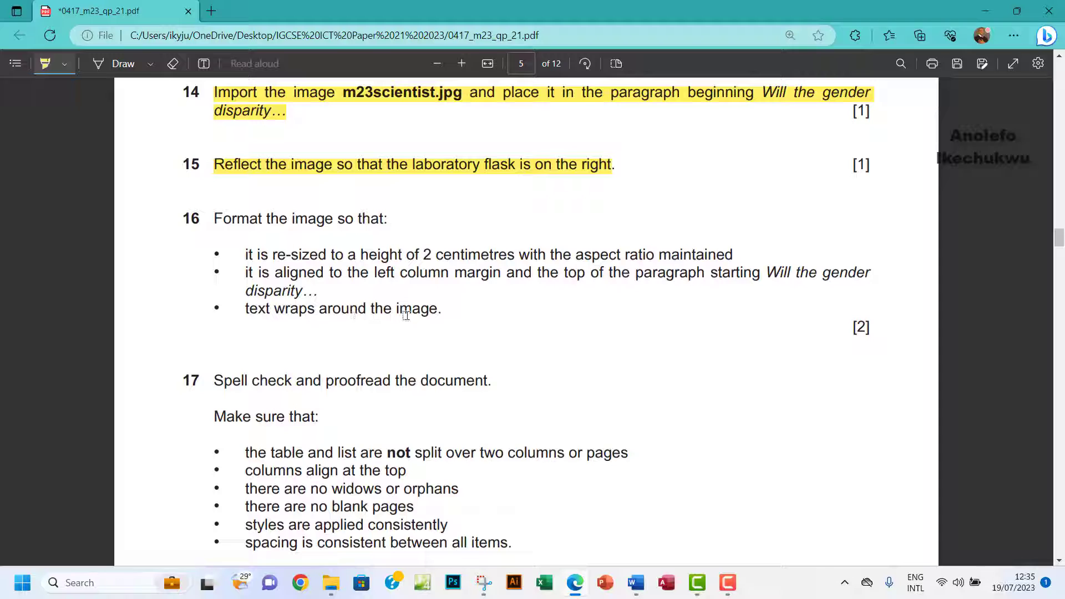
Set the scientist picture's text wrapping to Tight.
{"action": "mouse_move", "coordinate": [640, 589]}
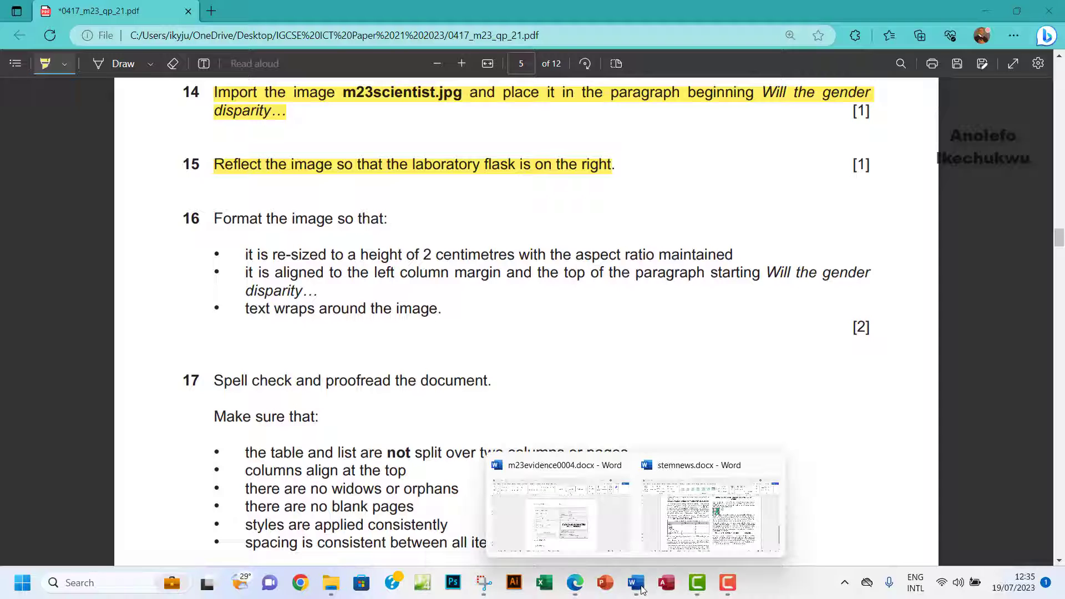
{"action": "left_click", "coordinate": [692, 522]}
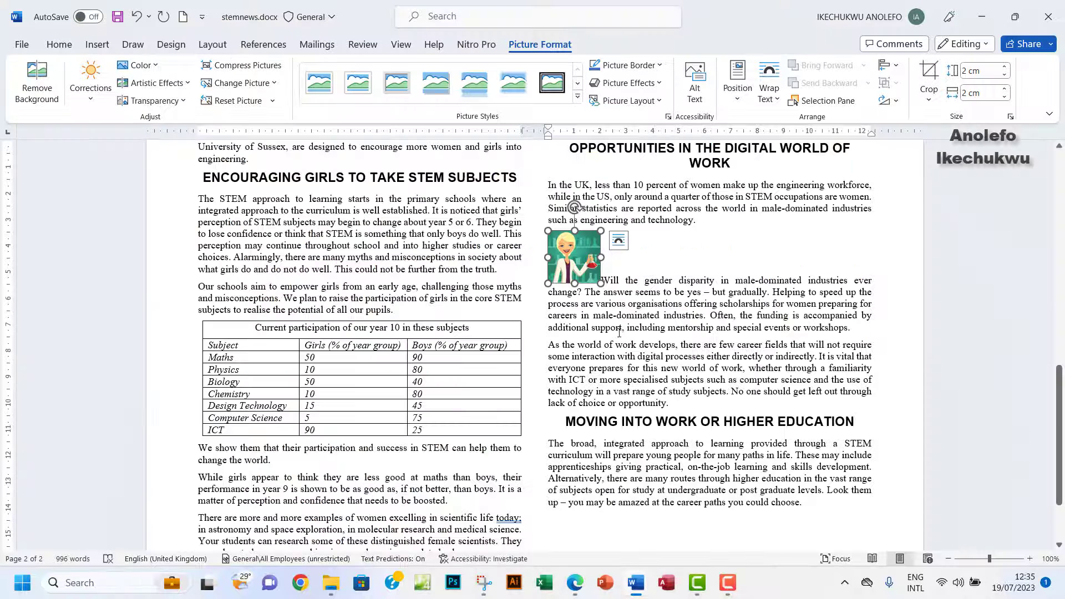
{"action": "left_click", "coordinate": [619, 242]}
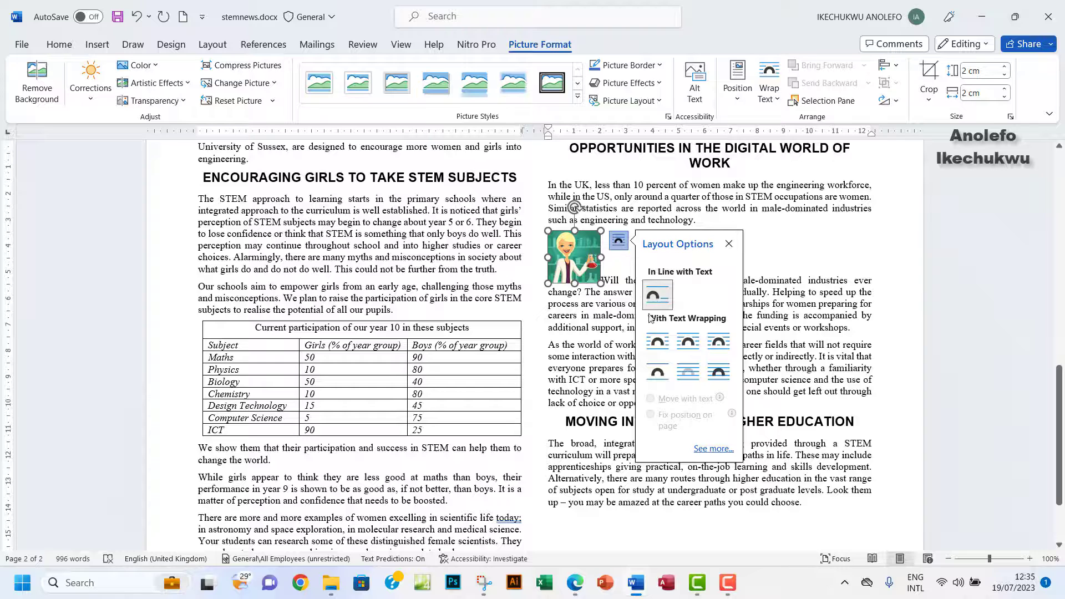
{"action": "left_click", "coordinate": [681, 348]}
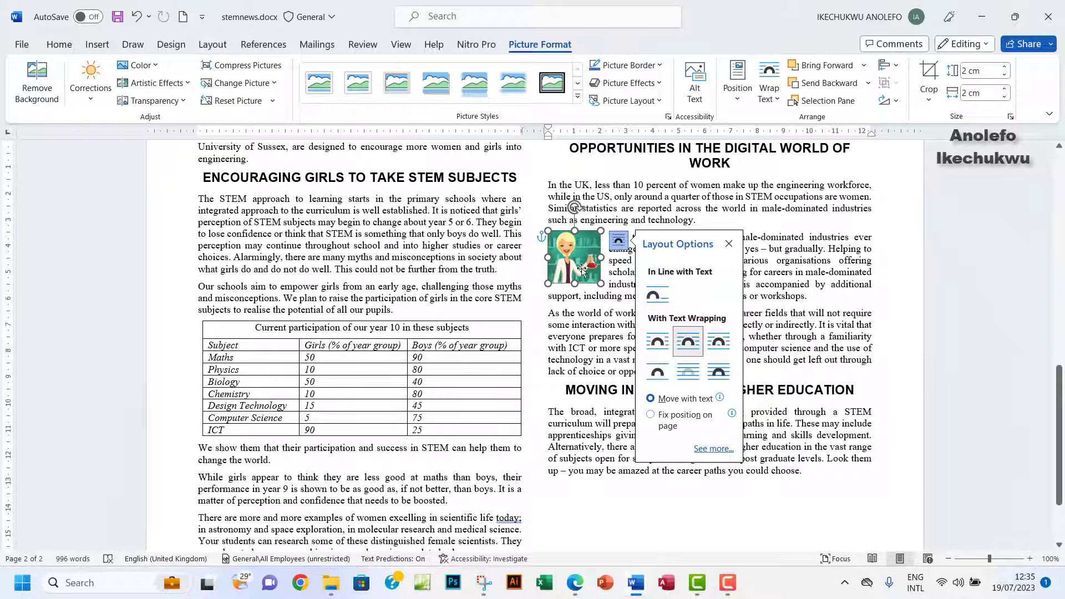
{"action": "left_click", "coordinate": [577, 269]}
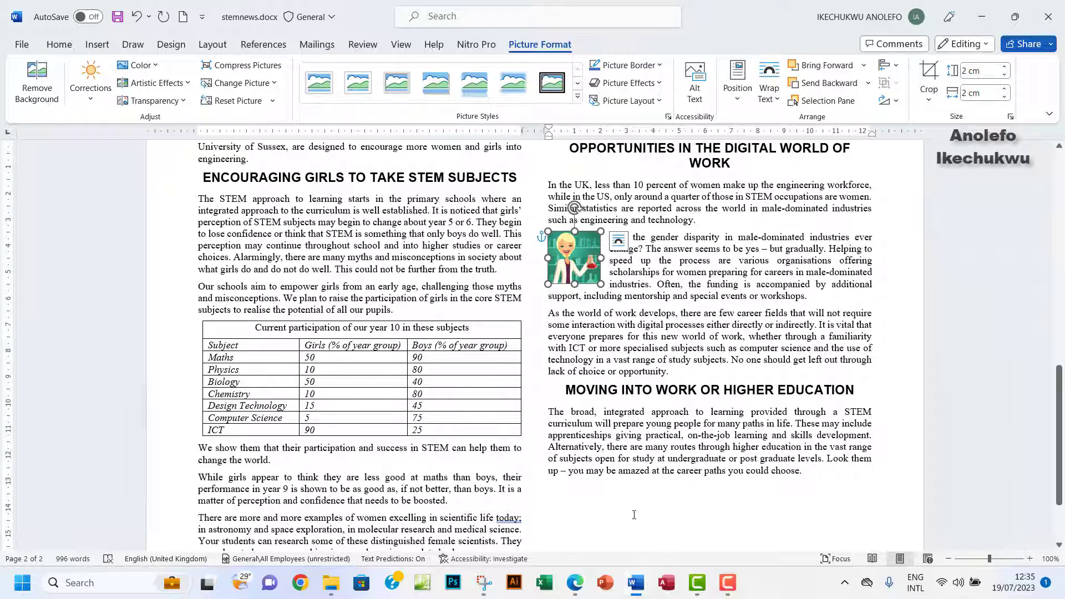
Highlight the text-wrap requirement in the exam PDF, then deselect the picture in Word.
{"action": "left_click", "coordinate": [576, 592]}
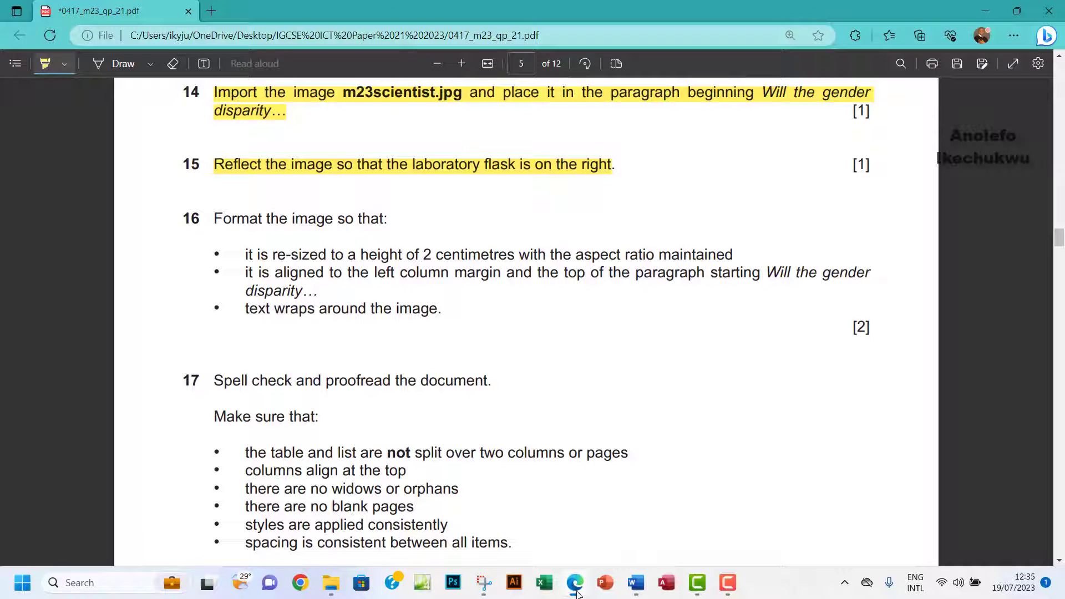
{"action": "left_click_drag", "start_coordinate": [214, 309], "coordinate": [435, 304]}
{"action": "scroll", "coordinate": [542, 331], "scroll_direction": "down", "scroll_amount": 3}
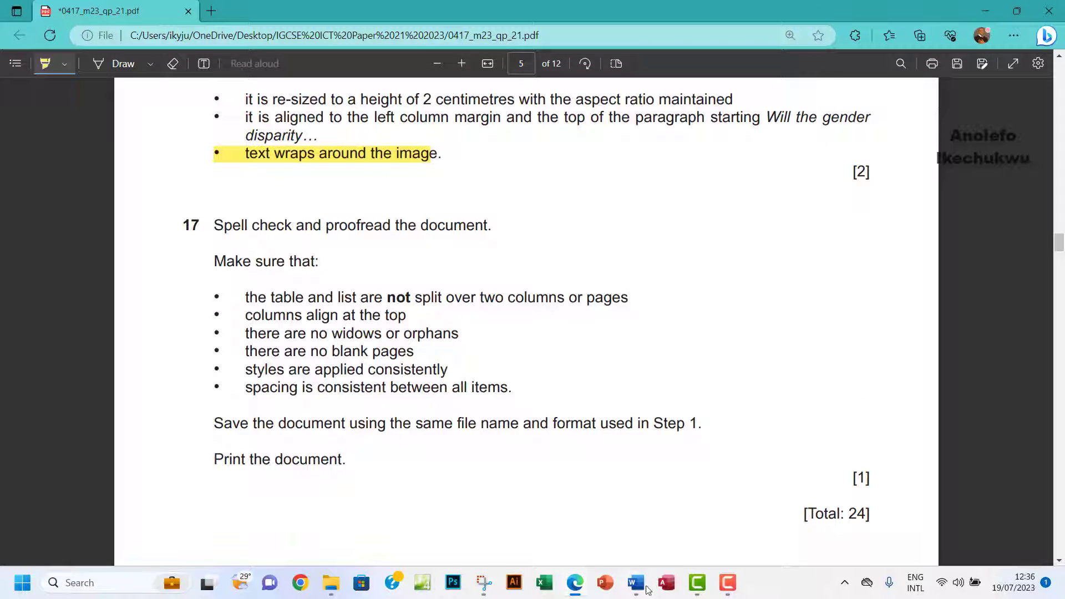
{"action": "mouse_move", "coordinate": [641, 592]}
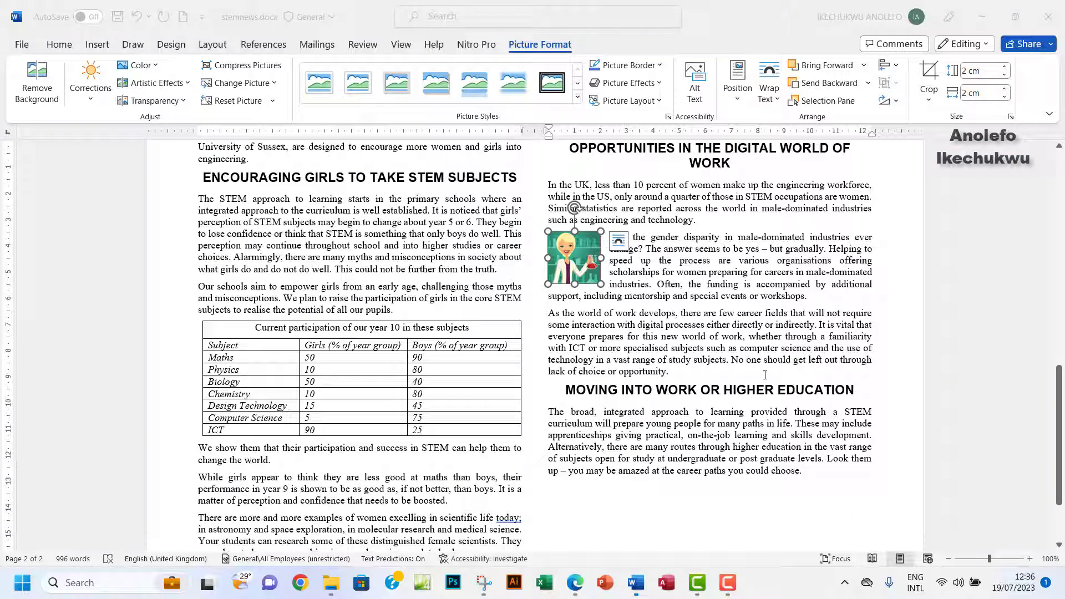
{"action": "left_click", "coordinate": [699, 541]}
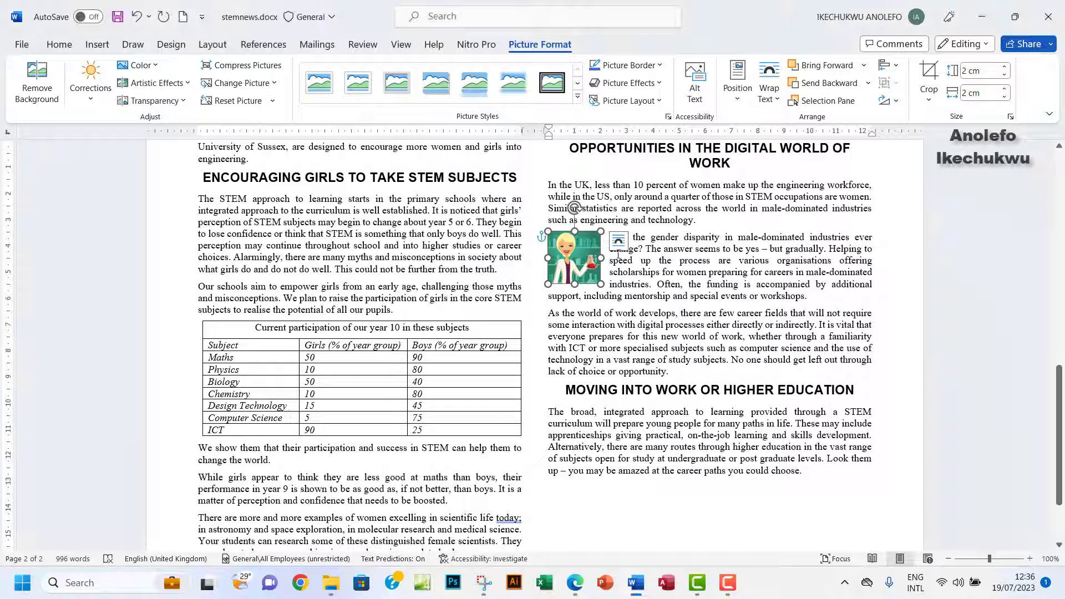
{"action": "left_click", "coordinate": [662, 283]}
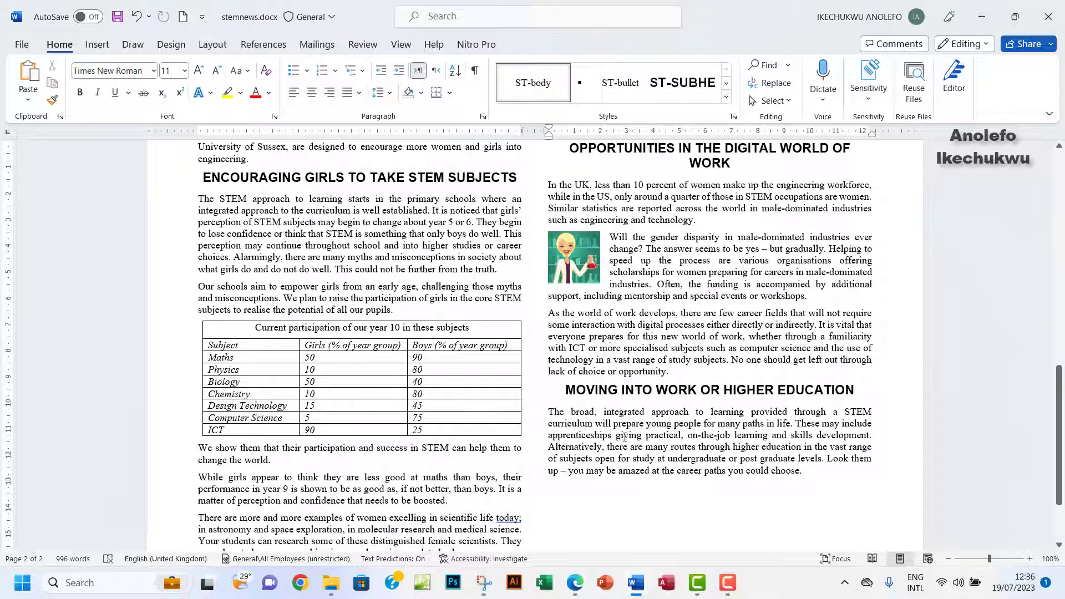
Bring the exam paper PDF to the front at question 17's save and print steps.
{"action": "mouse_move", "coordinate": [578, 596]}
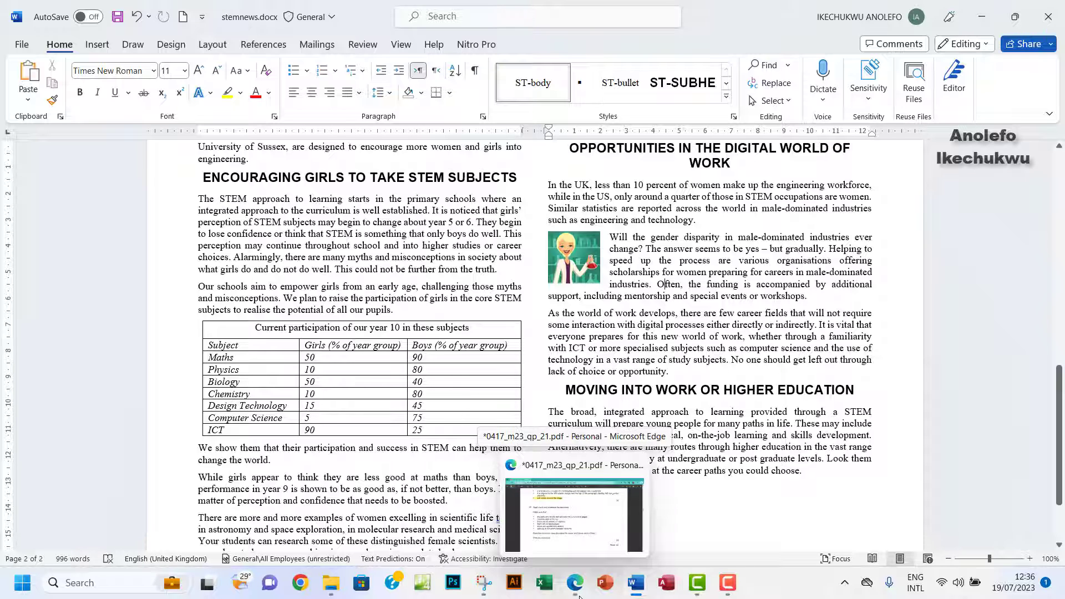
{"action": "left_click", "coordinate": [579, 596]}
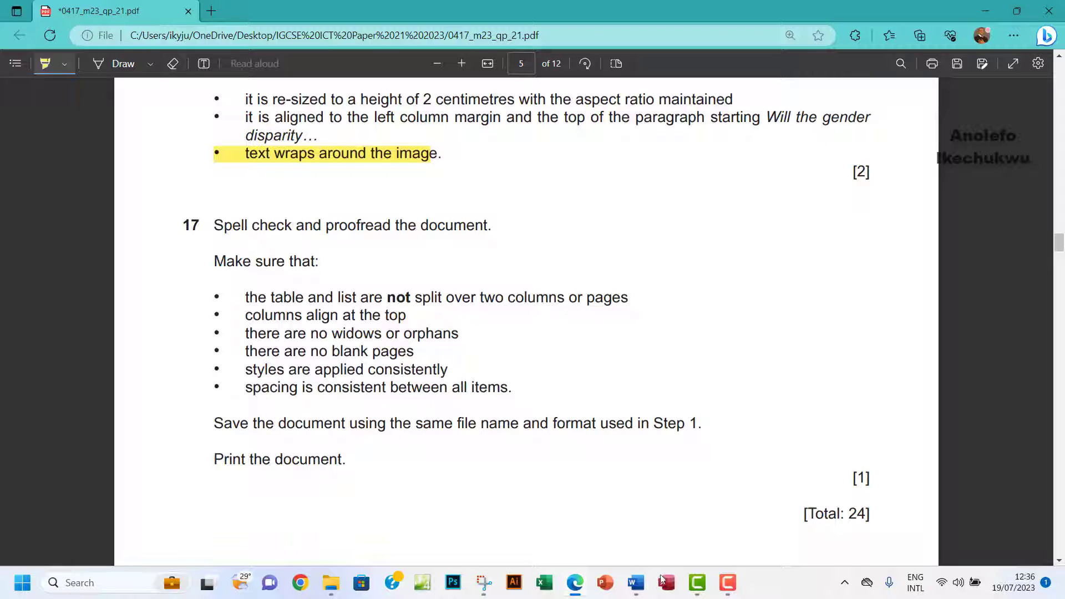
In the newsletter, select the bullet items from critical thinking to project.
{"action": "mouse_move", "coordinate": [636, 584]}
{"action": "left_click", "coordinate": [704, 508]}
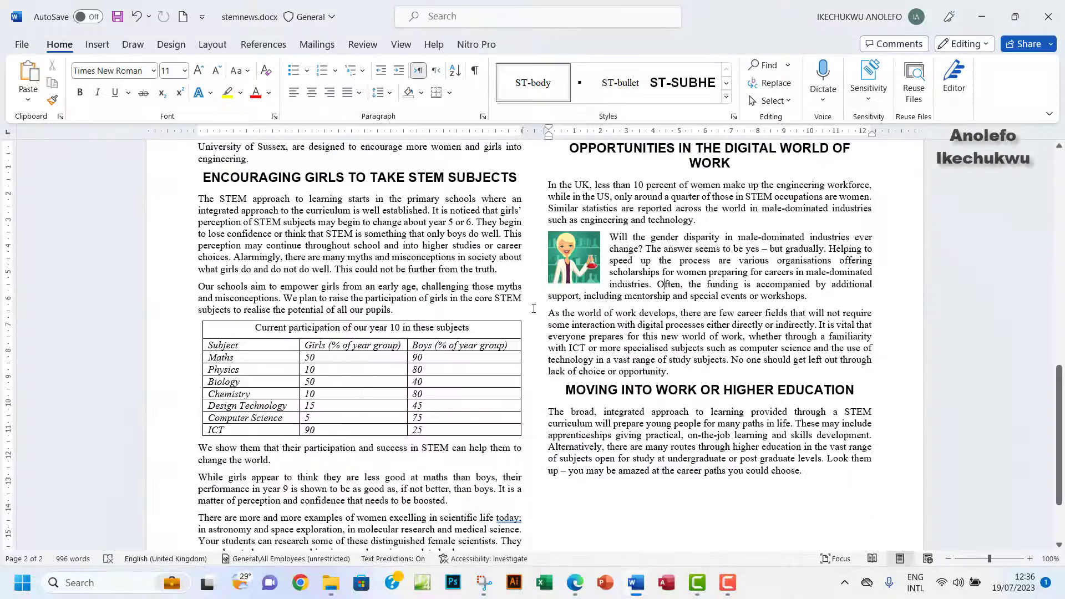
{"action": "scroll", "coordinate": [534, 308], "scroll_direction": "down", "scroll_amount": 3}
{"action": "scroll", "coordinate": [535, 308], "scroll_direction": "up", "scroll_amount": 5}
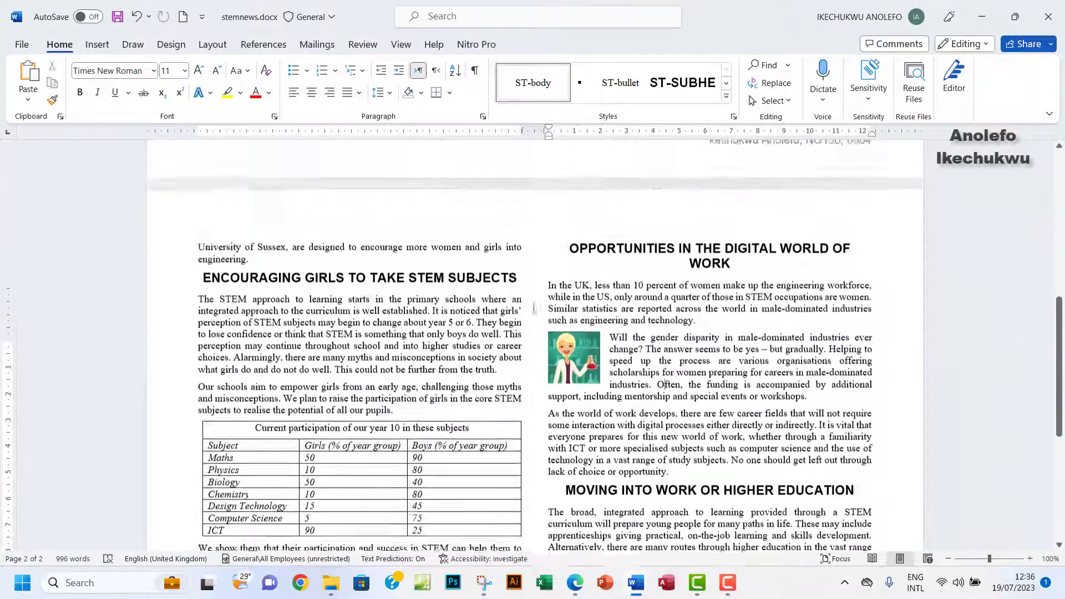
{"action": "scroll", "coordinate": [534, 308], "scroll_direction": "up", "scroll_amount": 1}
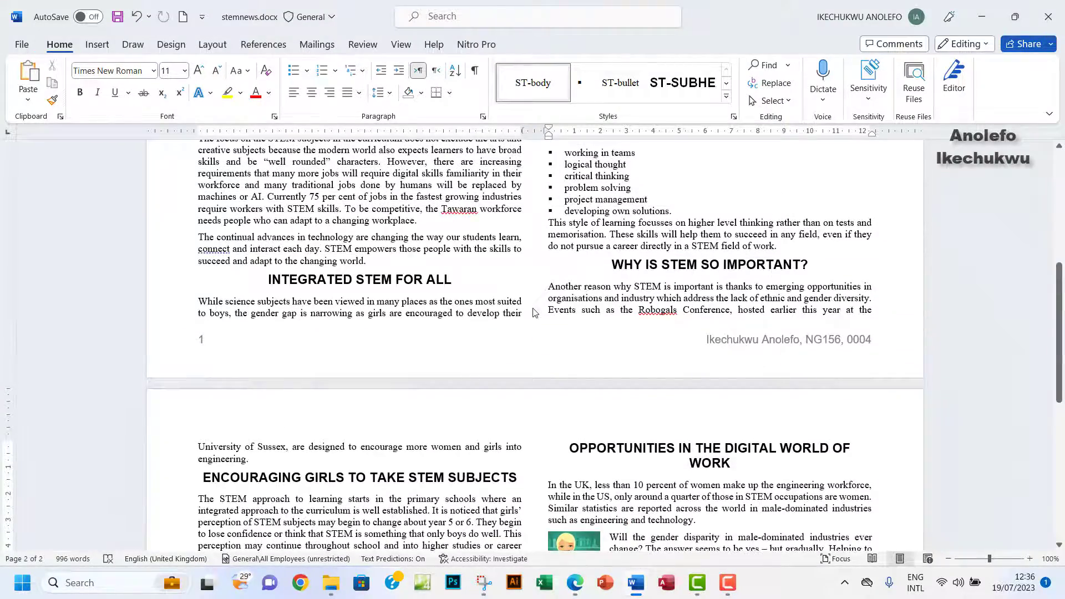
{"action": "scroll", "coordinate": [534, 309], "scroll_direction": "up", "scroll_amount": 2}
{"action": "left_click_drag", "start_coordinate": [594, 279], "coordinate": [596, 300]}
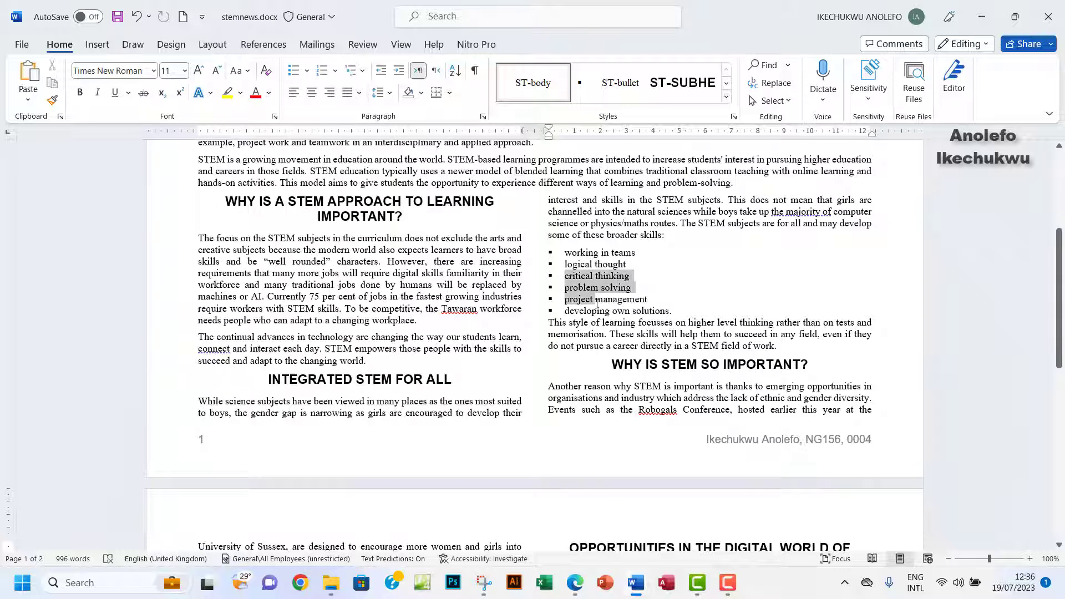
Check the exam paper, then select the STEM approach section across both columns.
{"action": "left_click", "coordinate": [575, 583]}
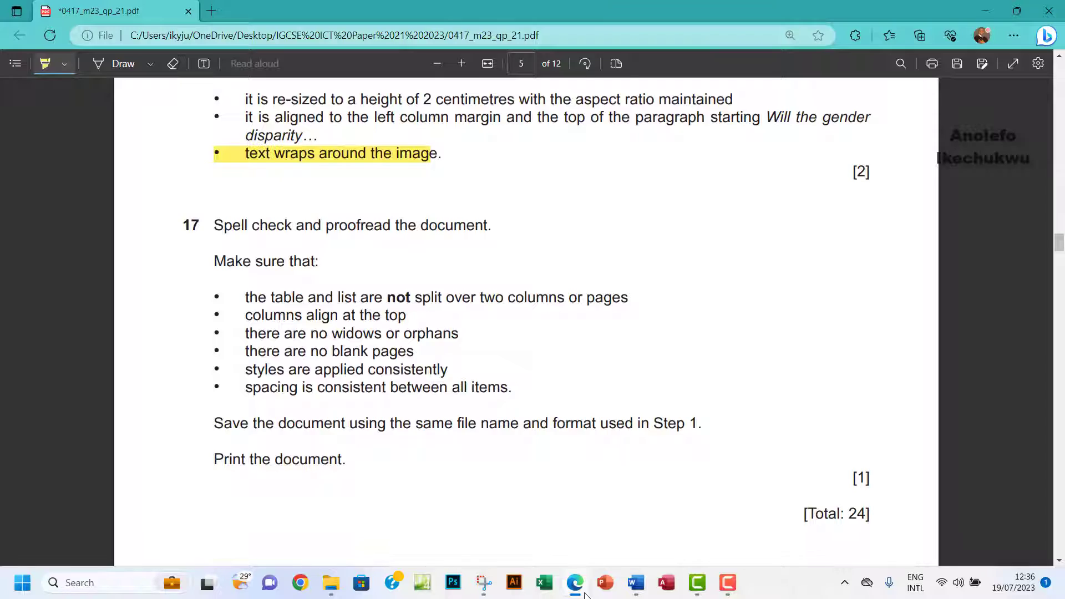
{"action": "left_click", "coordinate": [585, 595]}
{"action": "scroll", "coordinate": [659, 294], "scroll_direction": "up", "scroll_amount": 5}
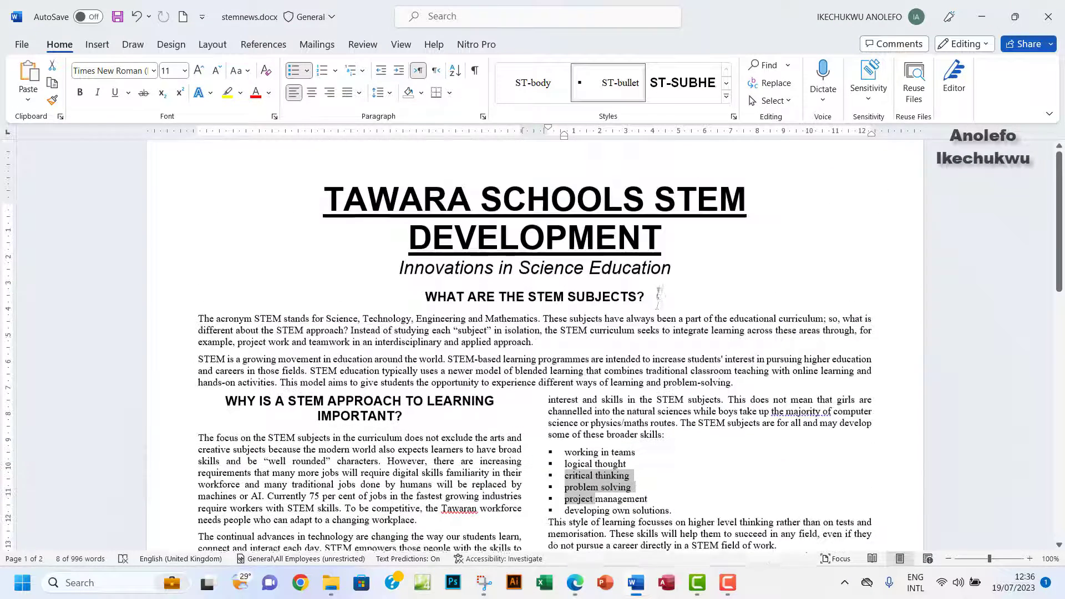
{"action": "scroll", "coordinate": [659, 294], "scroll_direction": "up", "scroll_amount": 2}
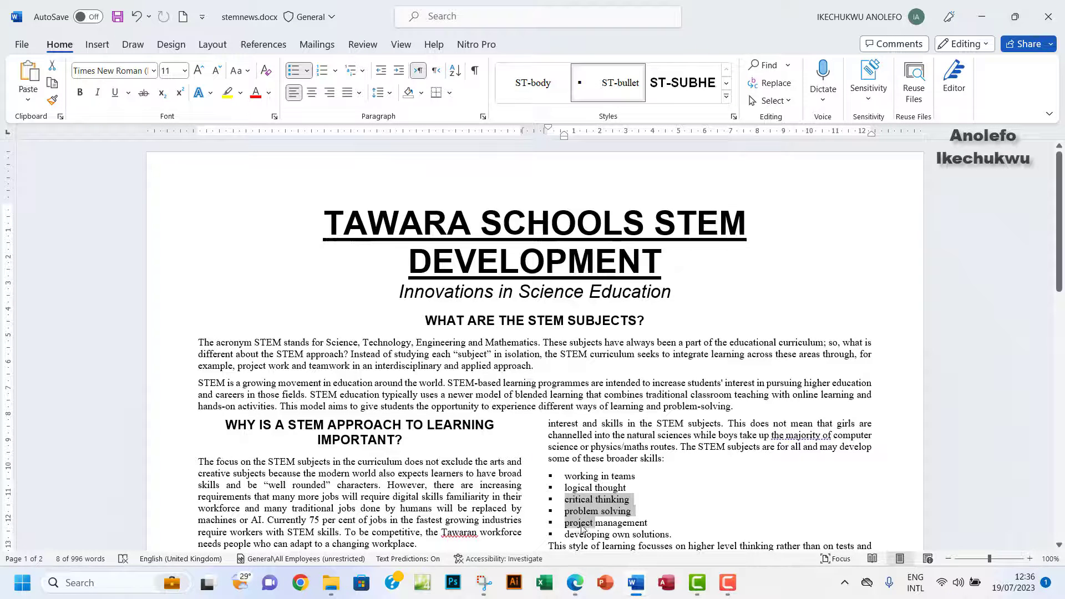
{"action": "left_click_drag", "start_coordinate": [289, 425], "coordinate": [687, 426]}
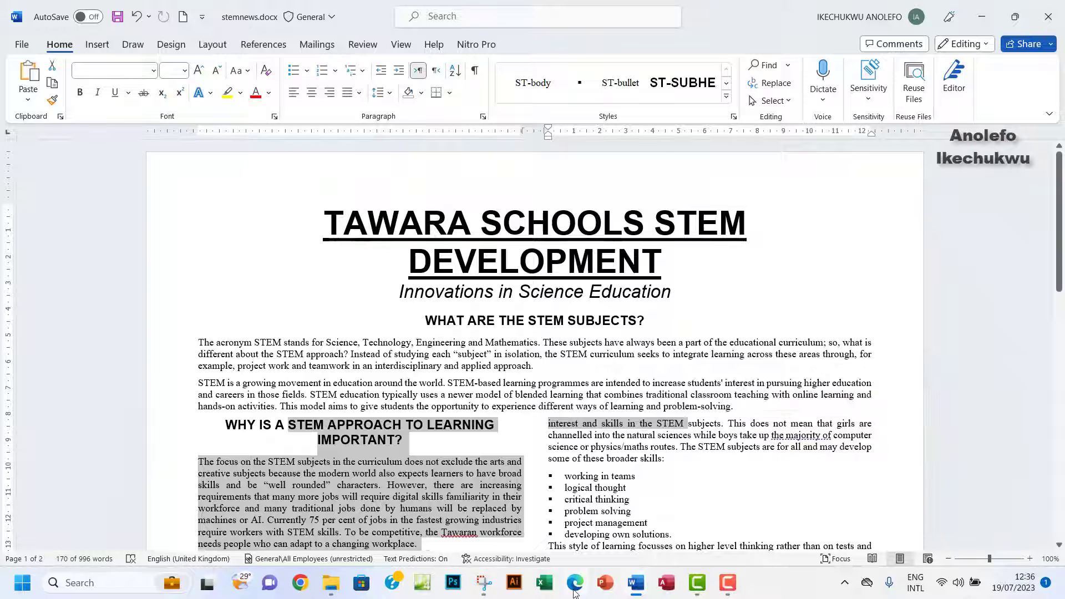
Check the exam paper again, then select and deselect 'University' at the top of page 2.
{"action": "left_click", "coordinate": [575, 593]}
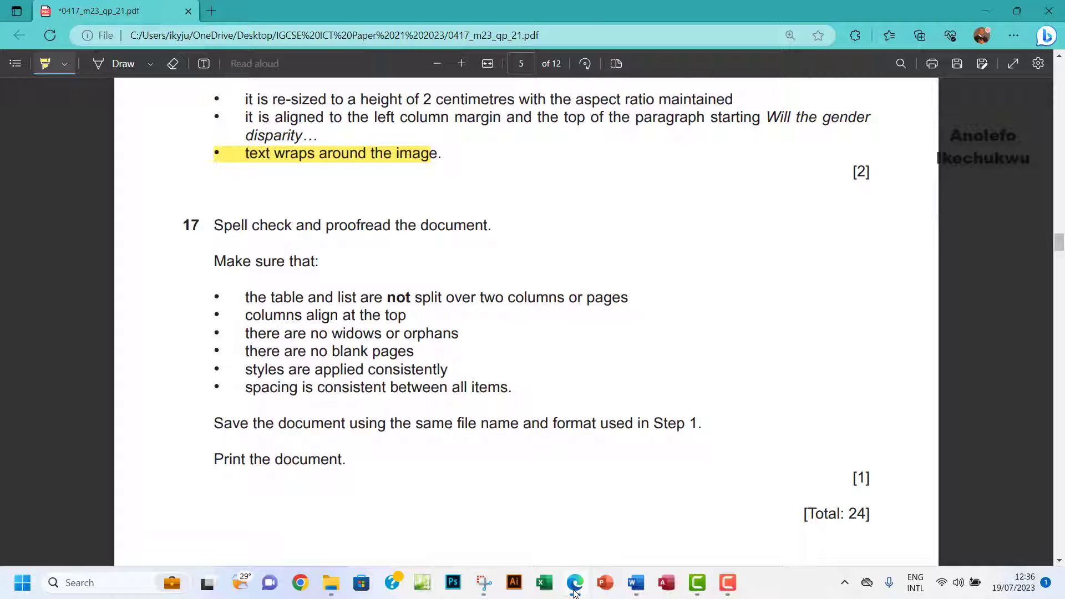
{"action": "mouse_move", "coordinate": [636, 591]}
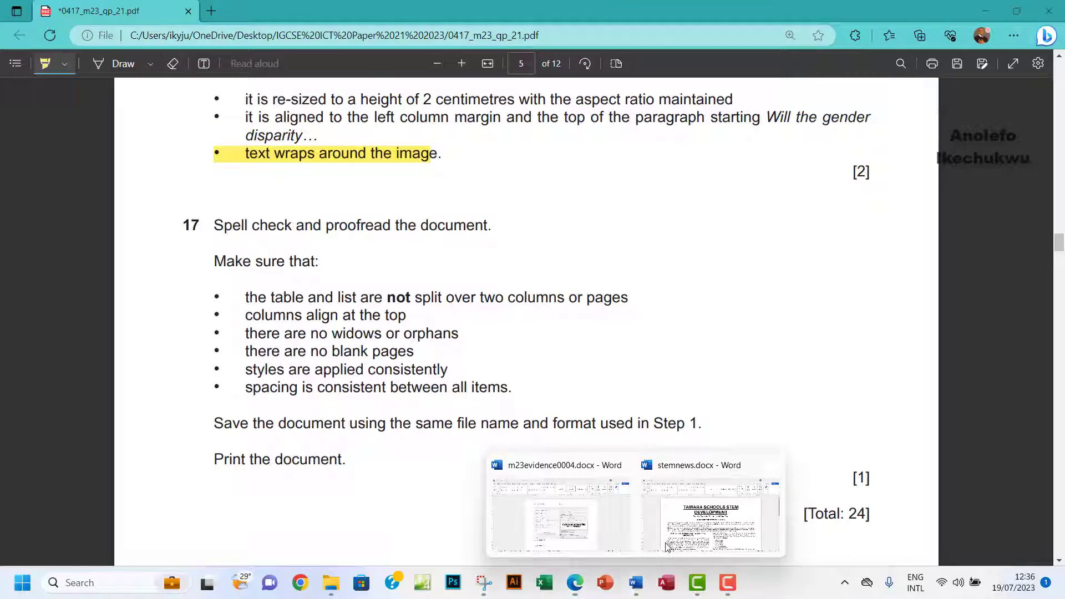
{"action": "left_click", "coordinate": [683, 532]}
{"action": "scroll", "coordinate": [563, 389], "scroll_direction": "down", "scroll_amount": 12}
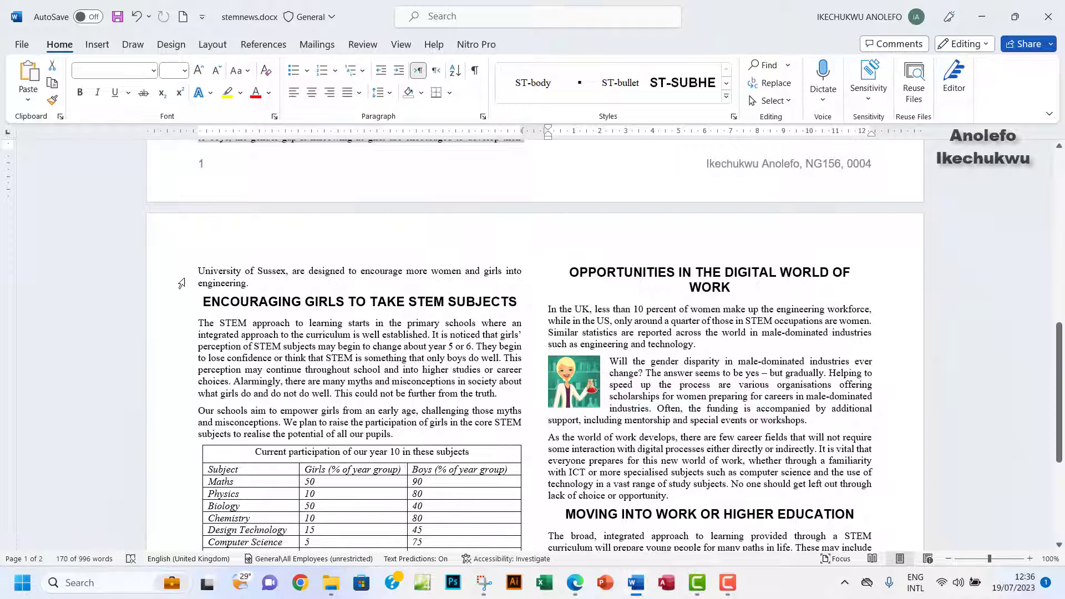
{"action": "left_click_drag", "start_coordinate": [199, 271], "coordinate": [252, 270]}
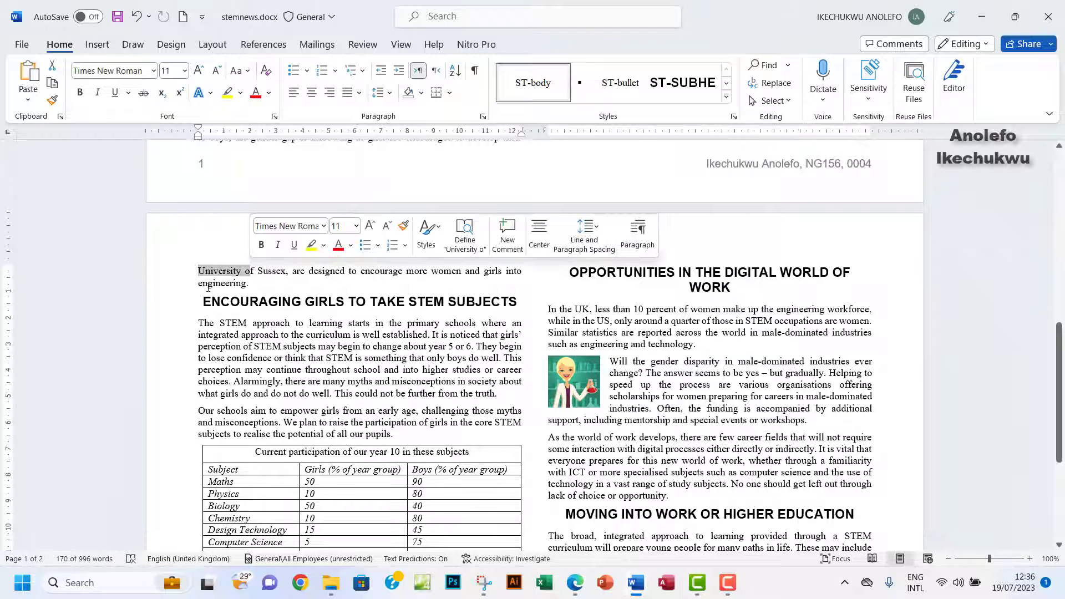
{"action": "left_click", "coordinate": [251, 286]}
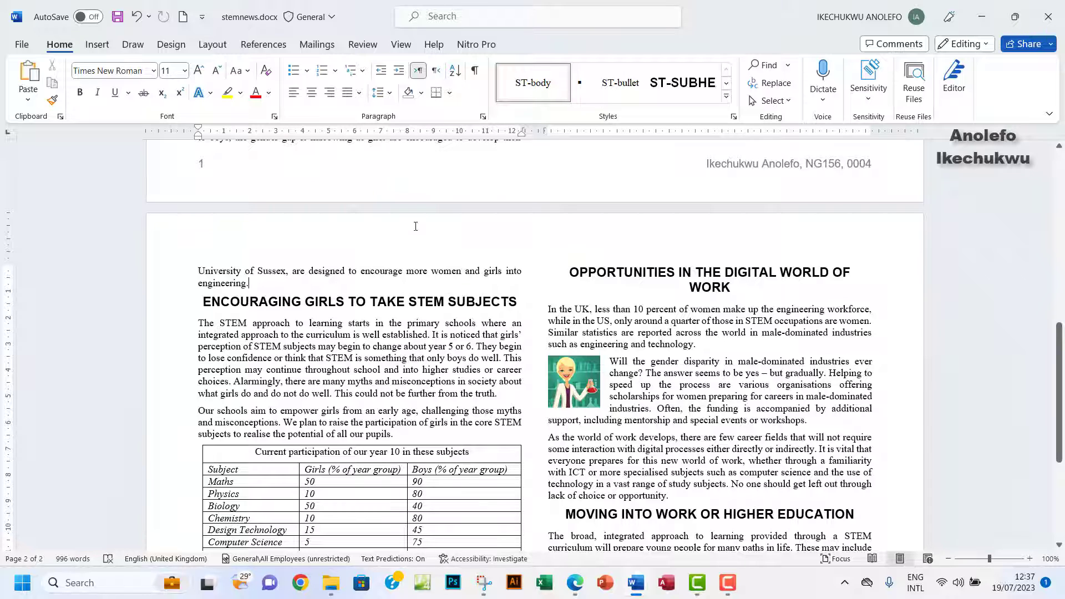
Confirm widow/orphan control under Paragraph > Line and Page Breaks, then review page 2's opening words.
{"action": "left_click", "coordinate": [483, 117]}
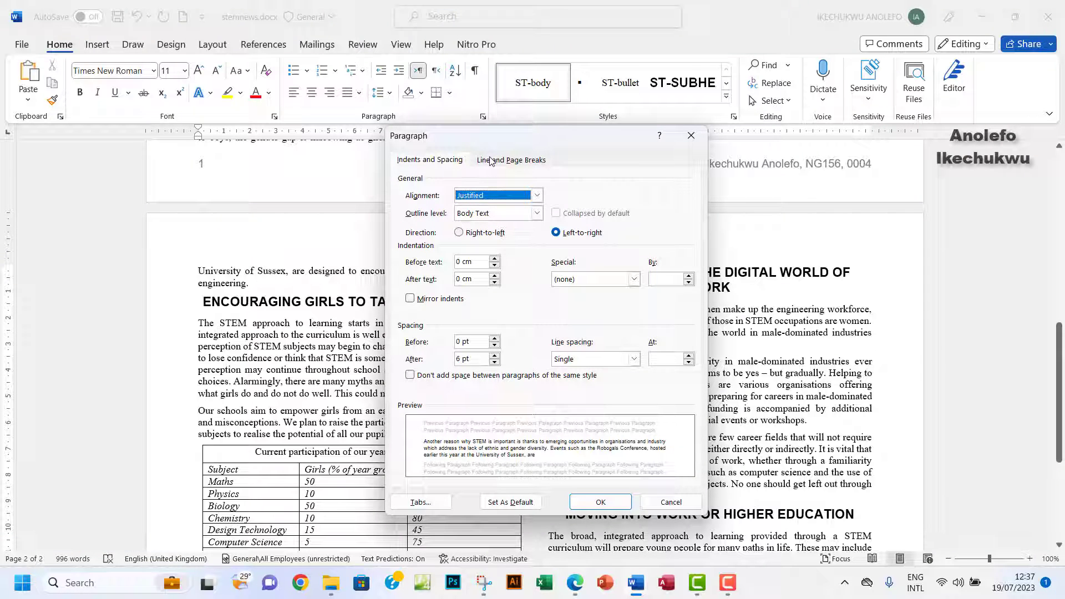
{"action": "left_click", "coordinate": [504, 162]}
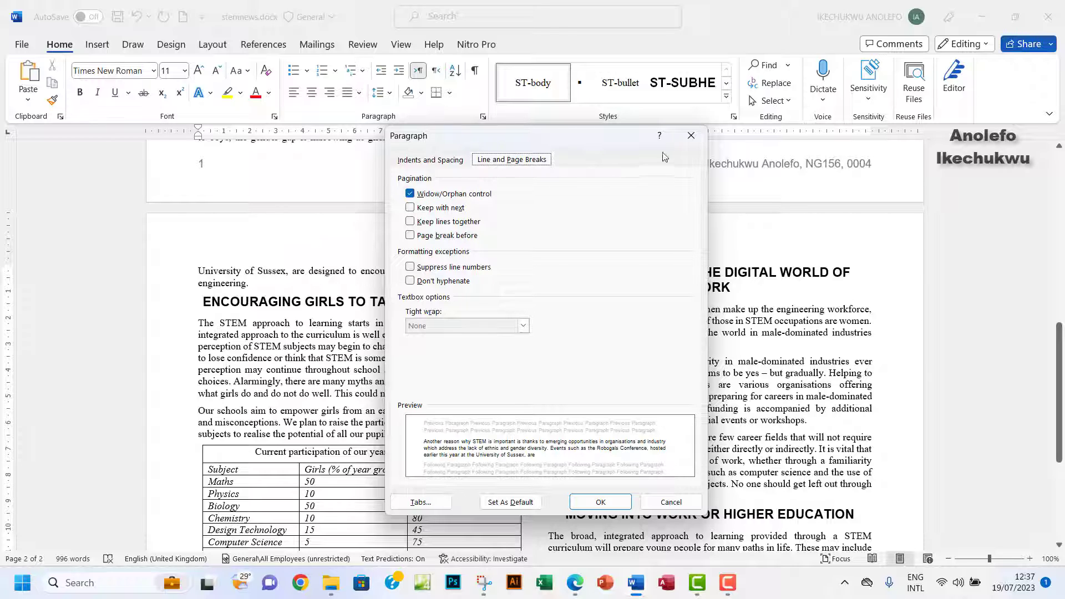
{"action": "left_click", "coordinate": [691, 137]}
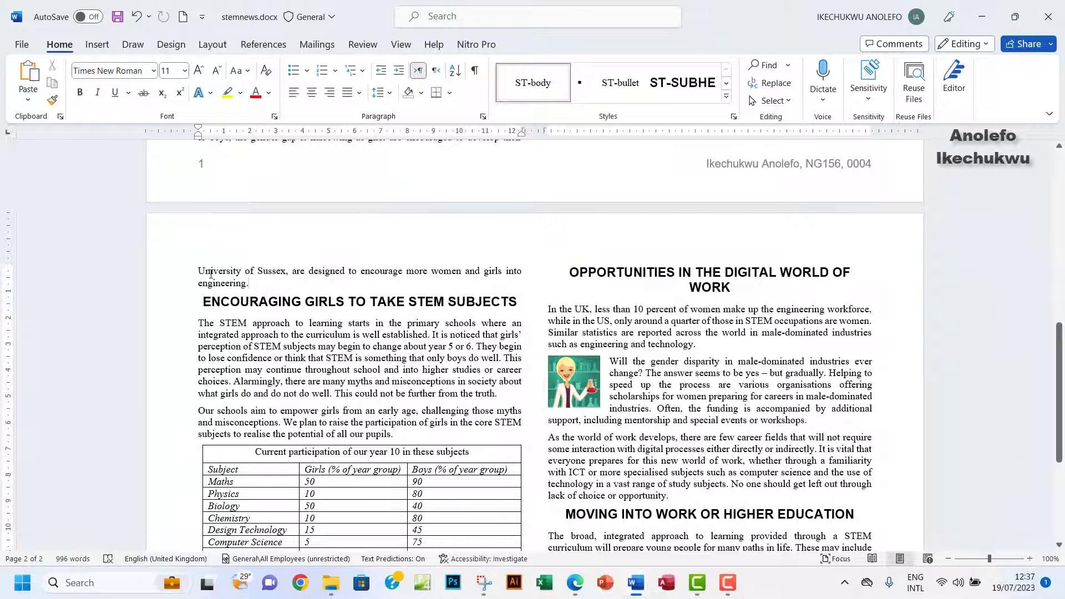
{"action": "left_click_drag", "start_coordinate": [211, 273], "coordinate": [336, 272]}
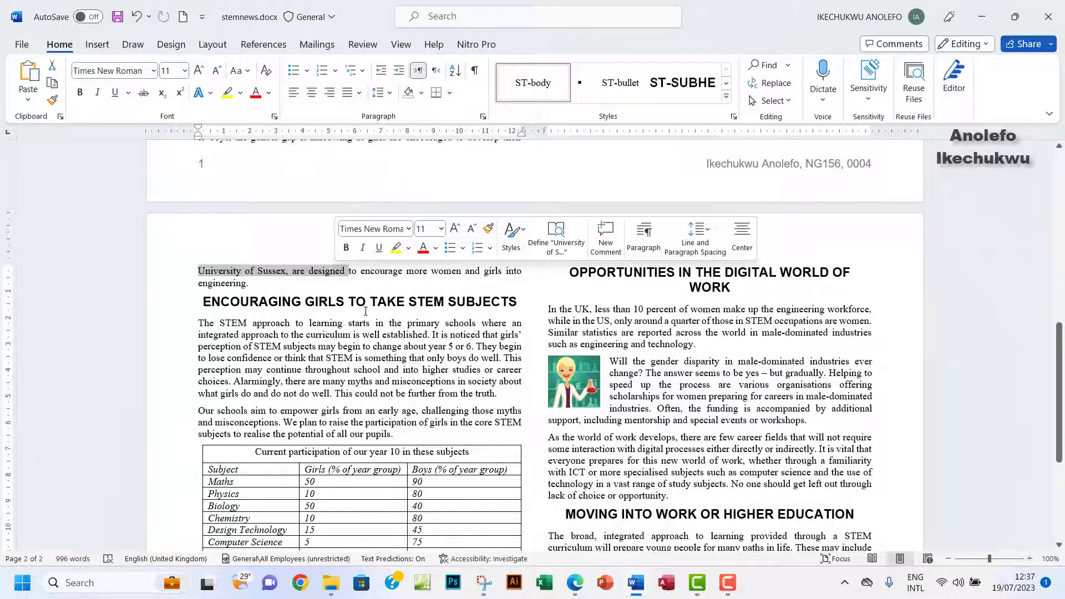
{"action": "scroll", "coordinate": [462, 359], "scroll_direction": "up", "scroll_amount": 5}
{"action": "scroll", "coordinate": [462, 359], "scroll_direction": "down", "scroll_amount": 2}
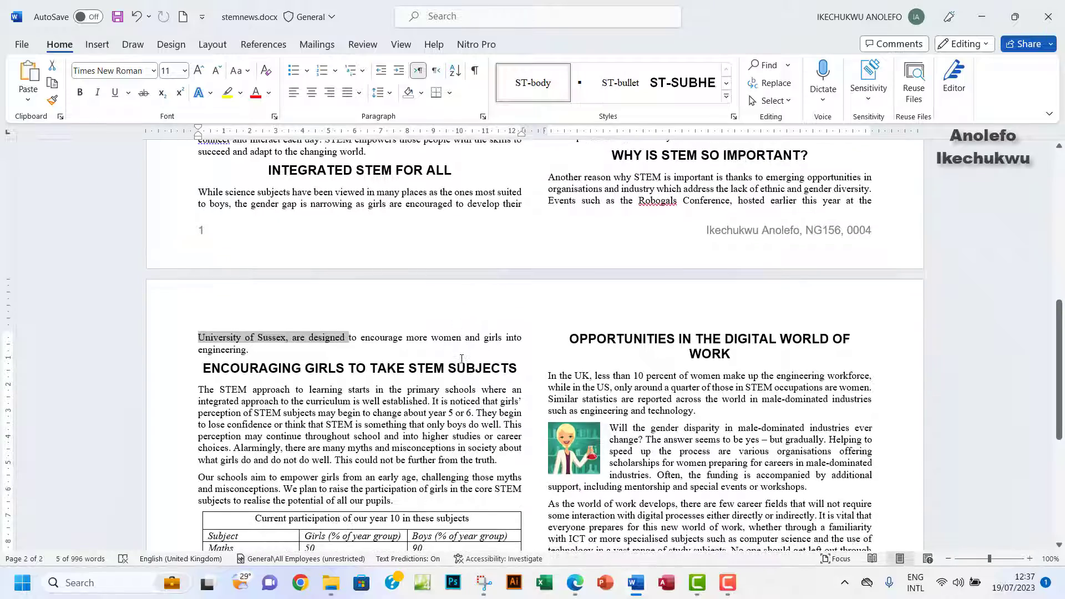
{"action": "scroll", "coordinate": [544, 367], "scroll_direction": "down", "scroll_amount": 1}
Compare the newsletter against the question 17 checklist in the exam PDF.
{"action": "left_click", "coordinate": [575, 582]}
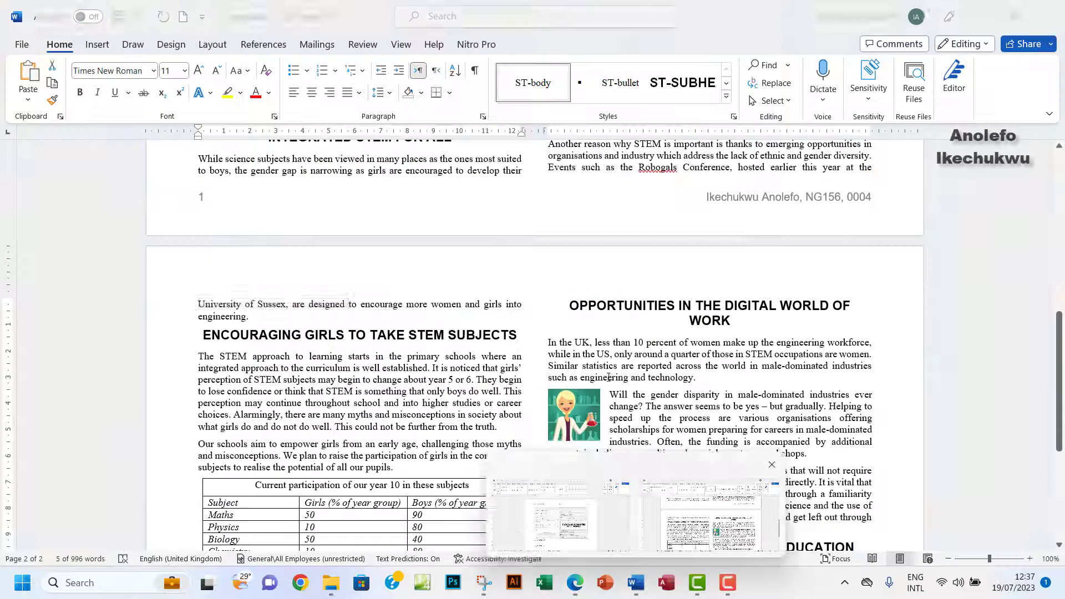
{"action": "left_click", "coordinate": [636, 582]}
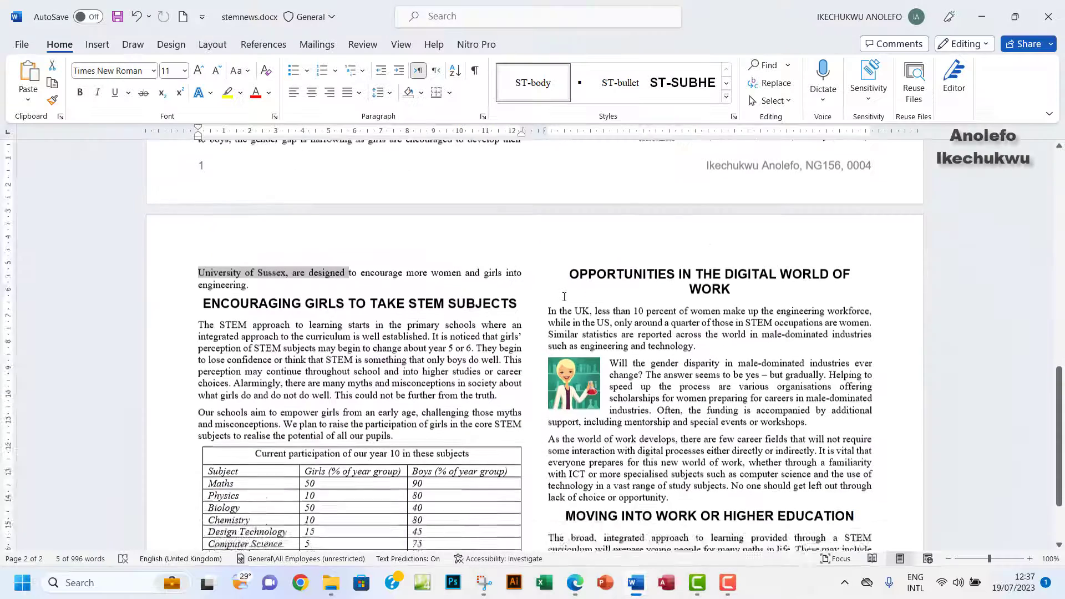
{"action": "scroll", "coordinate": [564, 297], "scroll_direction": "down", "scroll_amount": 5}
{"action": "scroll", "coordinate": [565, 298], "scroll_direction": "up", "scroll_amount": 8}
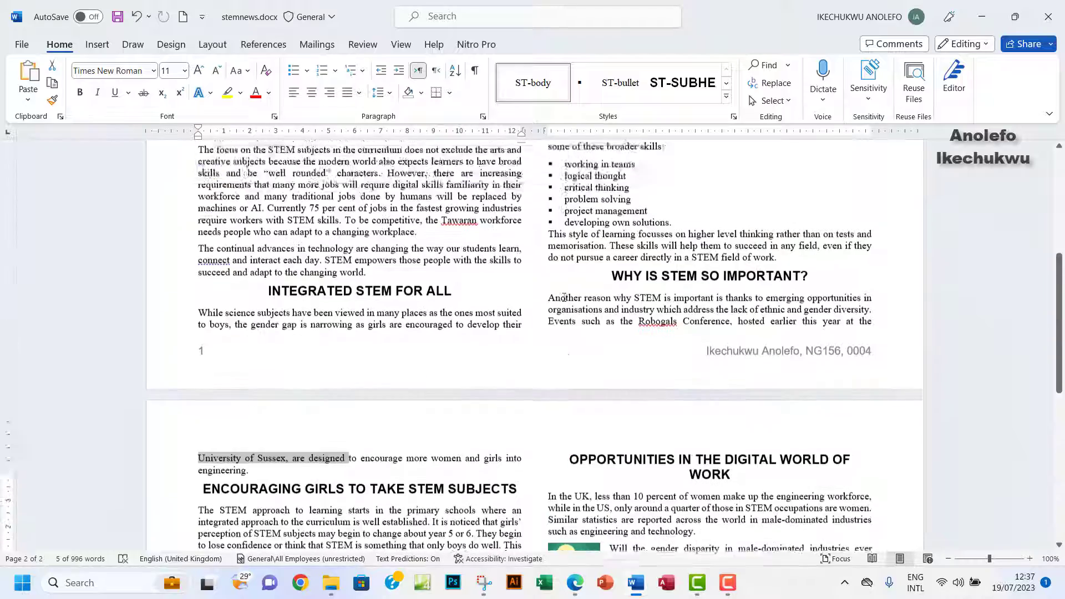
{"action": "scroll", "coordinate": [565, 297], "scroll_direction": "down", "scroll_amount": 7}
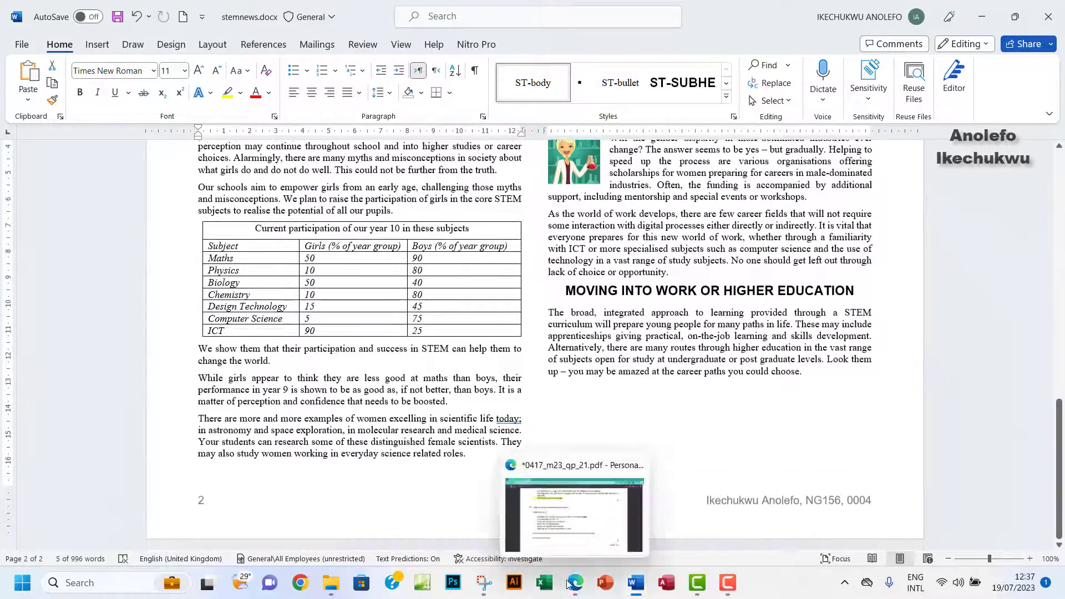
{"action": "left_click", "coordinate": [569, 584]}
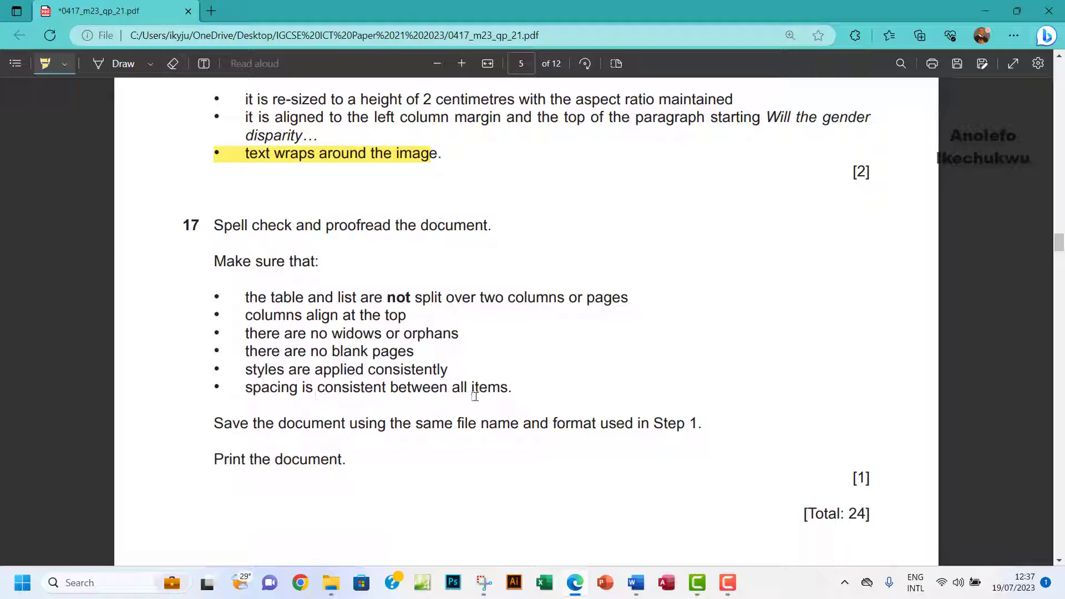
Highlight the 'Save the document' instruction in the exam PDF and go back to the newsletter.
{"action": "scroll", "coordinate": [344, 383], "scroll_direction": "down", "scroll_amount": 3}
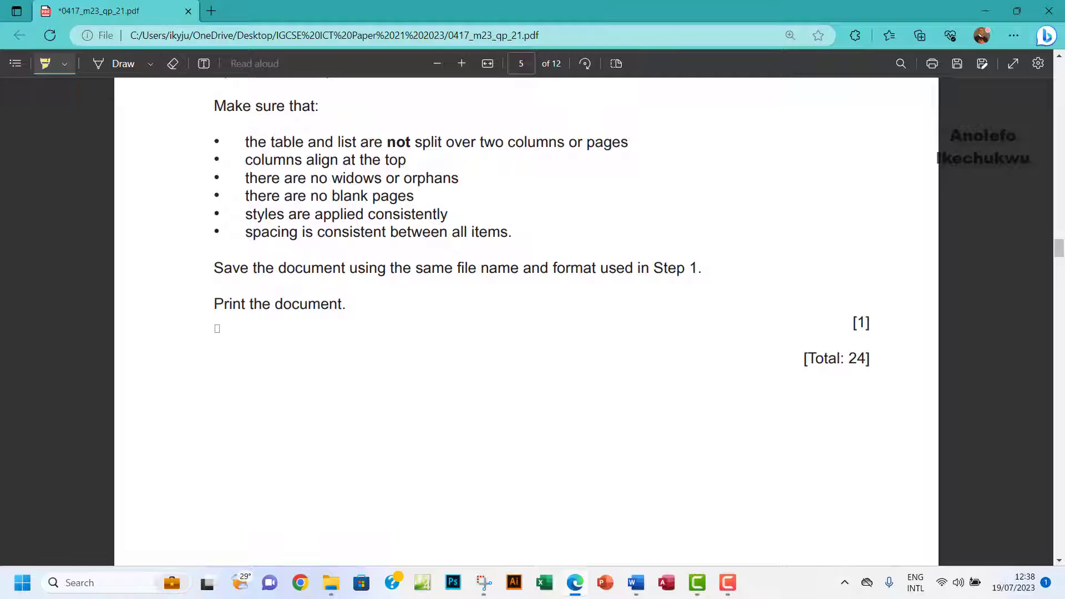
{"action": "scroll", "coordinate": [487, 332], "scroll_direction": "up", "scroll_amount": 3}
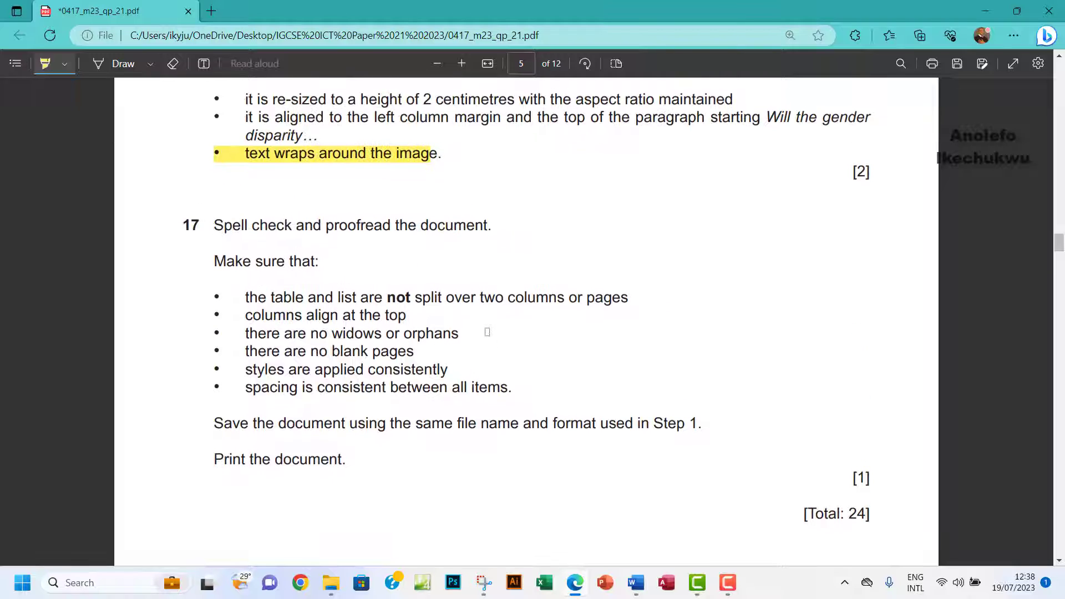
{"action": "left_click_drag", "start_coordinate": [218, 422], "coordinate": [681, 424]}
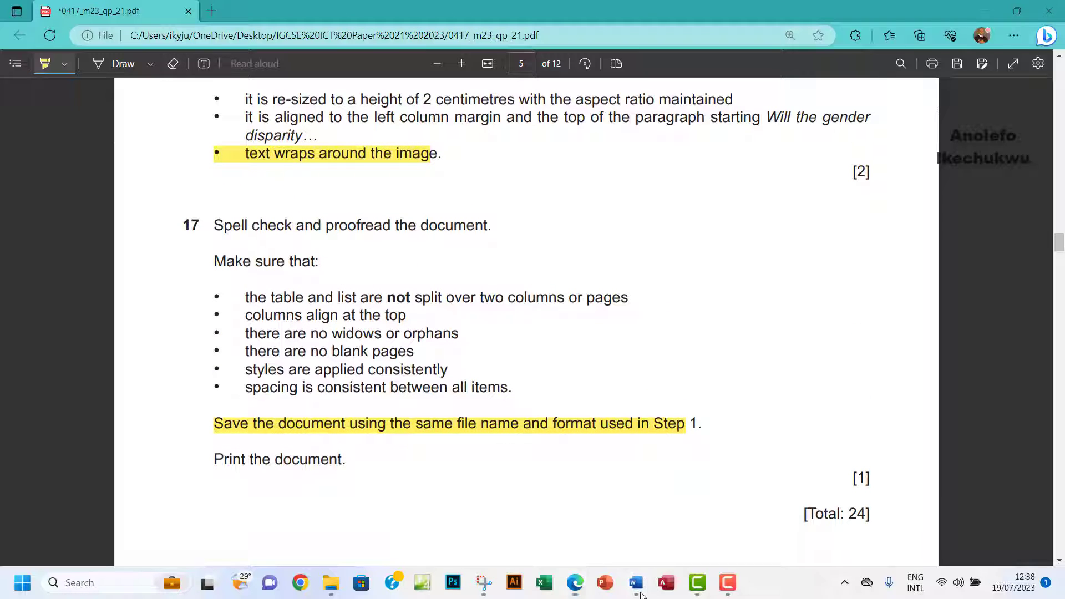
{"action": "mouse_move", "coordinate": [638, 584]}
{"action": "left_click", "coordinate": [688, 524]}
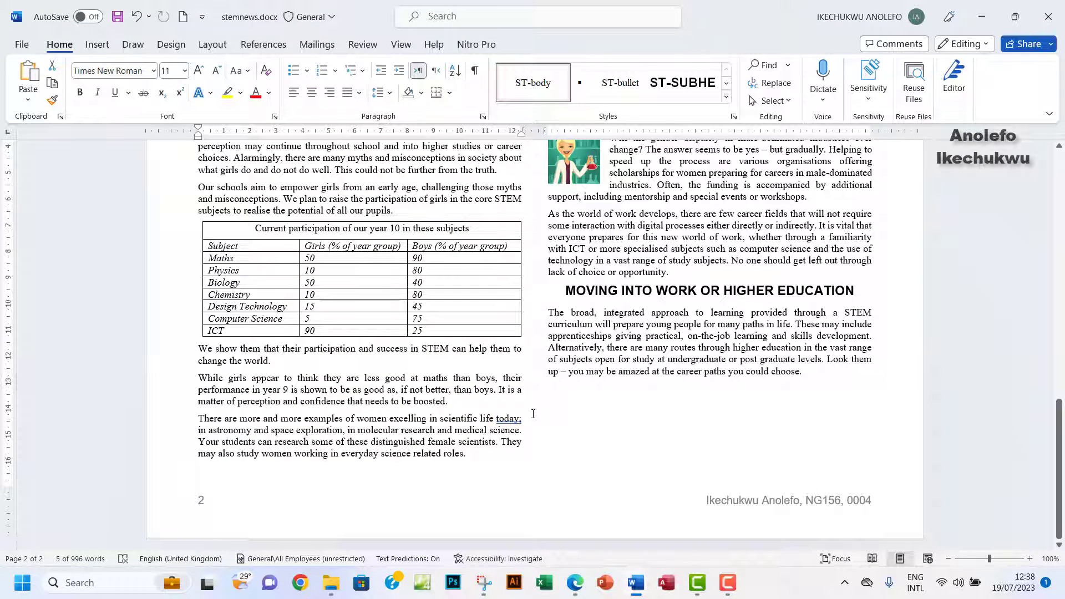
Run Spelling and Grammar, ignoring Tawaran, Robogals and the semicolon after 'today'.
{"action": "scroll", "coordinate": [533, 414], "scroll_direction": "up", "scroll_amount": 1}
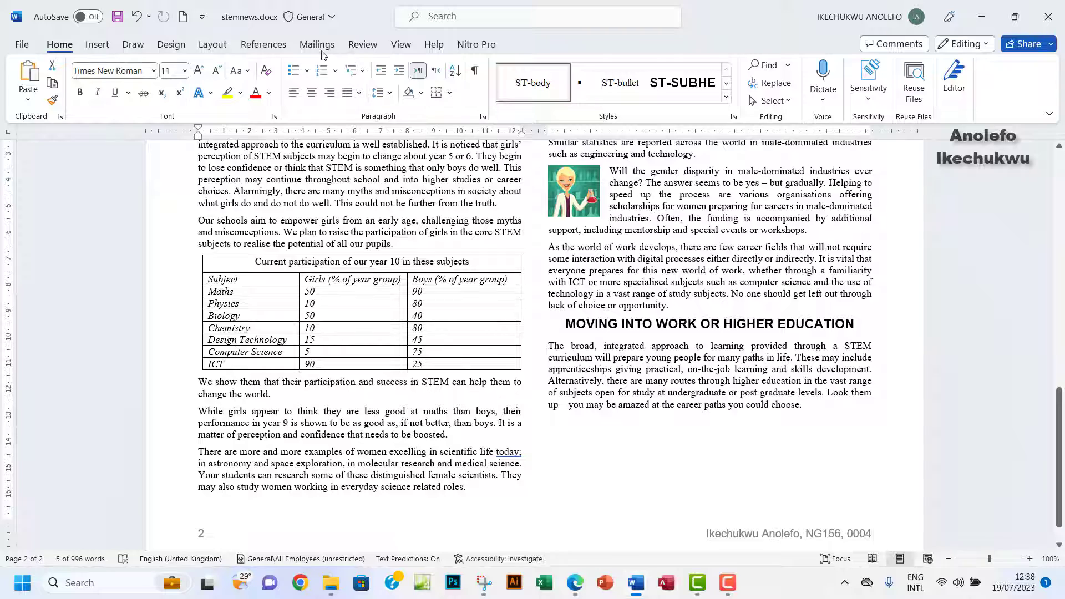
{"action": "left_click", "coordinate": [363, 47]}
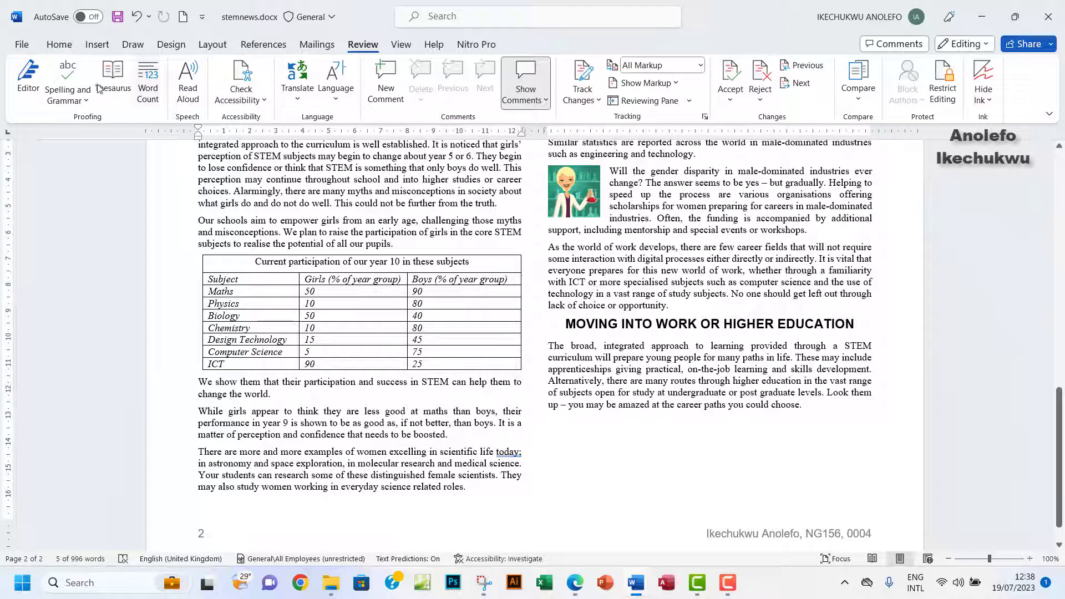
{"action": "left_click", "coordinate": [71, 100]}
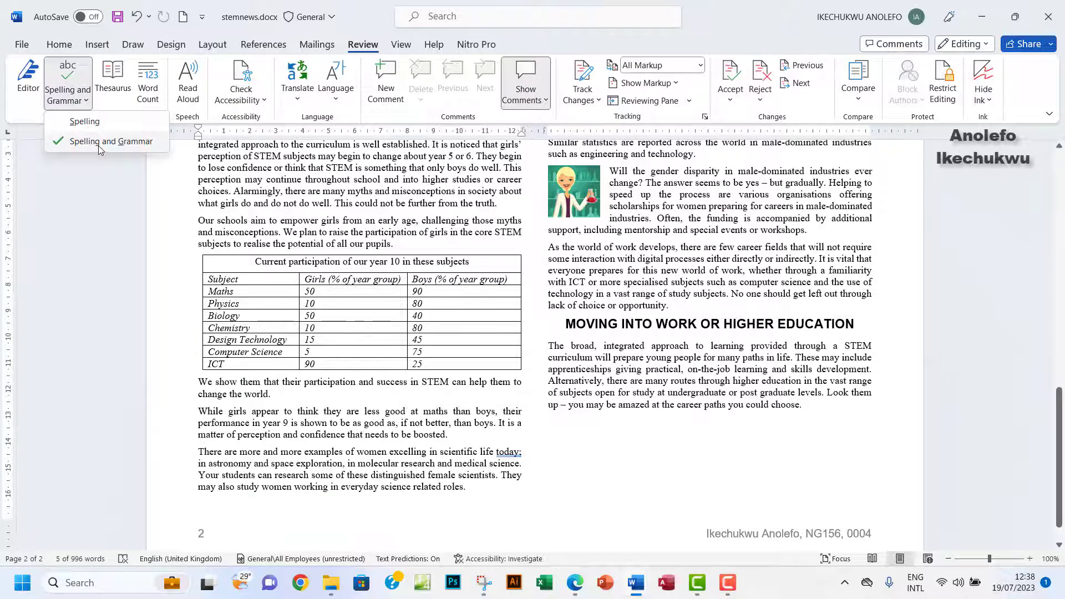
{"action": "left_click", "coordinate": [99, 142]}
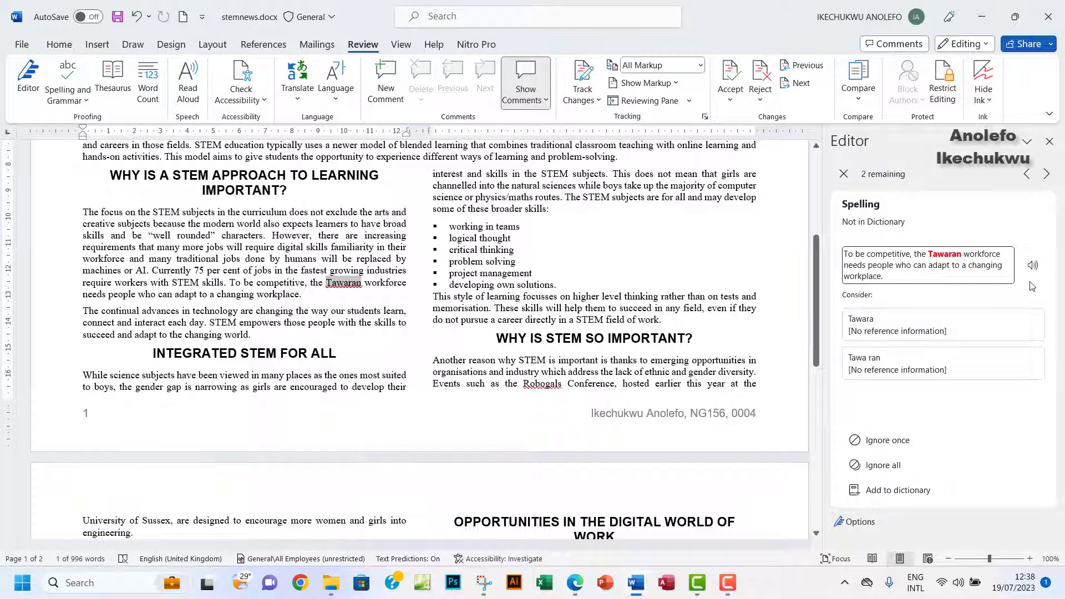
{"action": "left_click", "coordinate": [885, 447]}
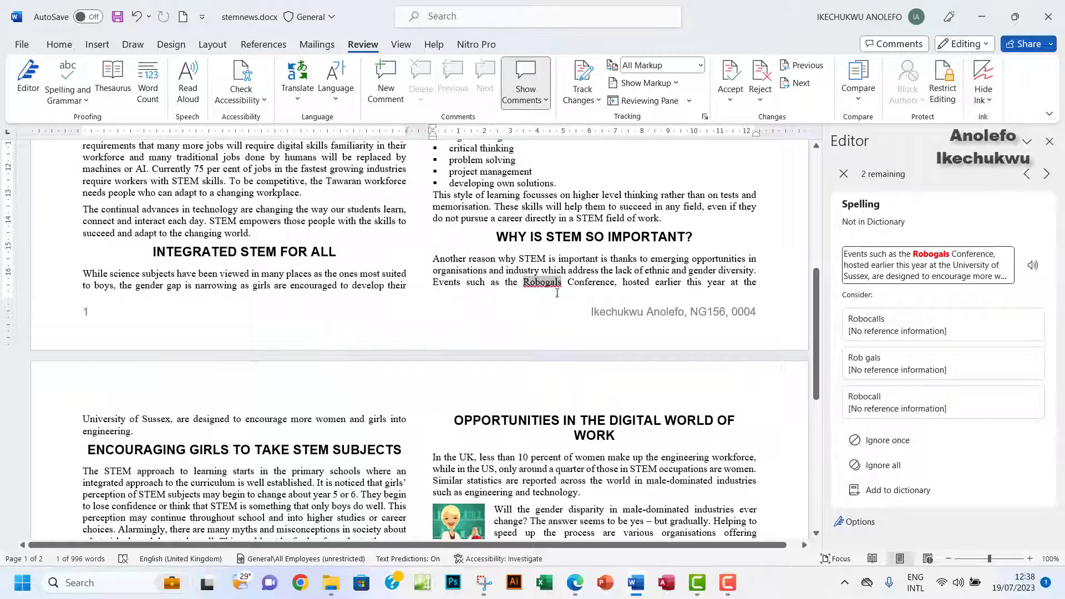
{"action": "left_click", "coordinate": [888, 441]}
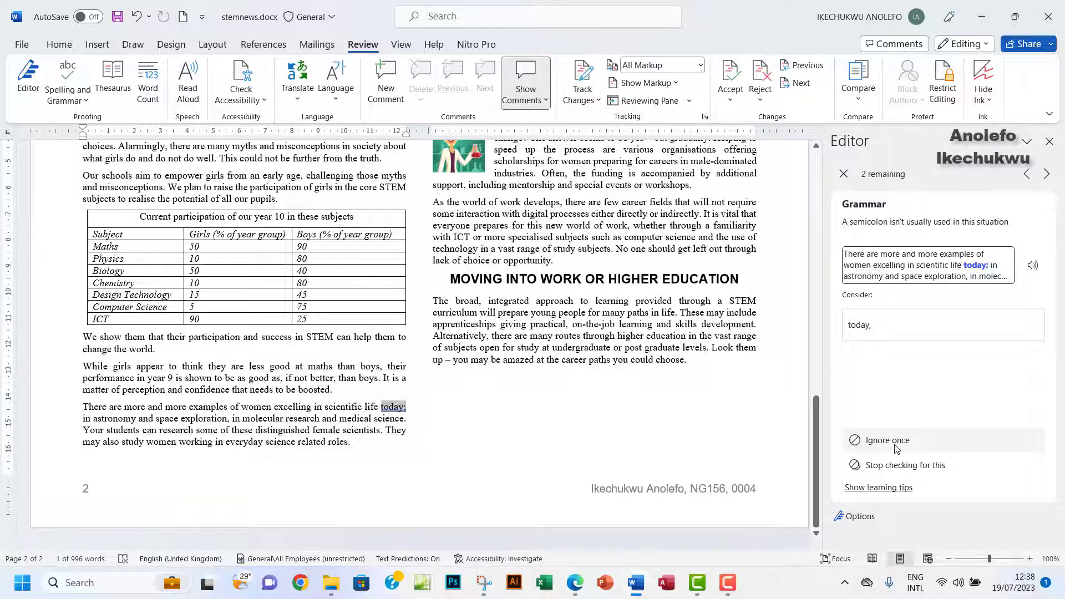
{"action": "left_click", "coordinate": [897, 444]}
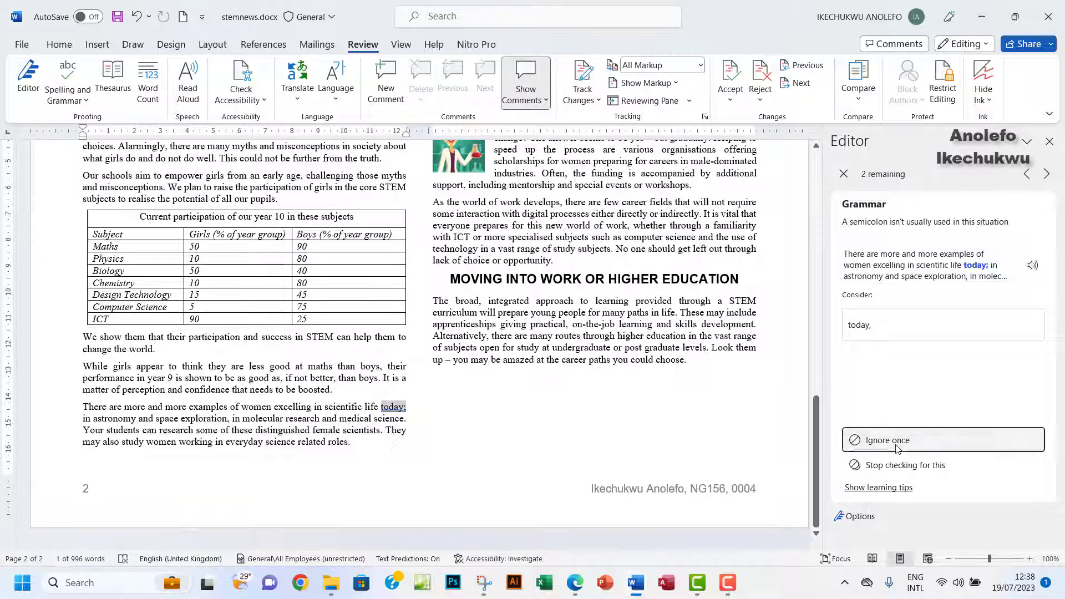
{"action": "scroll", "coordinate": [610, 305], "scroll_direction": "up", "scroll_amount": 10}
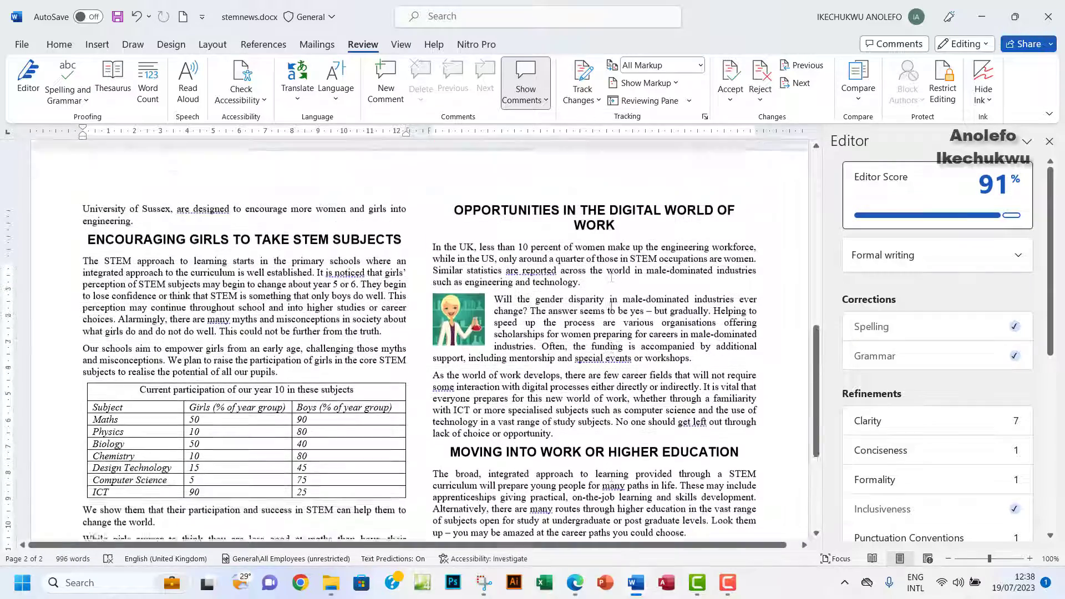
{"action": "left_click", "coordinate": [1051, 143]}
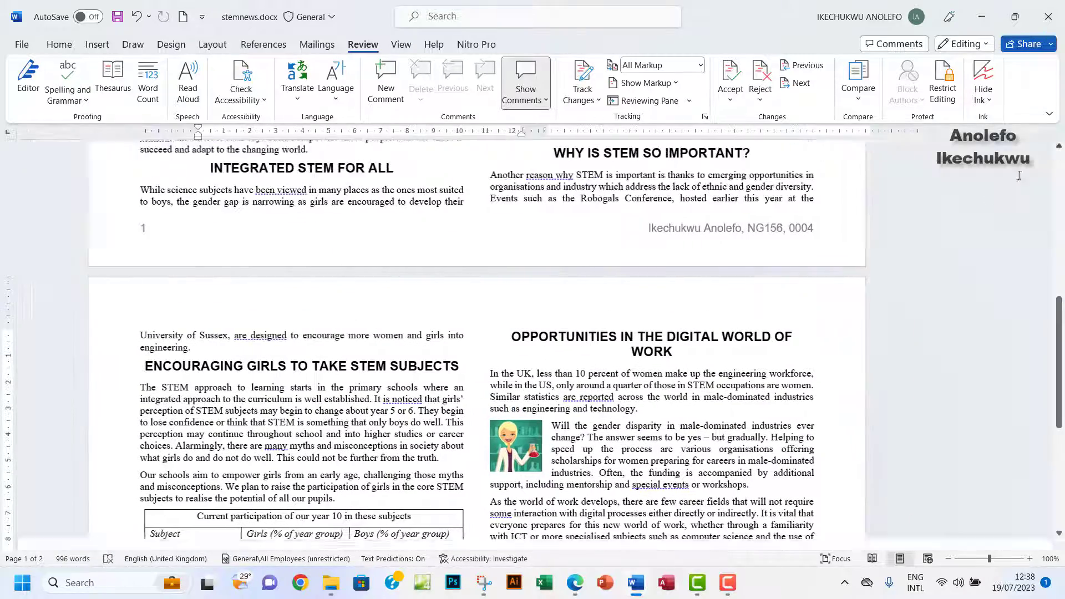
Open the File > Print preview and view pages 2 and 1 of the newsletter.
{"action": "scroll", "coordinate": [580, 305], "scroll_direction": "up", "scroll_amount": 5}
{"action": "scroll", "coordinate": [580, 305], "scroll_direction": "up", "scroll_amount": 2}
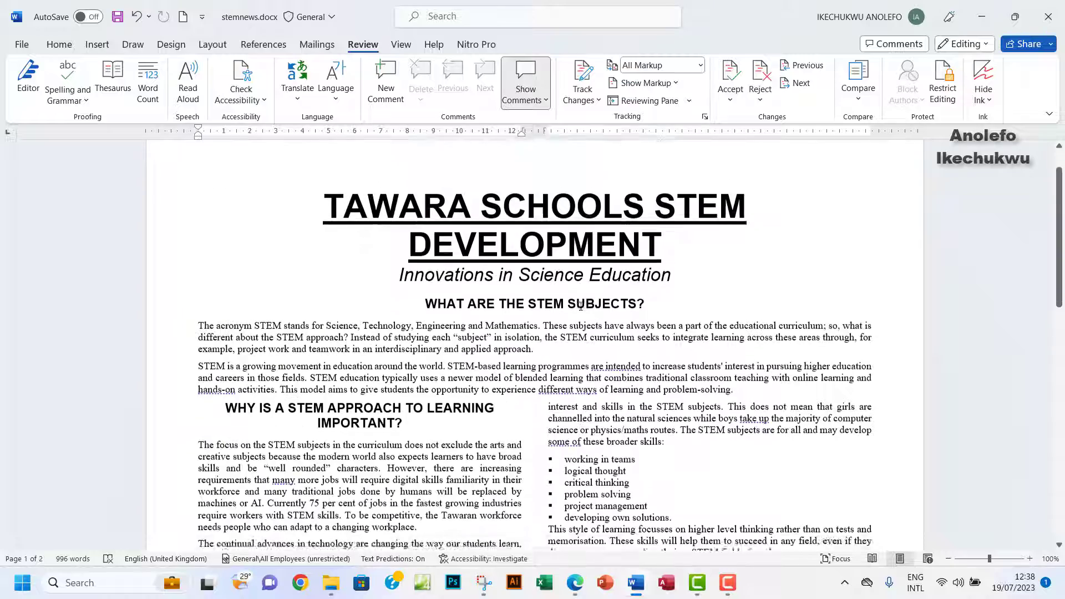
{"action": "scroll", "coordinate": [580, 305], "scroll_direction": "down", "scroll_amount": 8}
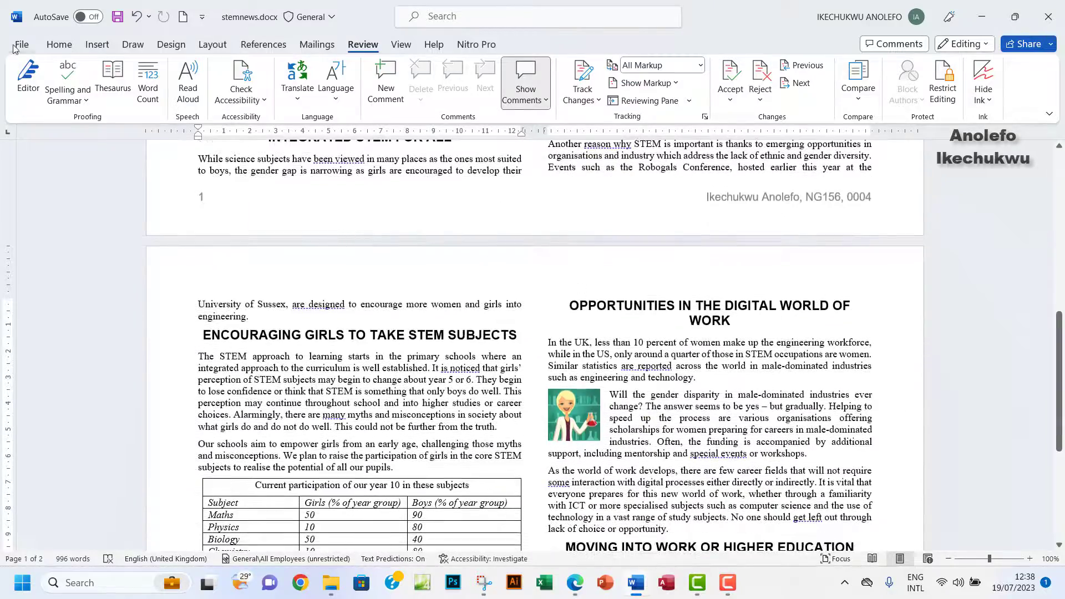
{"action": "left_click", "coordinate": [18, 47]}
{"action": "left_click", "coordinate": [38, 256]}
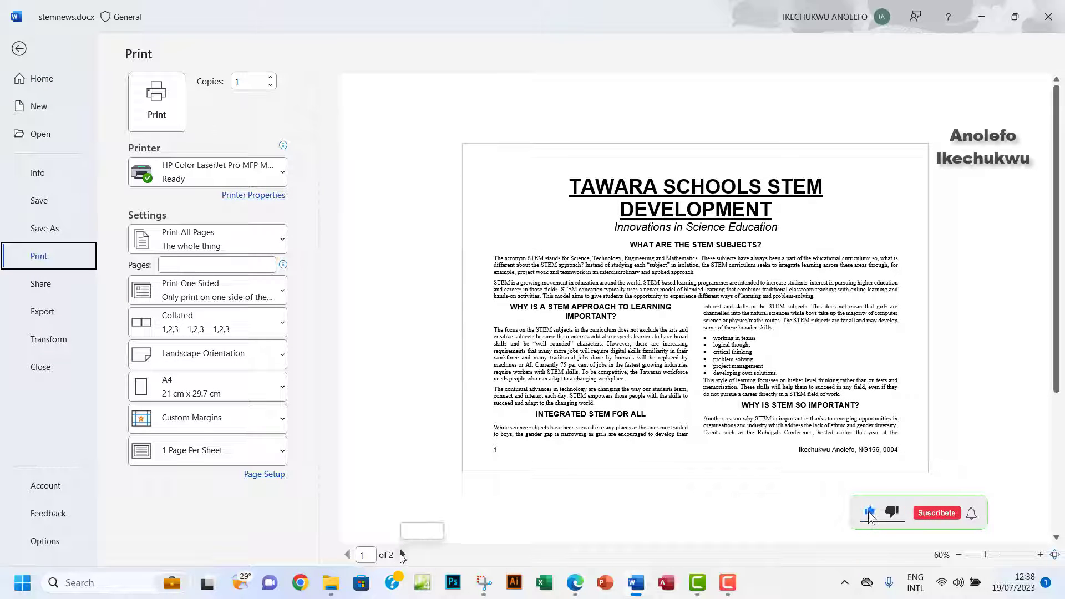
{"action": "left_click", "coordinate": [403, 554]}
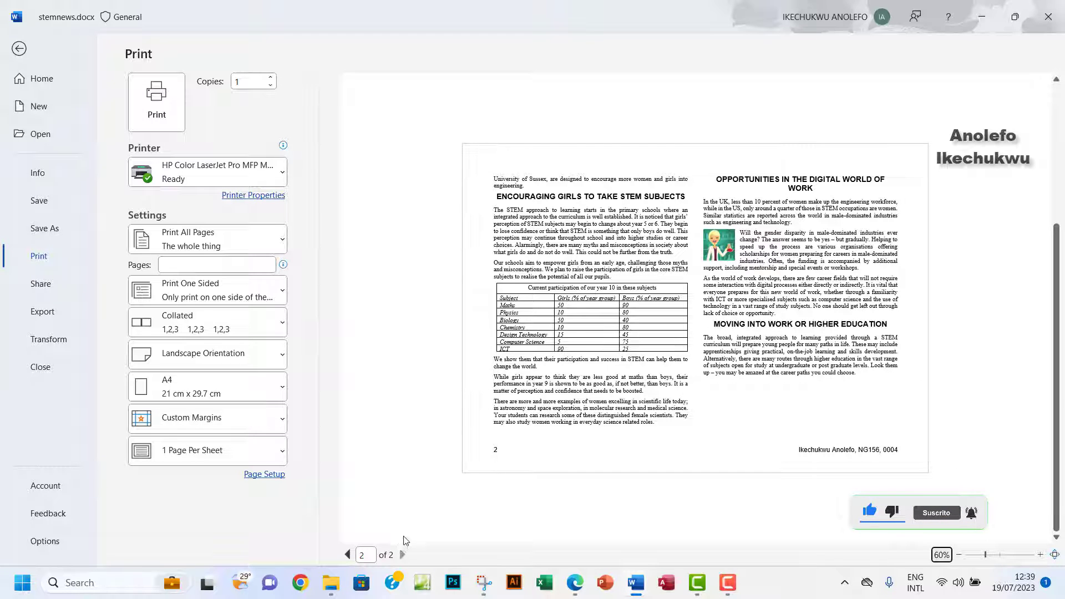
{"action": "left_click", "coordinate": [347, 555]}
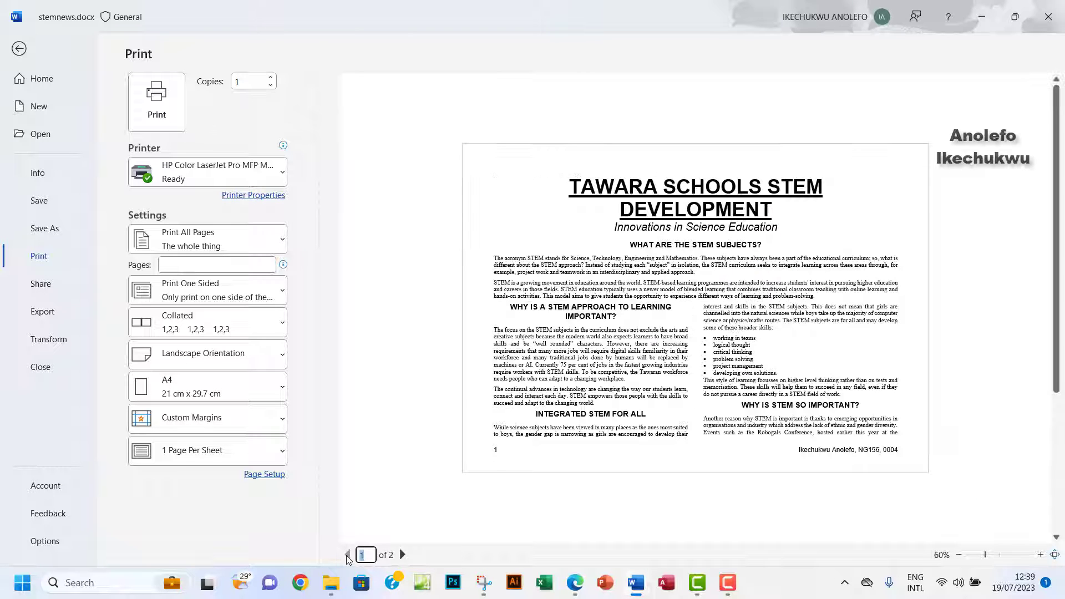